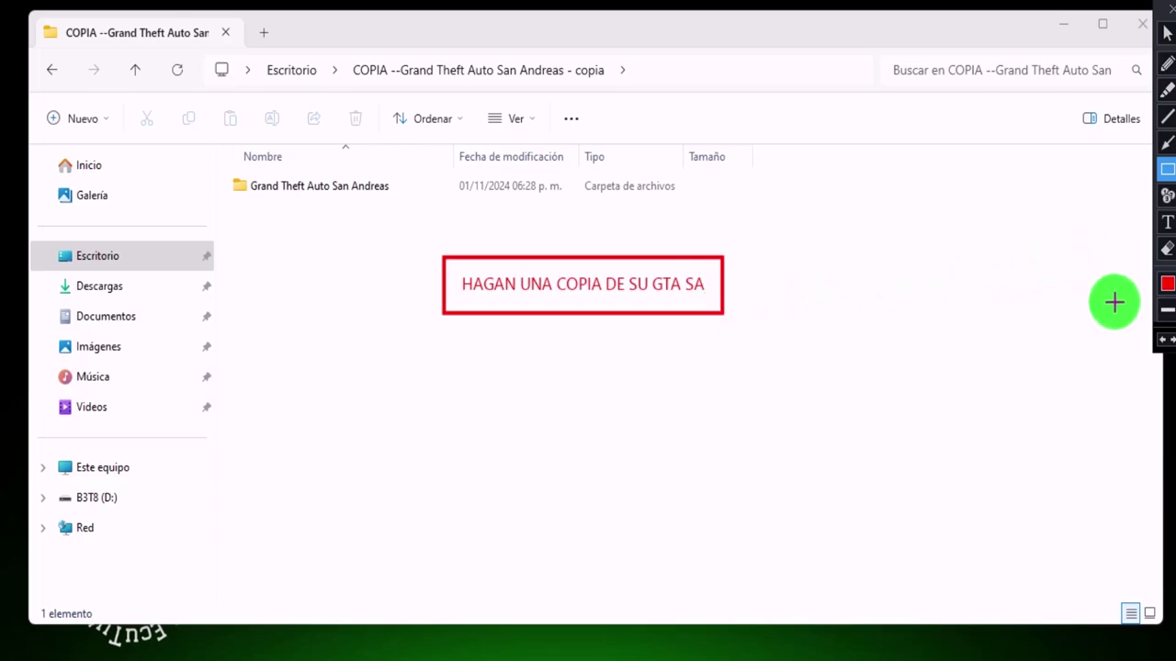
Minimize the game copy's folder window and bring up the EDITOR Radios y Audios_GFS_Setup folder
key("Escape")
left_click(1062, 23)
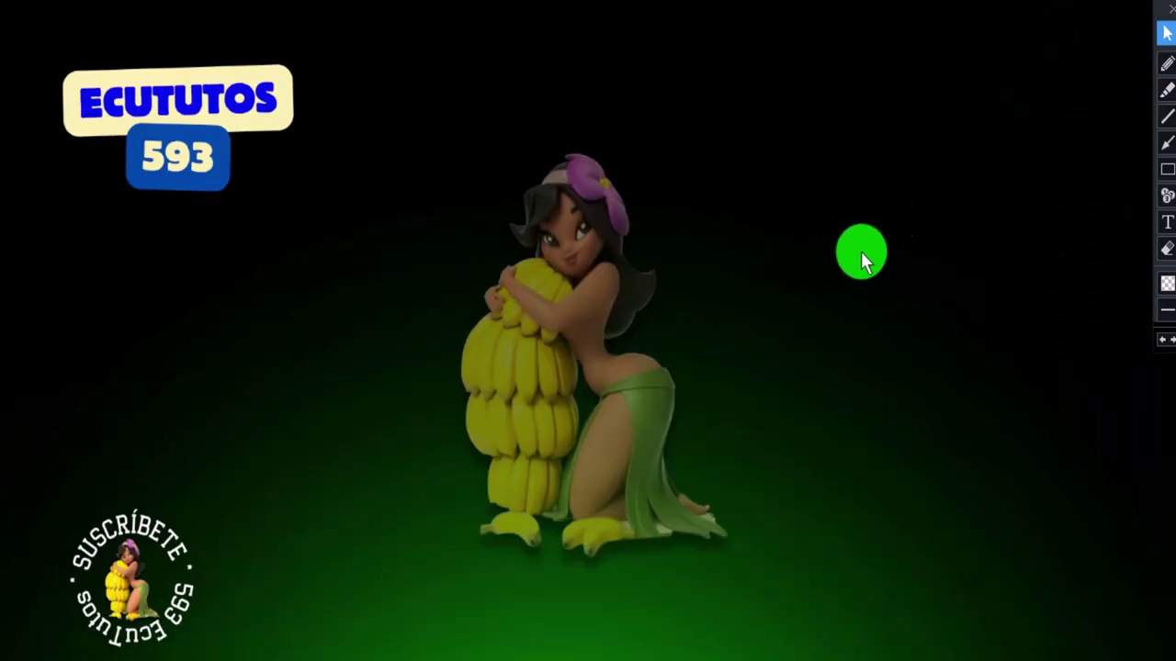
left_click(687, 648)
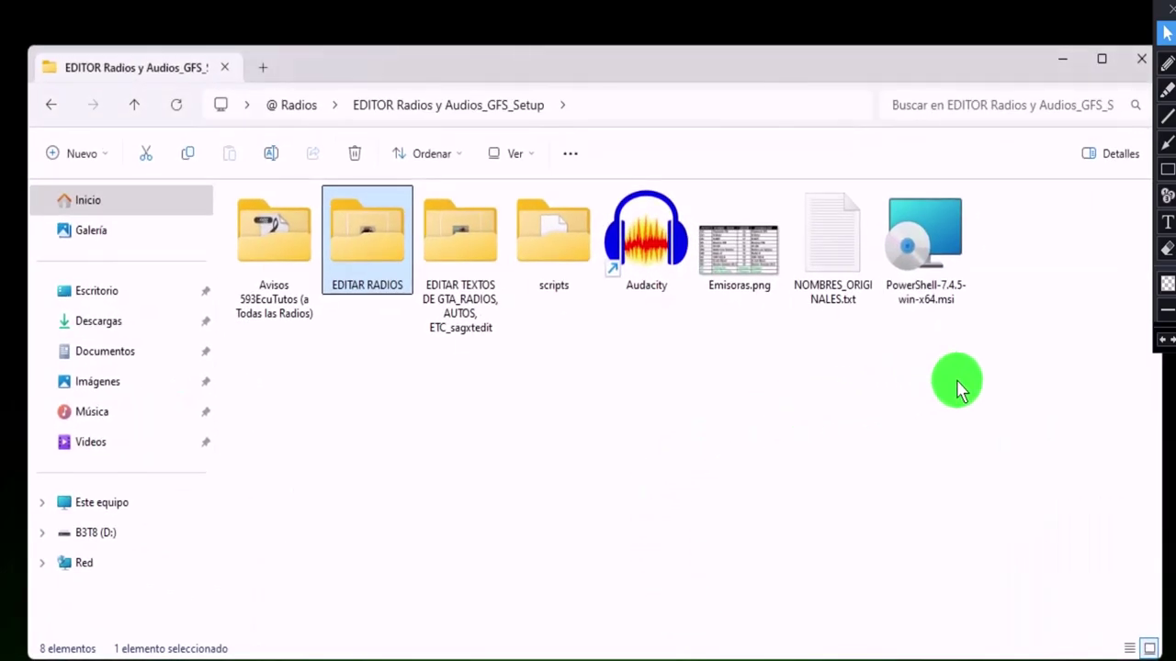
Review the folders, Audacity shortcut, station image, original names file and PowerShell installer in the setup folder
left_click_drag(1048, 395, 262, 194)
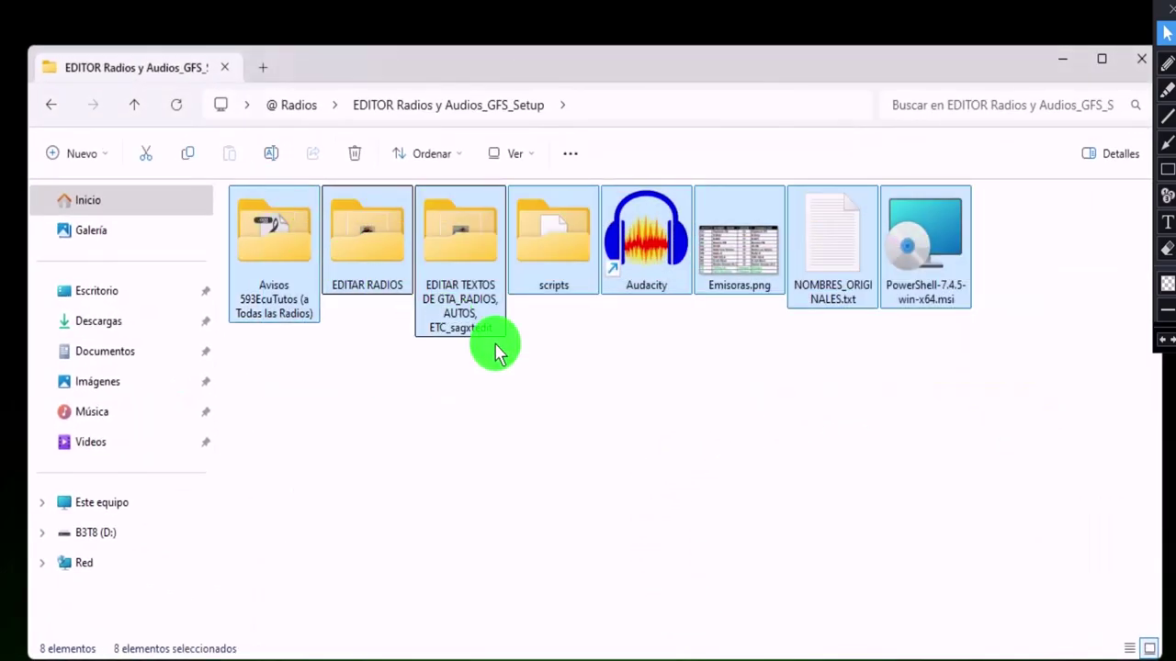
left_click(797, 439)
left_click(740, 239)
left_click(922, 231)
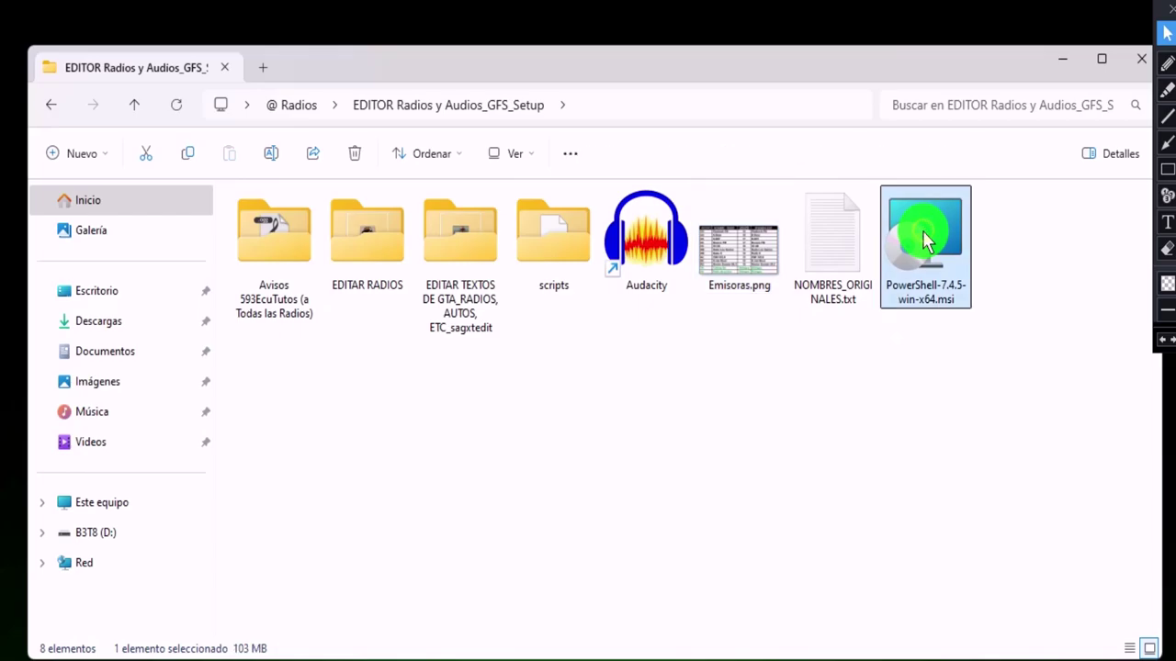
left_click_drag(846, 368, 824, 231)
left_click_drag(549, 344, 539, 244)
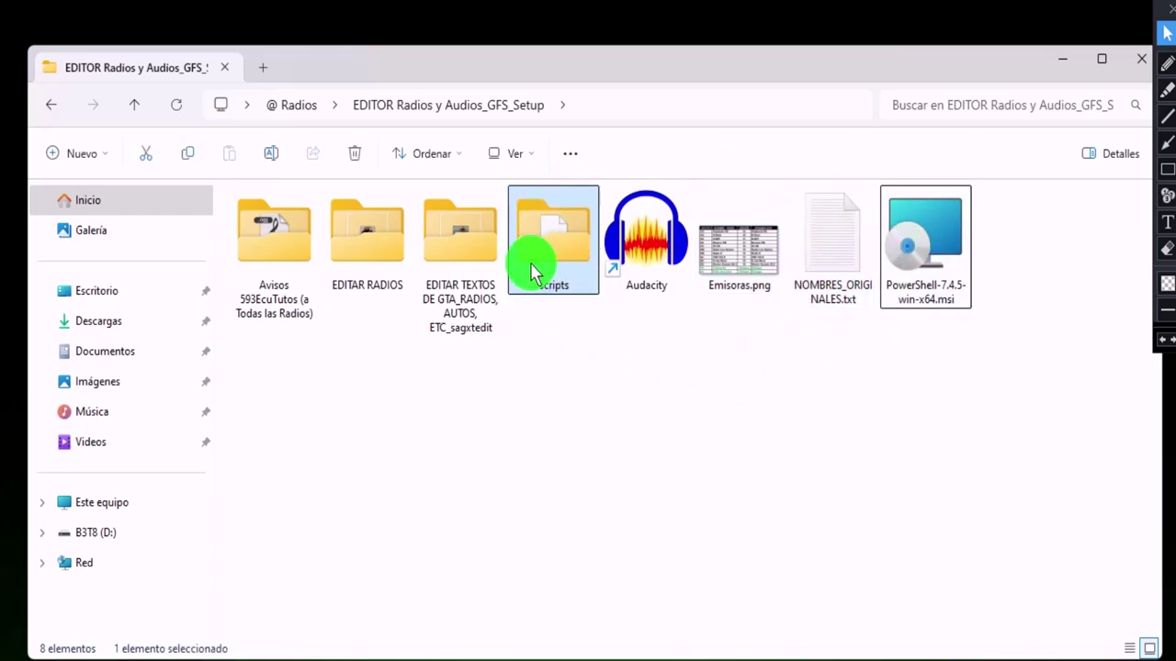
left_click_drag(472, 393, 342, 243)
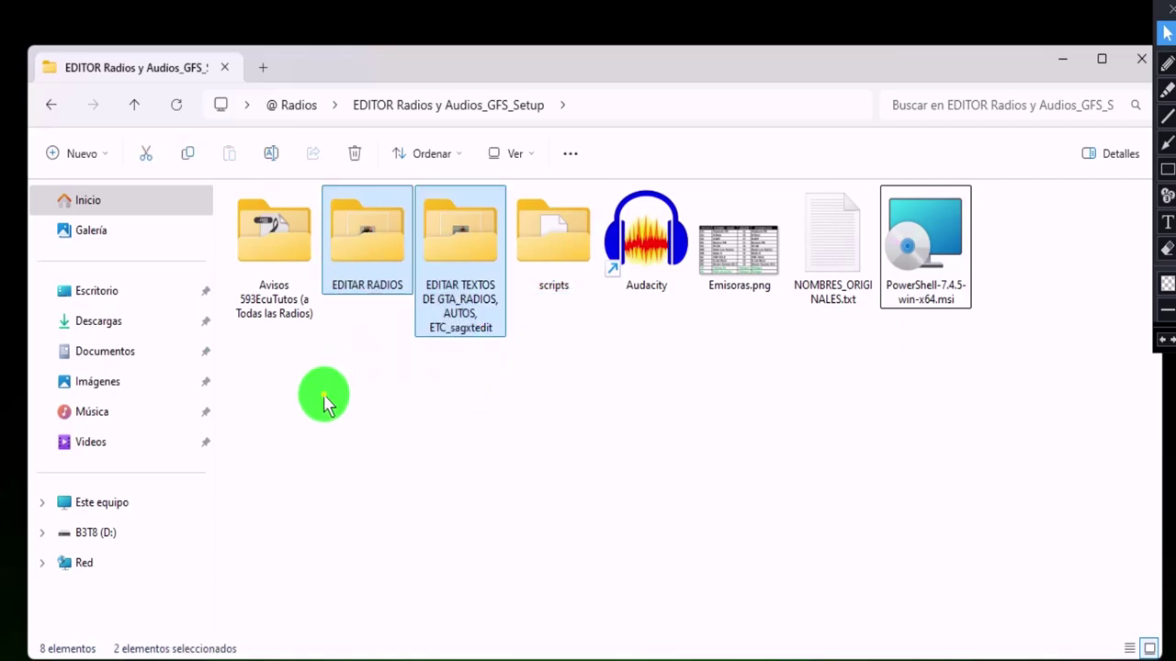
left_click(323, 398)
Look through the tracks in the Avisos 593EcuTutos folder, listen to Track_001.ogg and return to the setup folder
double_click(274, 261)
left_click(273, 247)
scroll(281, 383, "down", 7)
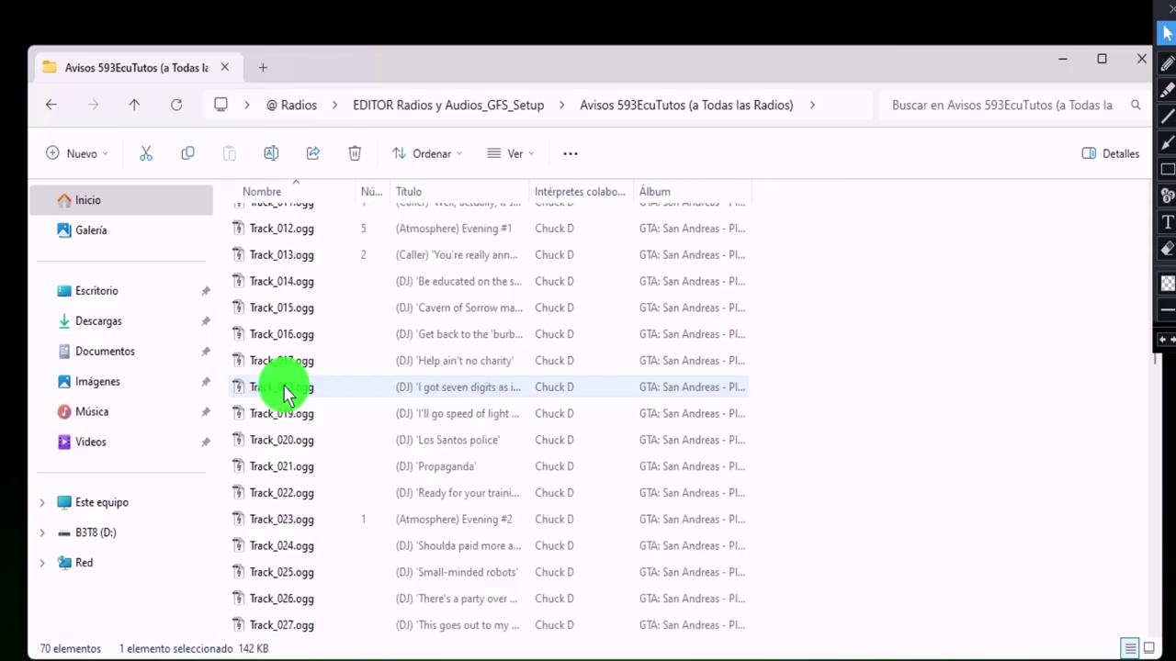
scroll(282, 388, "down", 4)
scroll(283, 387, "up", 13)
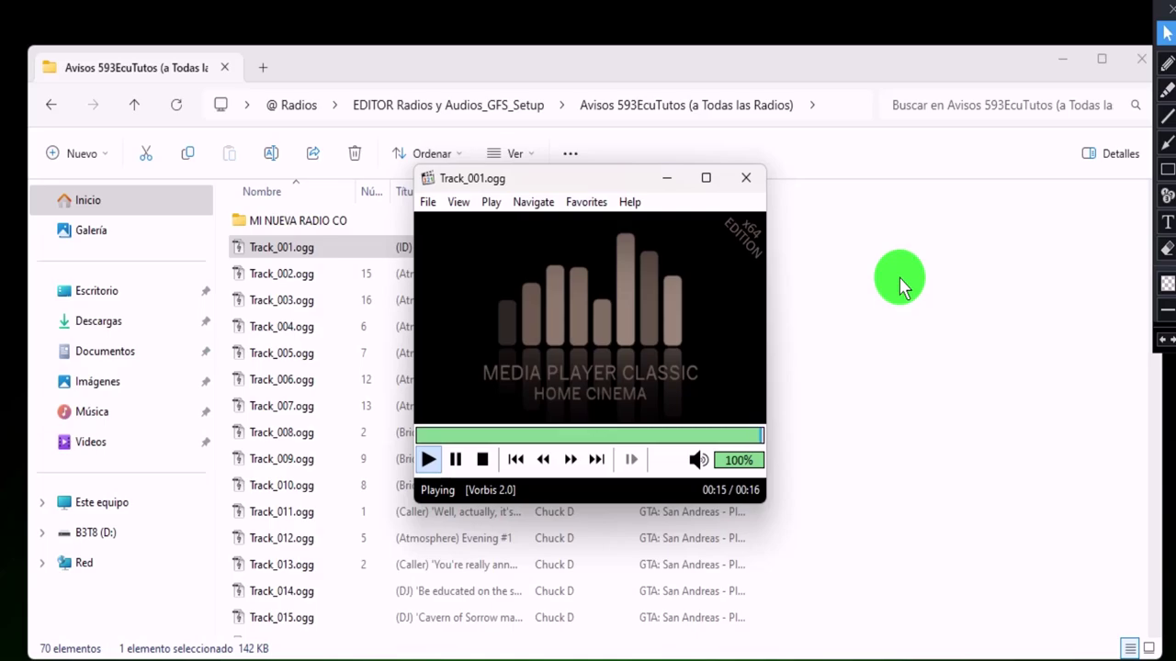
left_click(746, 177)
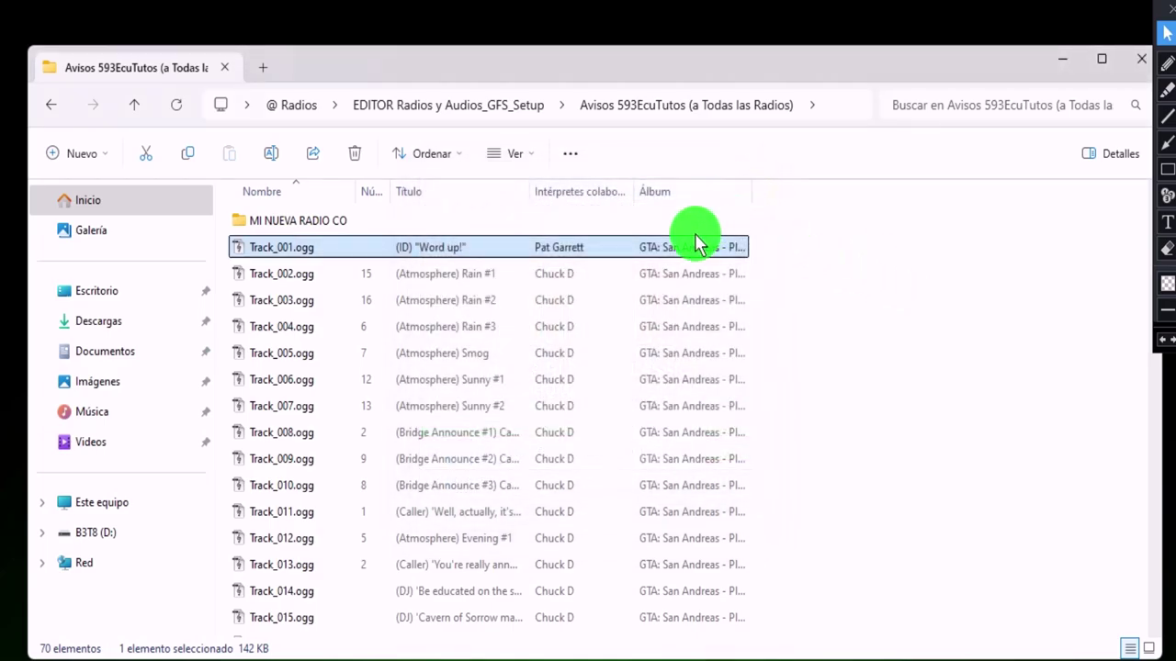
left_click(136, 105)
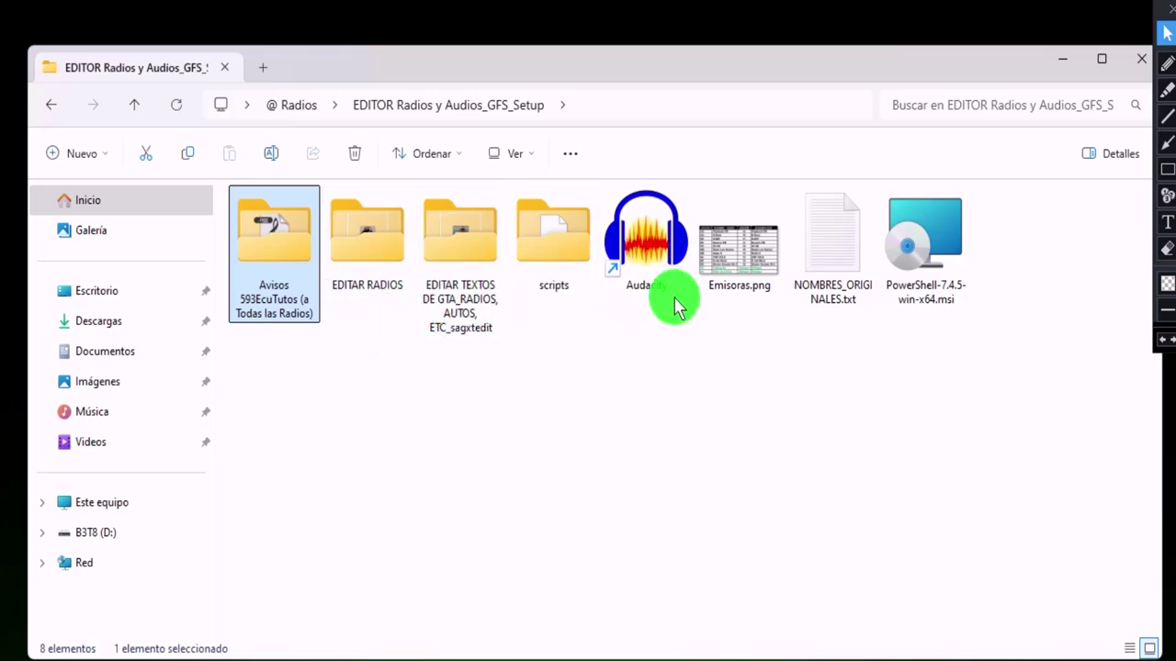
Launch GFS.exe from the EDITAR RADIOS folder and place its window beside the files of the setup folder
double_click(374, 255)
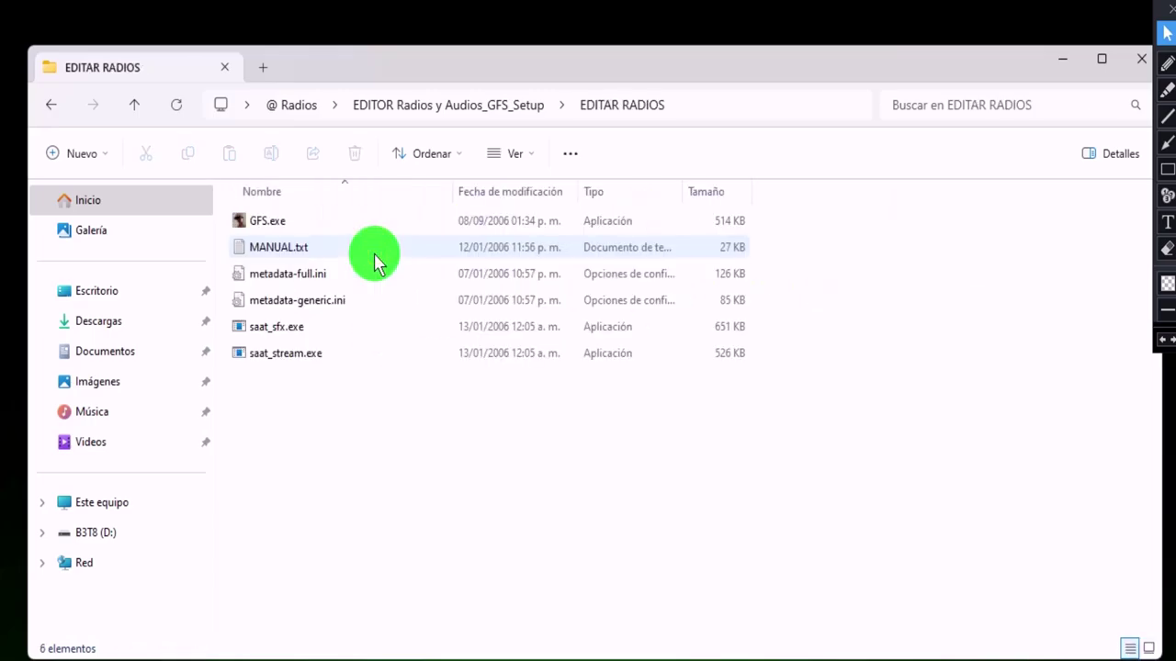
double_click(283, 220)
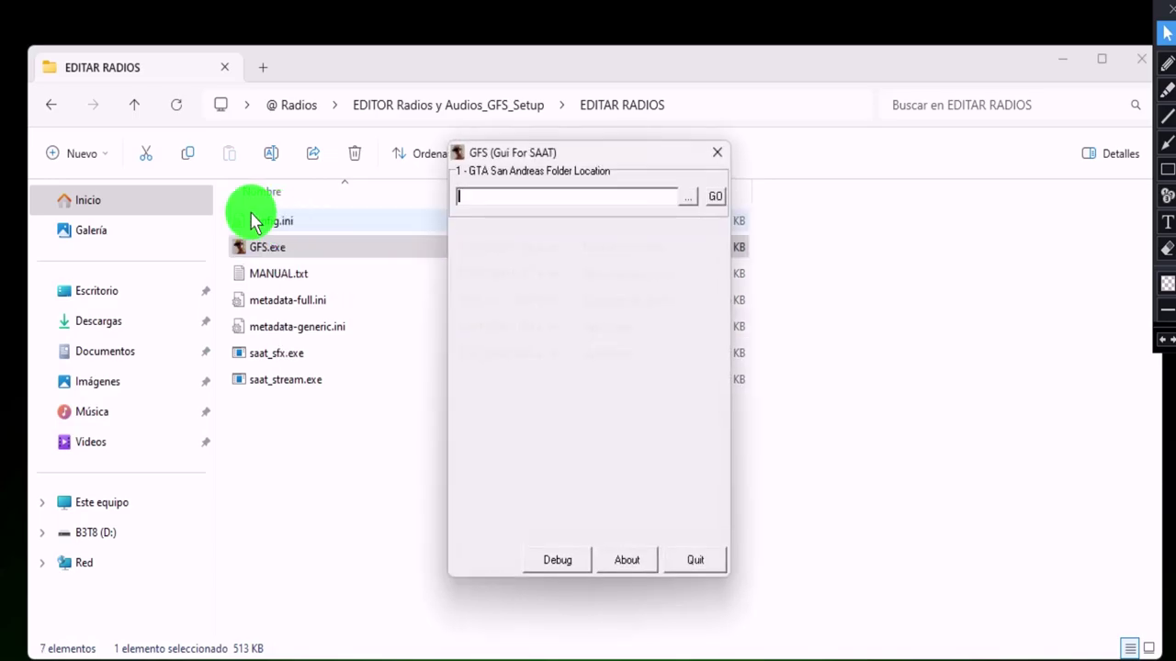
left_click(136, 104)
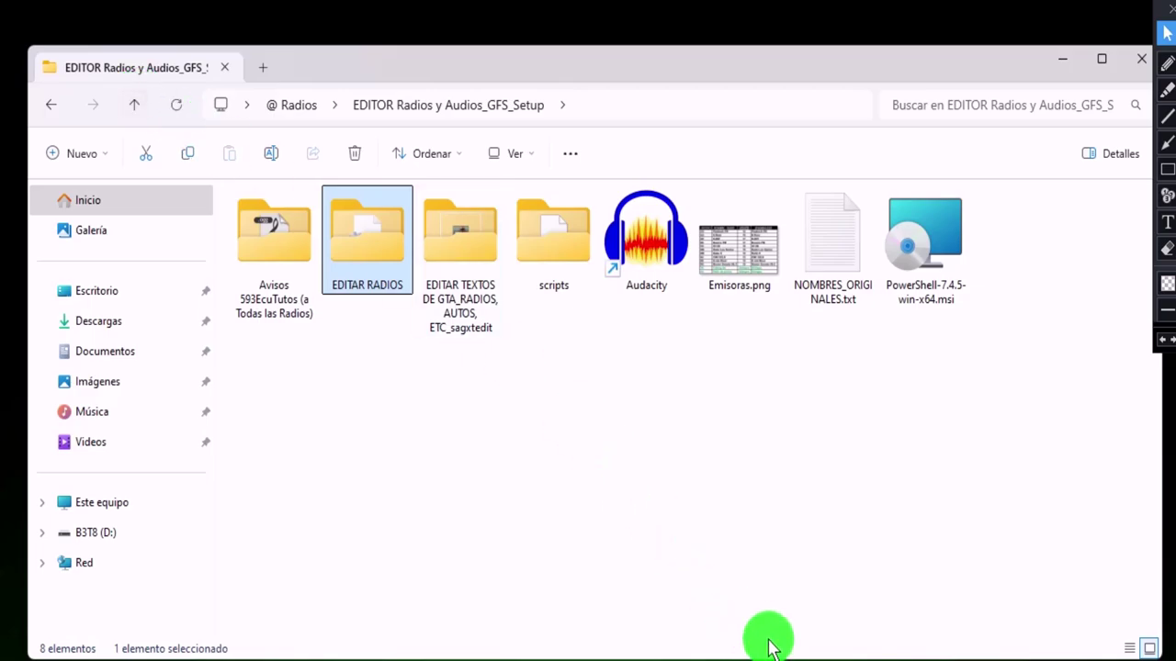
left_click(790, 657)
left_click_drag(632, 140, 931, 168)
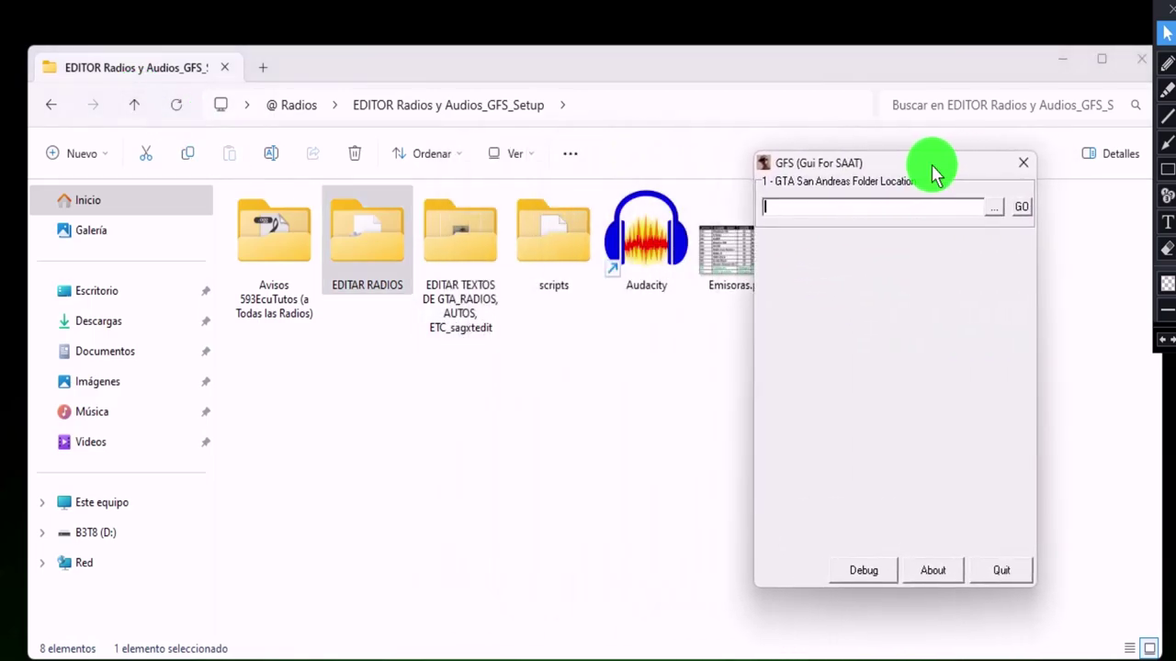
Create a new folder named RADIOS GTA in the EDITOR Radios y Audios_GFS_Setup folder
left_click(560, 409)
right_click(560, 408)
mouse_move(638, 362)
left_click(863, 361)
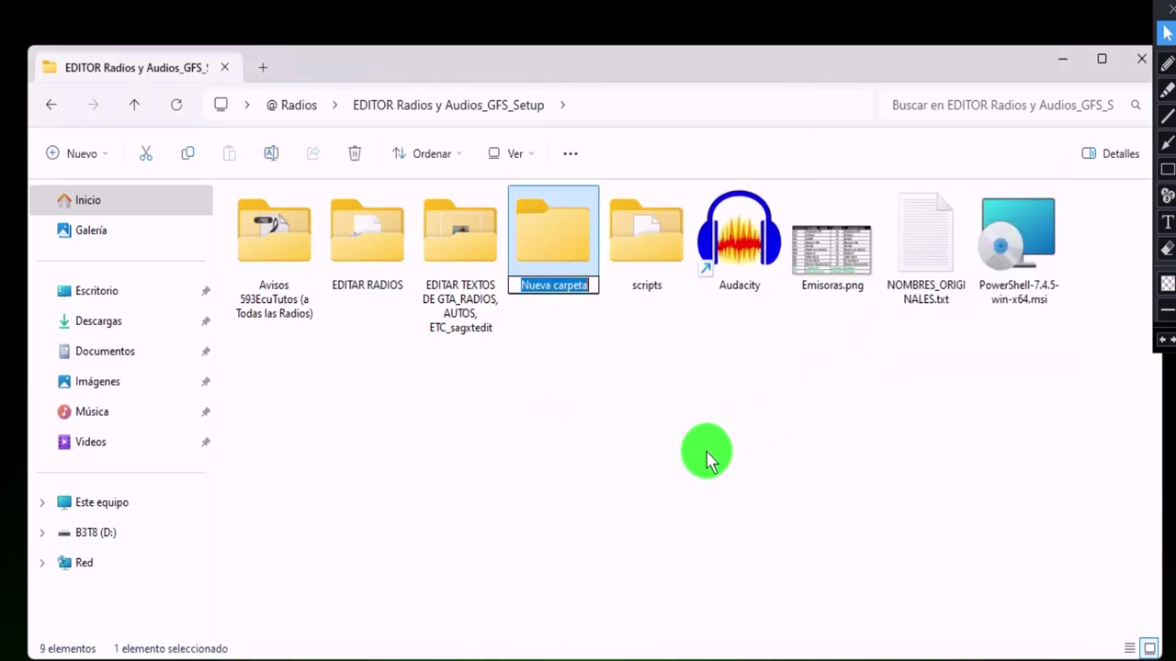
type("RADIOS GTA")
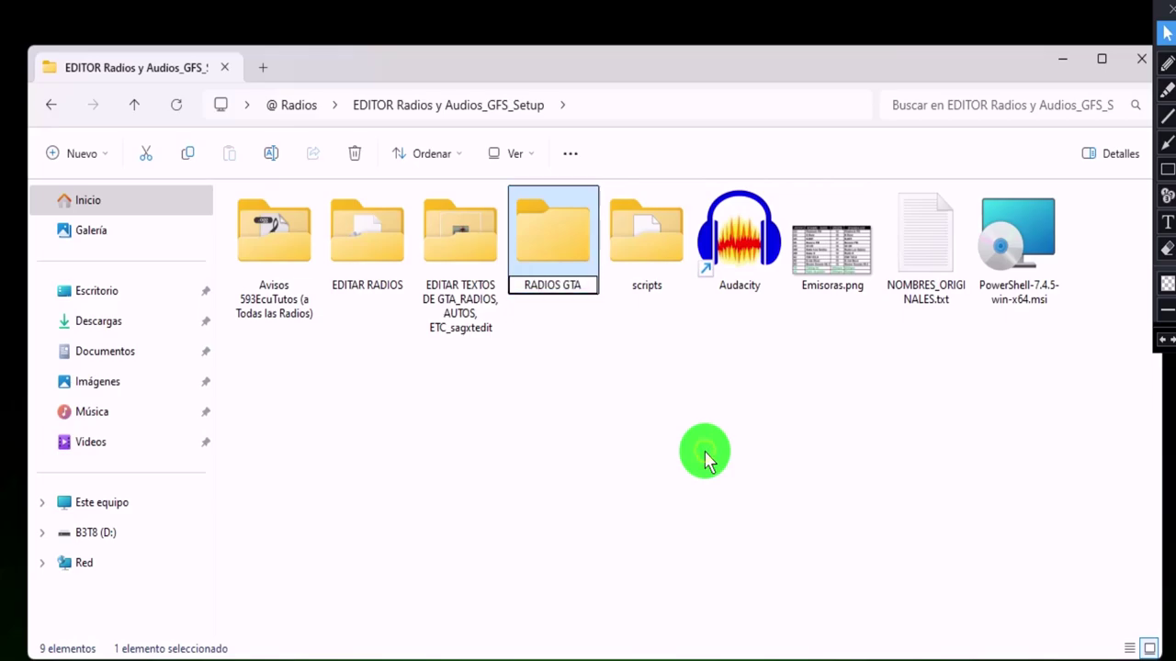
left_click(704, 459)
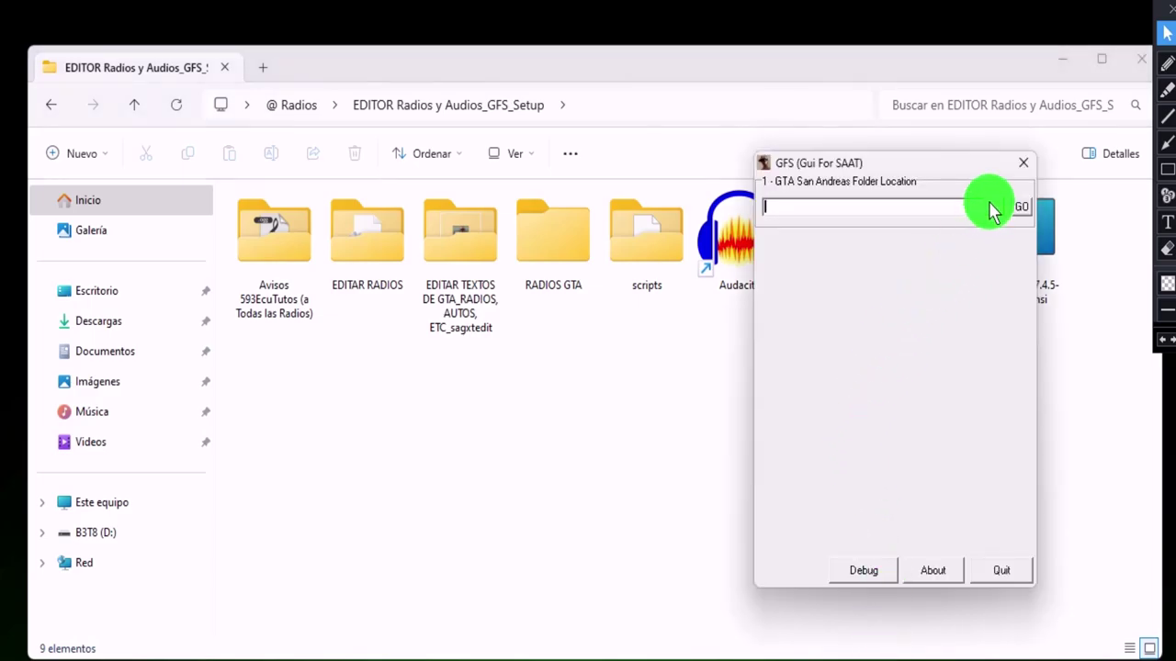
In GFS, set the GTA San Andreas location to the game folder inside the desktop's COPIA --Grand Theft Auto San Andreas folder
left_click(992, 205)
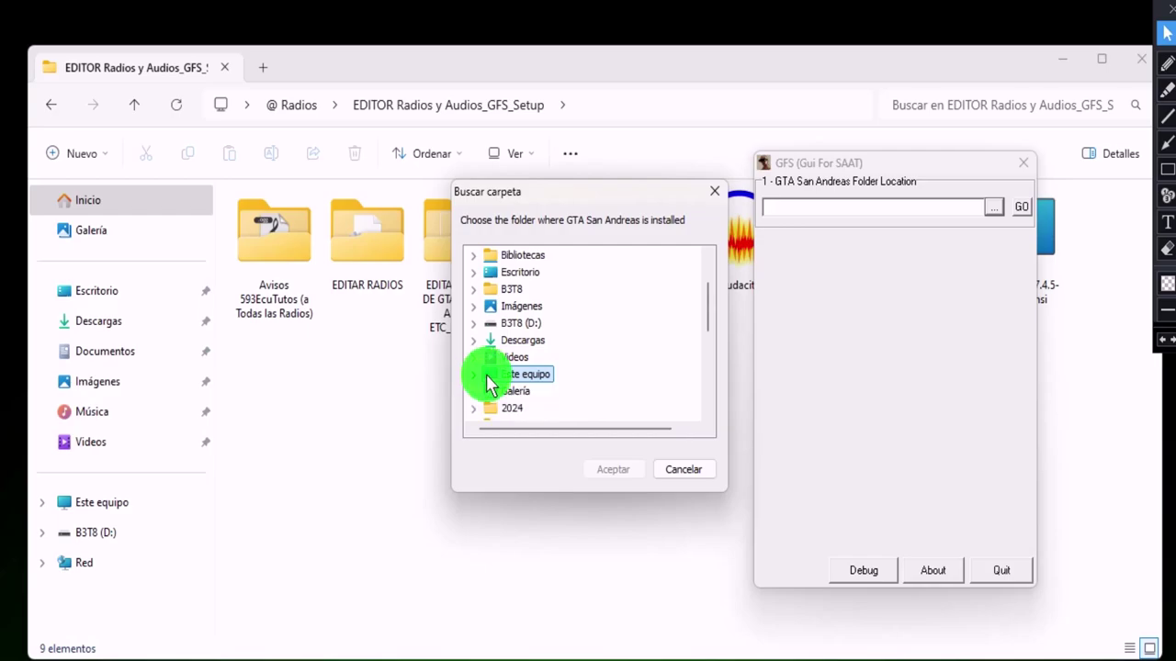
left_click(496, 274)
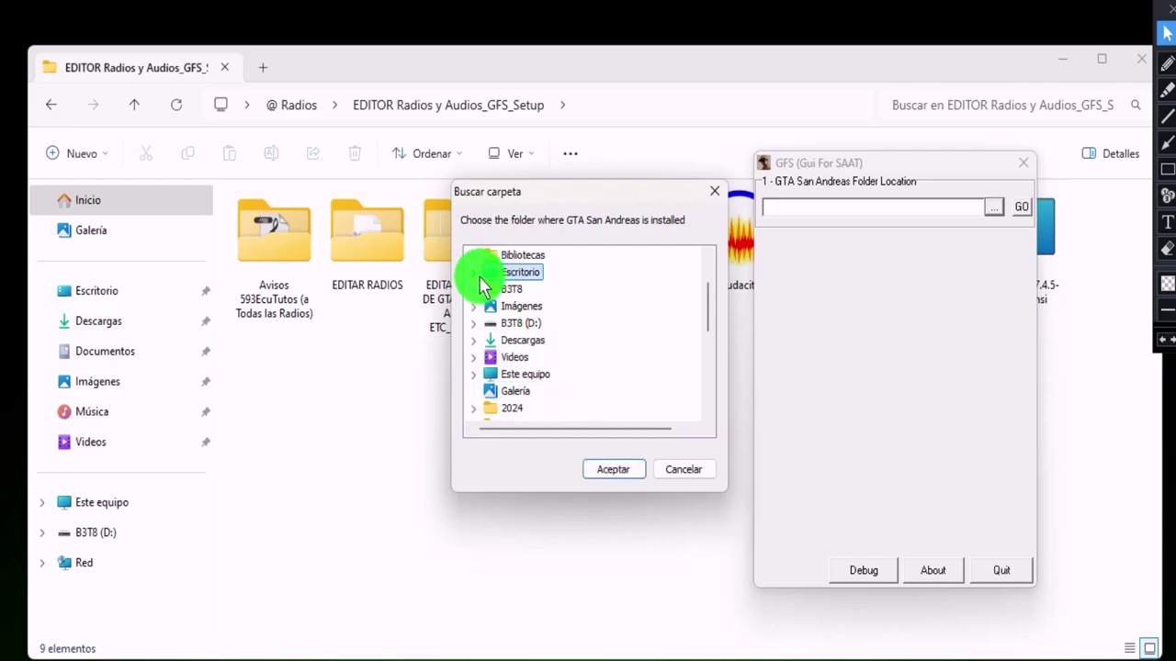
left_click(476, 273)
left_click(535, 358)
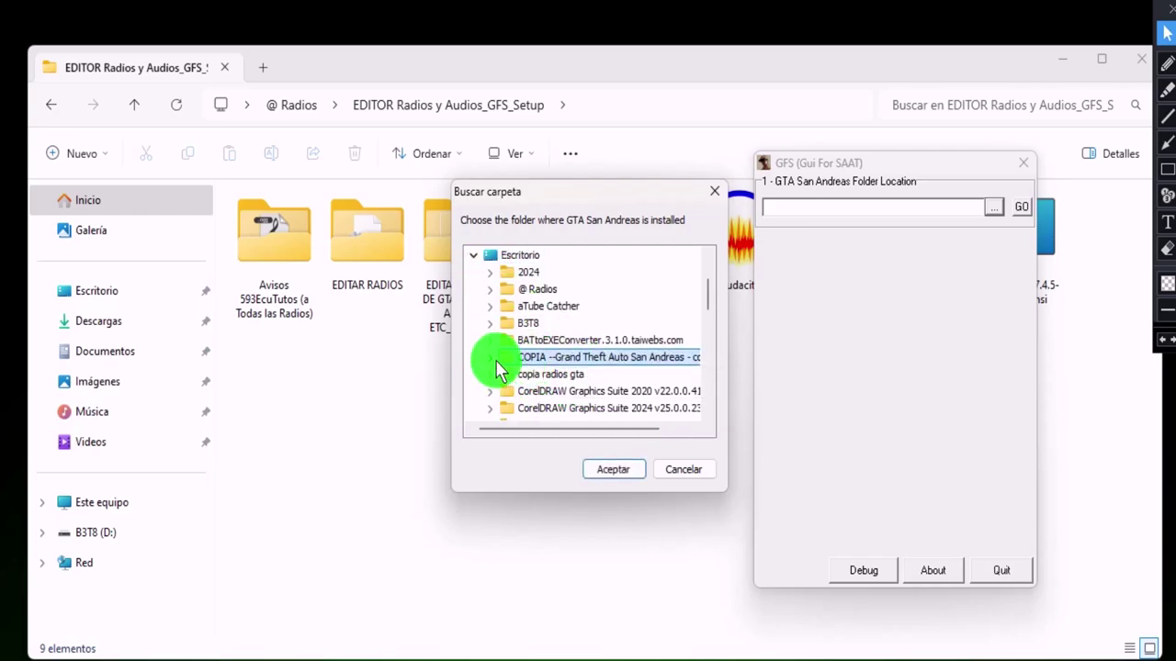
left_click(491, 358)
left_click(547, 374)
left_click(613, 472)
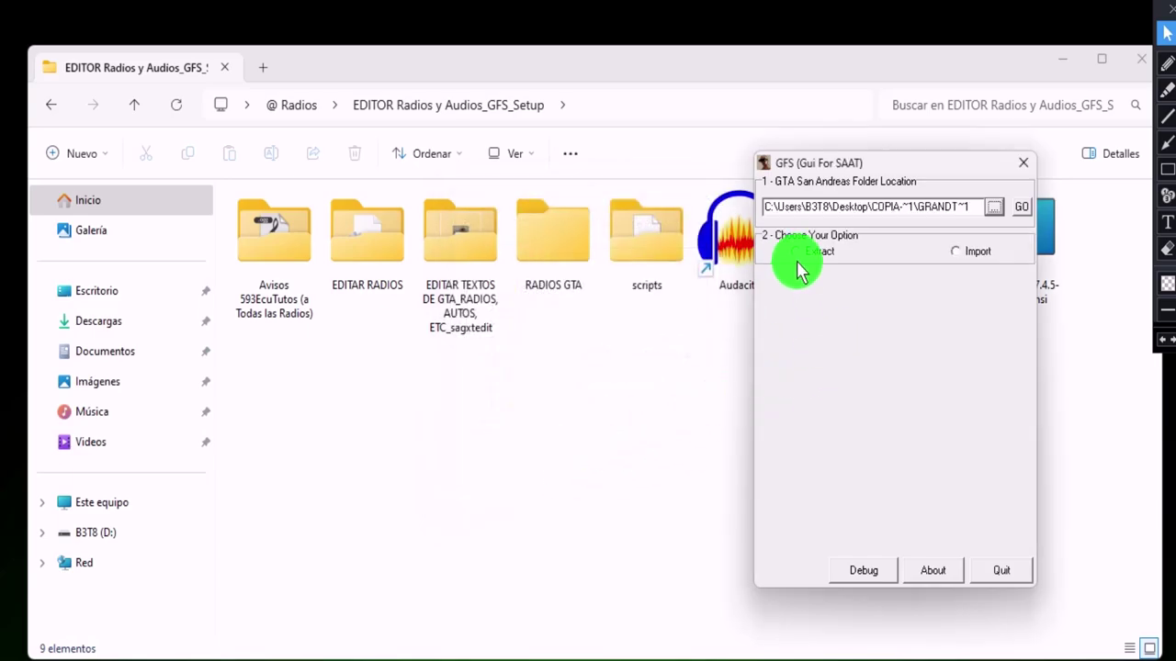
Choose the Extract option and set the import/export folder to RADIOS GTA inside EDITOR Radios y Audios_GFS_Setup
left_click(795, 255)
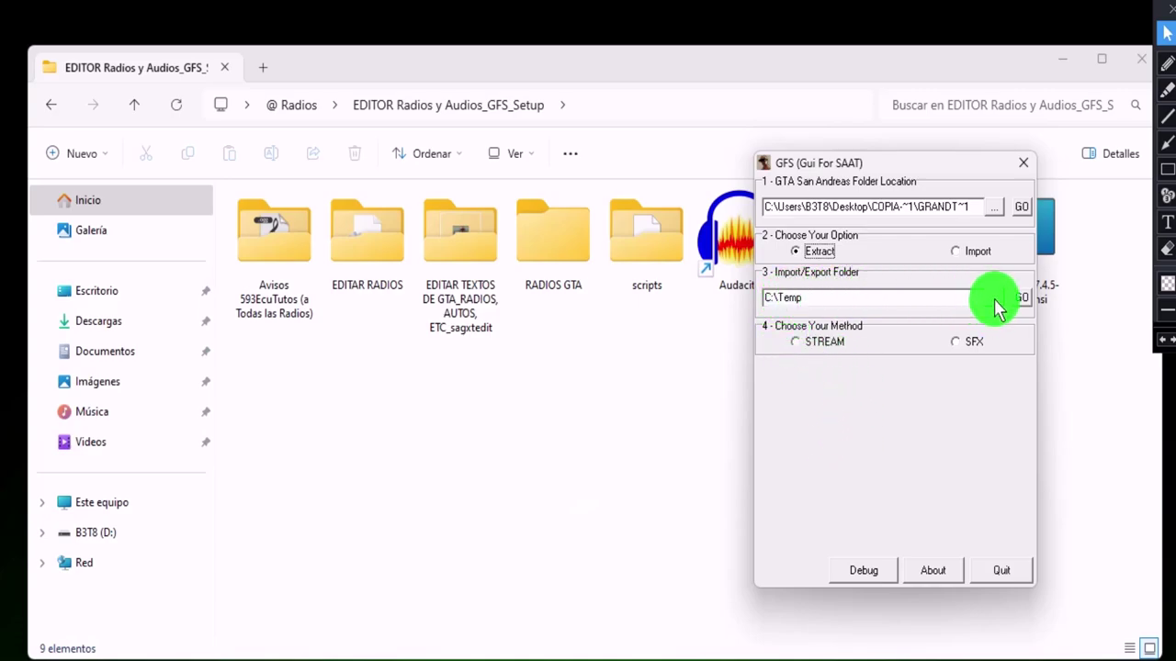
left_click(546, 250)
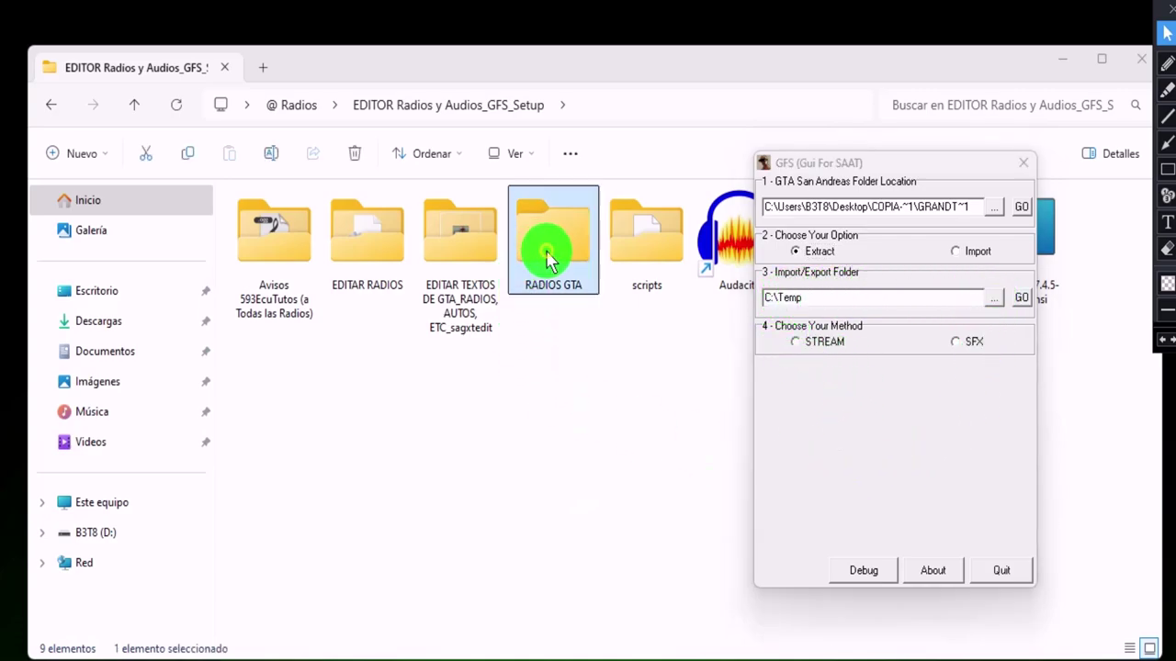
key("alt+Tab")
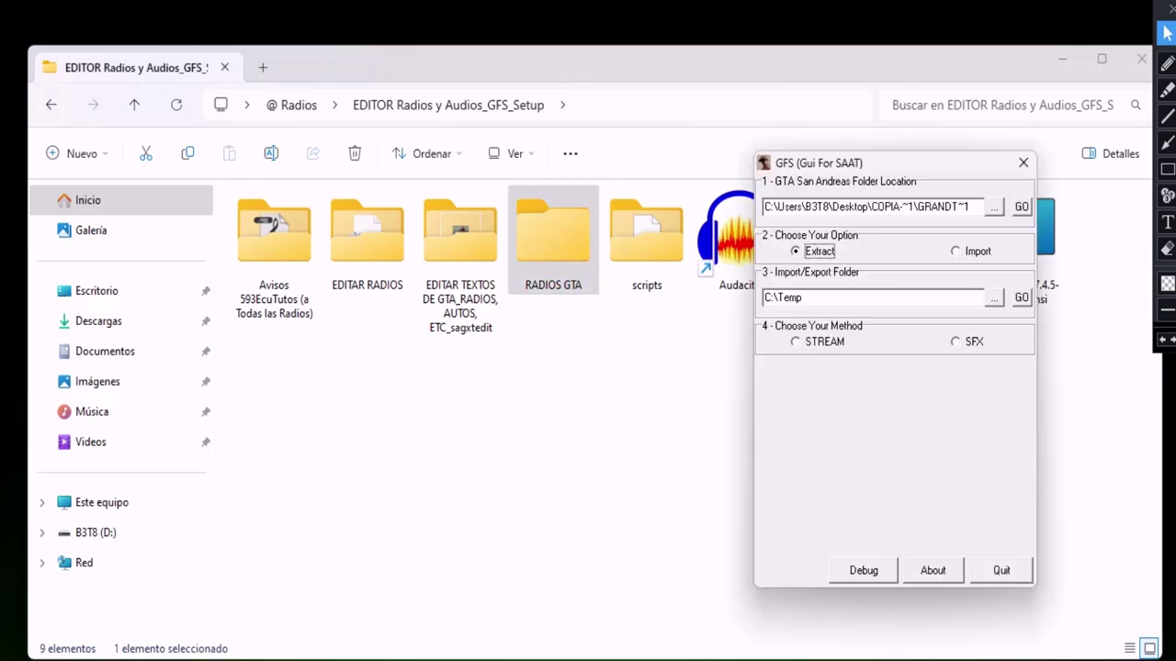
left_click(994, 298)
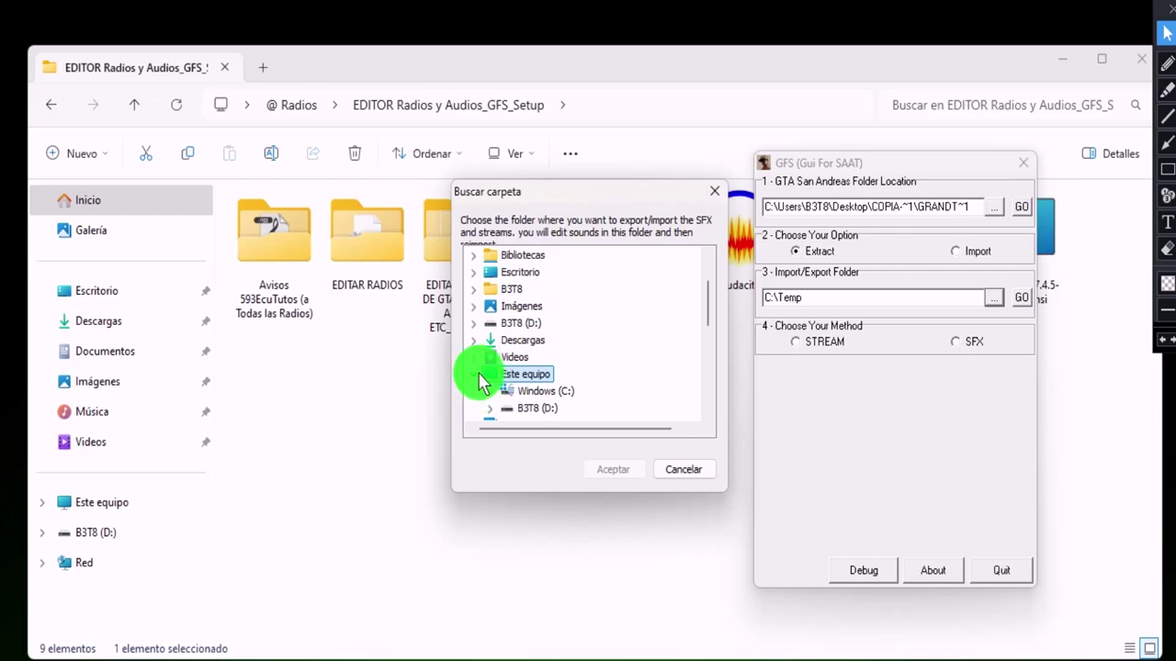
left_click(472, 273)
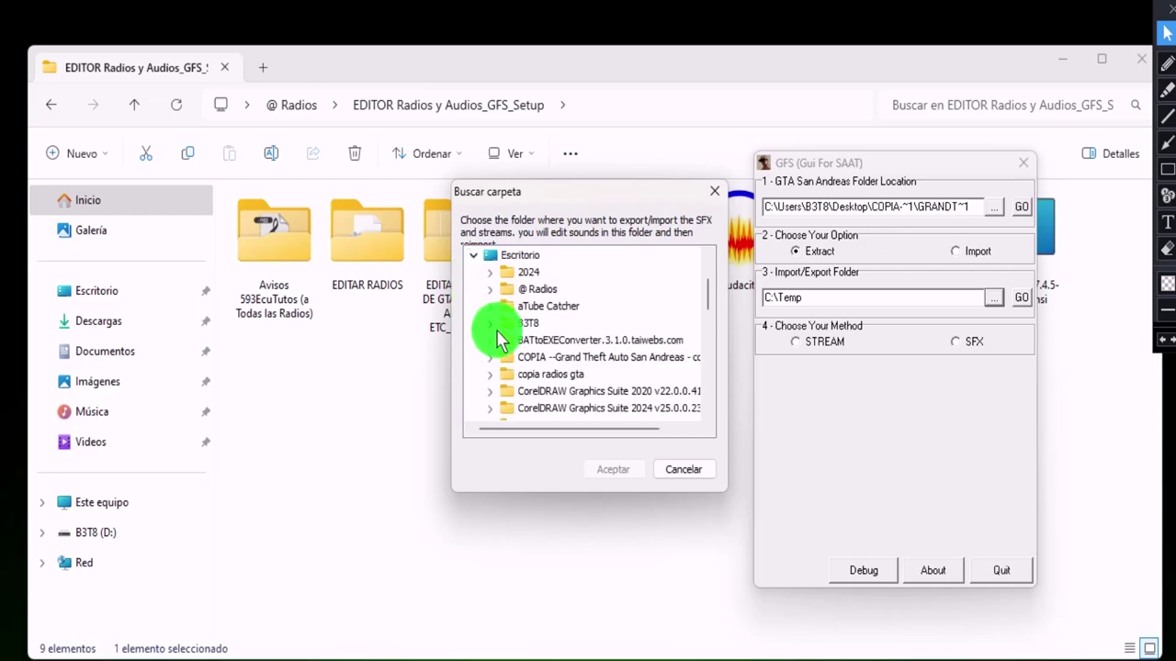
left_click(492, 290)
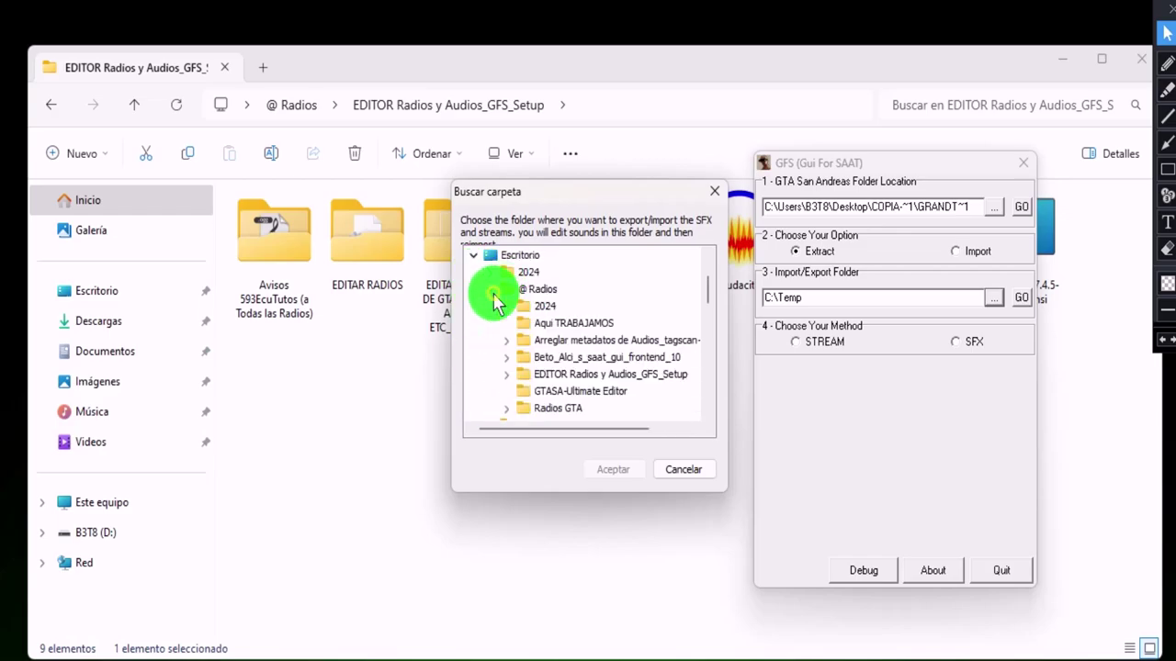
left_click(507, 374)
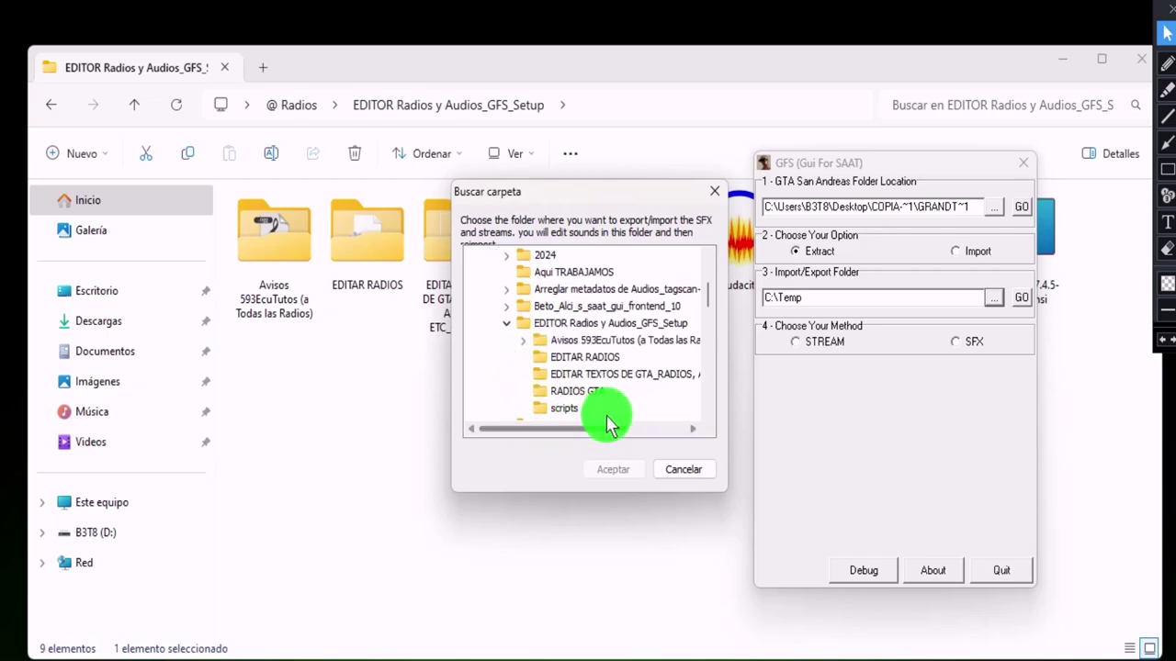
left_click(566, 390)
left_click(613, 469)
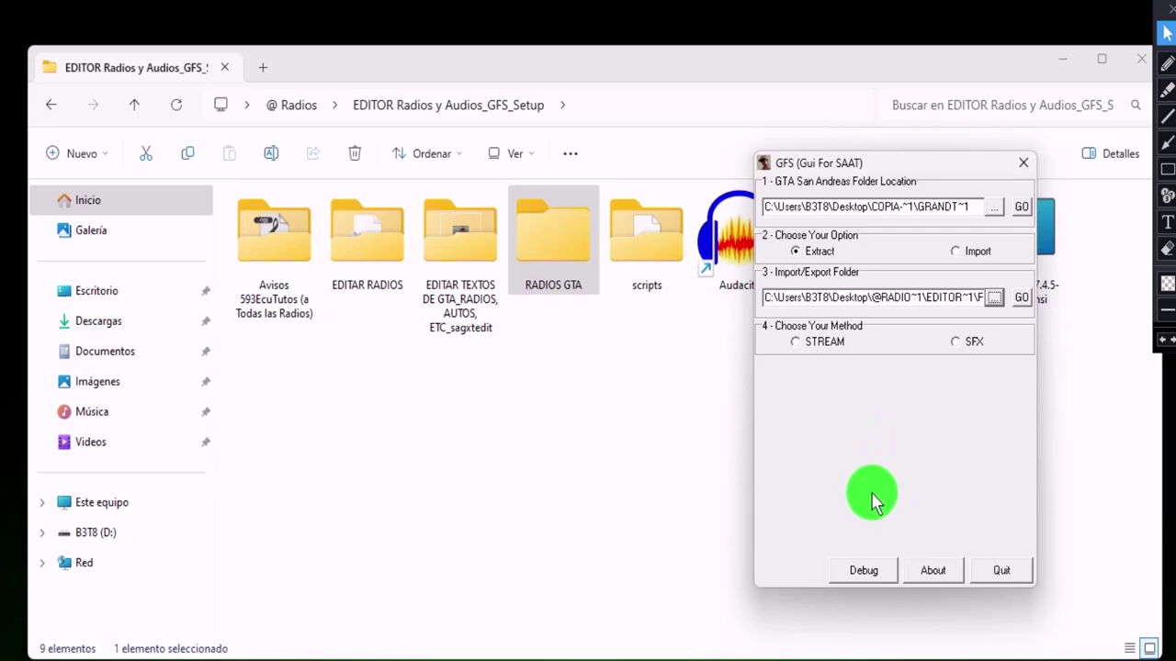
Extract the CO file using the STREAM method and quit GFS
left_click(807, 345)
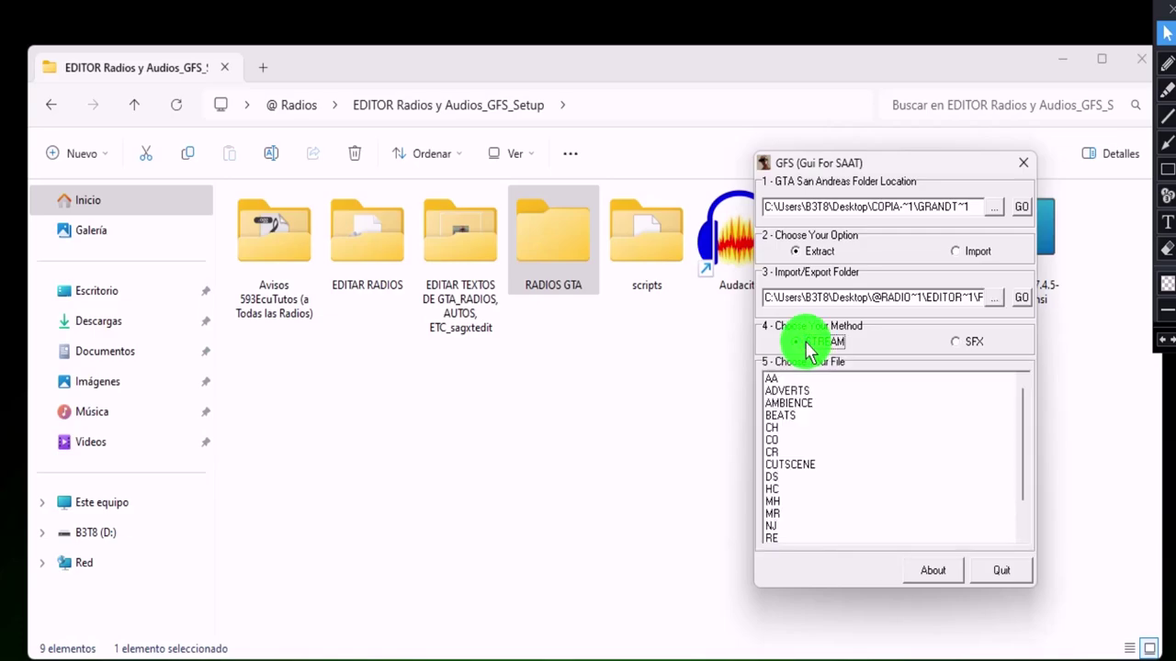
left_click(771, 440)
left_click(795, 569)
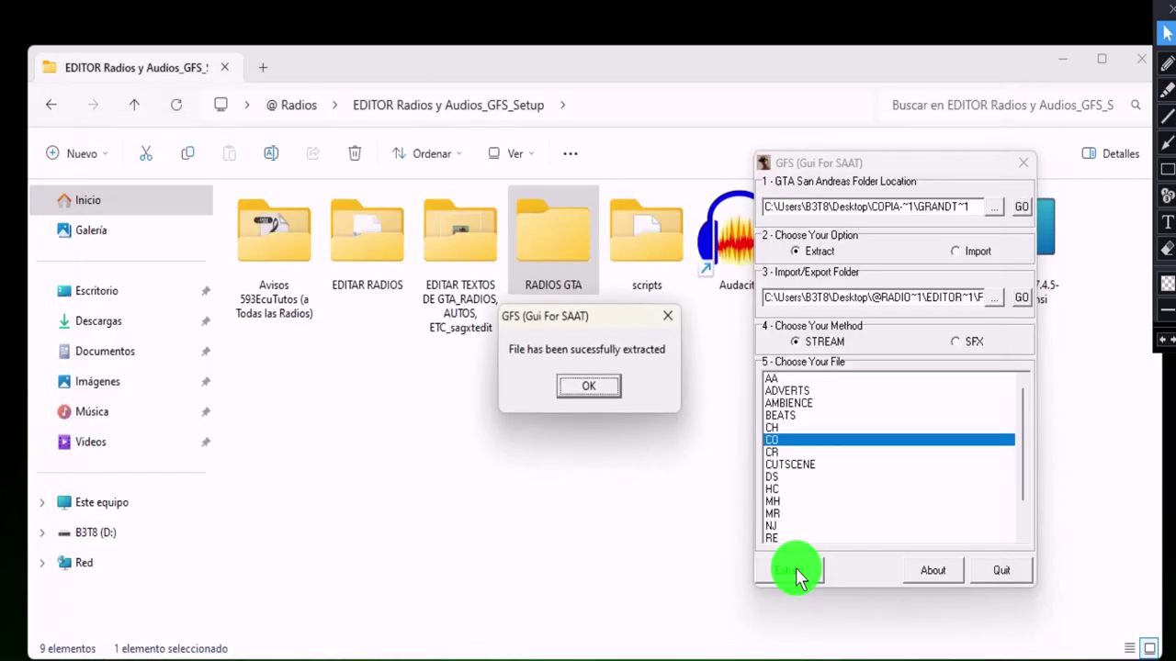
left_click(610, 395)
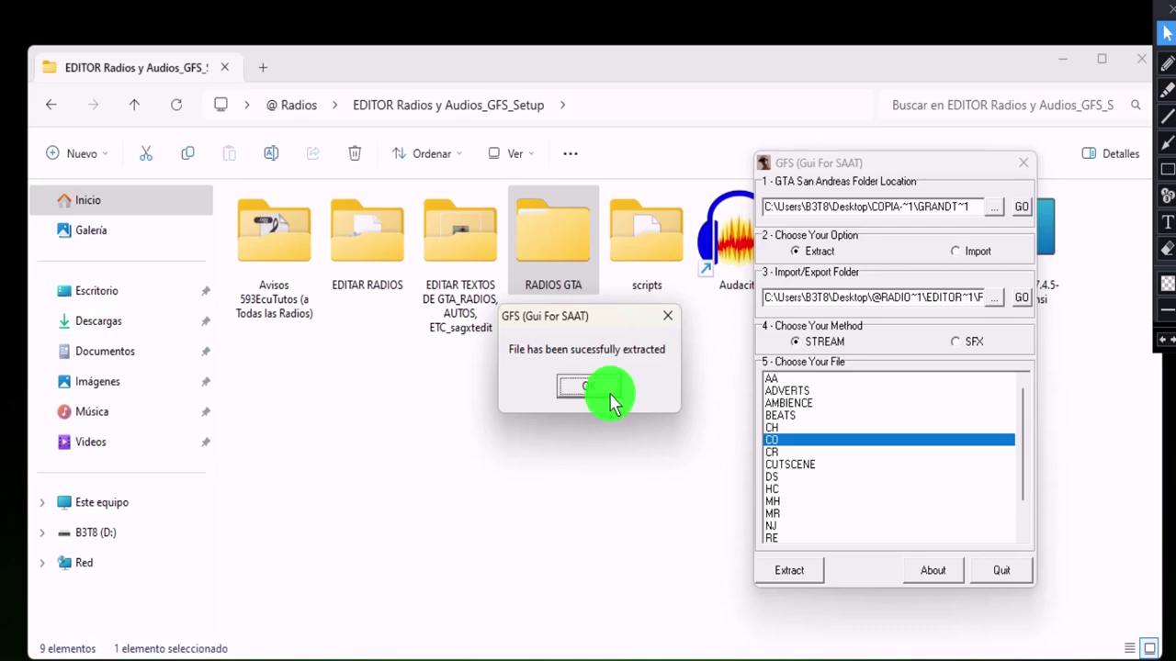
left_click(1010, 568)
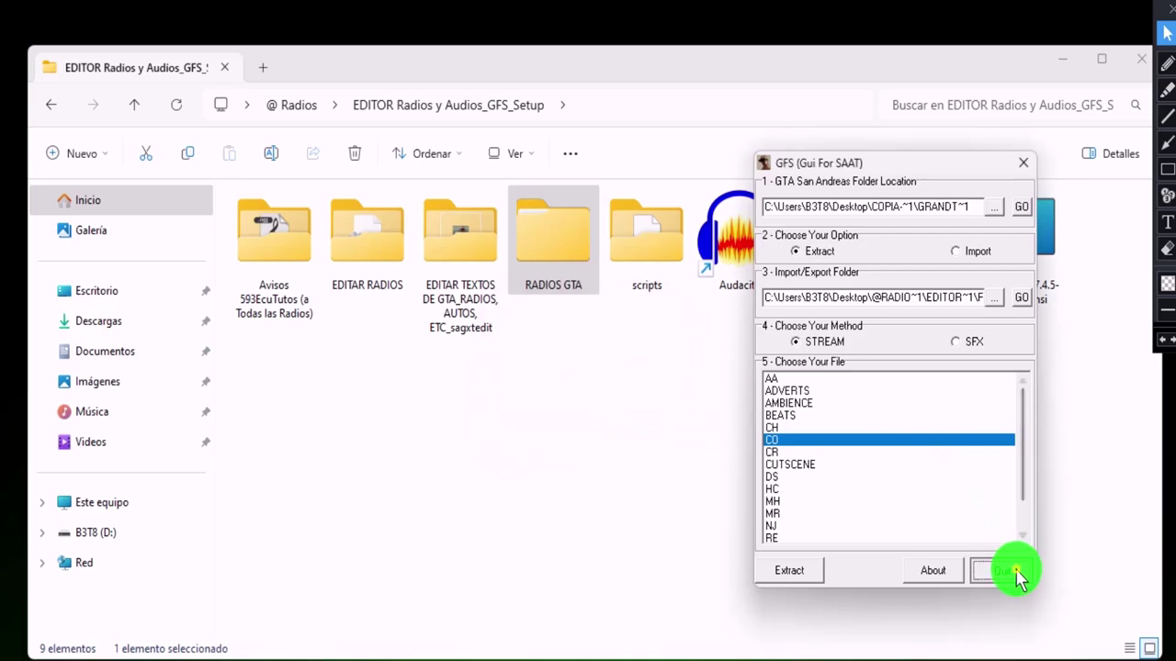
Open the CO folder inside RADIOS GTA's streams folder and select all its files except stream_import.ini
double_click(548, 231)
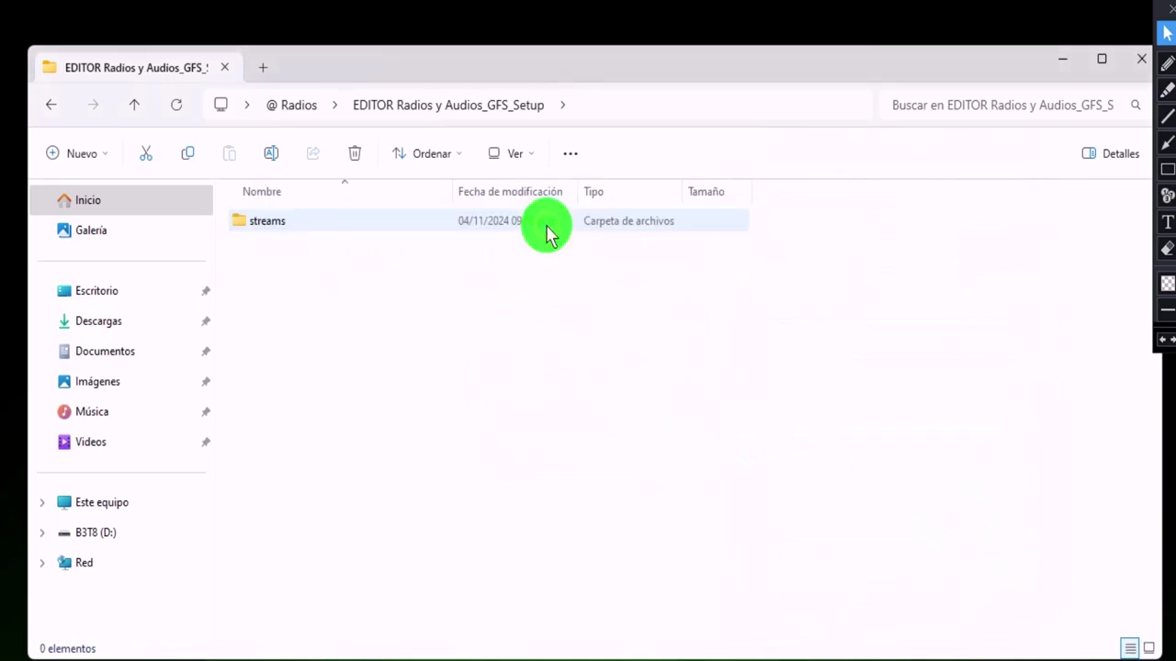
double_click(323, 230)
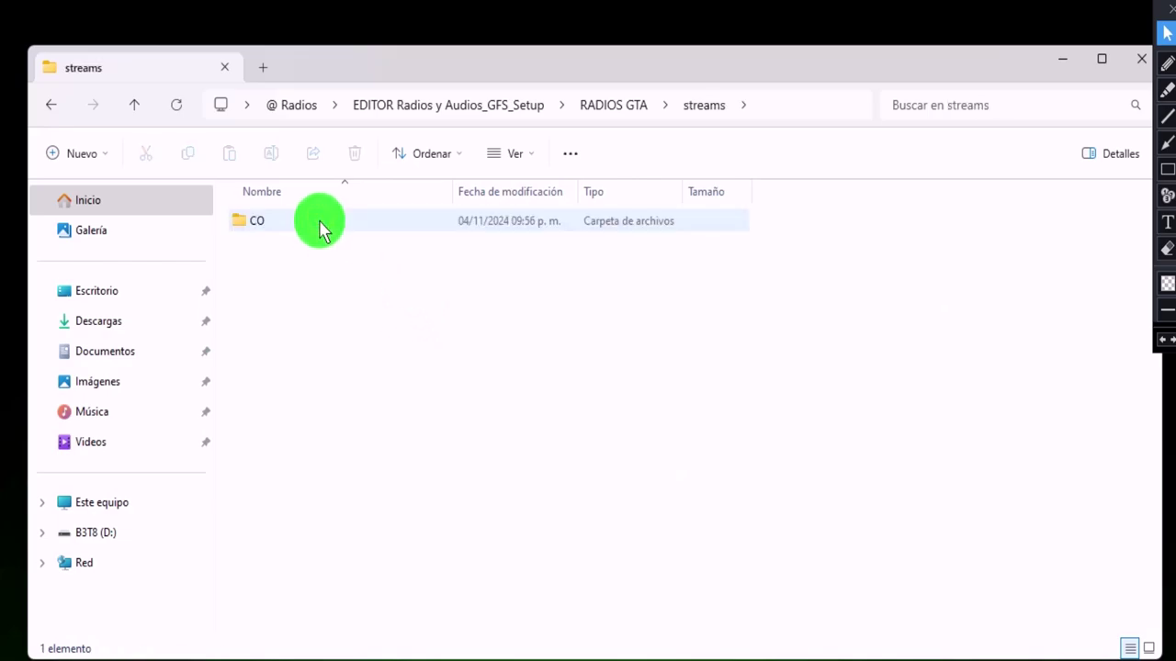
double_click(319, 227)
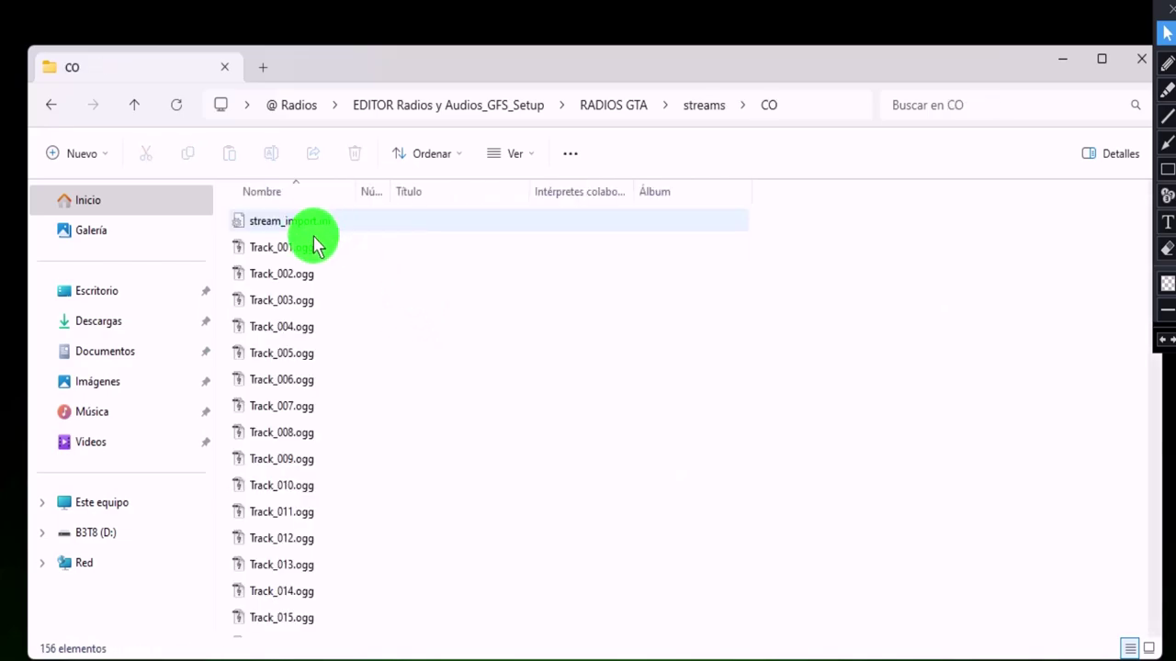
left_click(315, 248)
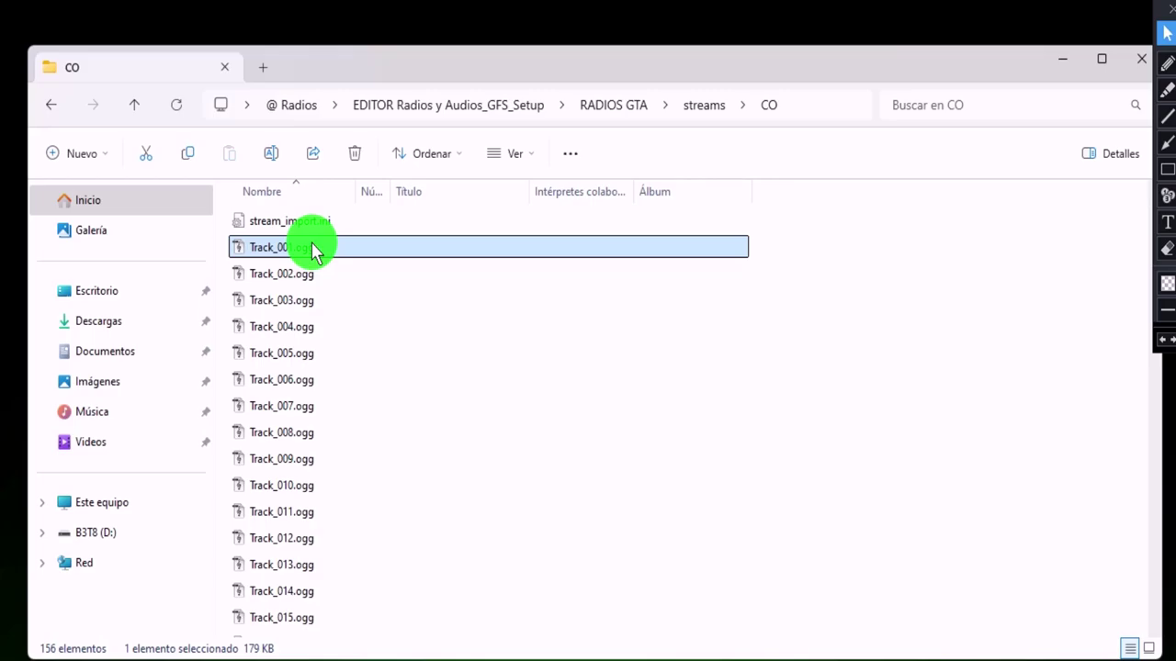
key("ctrl+a")
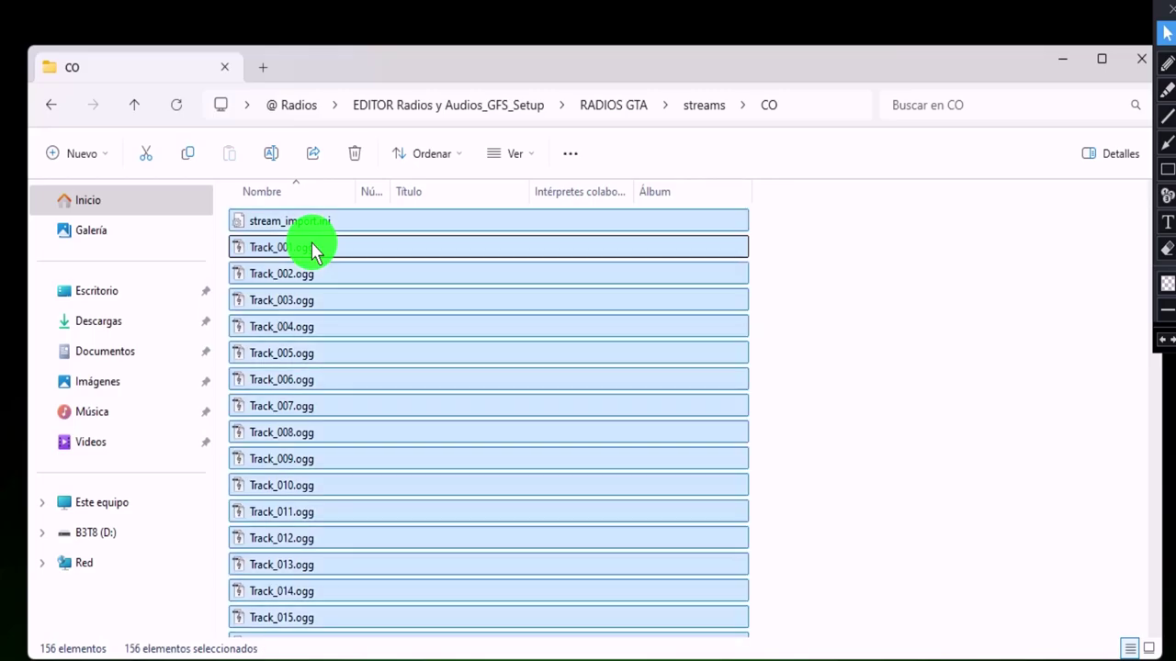
left_click(315, 223, "ctrl")
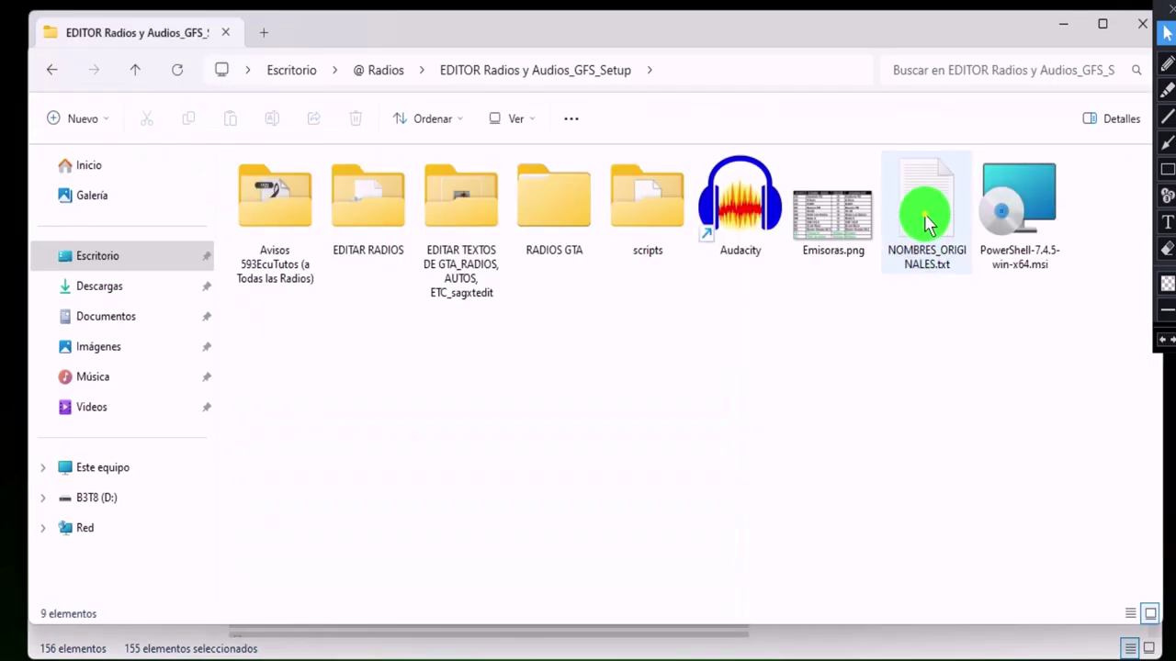
Open NOMBRES_ORIGINALES.txt from the EDITOR Radios y Audios_GFS_Setup folder, then narrow and reposition its window
left_click(925, 193)
double_click(930, 195)
left_click_drag(688, 273, 649, 163)
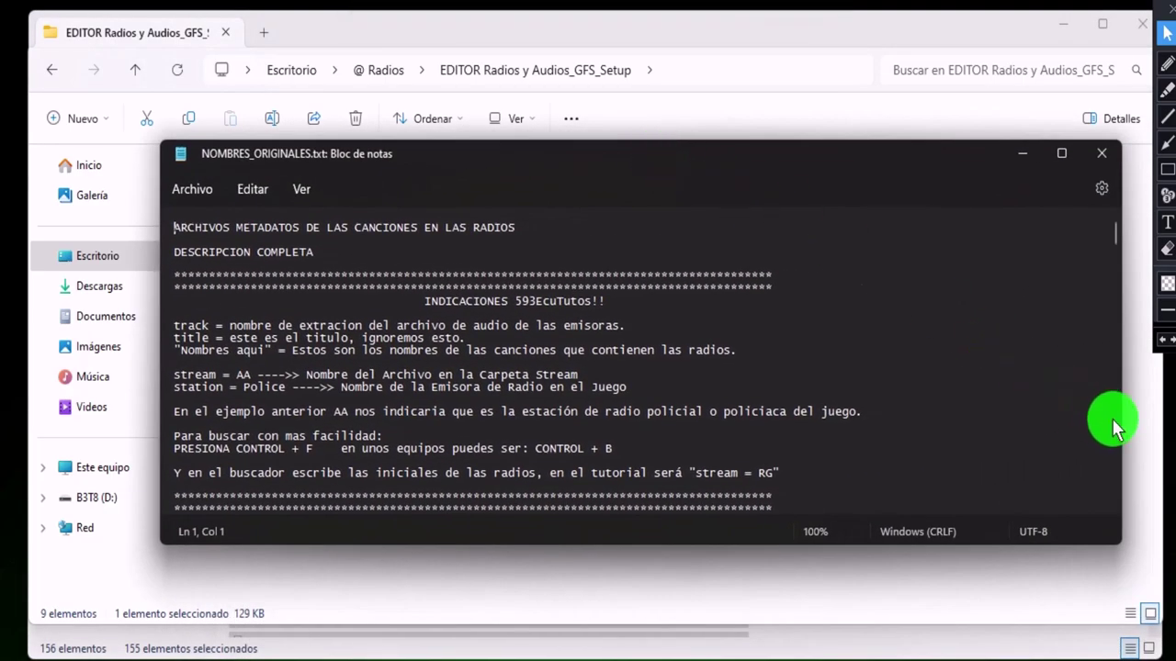
left_click_drag(1123, 425, 801, 413)
left_click_drag(559, 152, 824, 225)
Bring the CO folder window to the front and show NOMBRES_ORIGINALES.txt over it
mouse_move(854, 657)
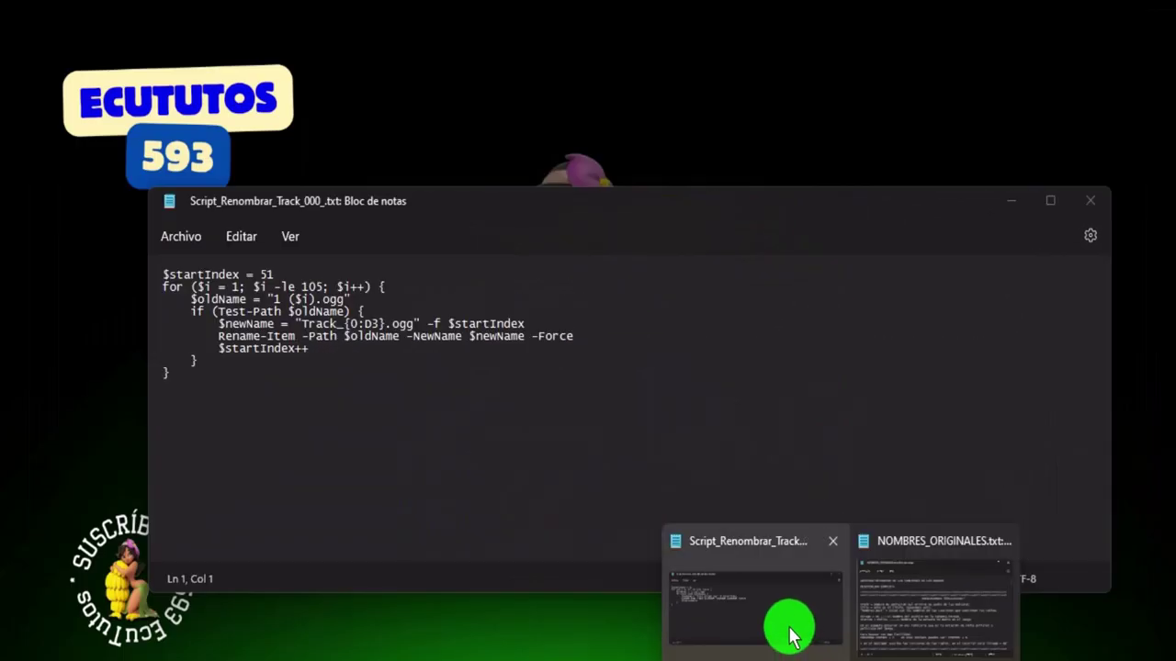
left_click(790, 634)
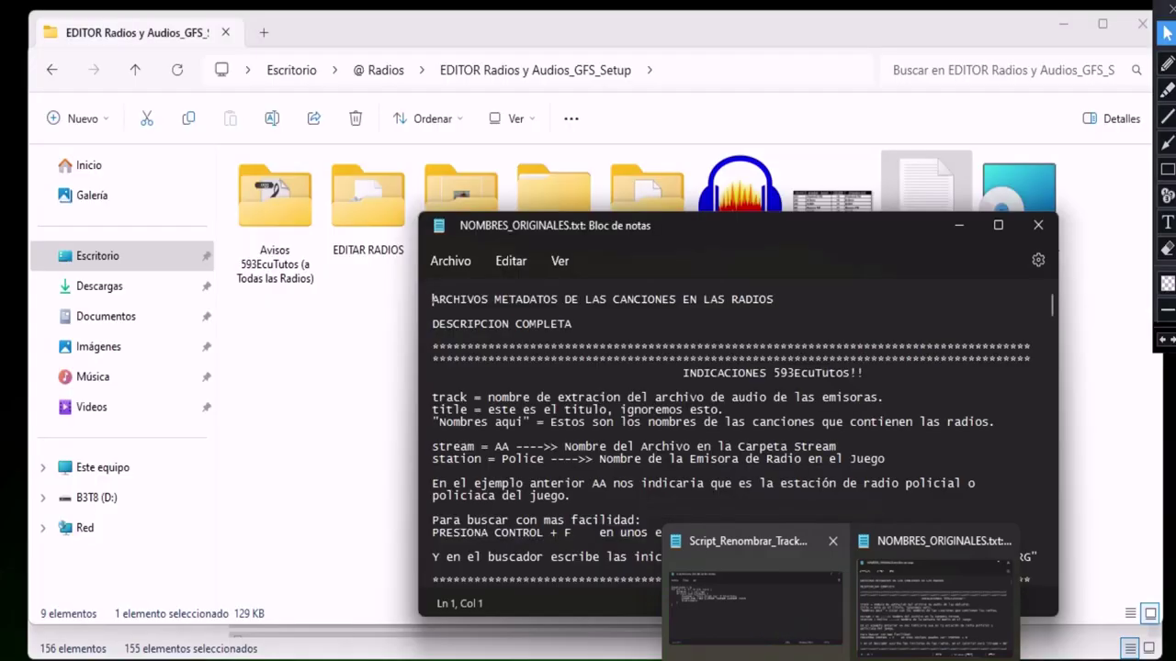
left_click(316, 446)
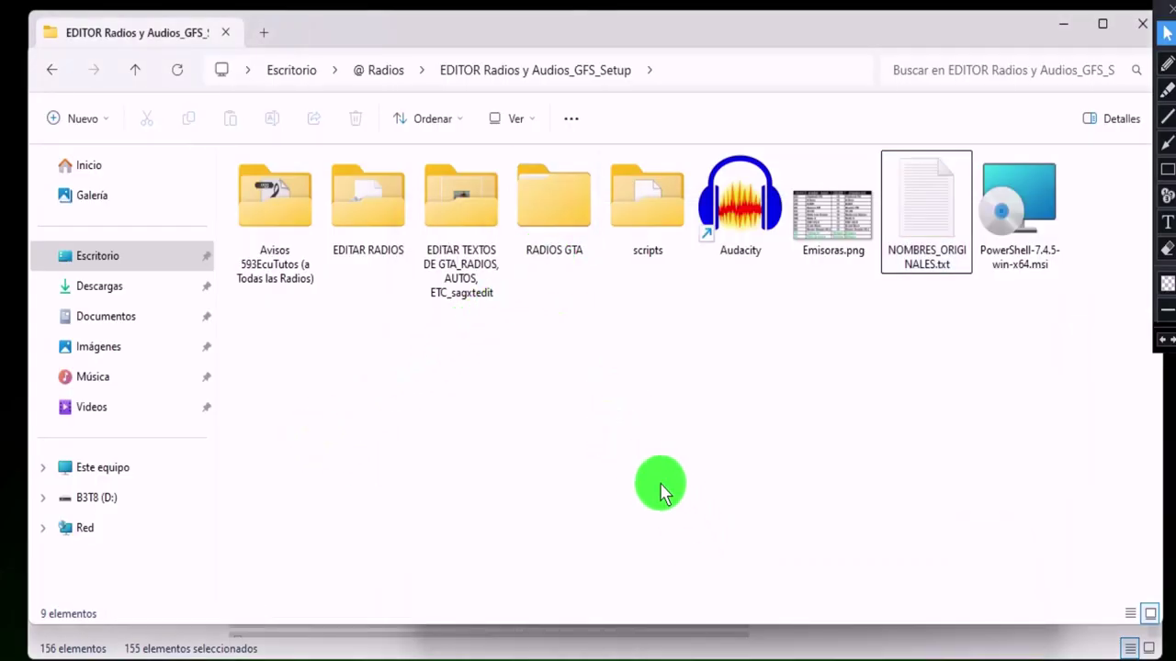
left_click(651, 624)
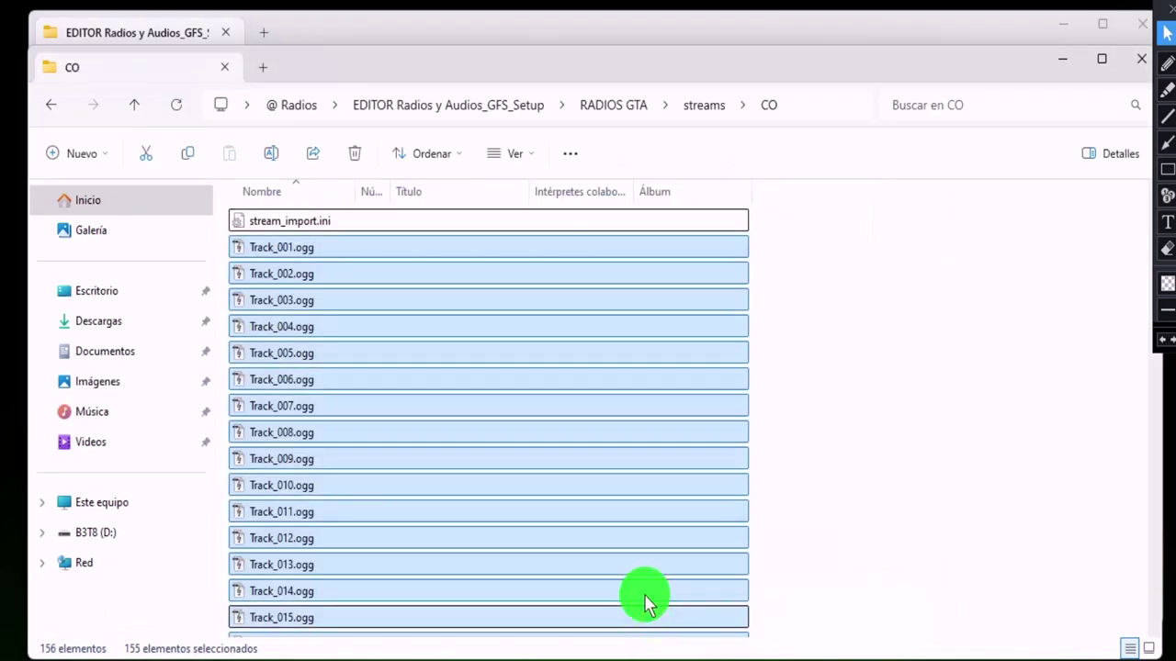
mouse_move(840, 659)
left_click(912, 613)
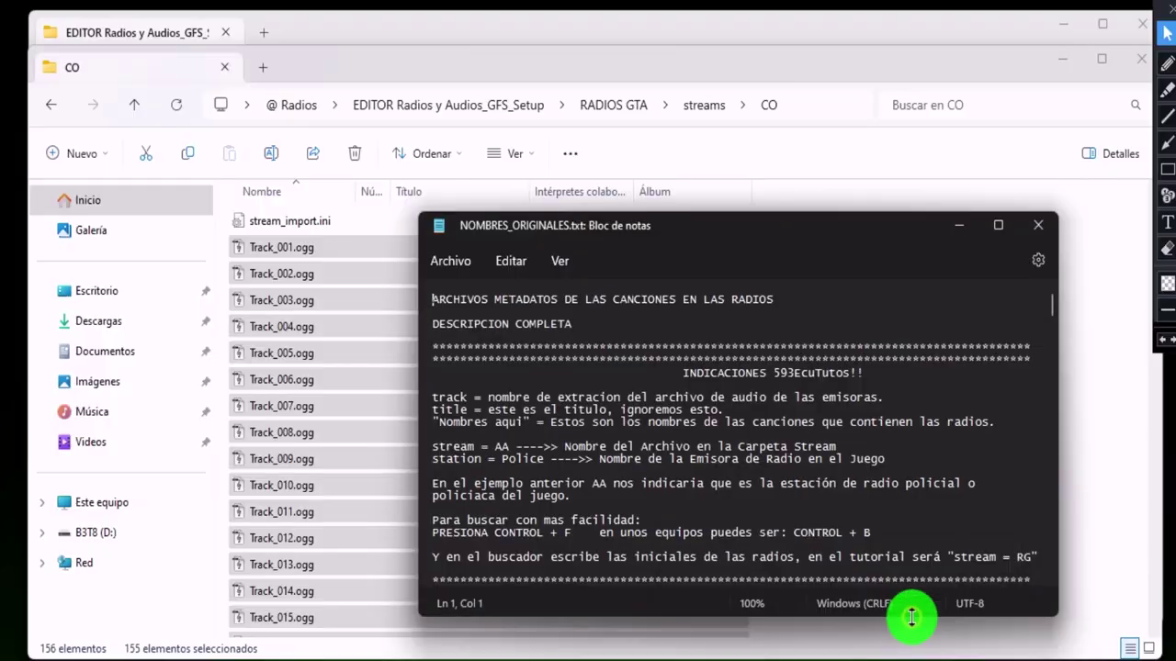
Place the NOMBRES_ORIGINALES.txt window beside the CO track names and enlarge it, showing the start of the text
left_click_drag(664, 225, 787, 211)
scroll(727, 500, "down", 3)
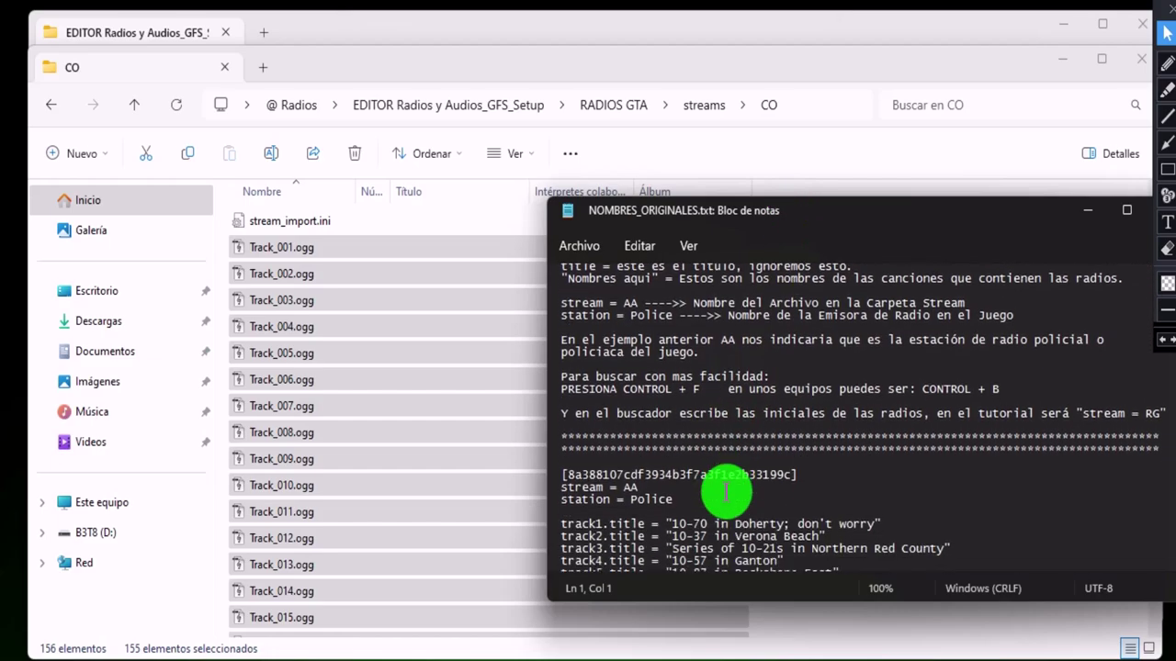
scroll(726, 493, "down", 1)
left_click_drag(906, 218, 754, 130)
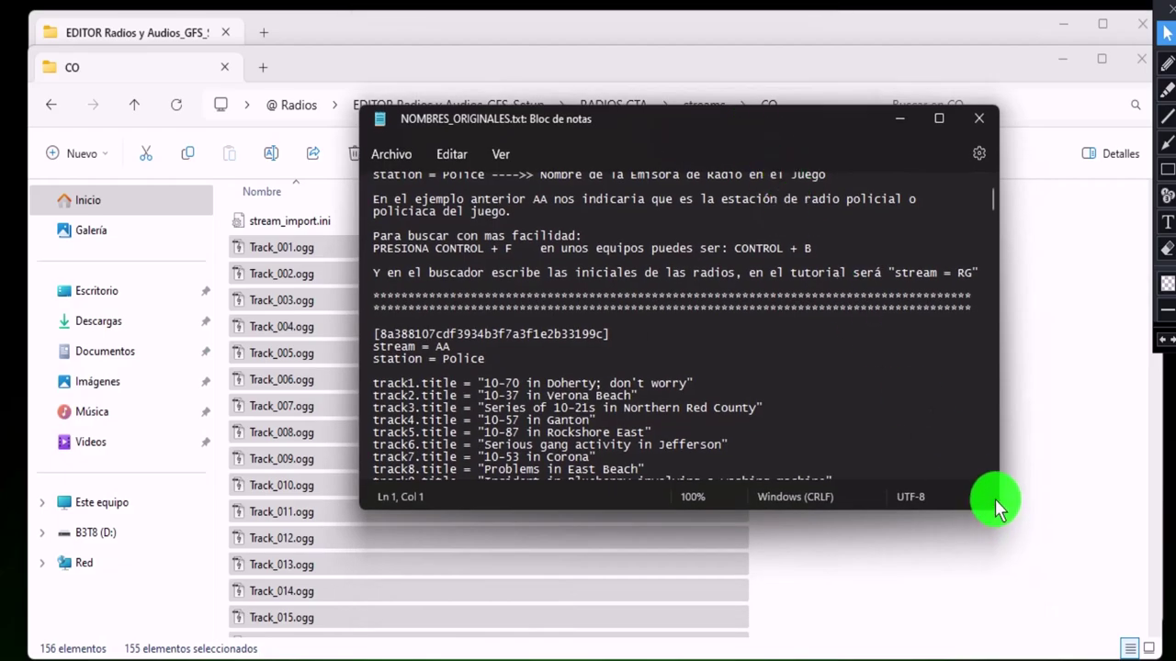
left_click_drag(1001, 512, 1143, 636)
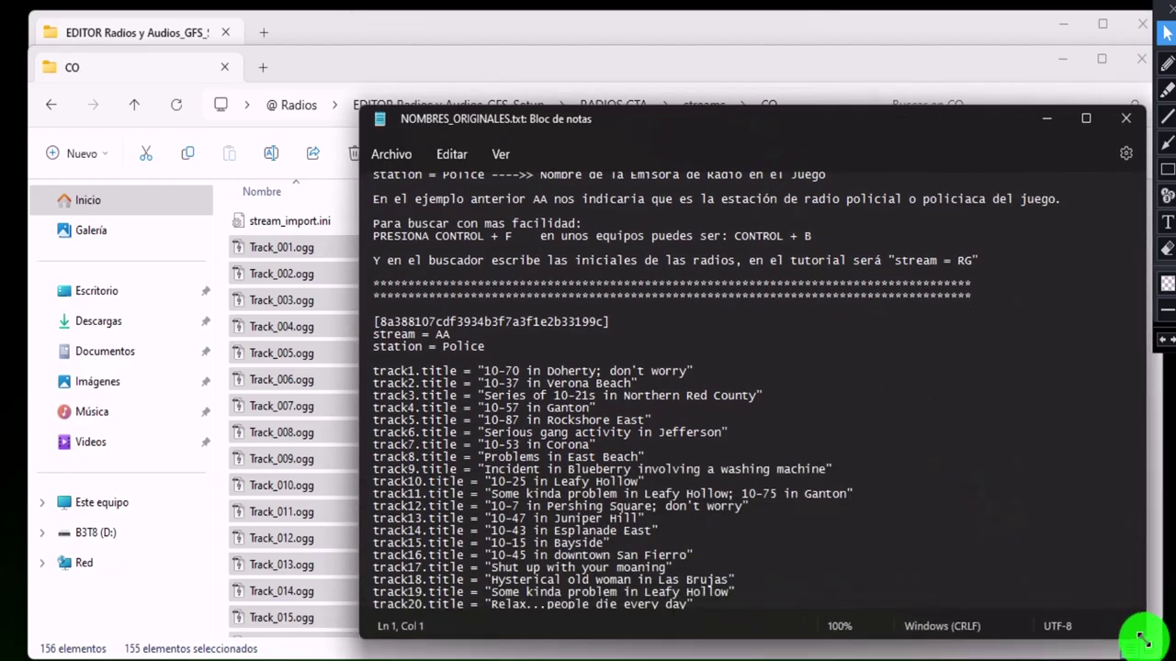
scroll(737, 433, "up", 5)
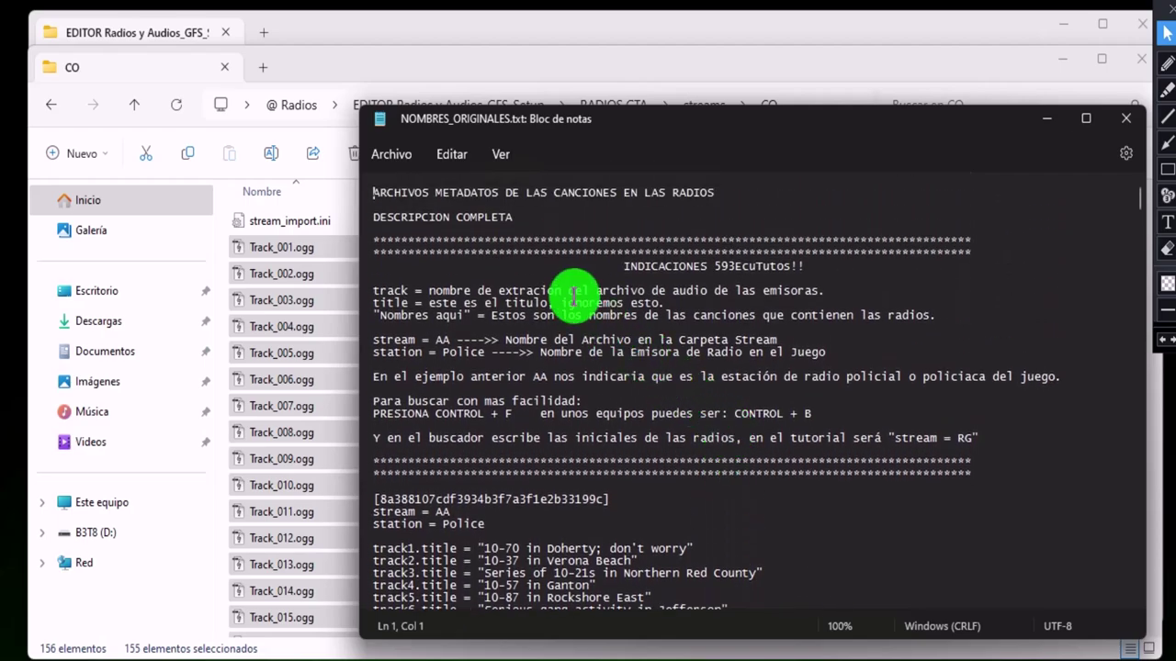
Read the INDICACIONES section on track, title and stream, and compare it with the stream = AA entry
left_click_drag(374, 192, 824, 260)
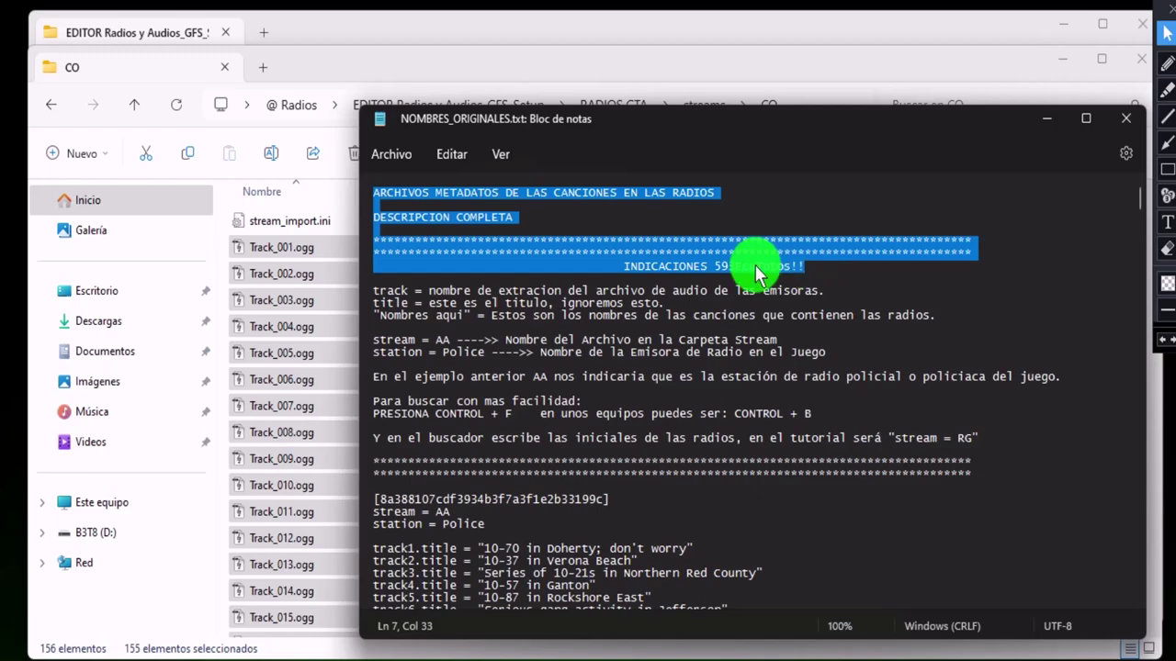
left_click(716, 269)
left_click_drag(623, 267, 821, 265)
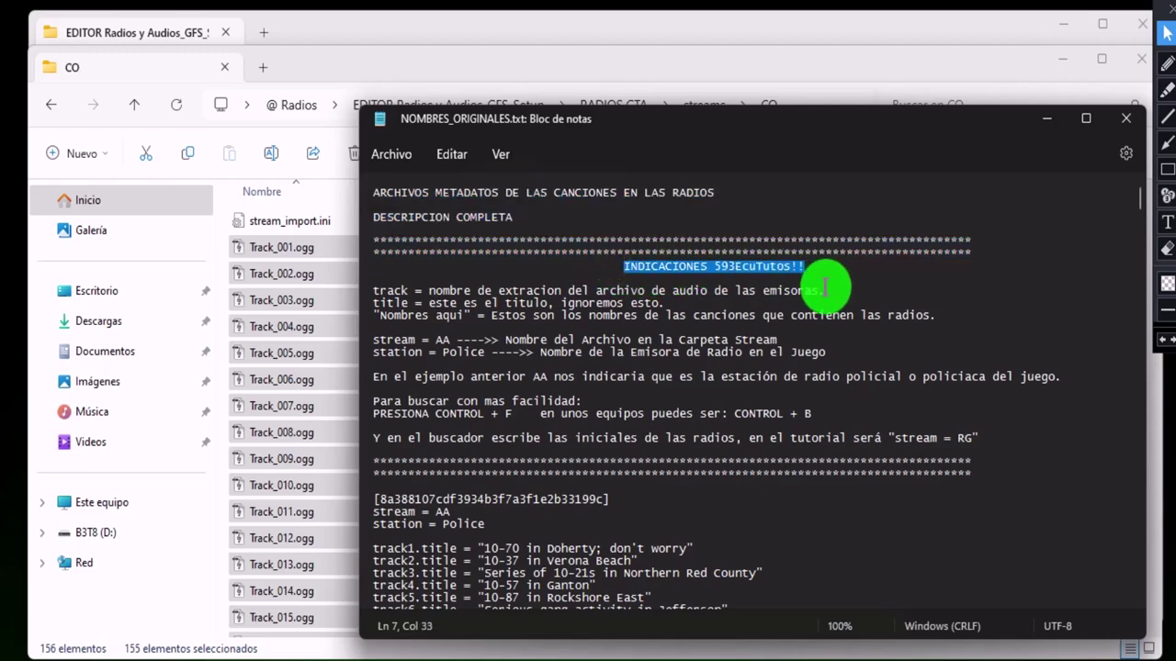
double_click(391, 291)
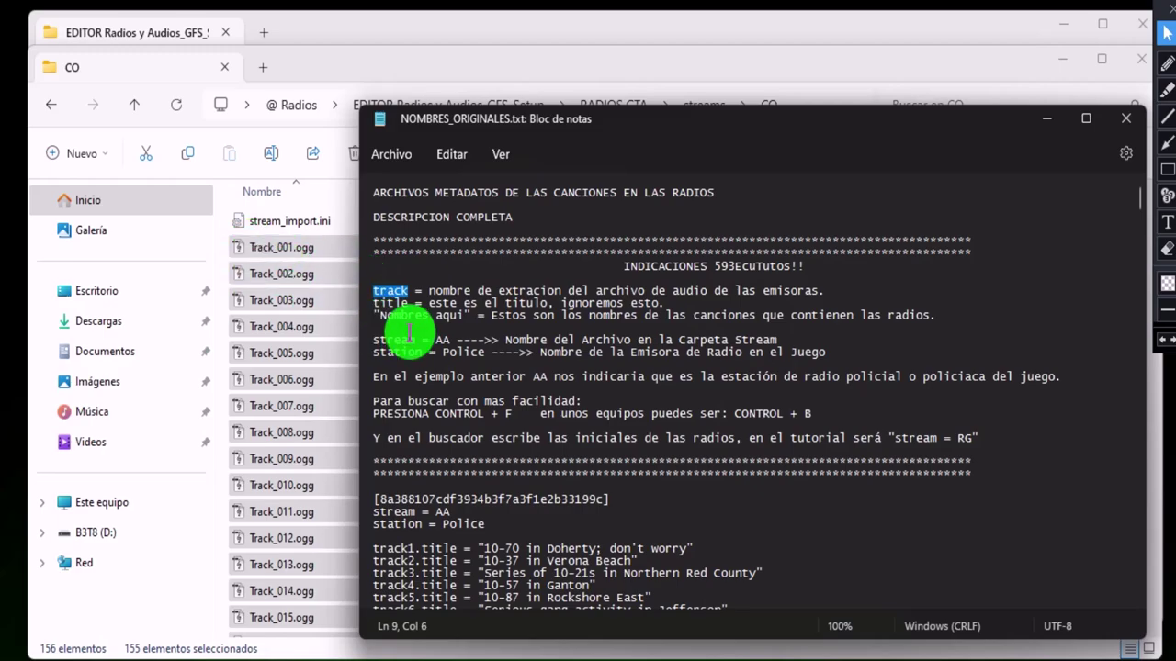
left_click(395, 303)
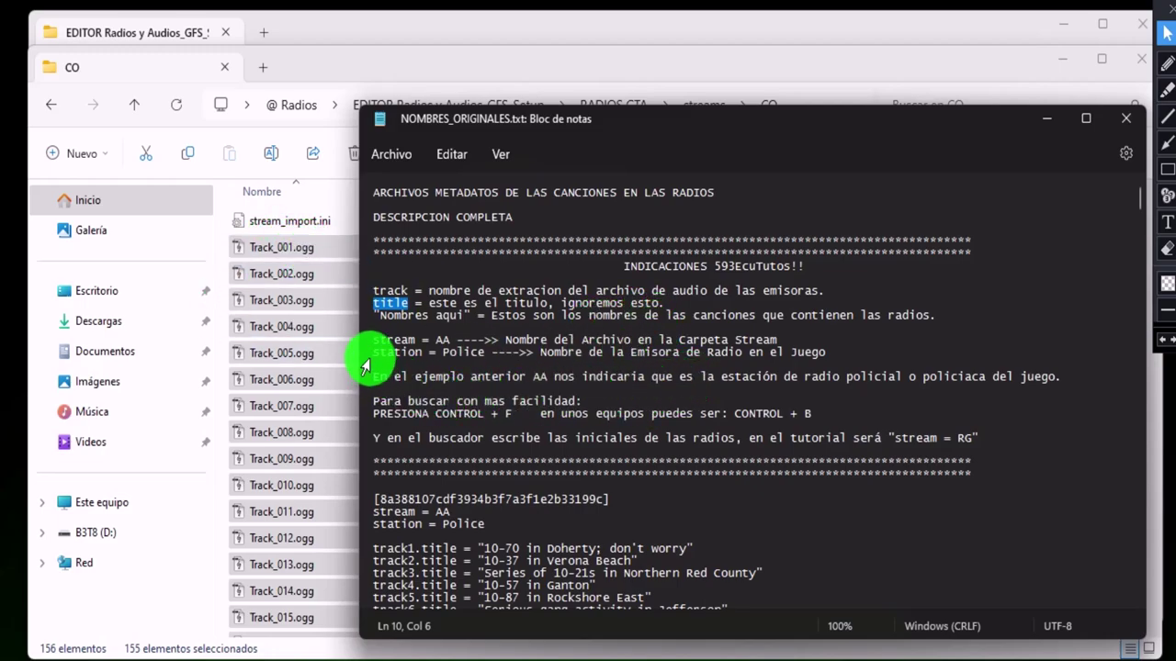
left_click_drag(373, 341, 755, 341)
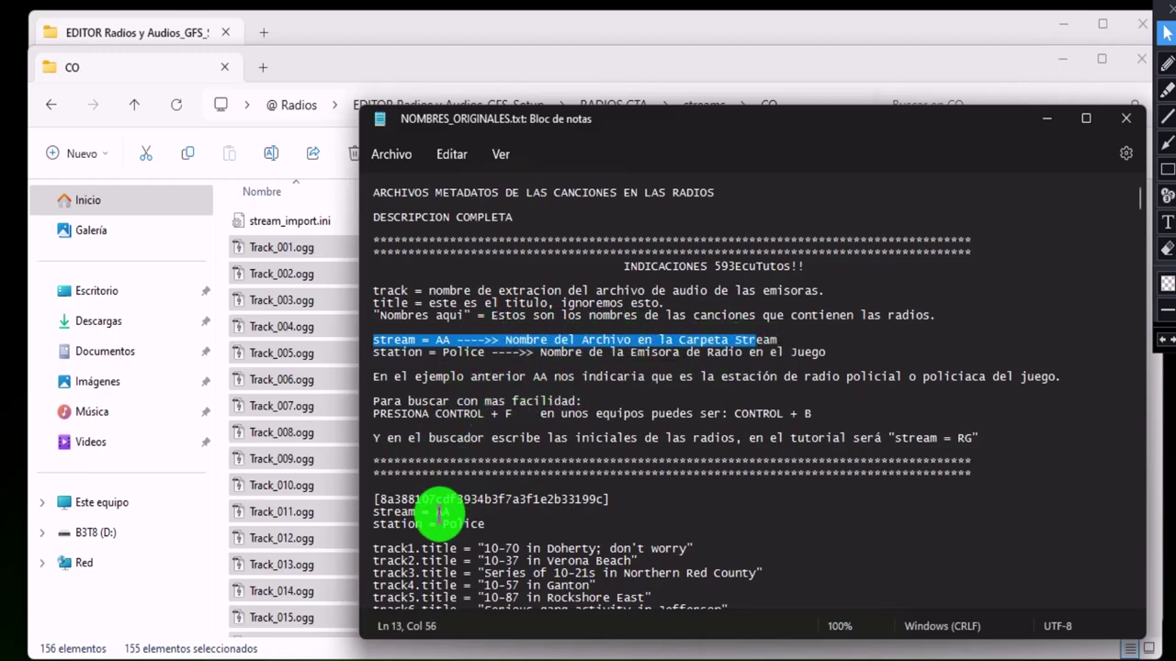
left_click_drag(375, 512, 449, 512)
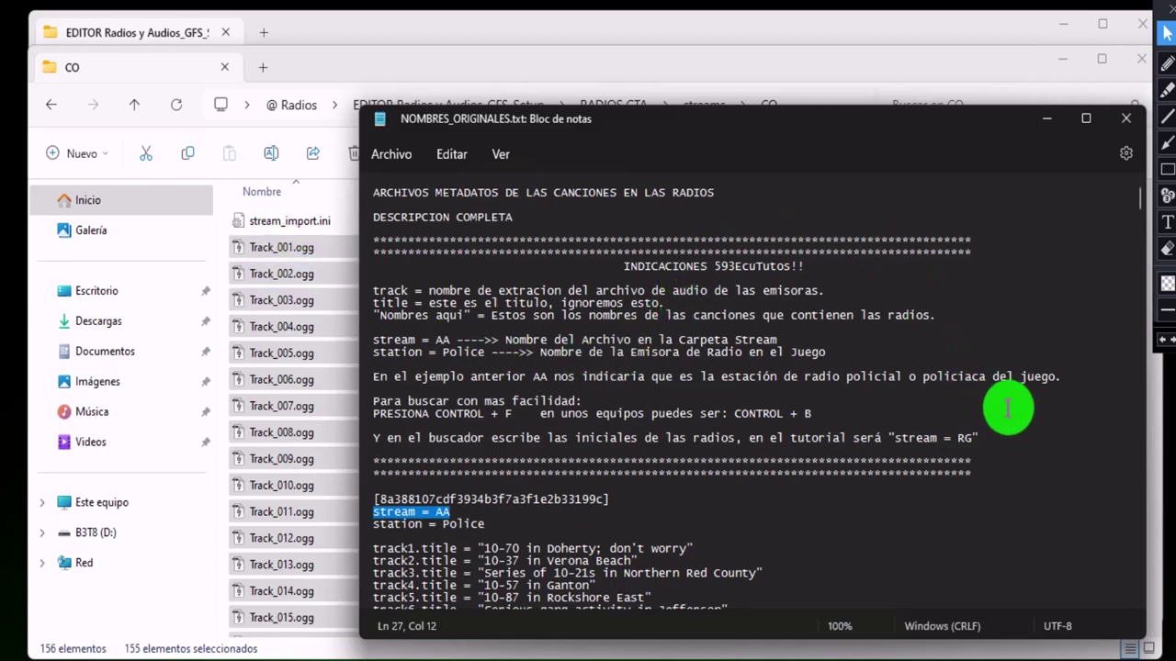
left_click(1040, 450)
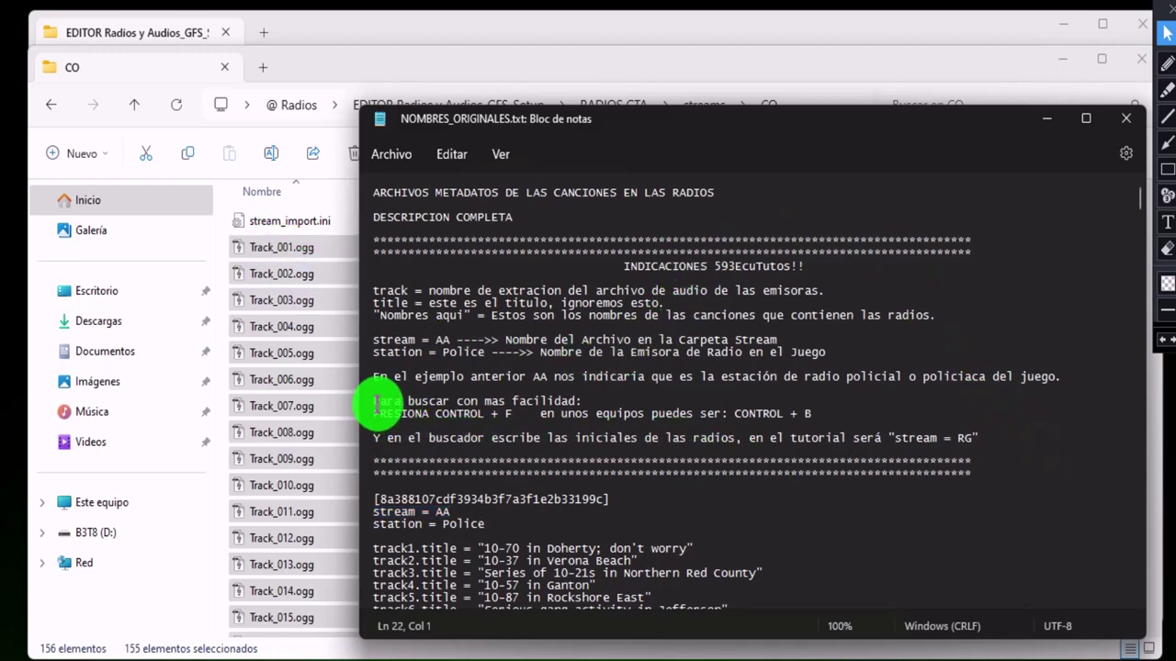
Read the search instructions, open the text search with "stream = CO" and compare its format with the stream = AA line
left_click_drag(389, 404, 830, 420)
left_click(652, 421)
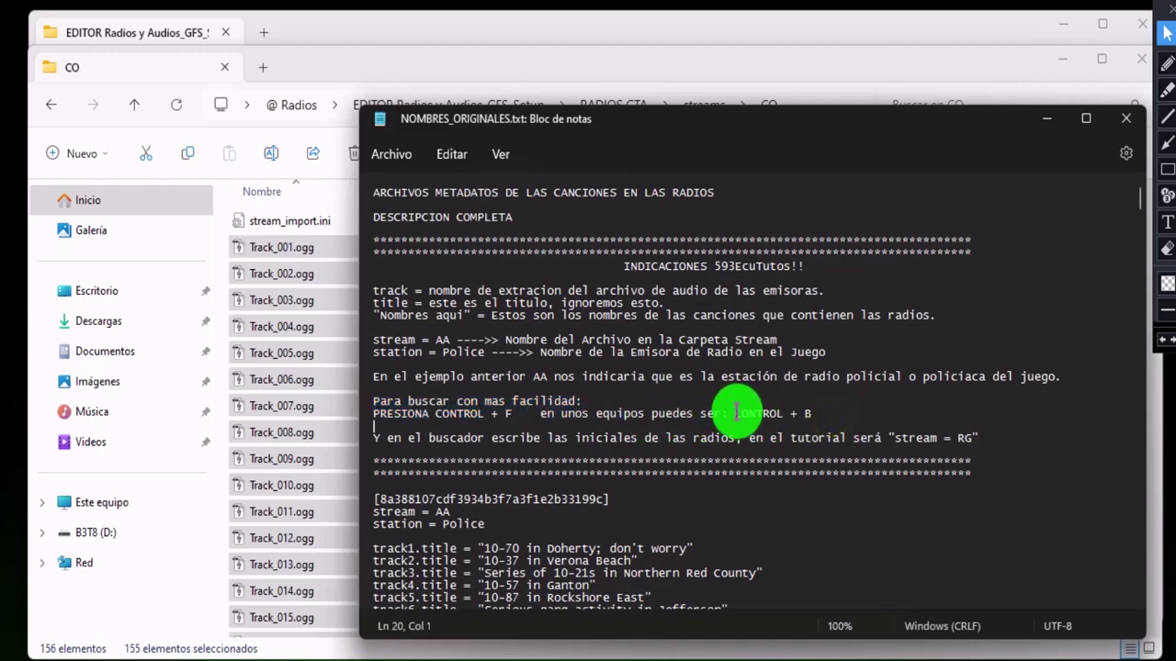
left_click_drag(735, 415, 822, 415)
left_click(824, 415)
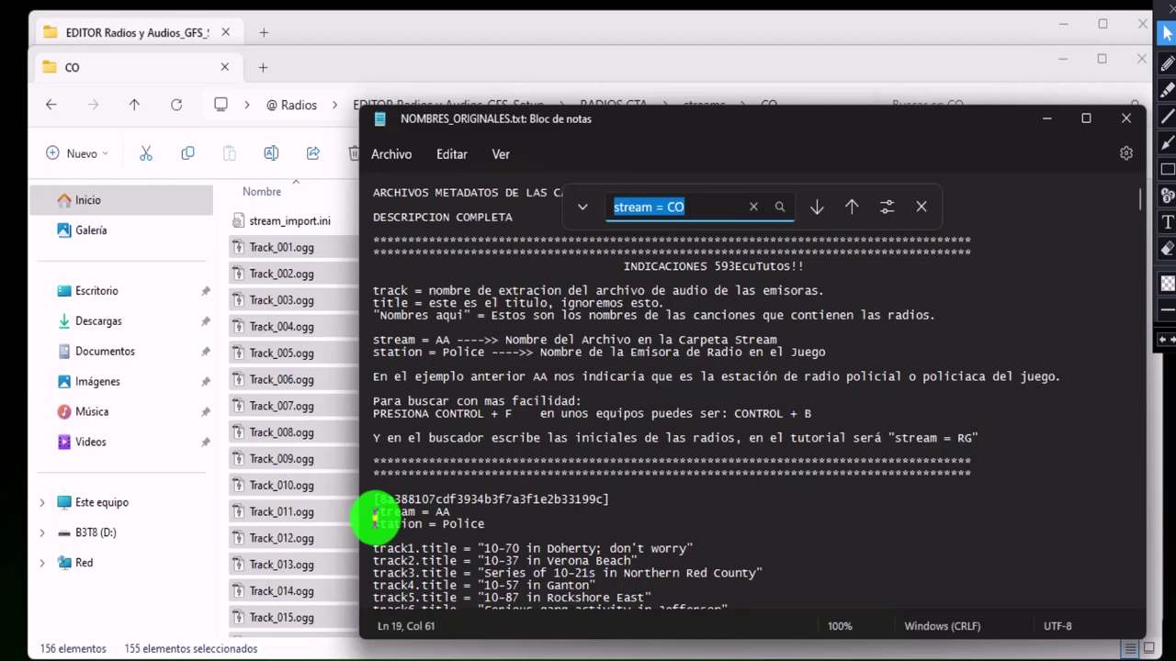
left_click_drag(374, 513, 418, 511)
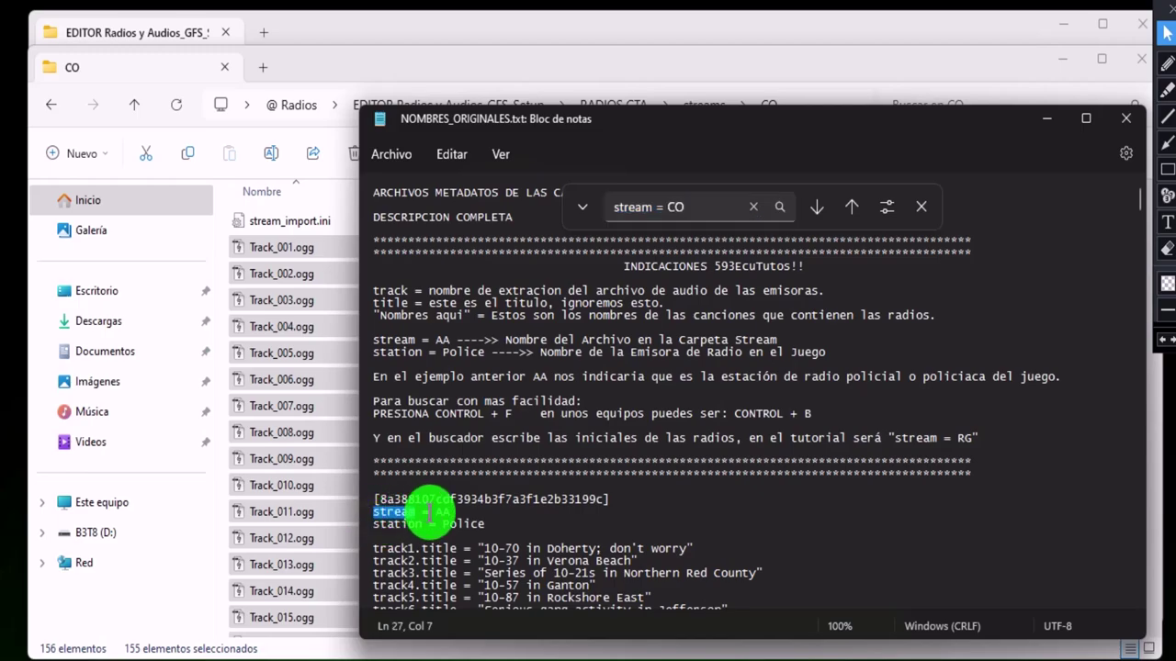
left_click(699, 214)
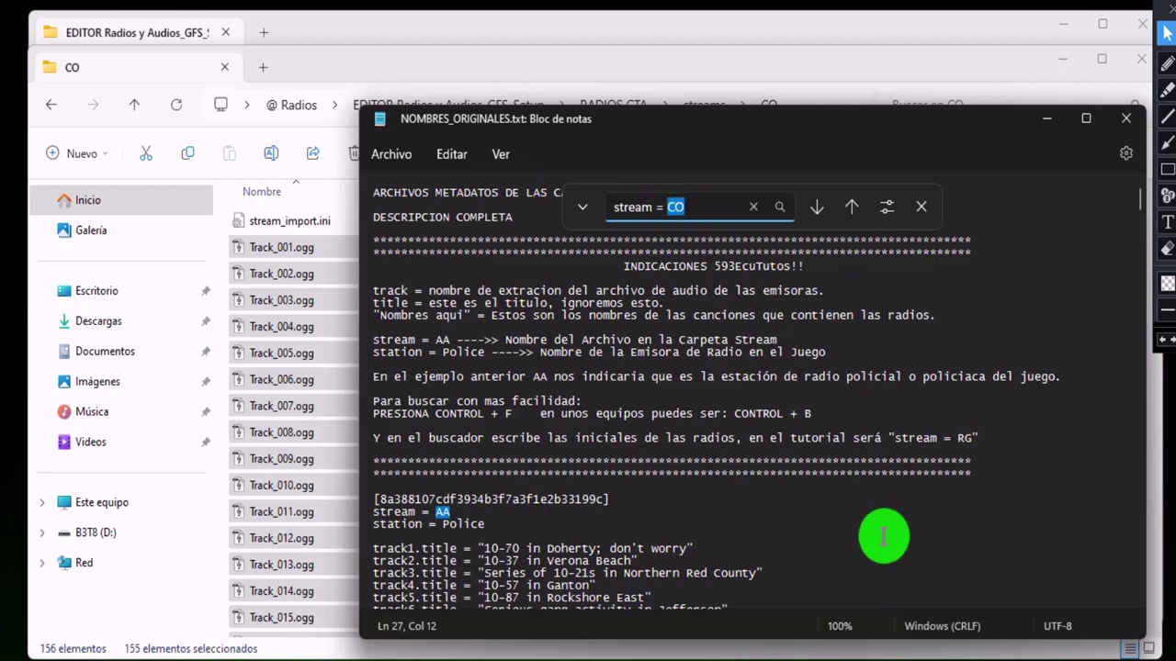
Check the CO row in the Emisoras.png station table and minimize the image
left_click(868, 610)
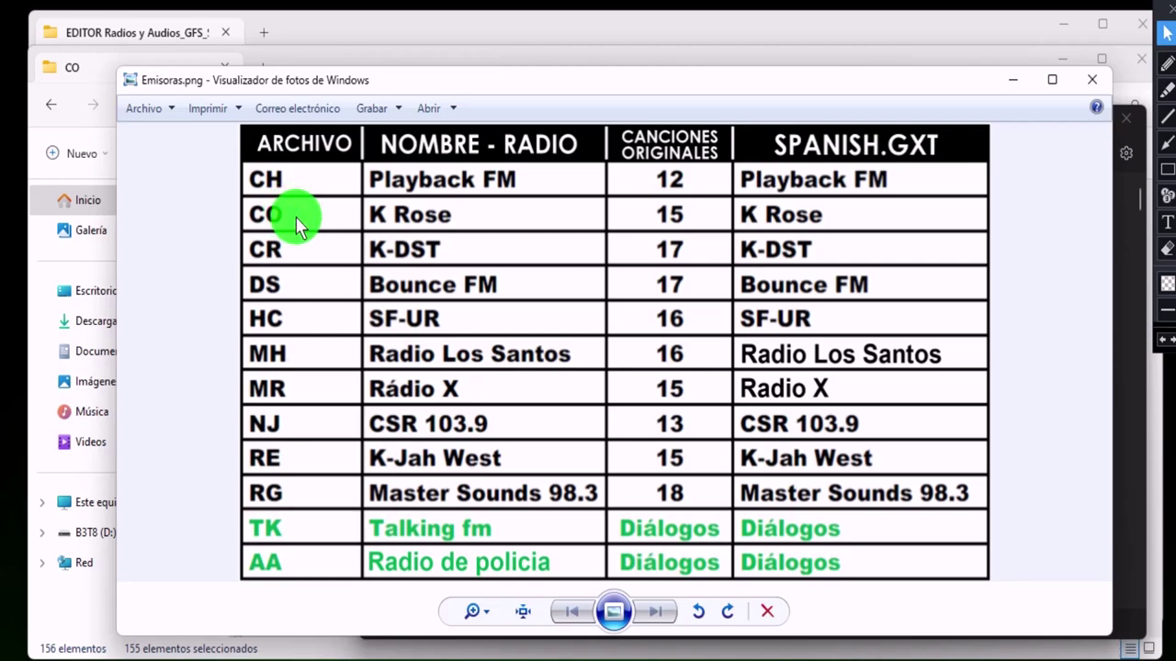
left_click(1165, 170)
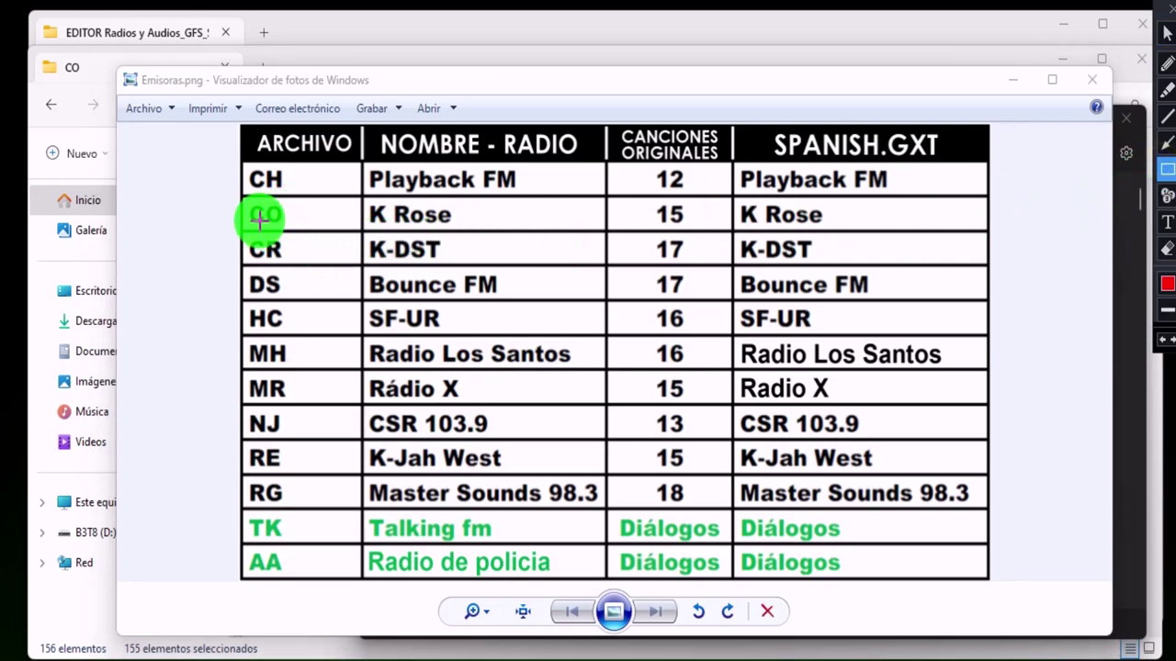
mouse_move(244, 198)
left_mouse_down()
mouse_move(281, 229)
mouse_move(342, 230)
left_mouse_up()
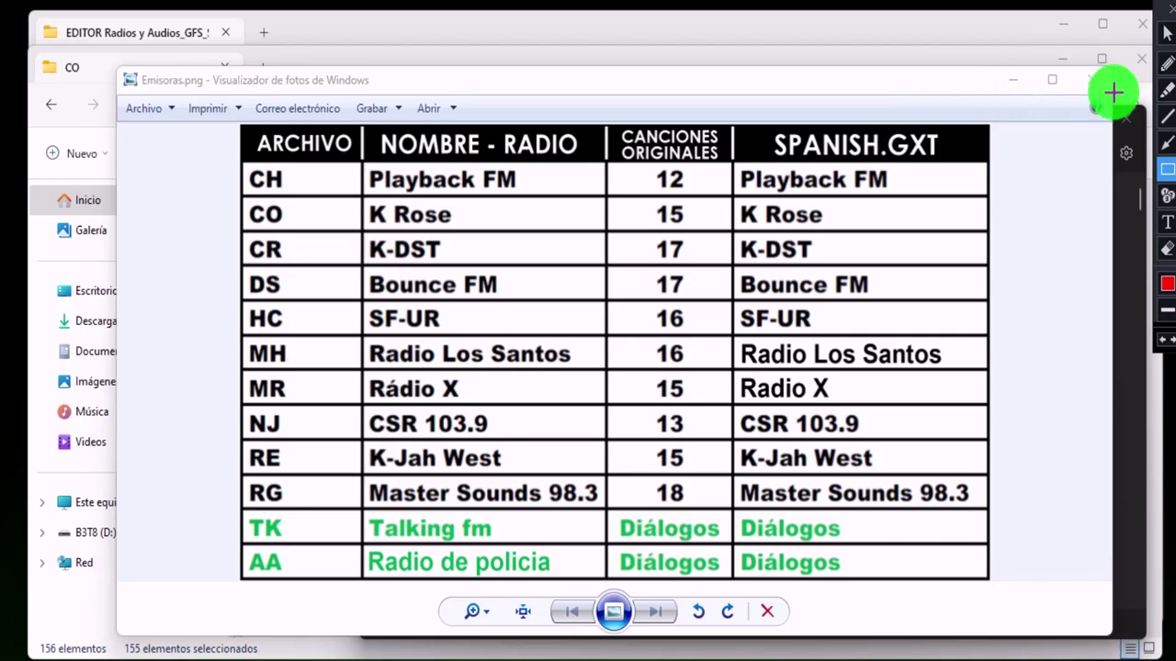
left_click(1164, 33)
left_click(1012, 79)
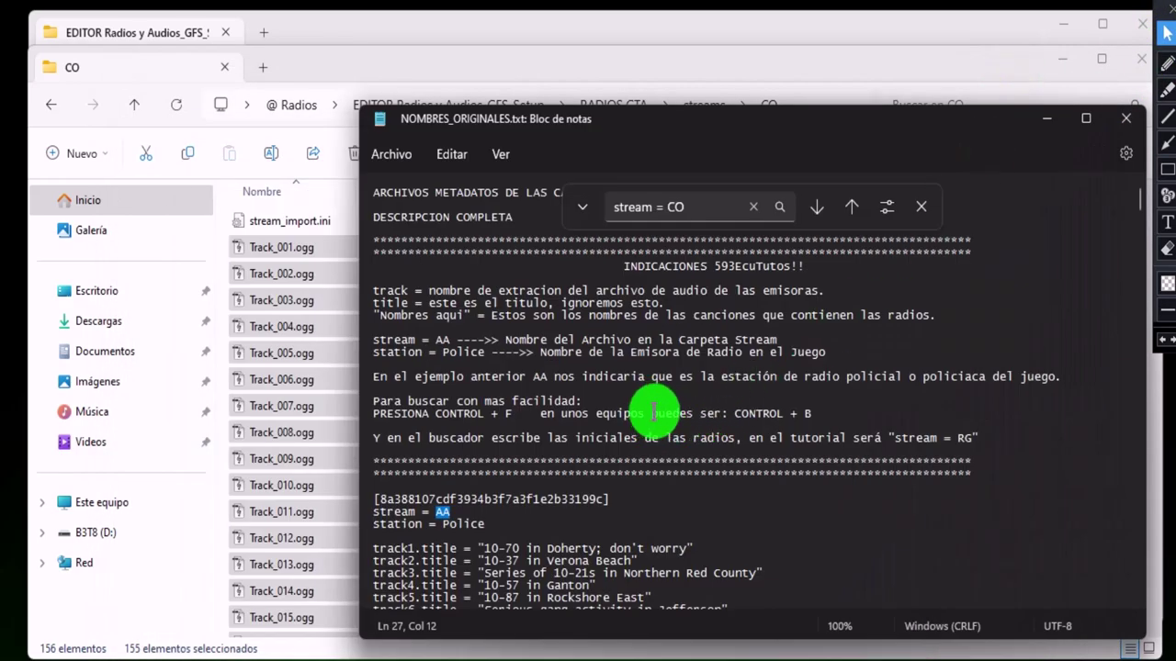
Find "stream = CO" in NOMBRES_ORIGINALES.txt, view the station's track list and close the search
left_click(687, 204)
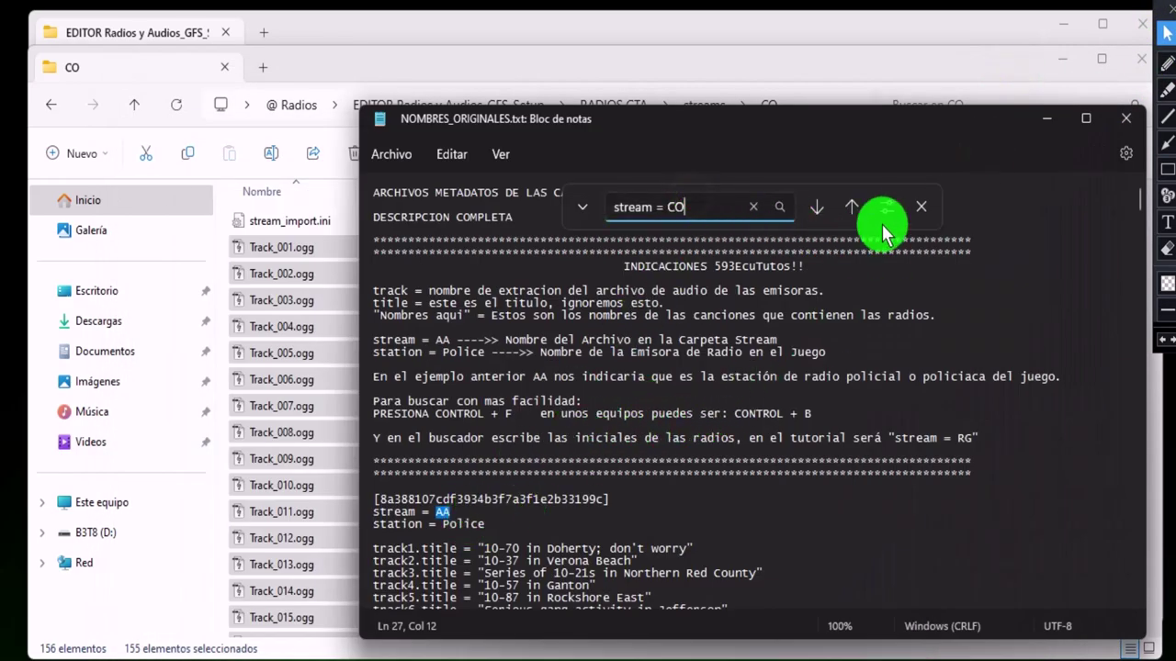
left_click(826, 220)
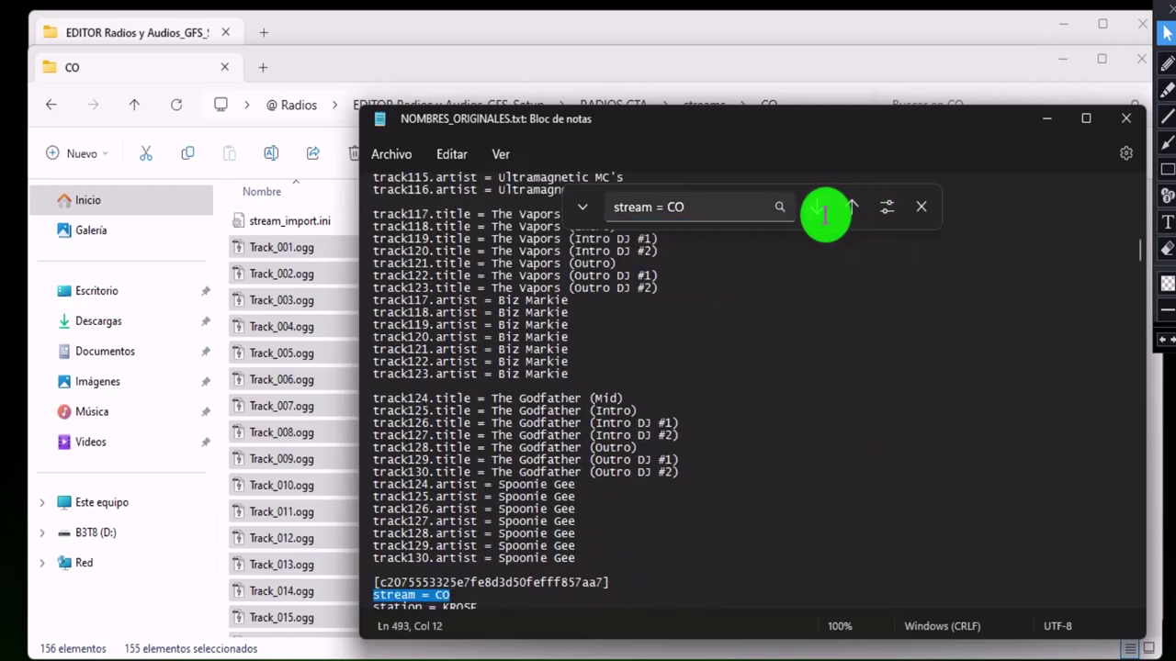
scroll(772, 361, "down", 1)
scroll(771, 361, "down", 7)
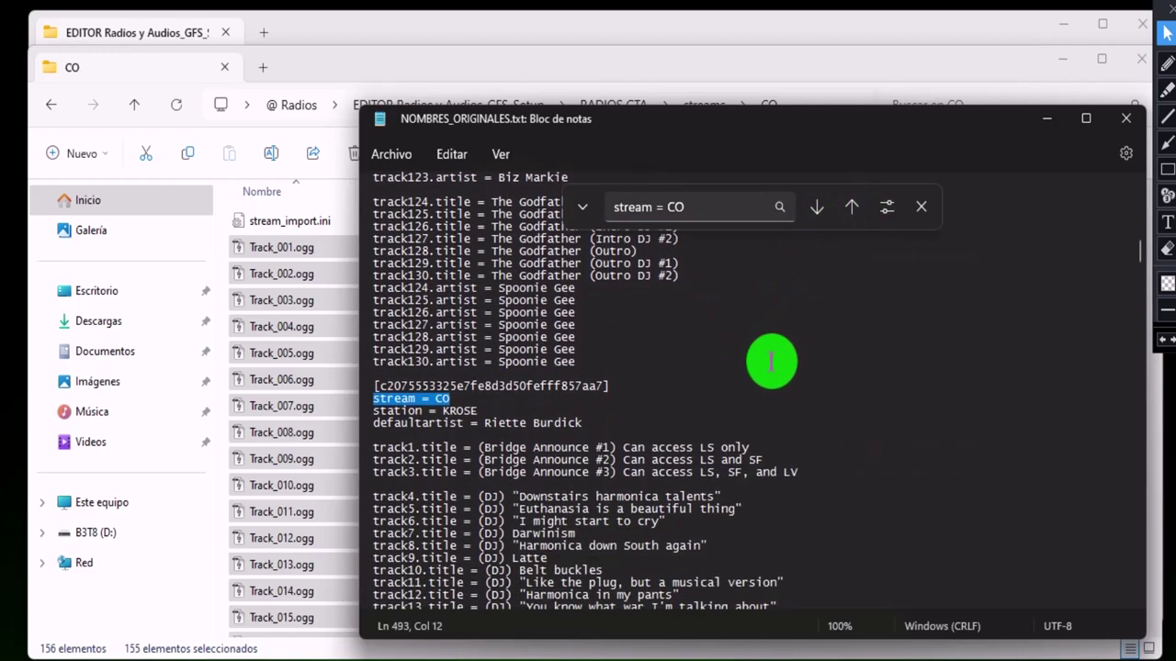
left_click(921, 207)
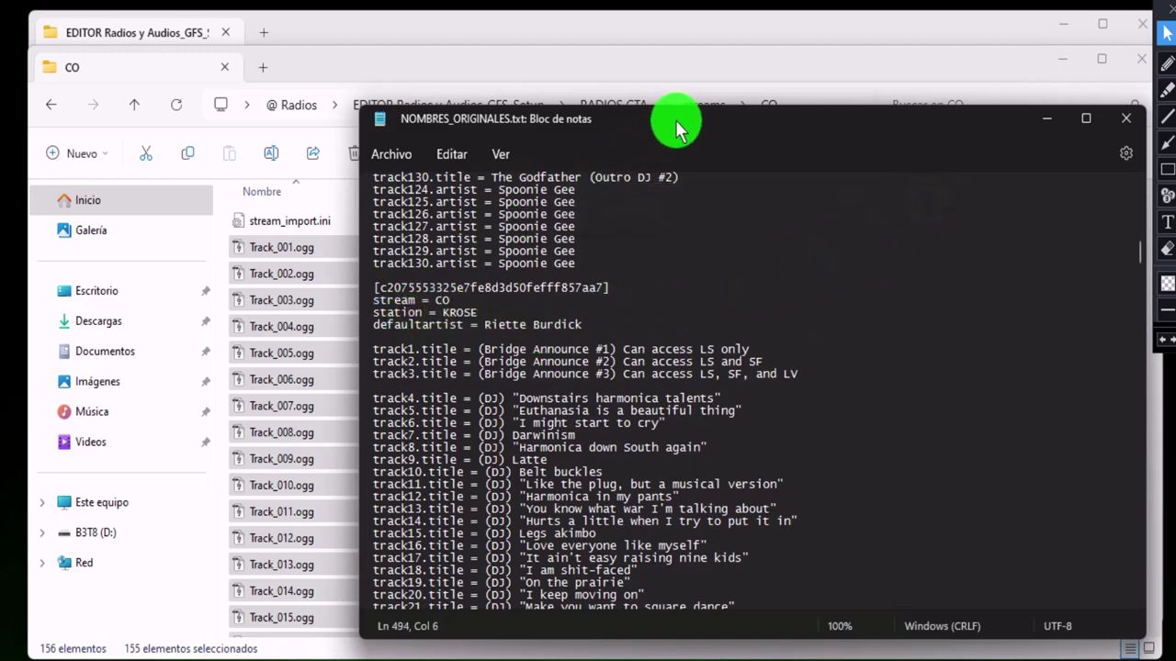
Reposition the NOMBRES_ORIGINALES.txt window and highlight the stream, station and defaultartist lines of the CO entry
left_click_drag(670, 125, 706, 98)
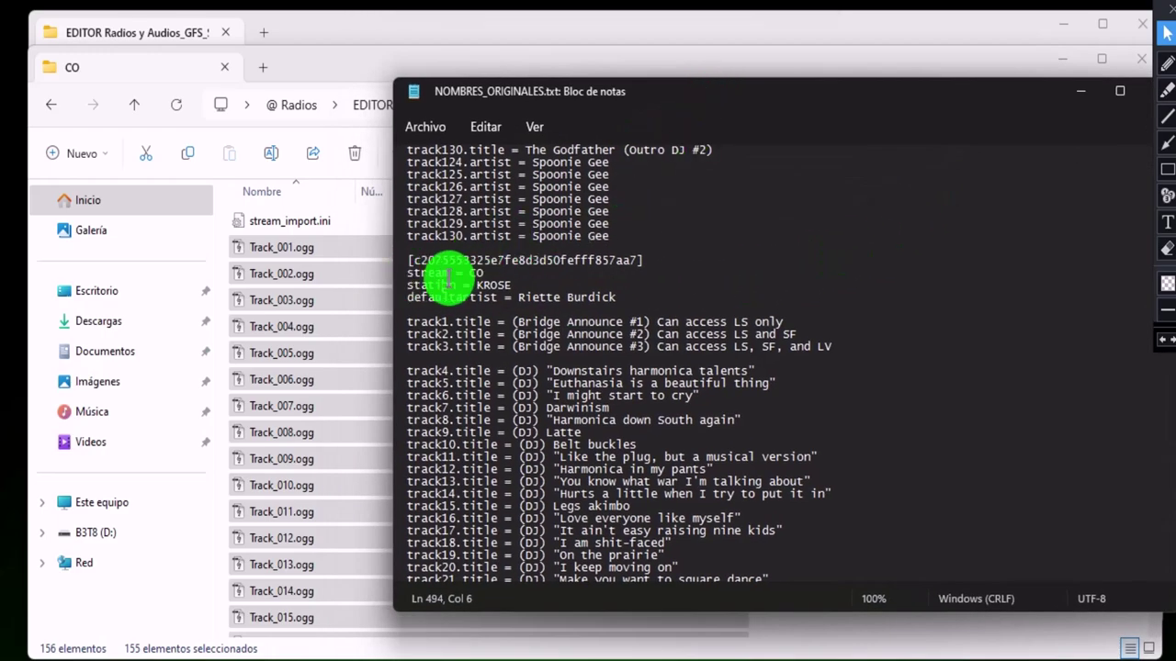
left_click_drag(410, 274, 643, 297)
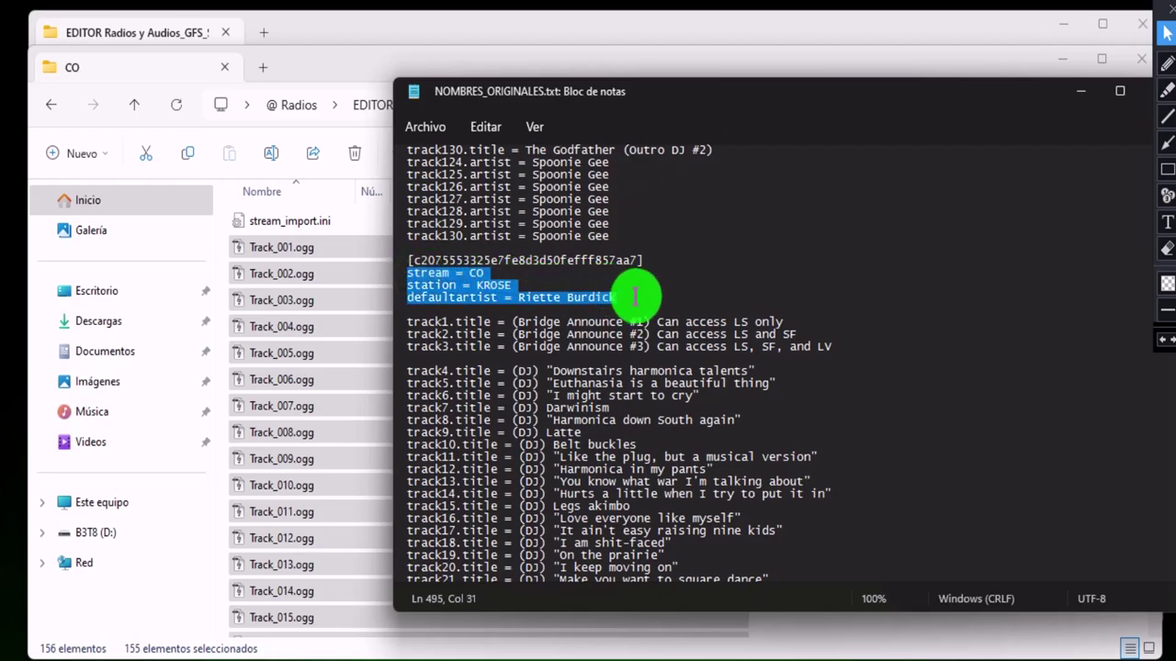
left_click(629, 335)
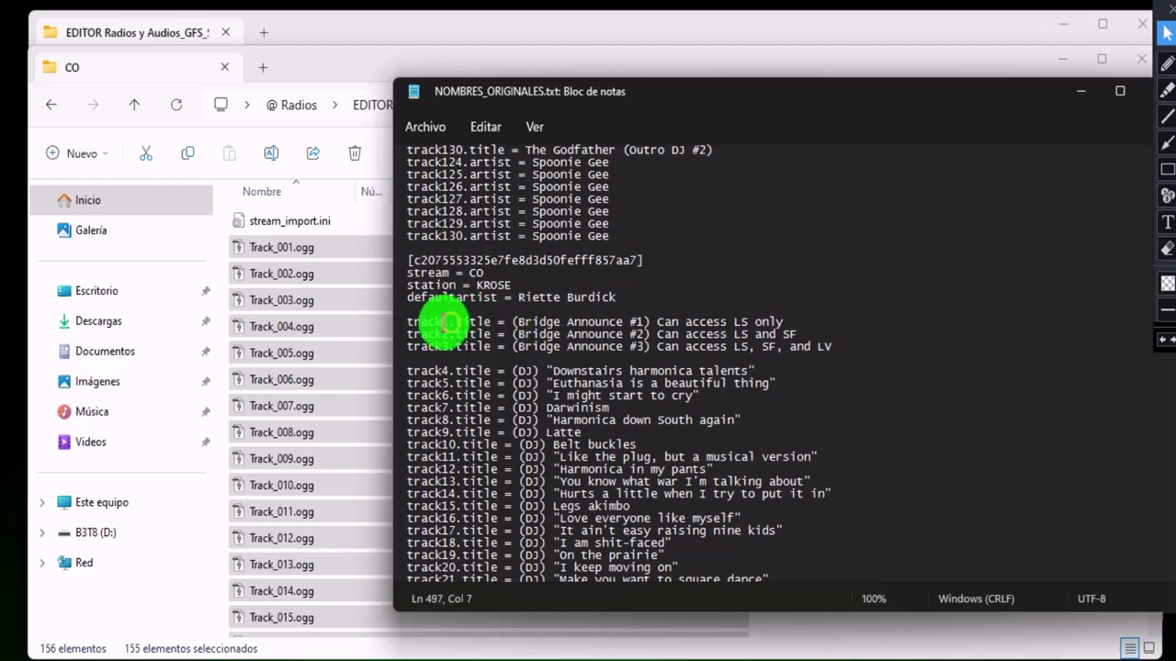
Review the CO station's announcement, DJ, caller, story, atmosphere and ID entries from track1 through track50
scroll(535, 357, "down", 8)
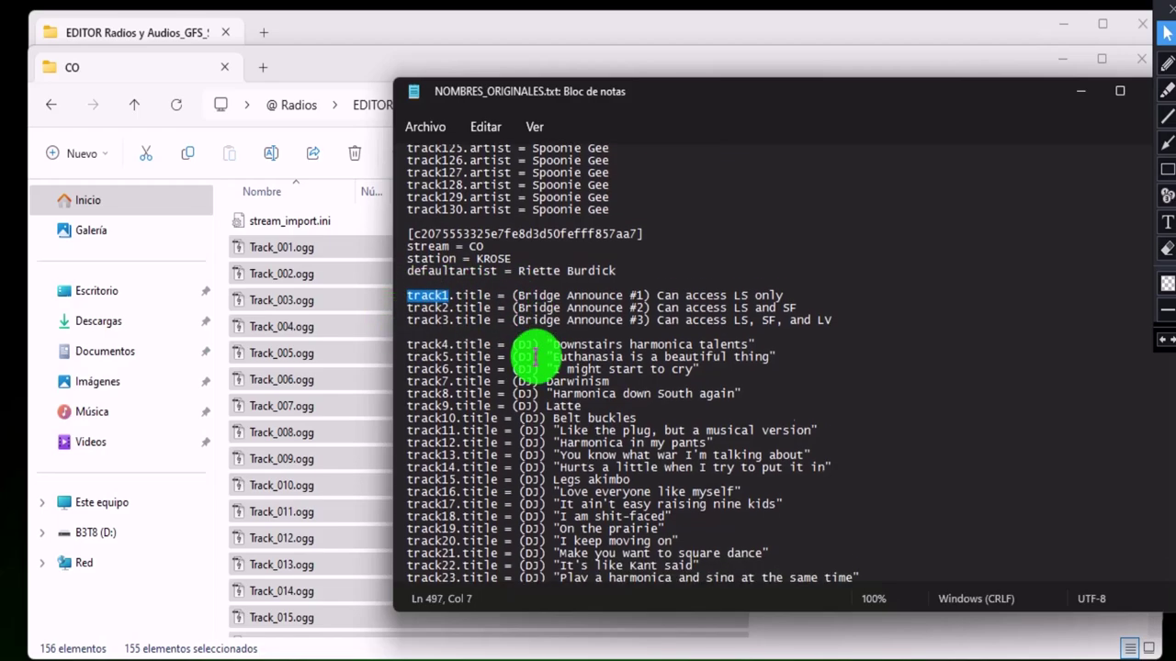
scroll(535, 356, "down", 10)
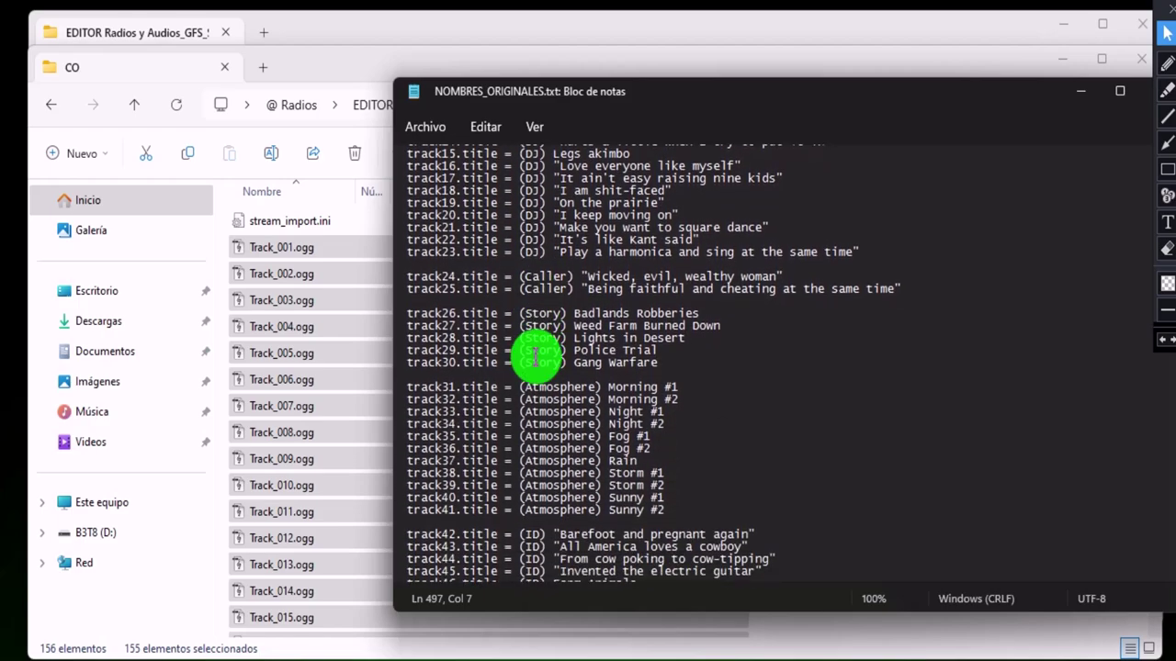
key("F3")
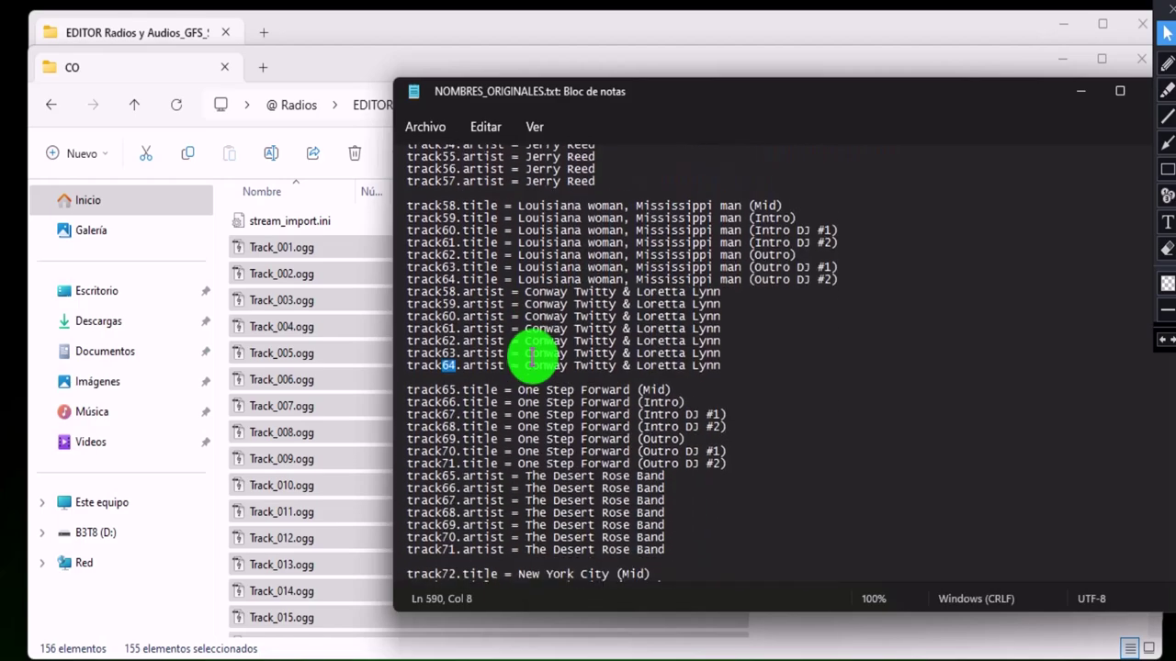
scroll(535, 356, "up", 2)
scroll(533, 357, "up", 5)
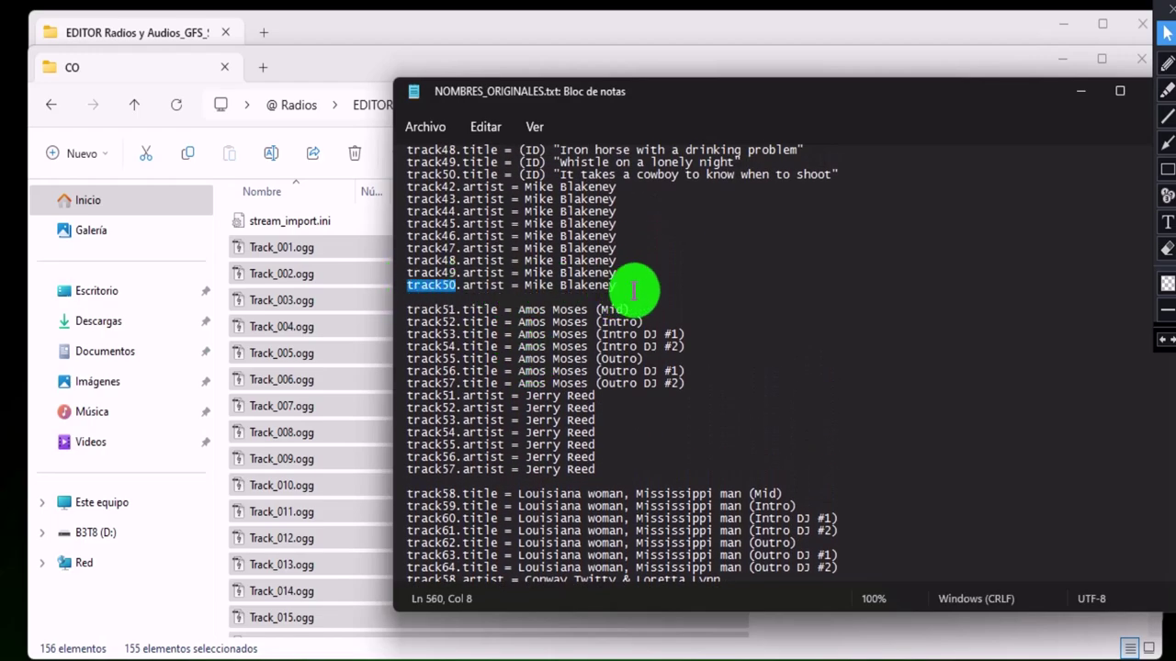
scroll(646, 301, "up", 4)
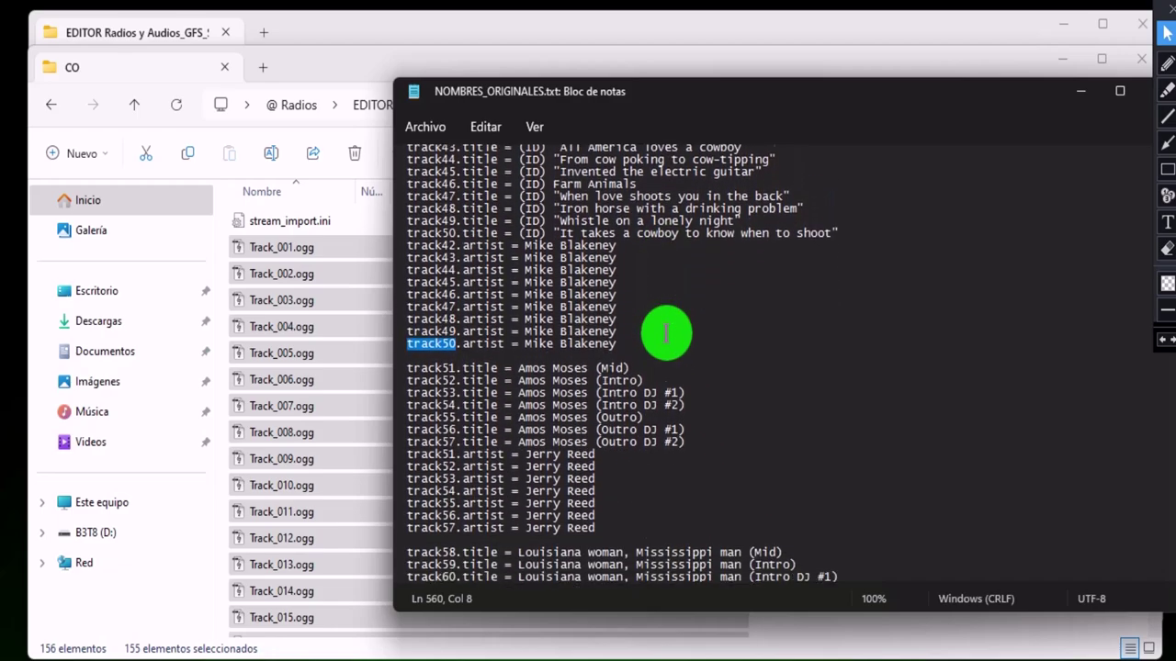
scroll(666, 336, "down", 3)
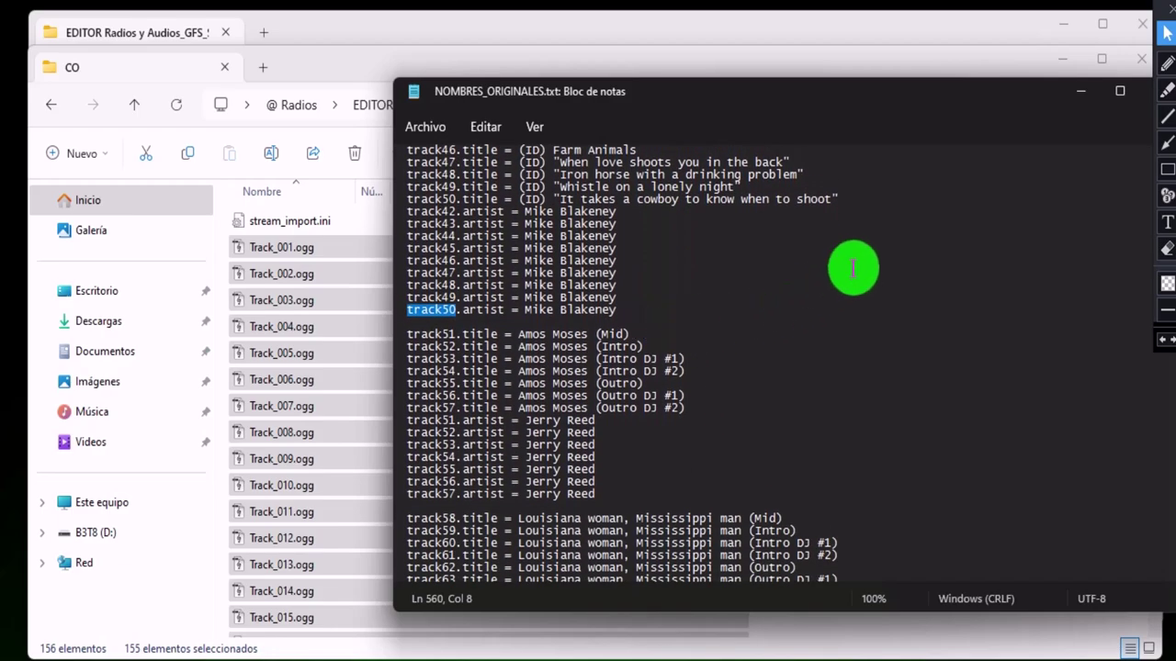
Frame the Amos Moses block, track51 to track57, with a red rectangle and clear the annotation
left_click(1168, 169)
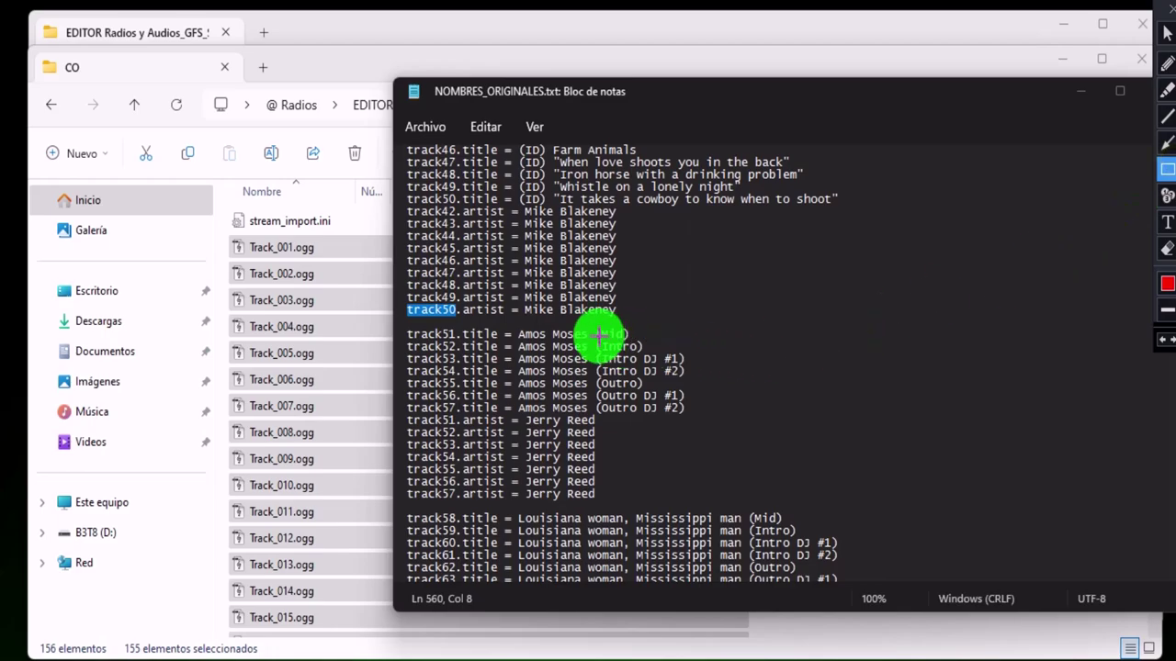
mouse_move(404, 326)
left_mouse_down()
mouse_move(701, 428)
mouse_move(739, 505)
left_mouse_up()
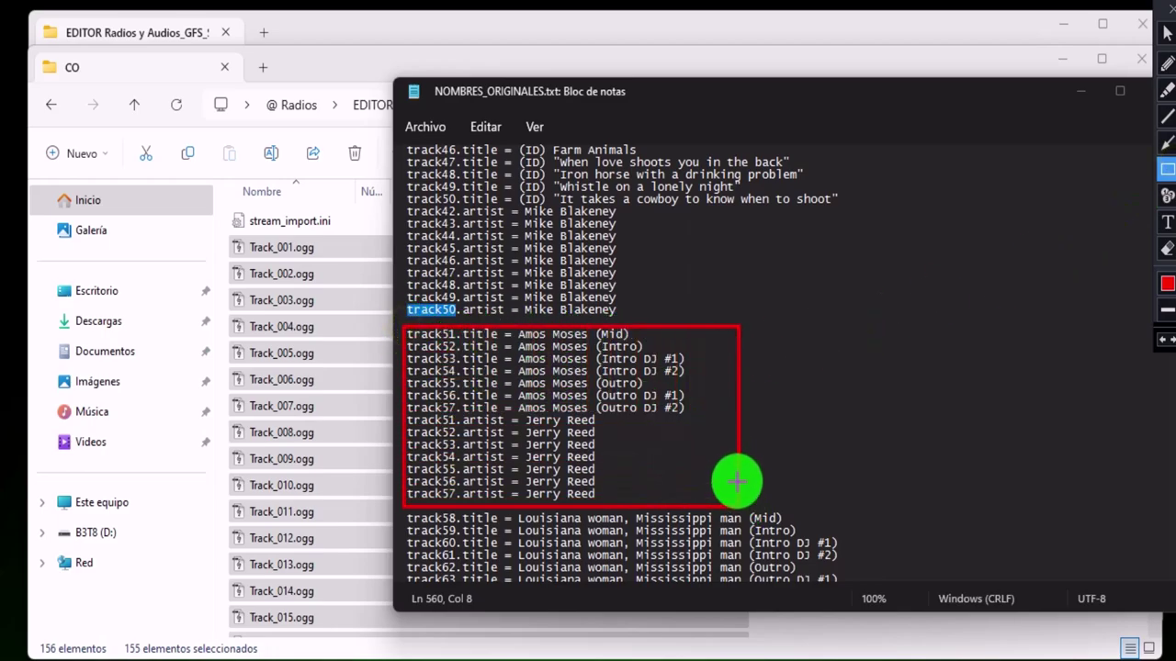
key("Escape")
left_click(931, 355)
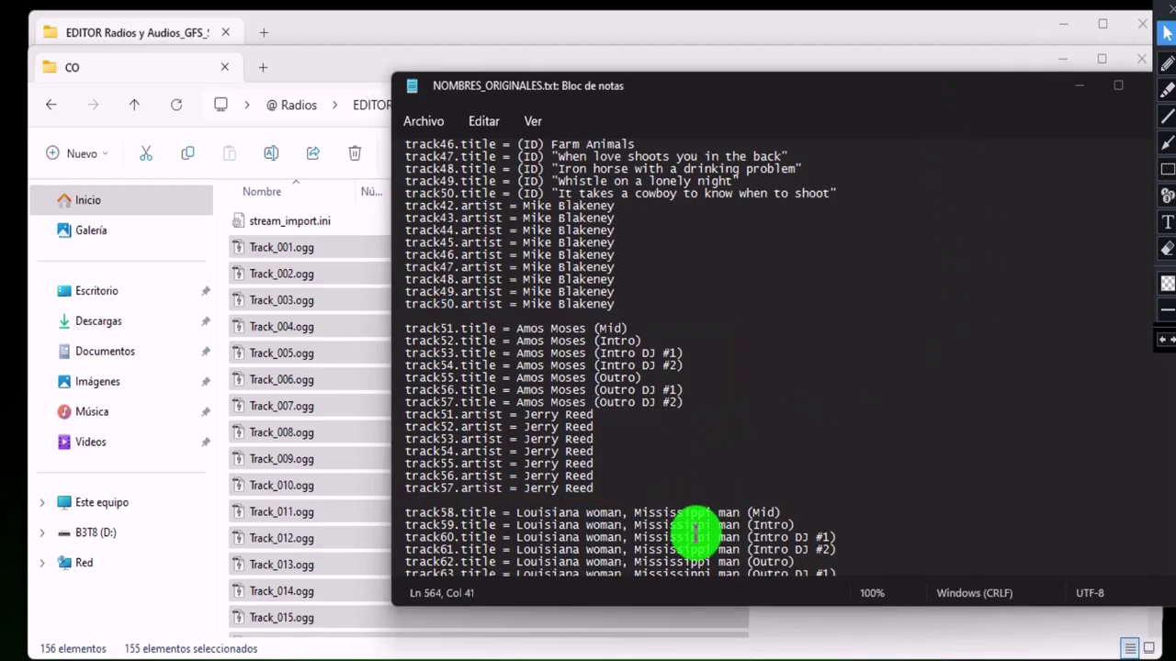
Examine the Mid, Intro, Outro and DJ variants of Amos Moses and the artist lines of track51 to track57
double_click(452, 305)
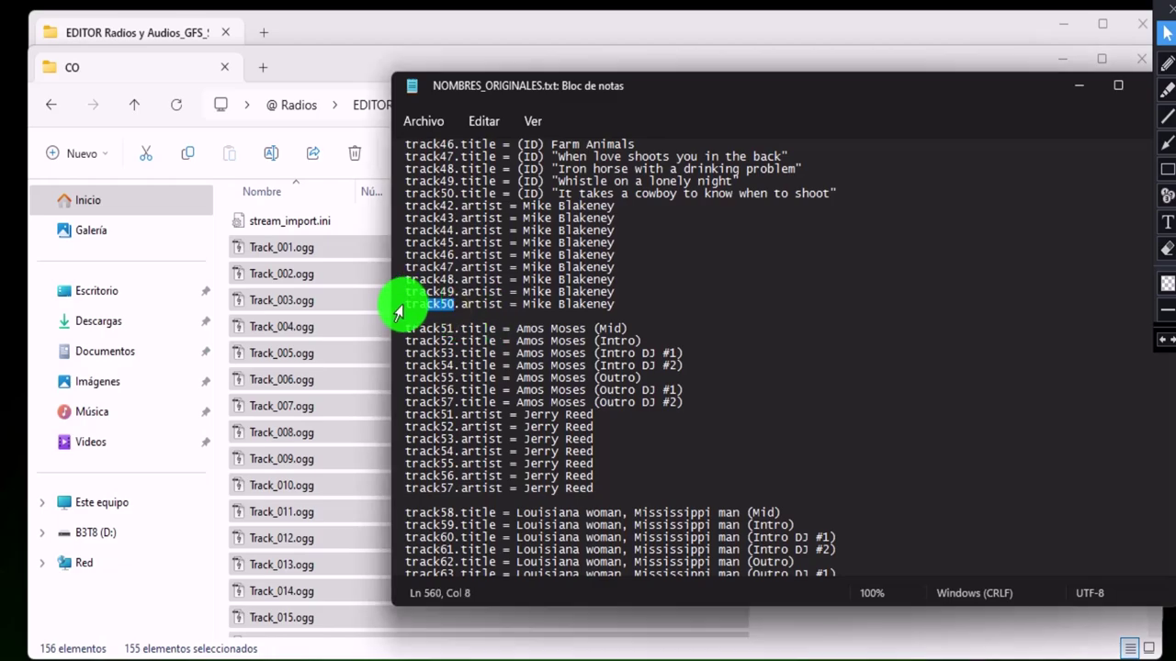
left_click_drag(688, 405, 385, 323)
left_click(606, 329)
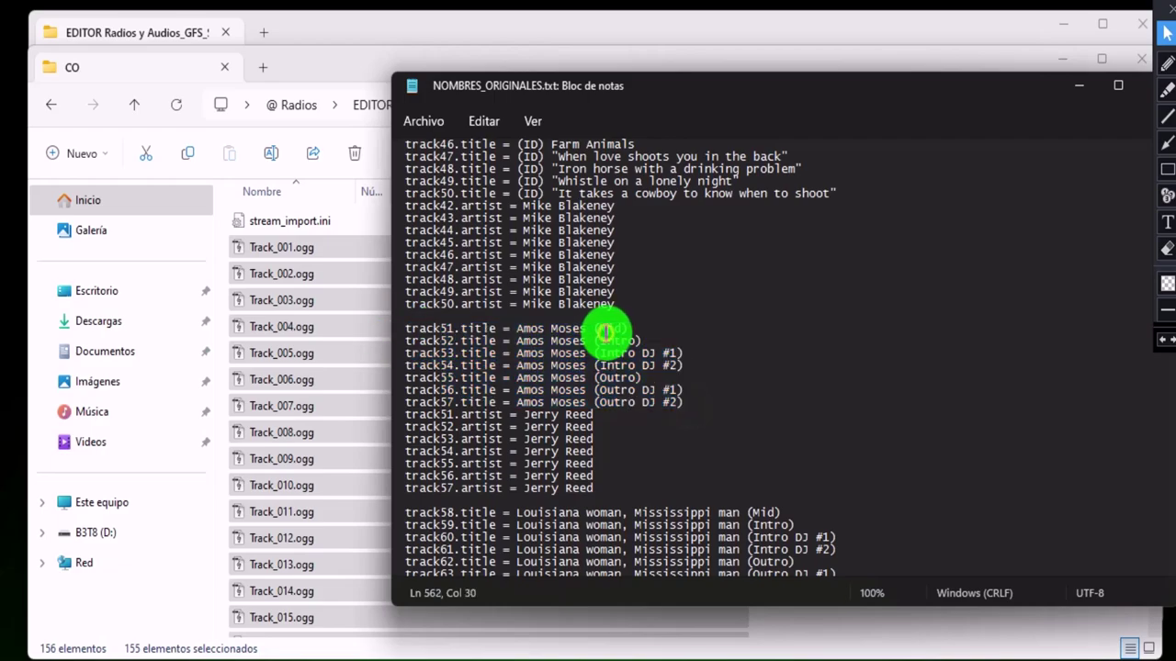
left_click_drag(593, 327, 628, 329)
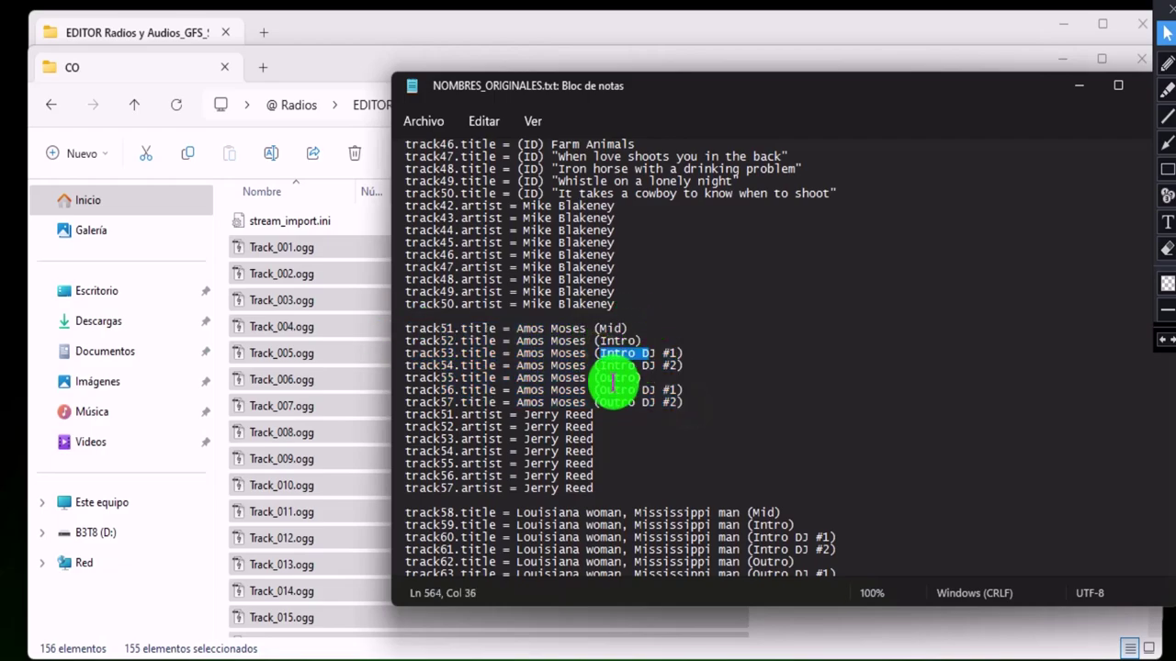
left_click_drag(527, 414, 640, 431)
scroll(640, 431, "down", 5)
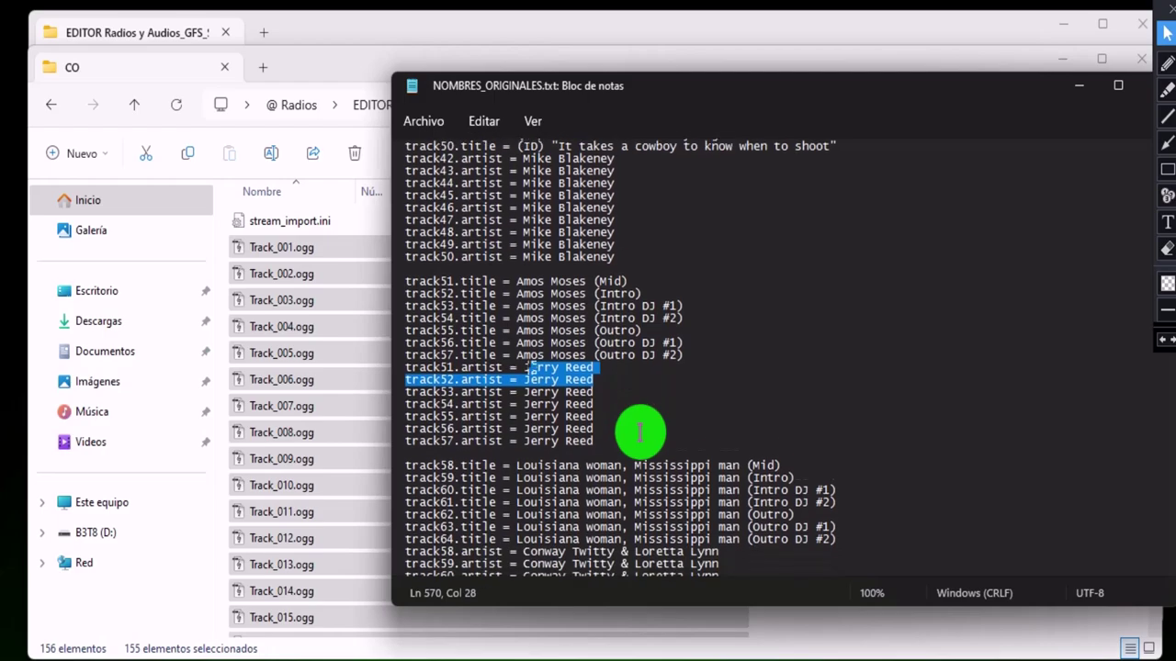
Review the remaining song blocks of the CO station from track58 through its final entry, track155
left_click(812, 328)
left_click_drag(813, 328, 719, 316)
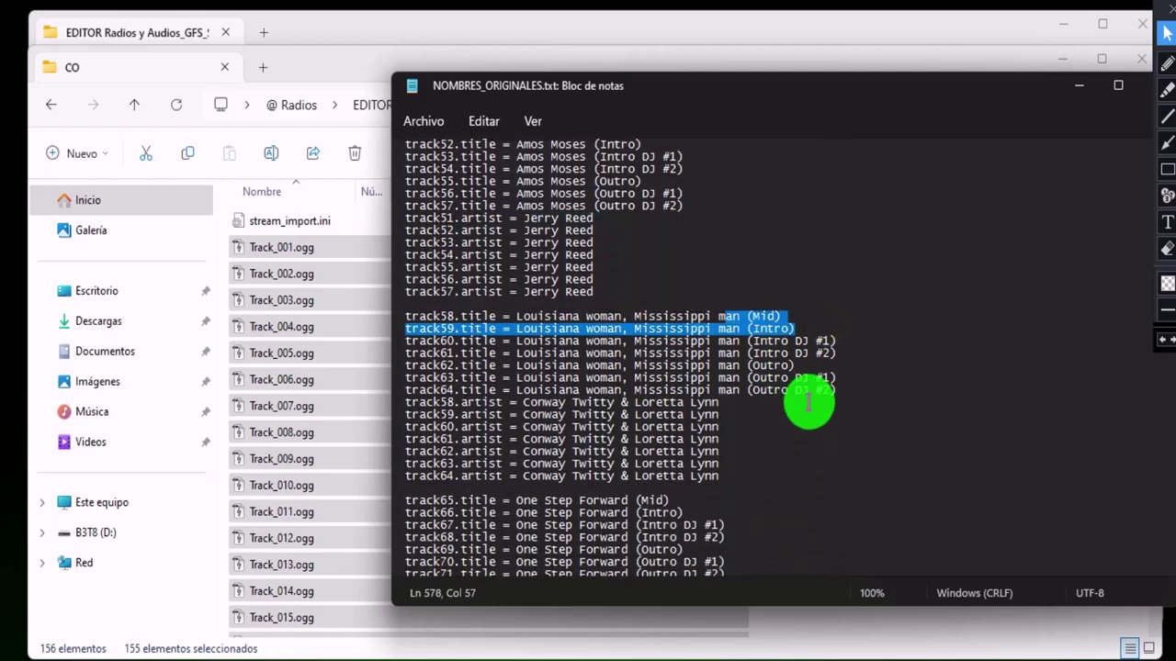
scroll(808, 401, "down", 8)
scroll(808, 402, "down", 13)
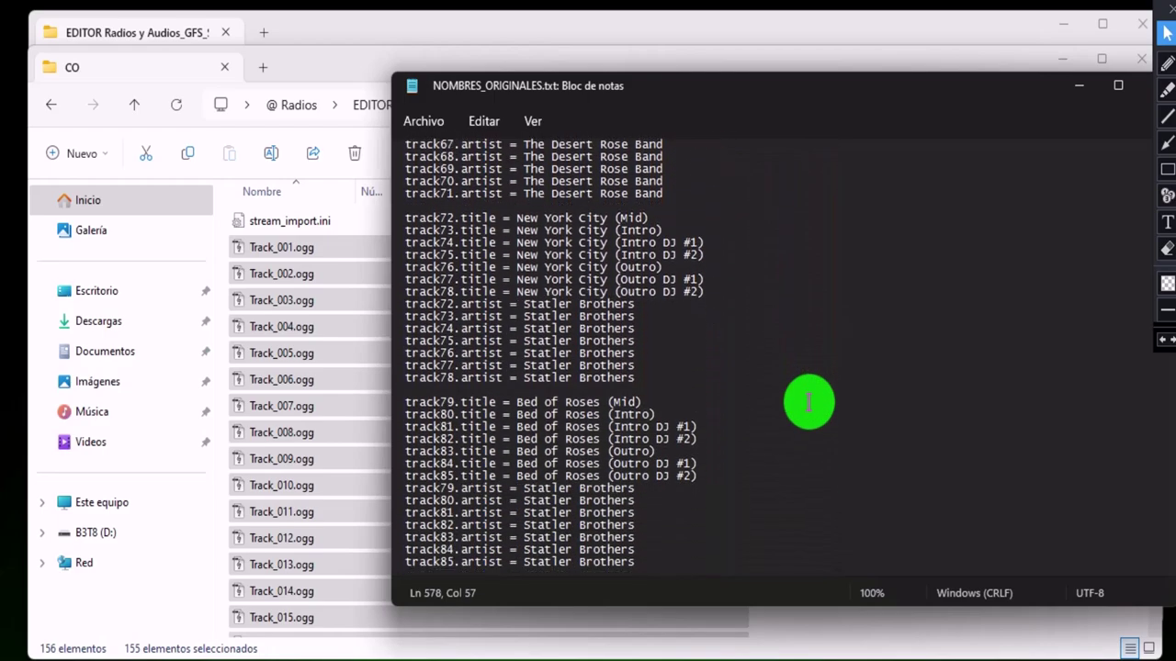
scroll(808, 402, "down", 16)
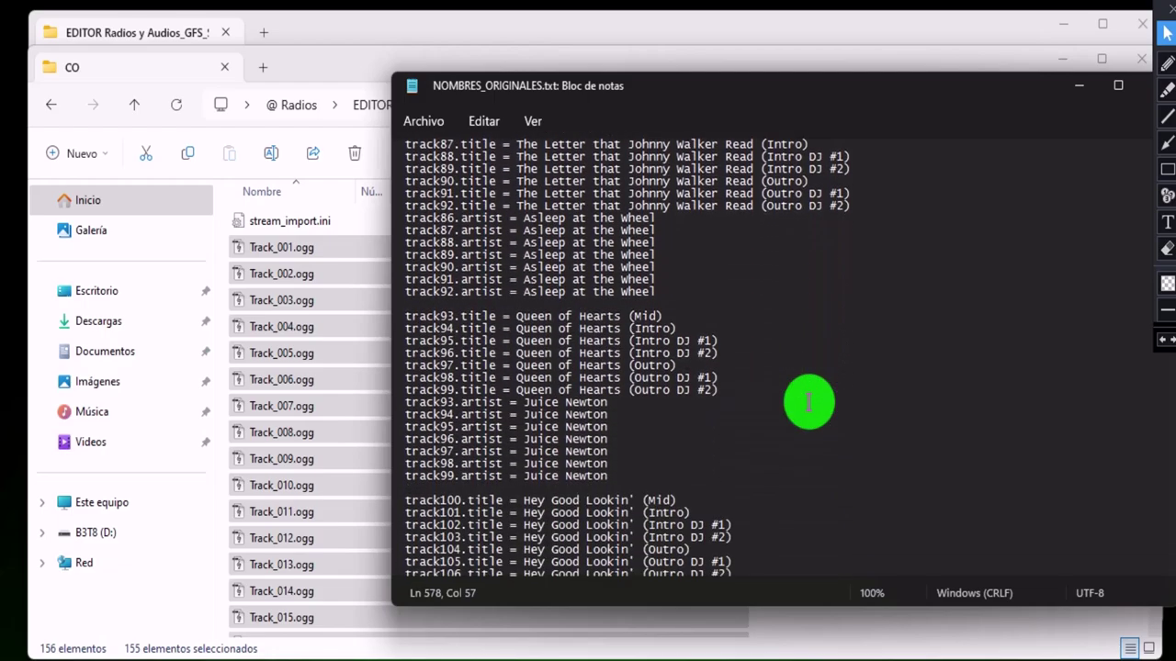
scroll(808, 401, "down", 20)
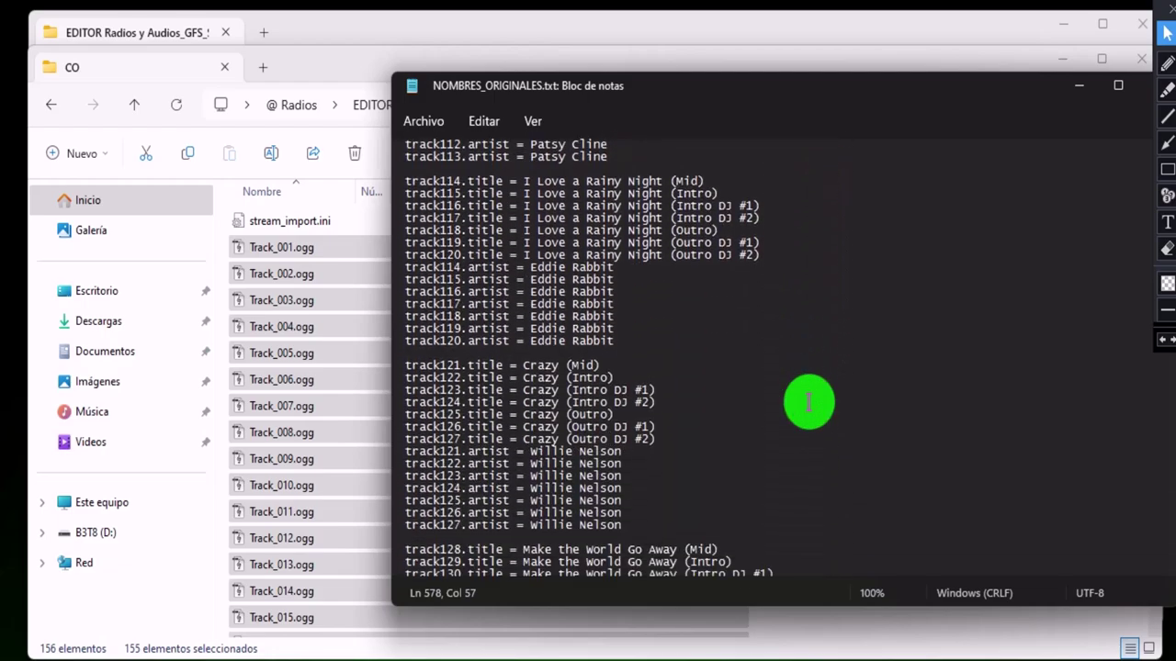
scroll(808, 401, "down", 11)
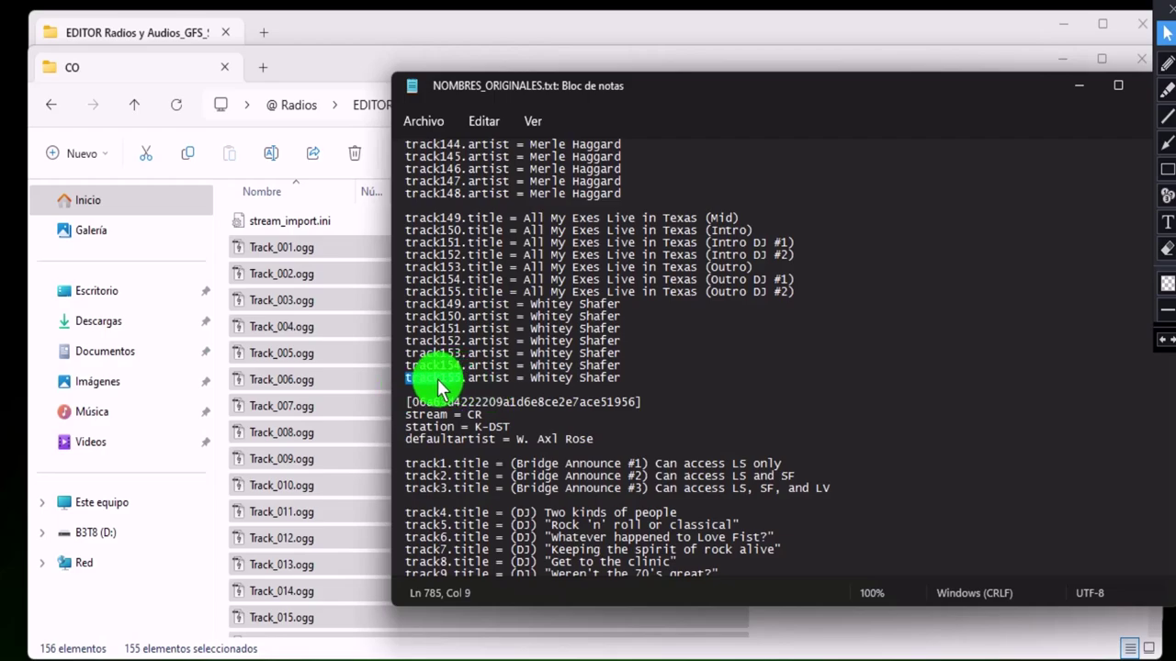
left_click(523, 378)
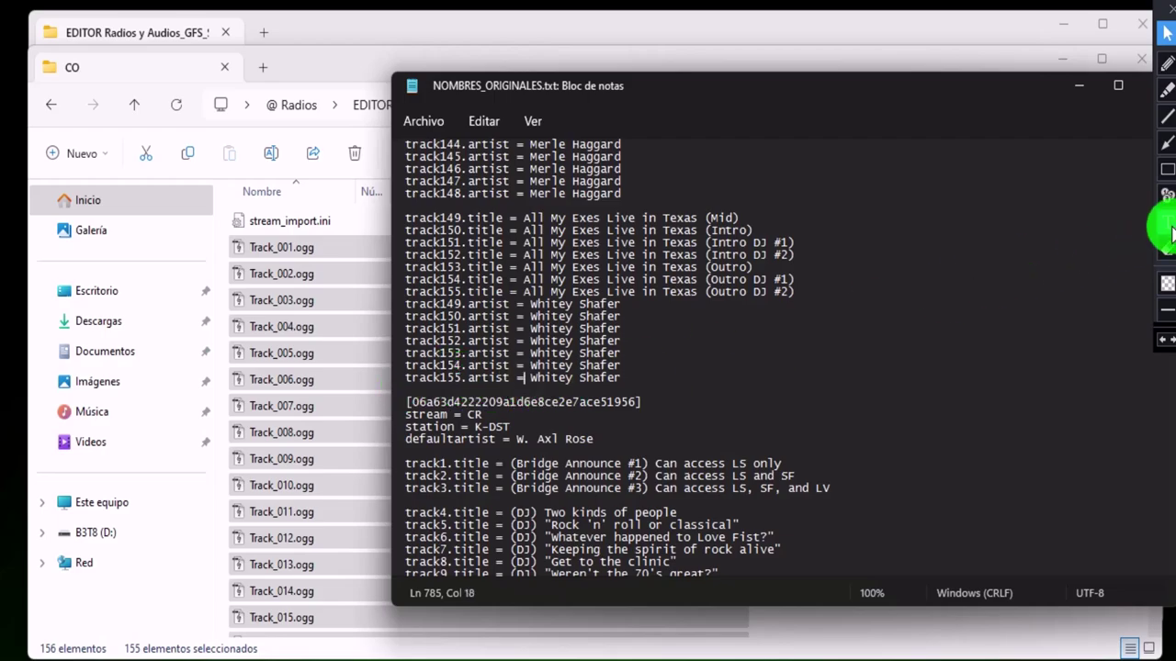
Frame the track155.artist line with a red rectangle, erase the frame and return to the normal cursor
left_click(1168, 171)
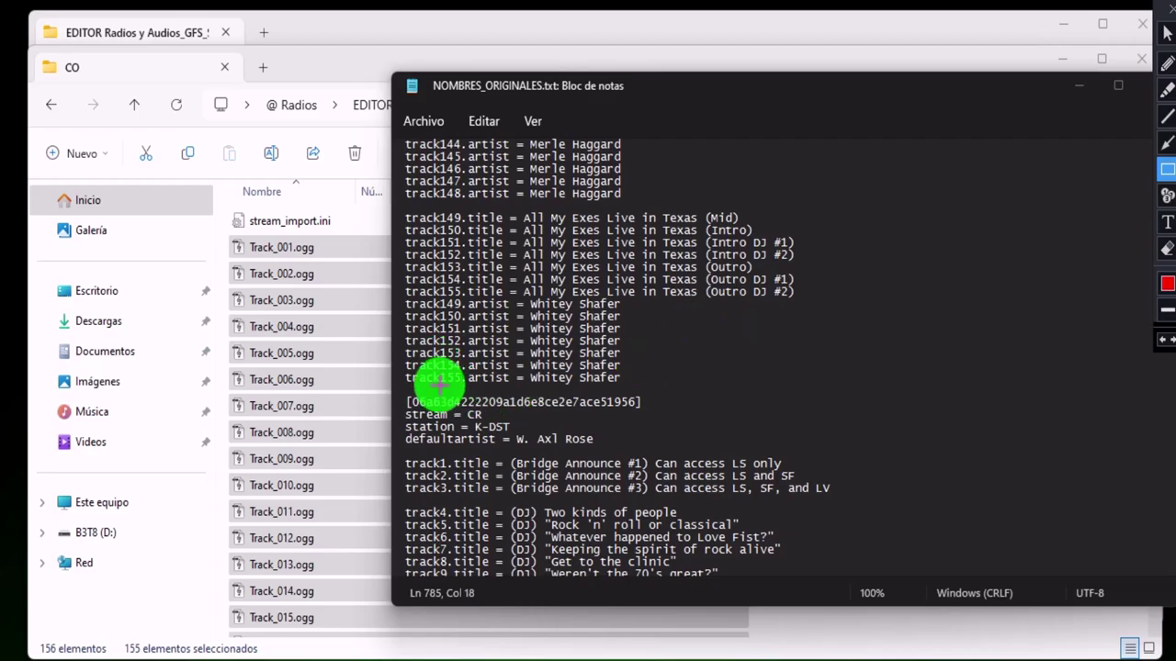
left_click_drag(401, 370, 623, 389)
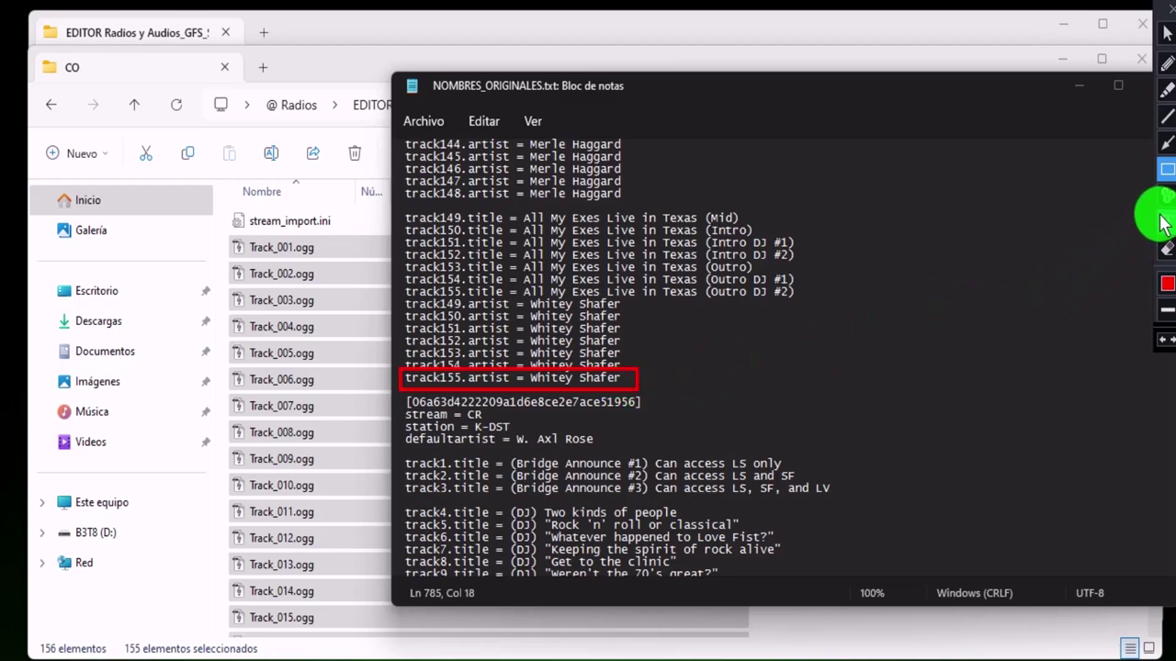
left_click(1168, 248)
left_click(402, 378)
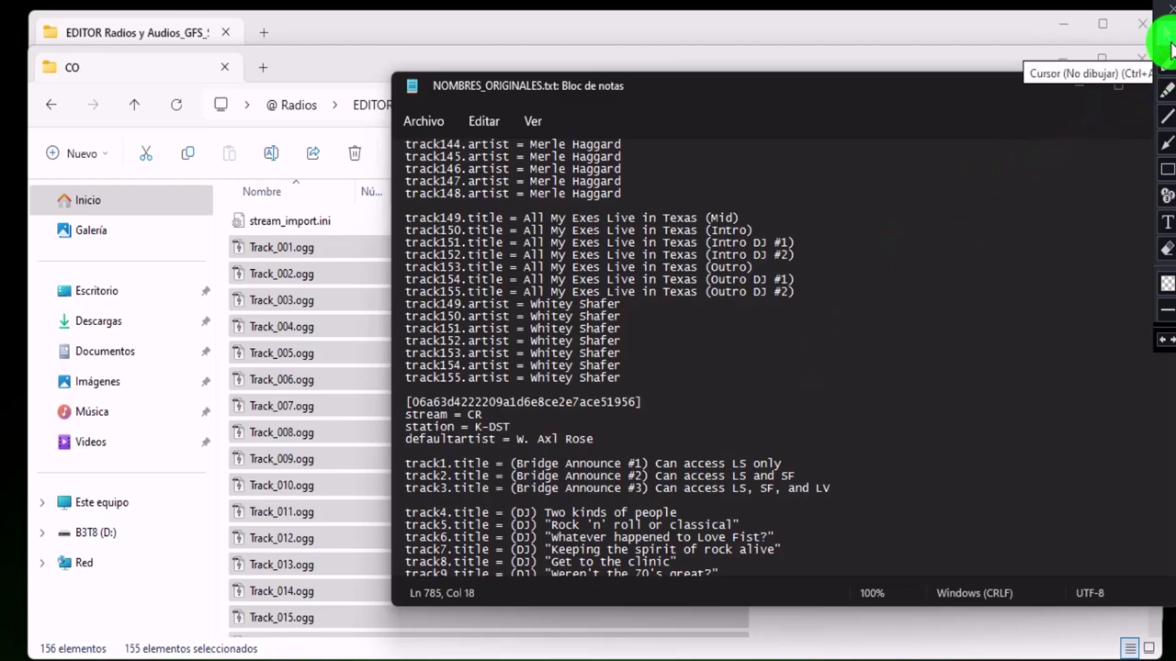
left_click(1168, 42)
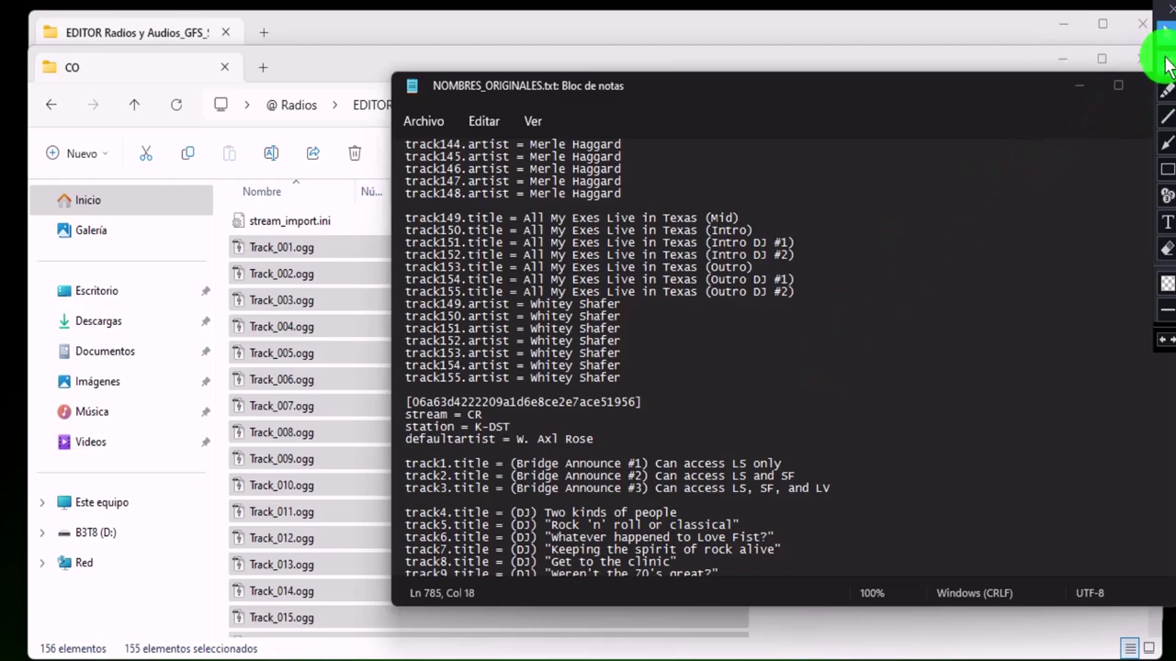
Minimize the names list and select Track_001.ogg through Track_050.ogg in the CO folder
left_click(1080, 88)
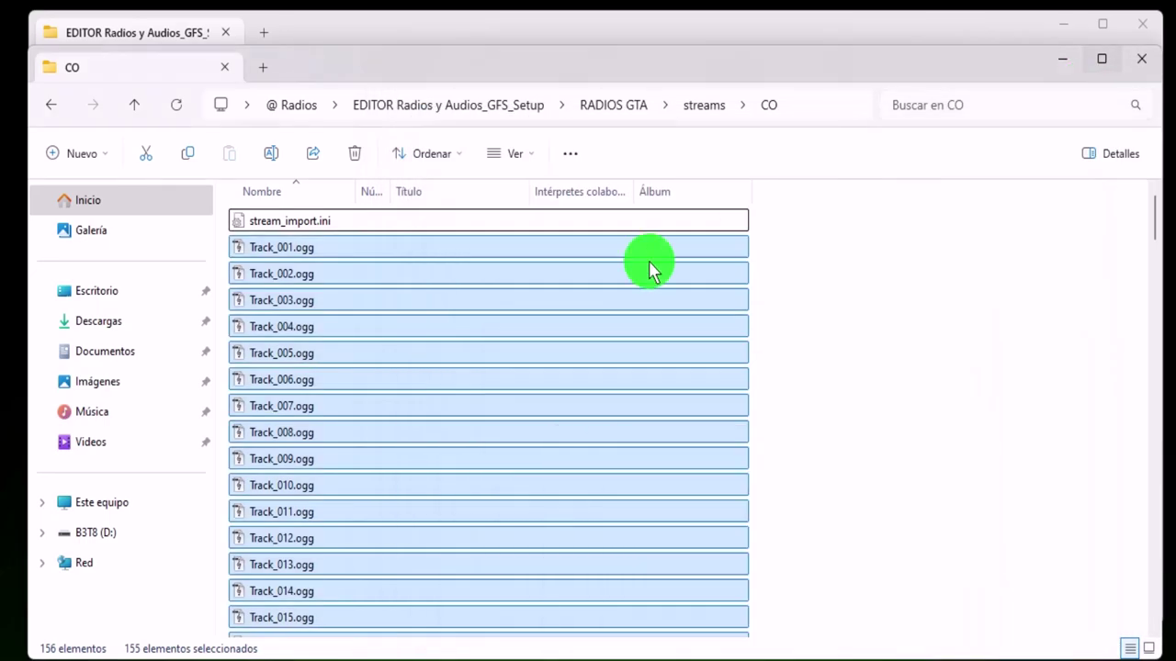
left_click(315, 248)
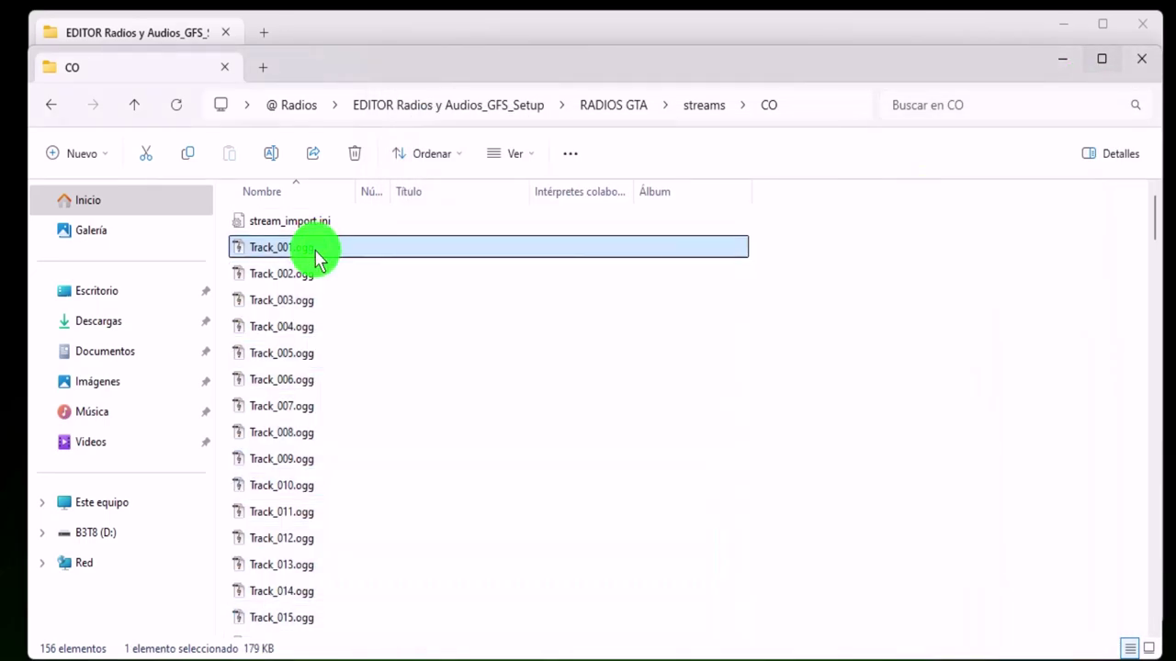
scroll(326, 455, "down", 8)
scroll(326, 452, "down", 5)
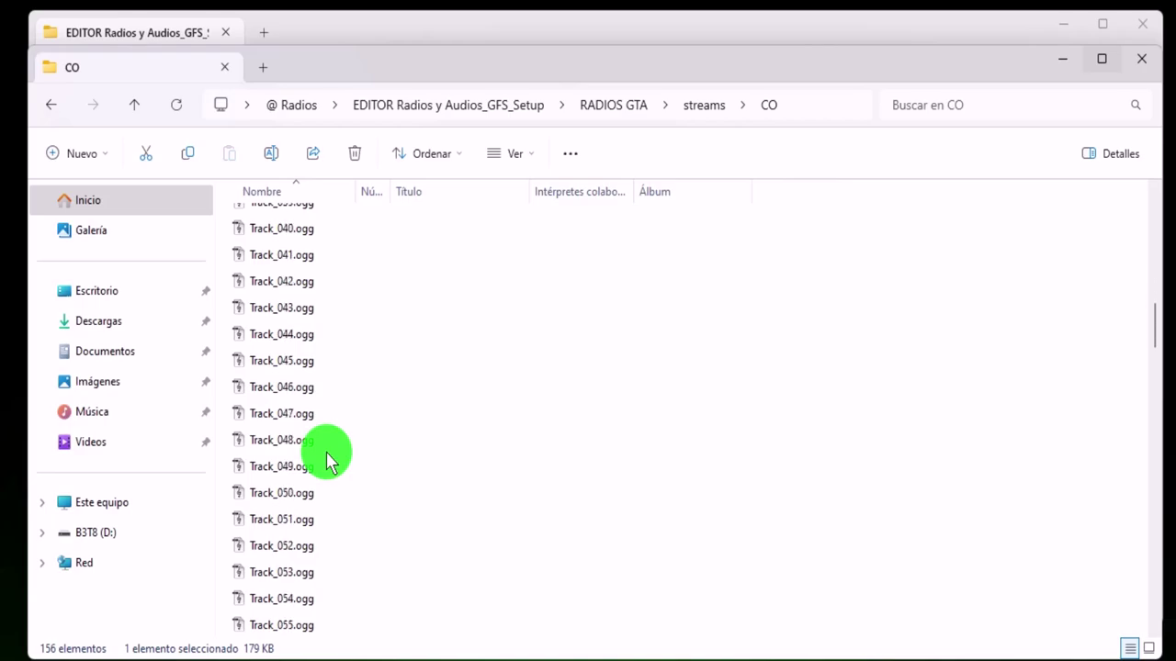
left_click(306, 494, "shift")
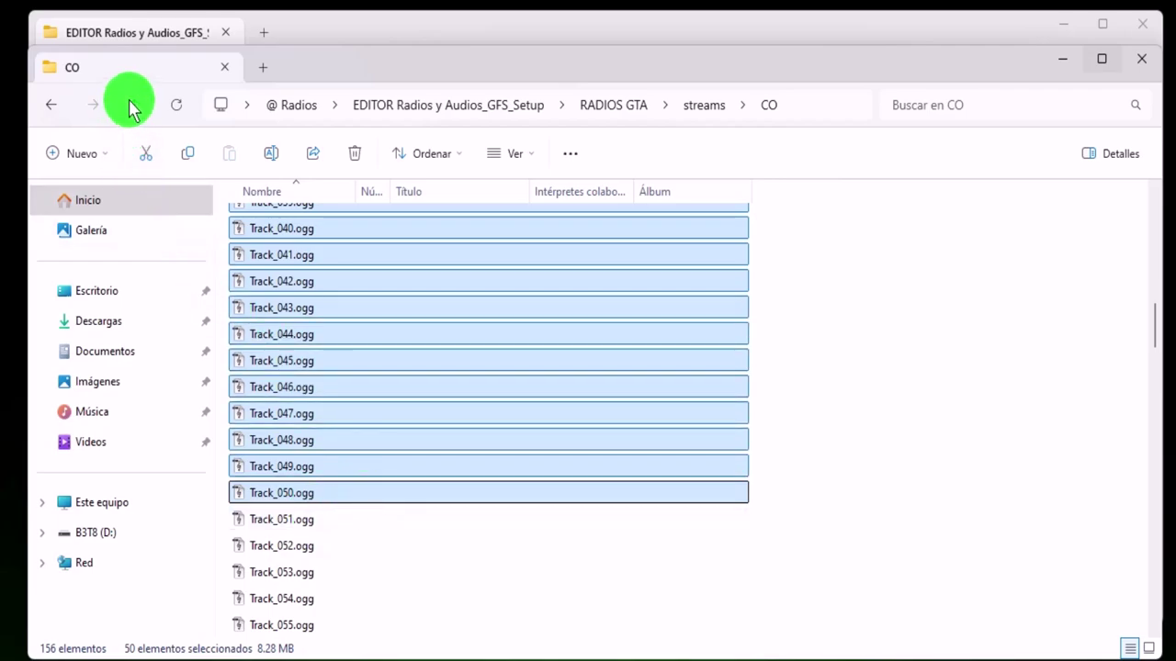
Select Track_051.ogg through Track_155.ogg in the CO folder
left_click(310, 522)
scroll(310, 524, "down", 5)
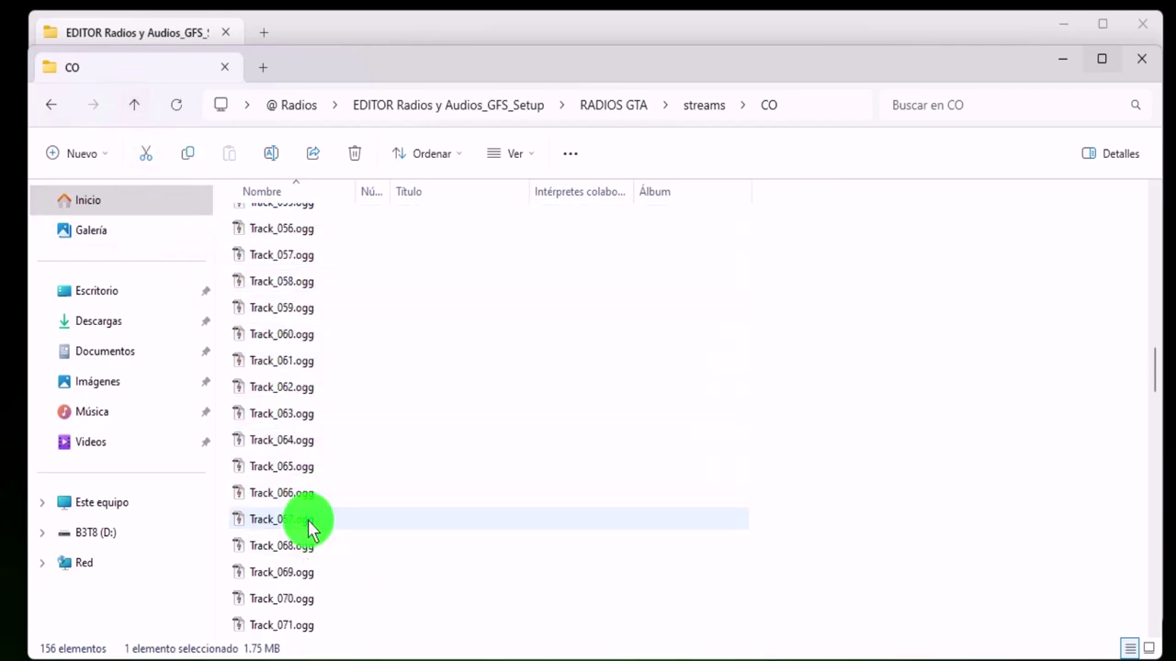
scroll(310, 524, "down", 7)
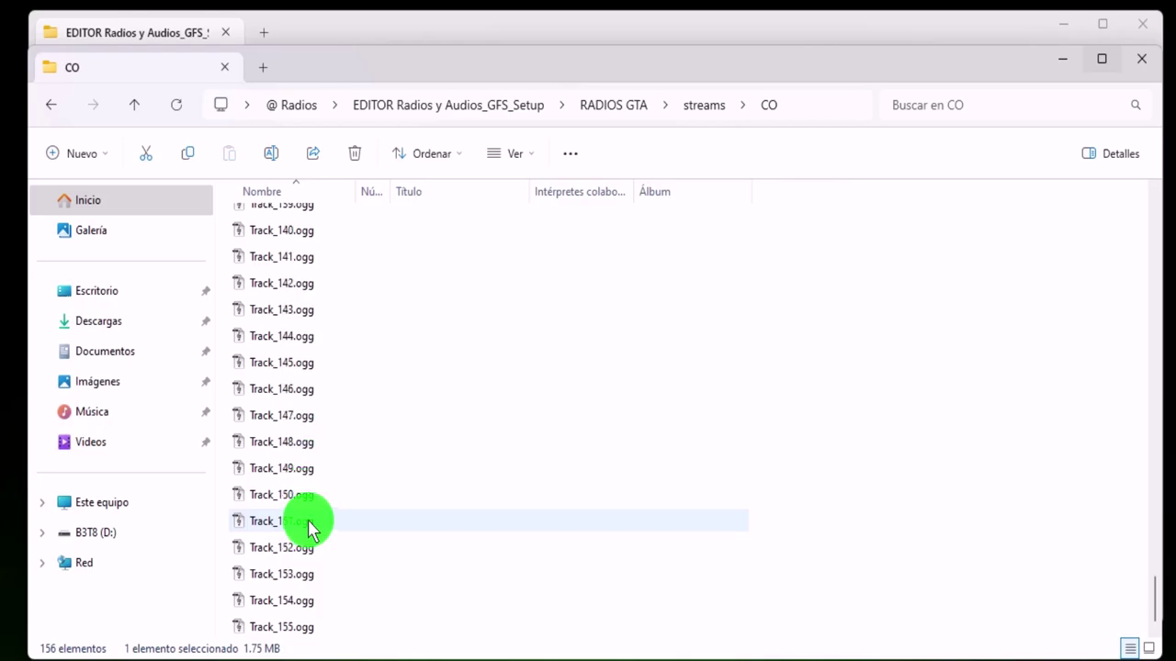
left_click(297, 624, "shift")
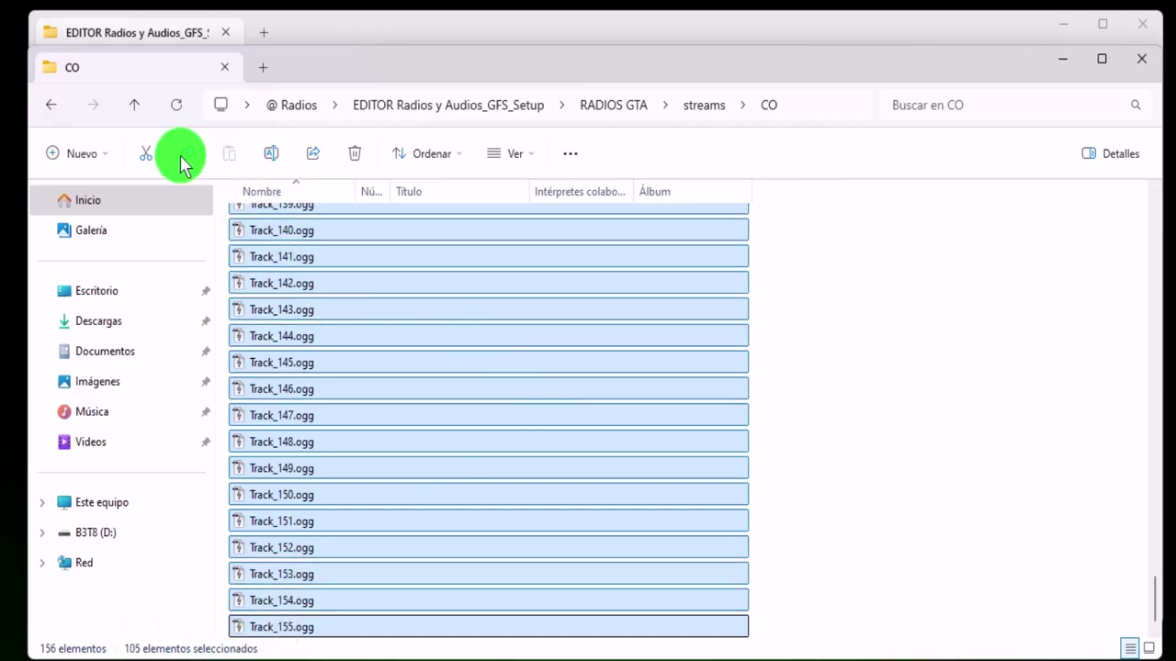
Go up to the streams folder and move its window aside to uncover the EDITOR Radios y Audios_GFS_Setup window
left_click(138, 99)
left_click(453, 393)
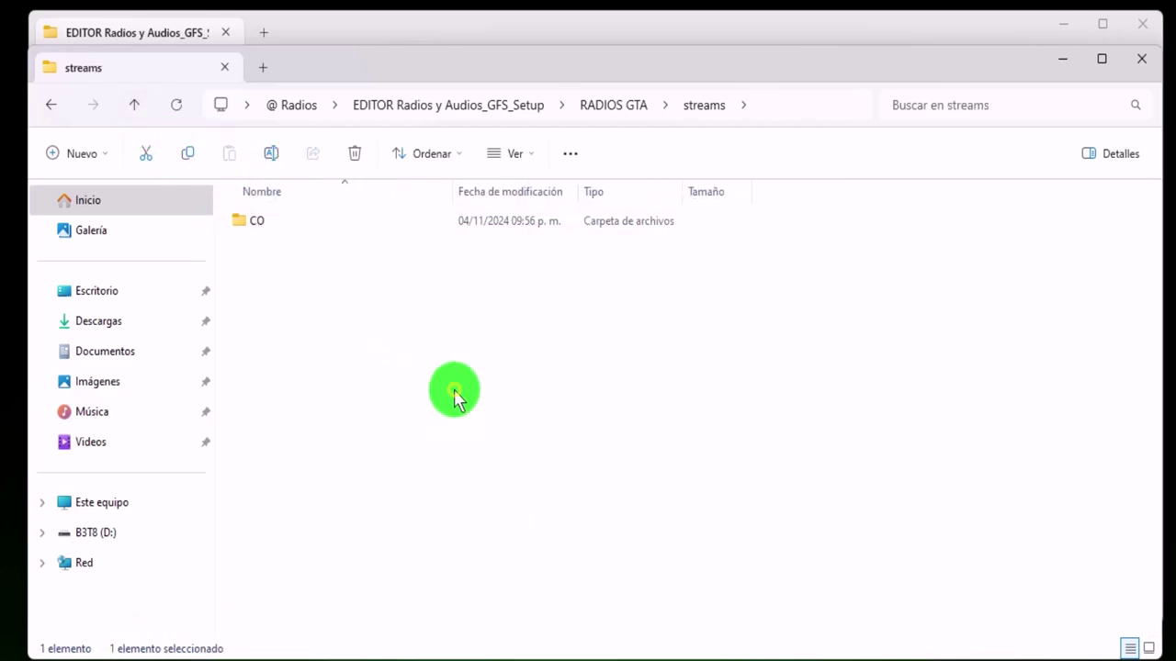
right_click(288, 274)
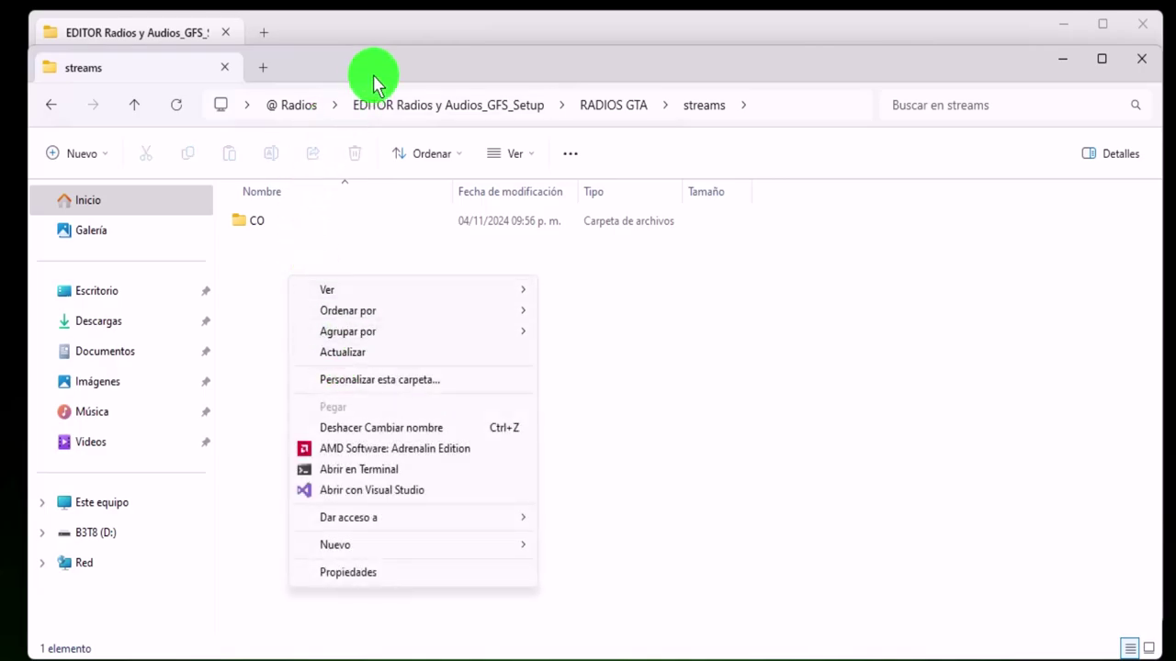
left_click_drag(373, 75, 740, 63)
Move the MI NUEVA RADIO CO folder from Avisos 593EcuTutos (a Todas las Radios) into the RADIOS GTA folder
left_click(272, 216)
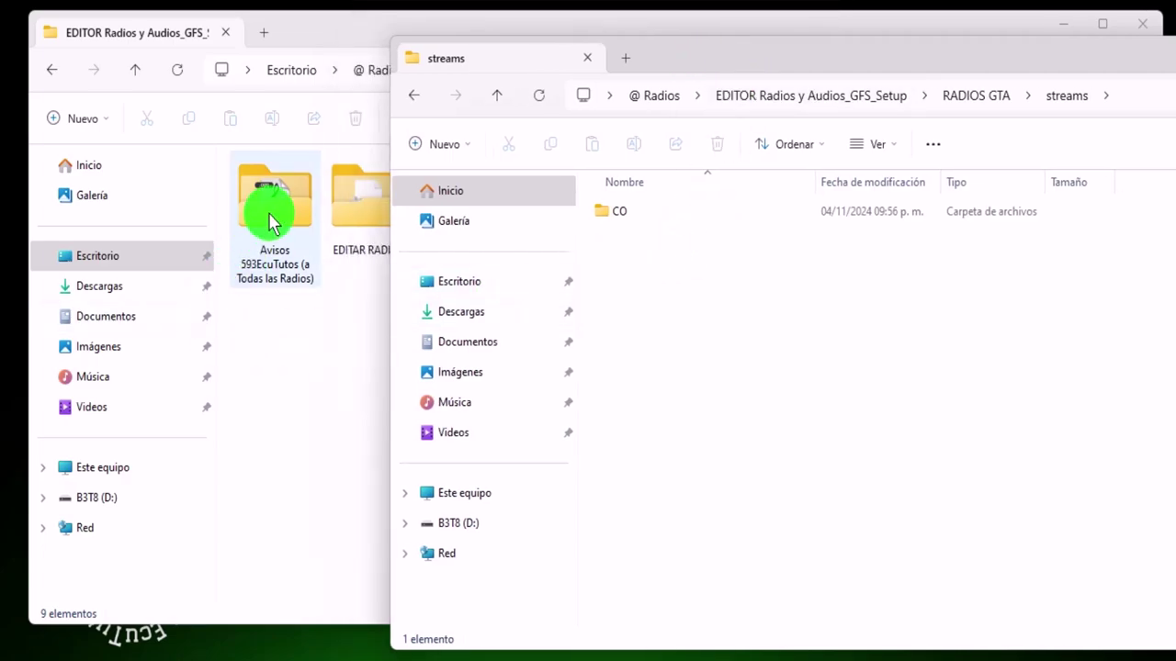
double_click(271, 216)
left_click(287, 190)
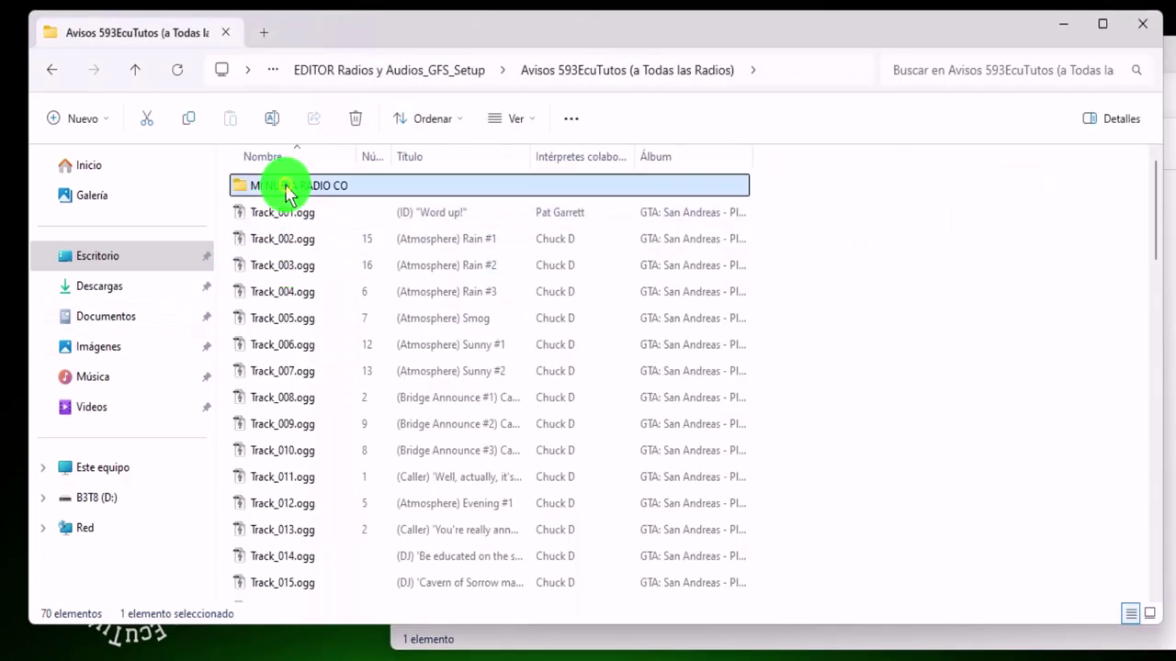
right_click(287, 189)
left_click(341, 545)
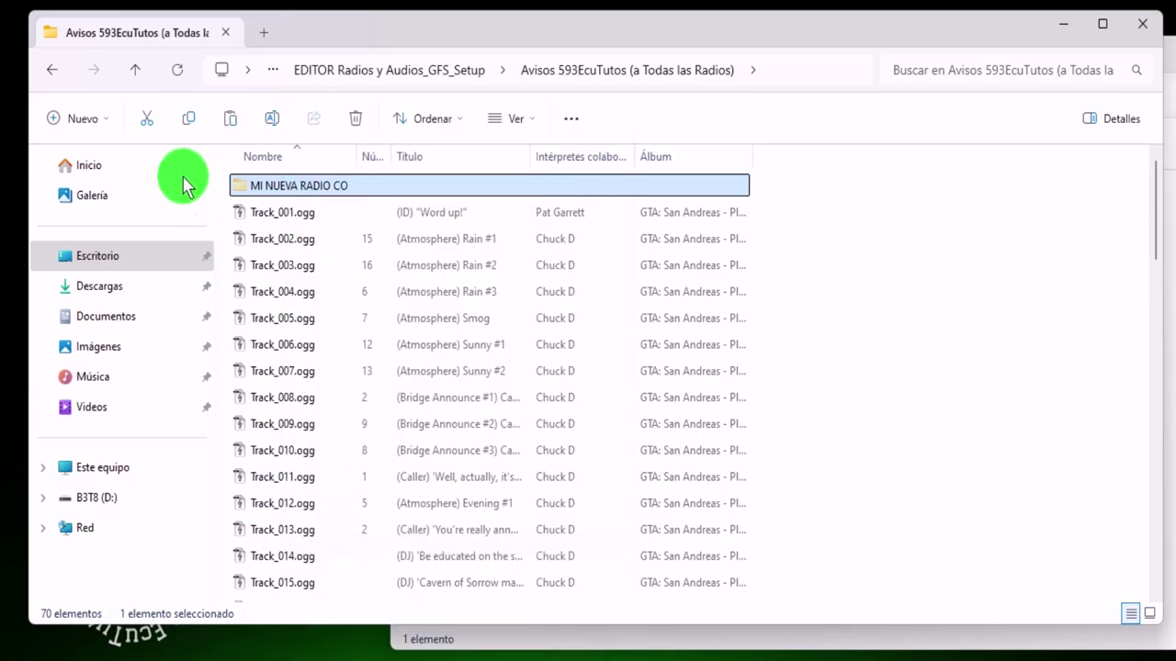
left_click(138, 72)
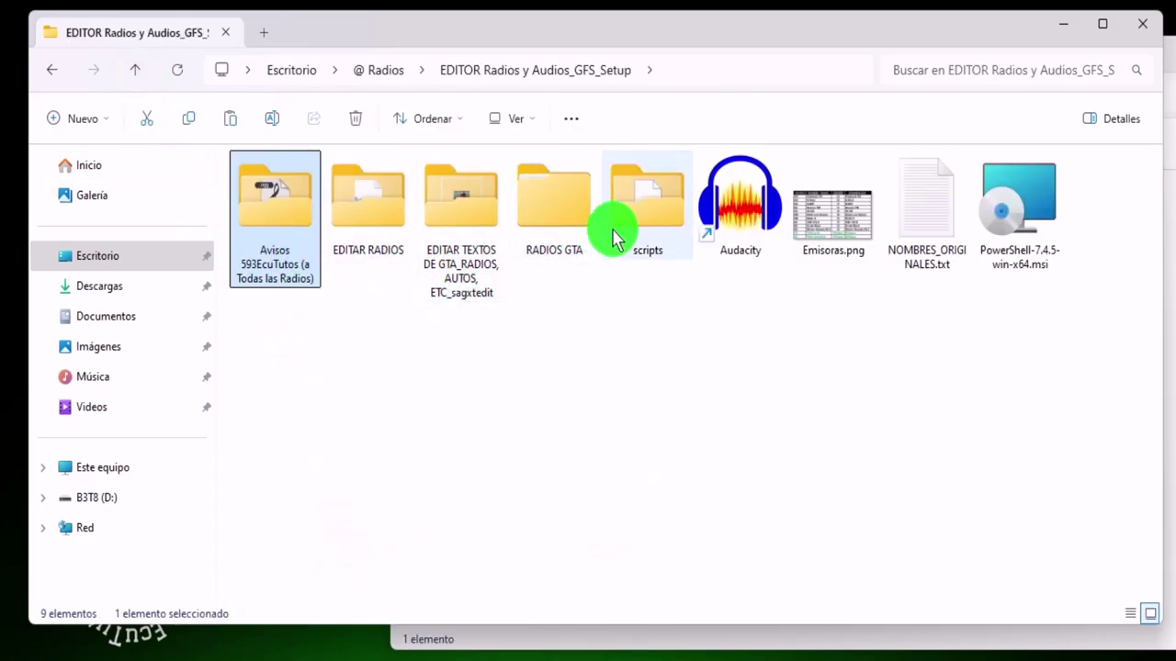
double_click(570, 218)
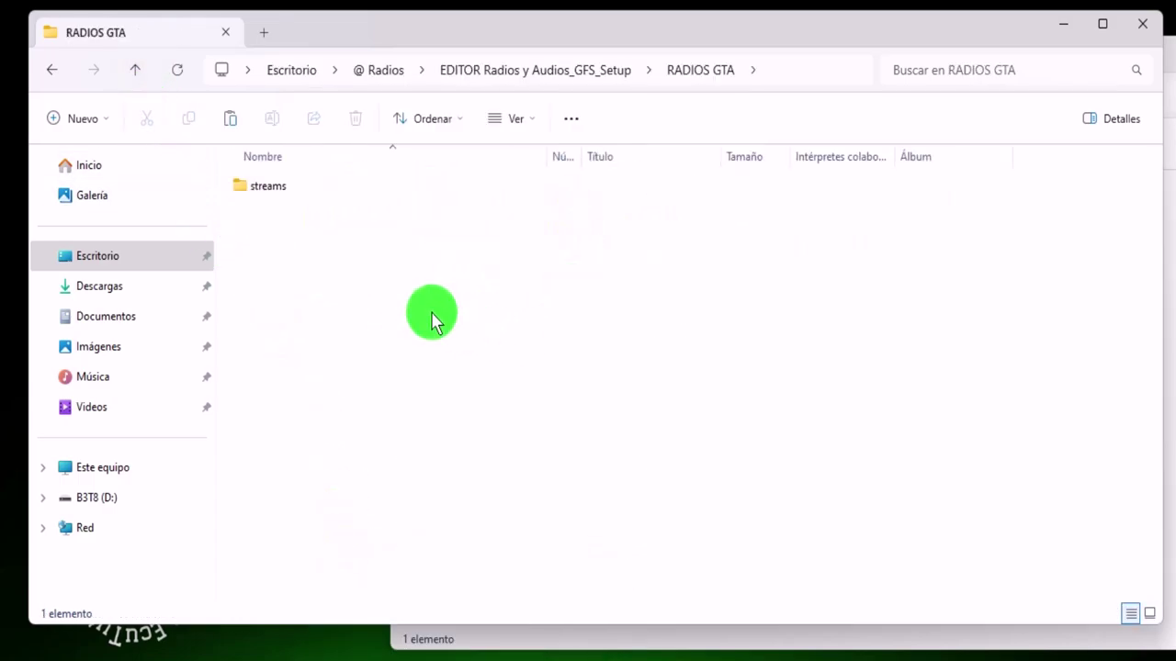
right_click(356, 291)
left_click(397, 419)
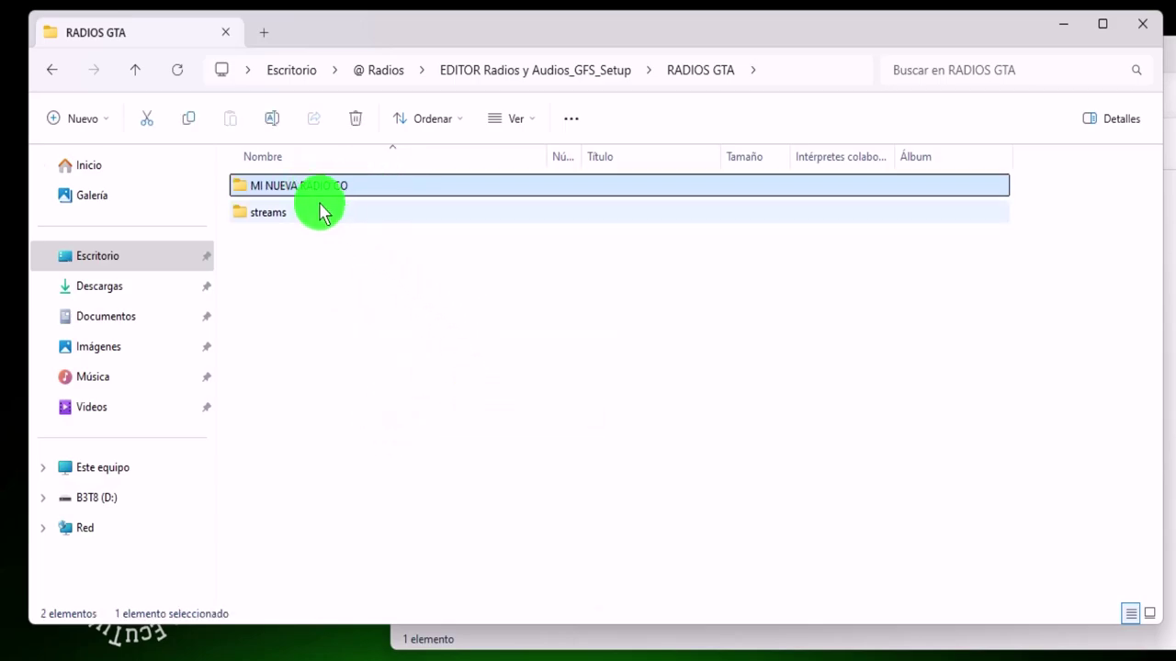
Rename the MI NUEVA RADIO CO folder in RADIOS GTA as MI NUEVA RADIO CO - INTROS
right_click(359, 189)
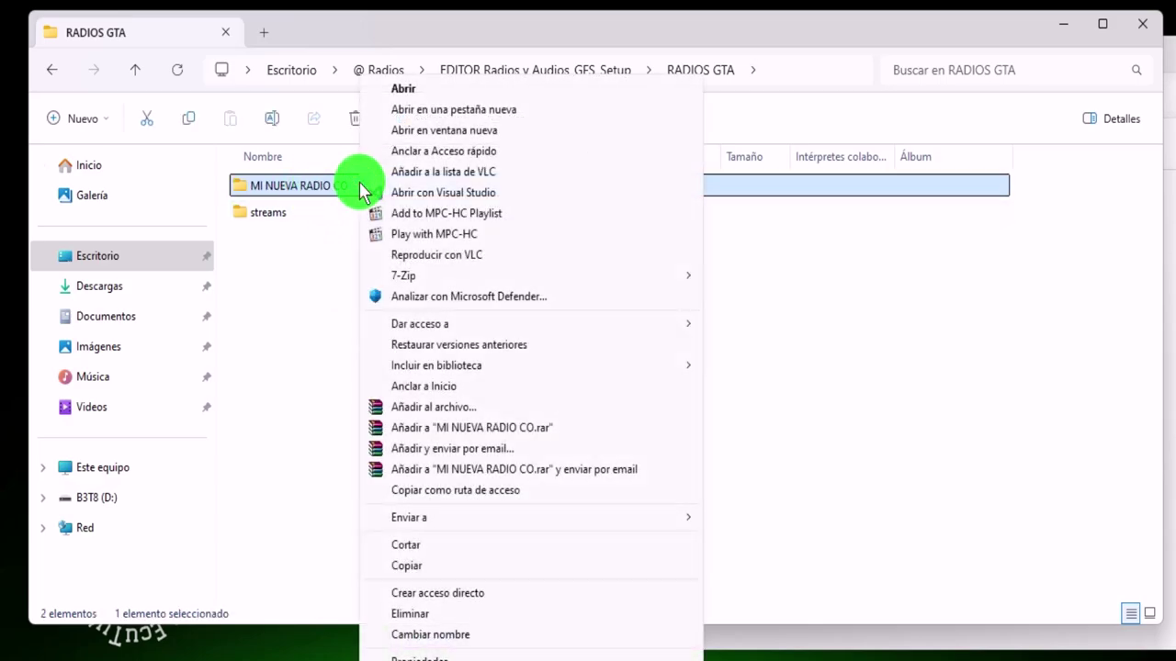
left_click(428, 634)
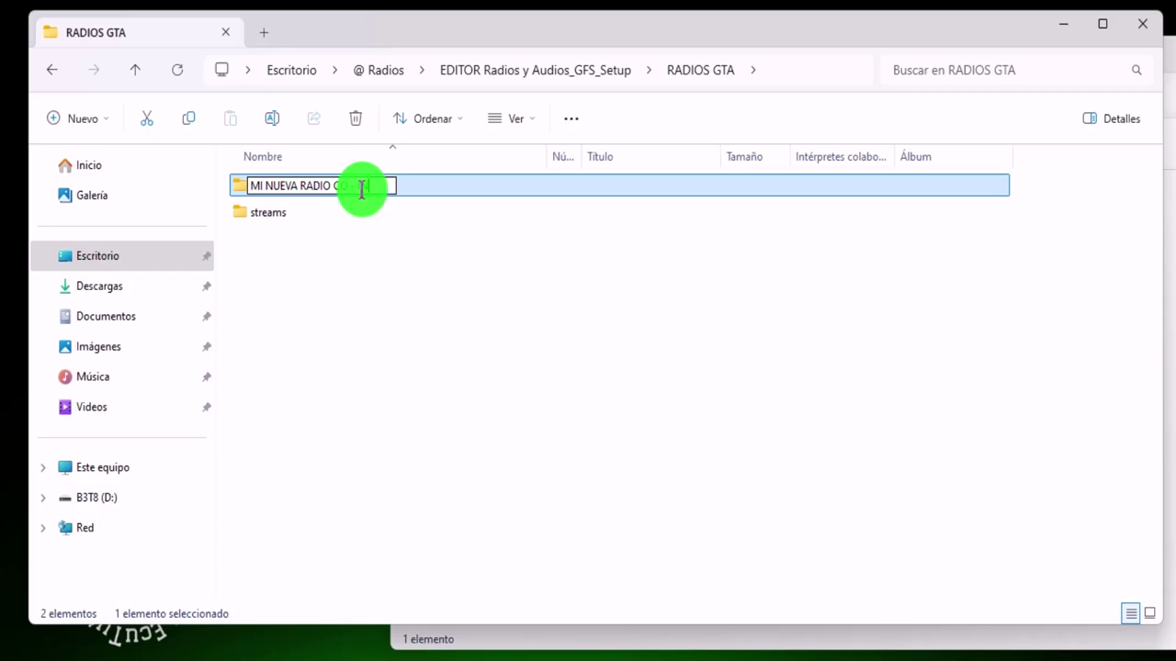
left_click(402, 273)
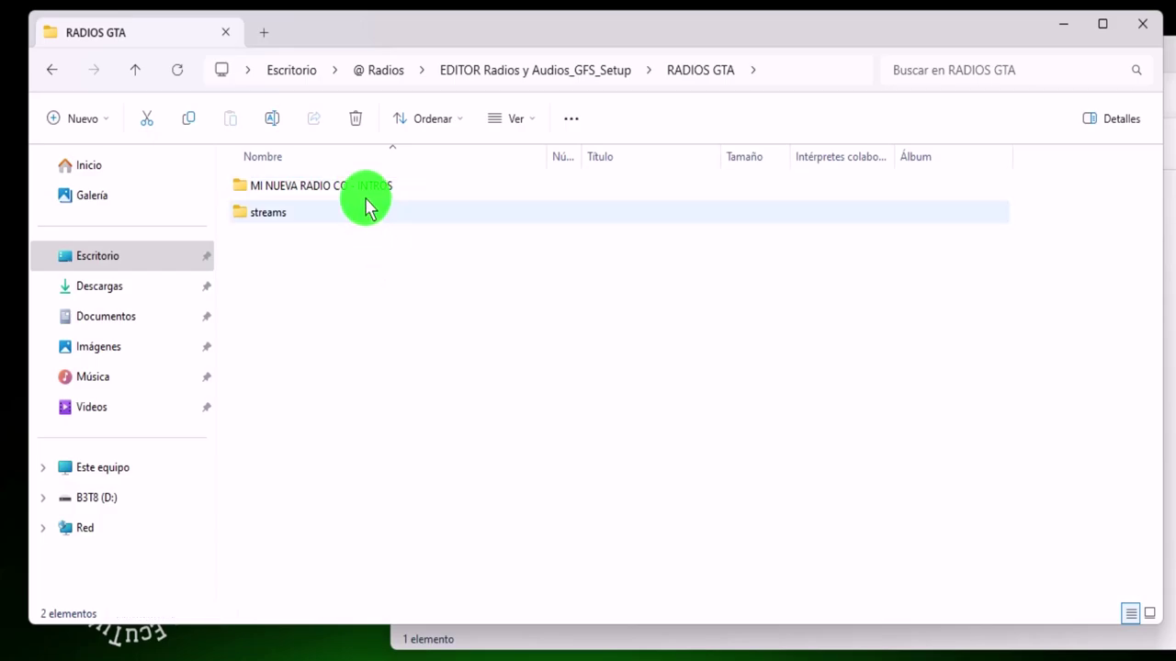
Create a new folder named MI MUSICA RADIO MP3 inside RADIOS GTA
right_click(325, 329)
mouse_move(408, 596)
left_click(606, 357)
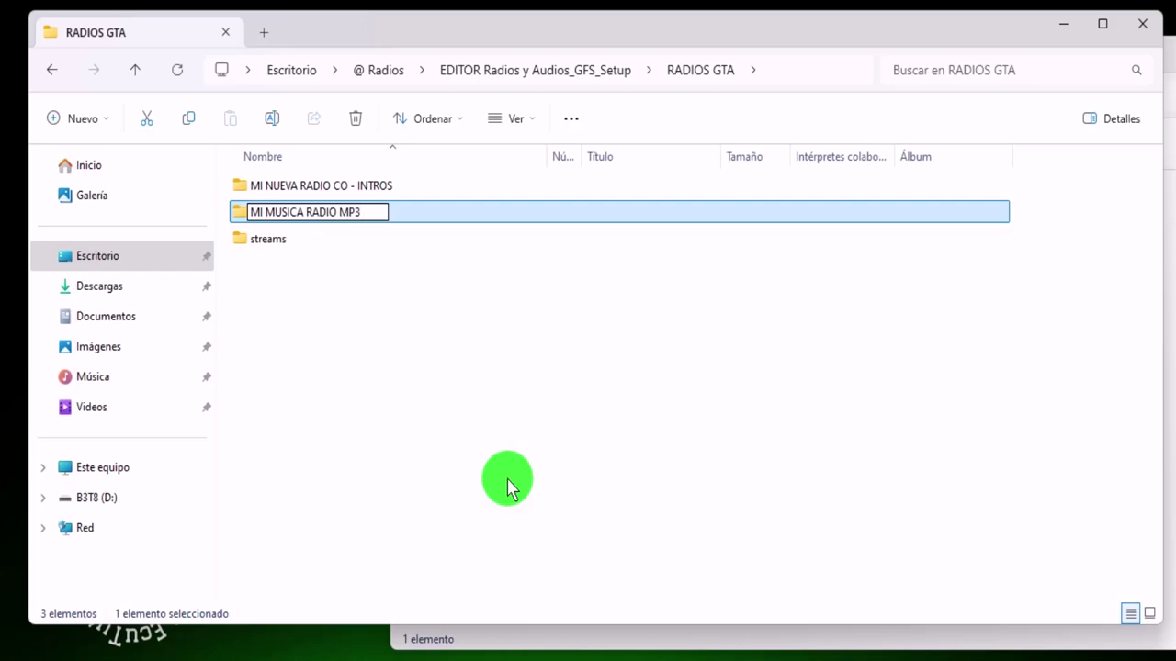
left_click(506, 485)
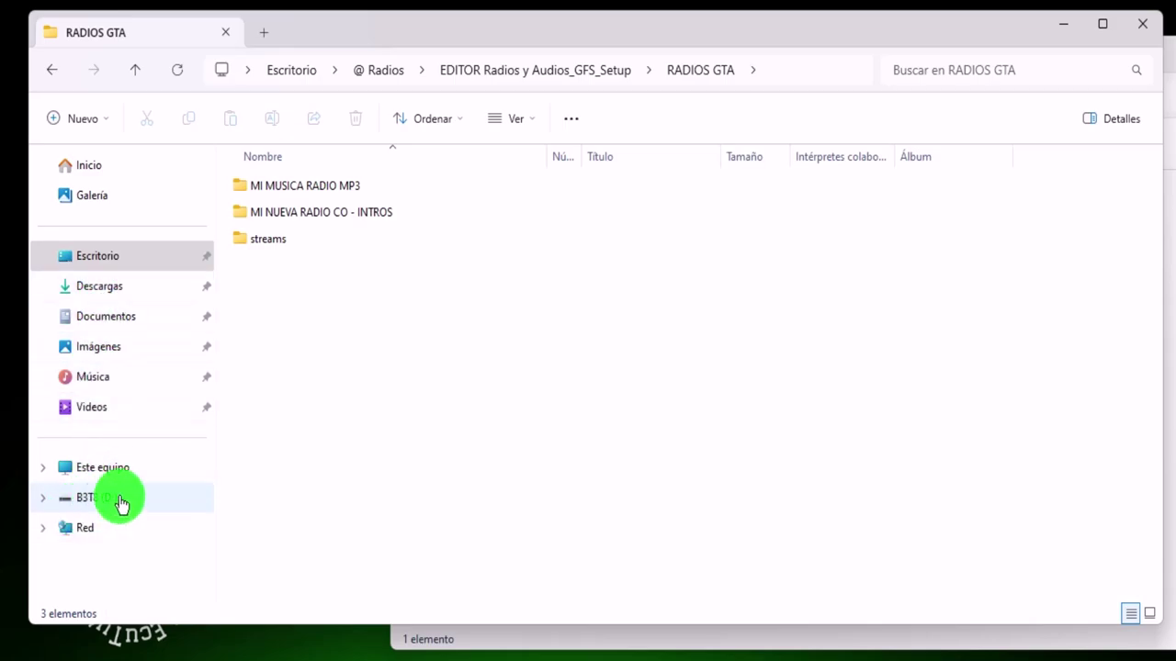
Copy the deemix Music folder from the Música library into the RADIOS GTA folder
left_click(92, 382)
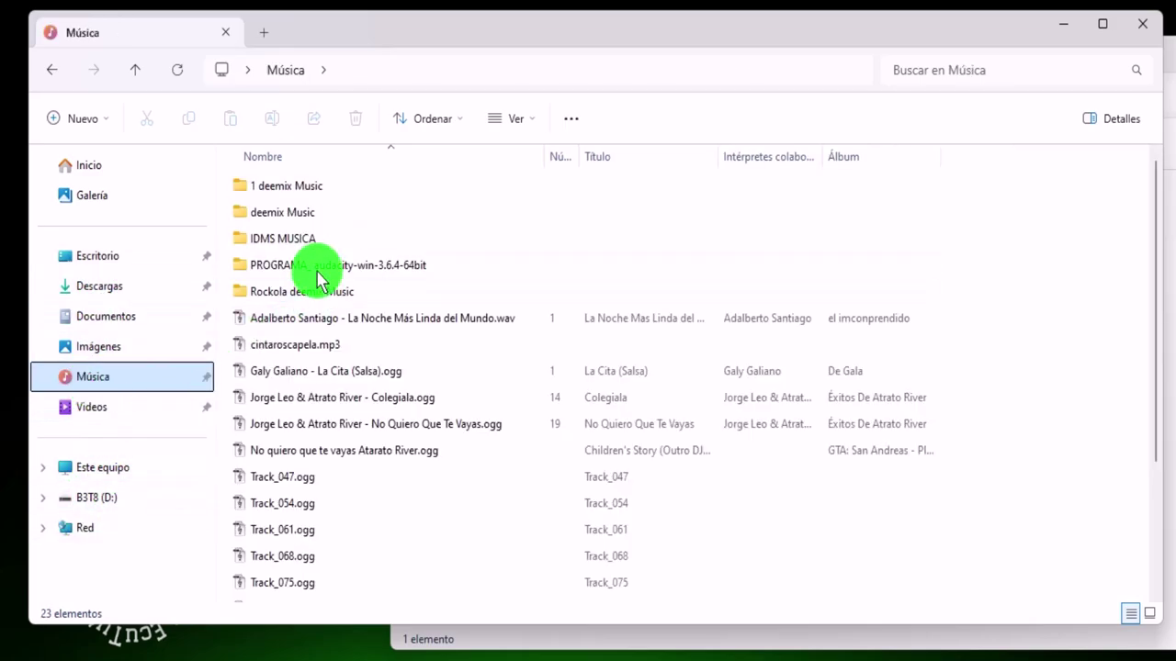
right_click(281, 221)
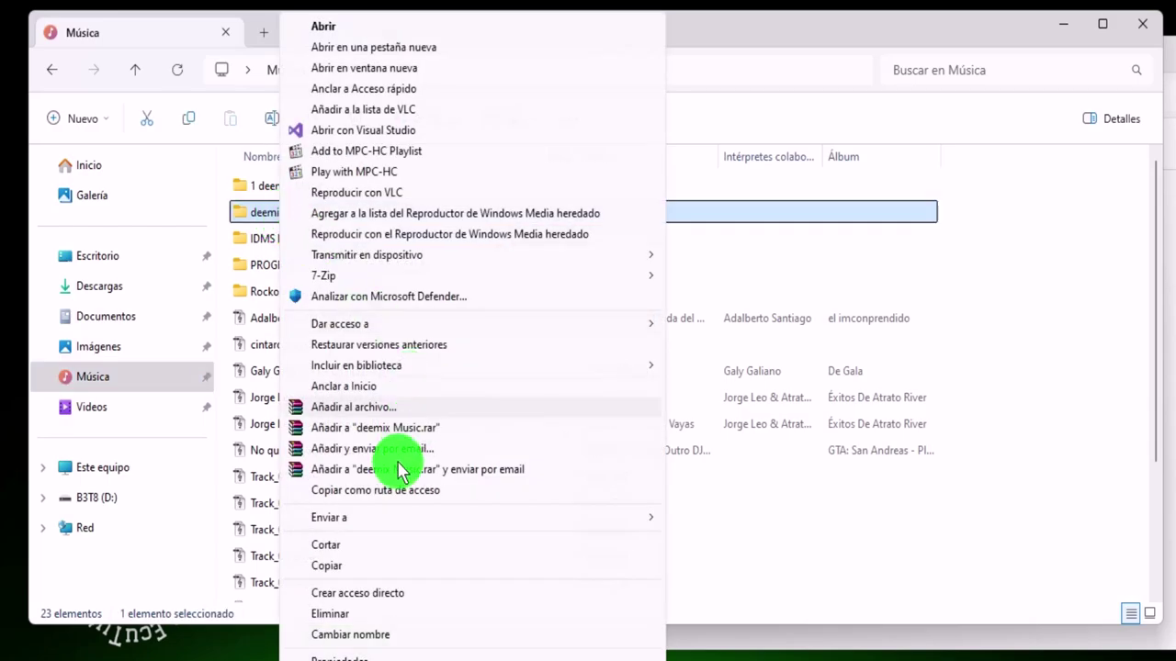
left_click(317, 568)
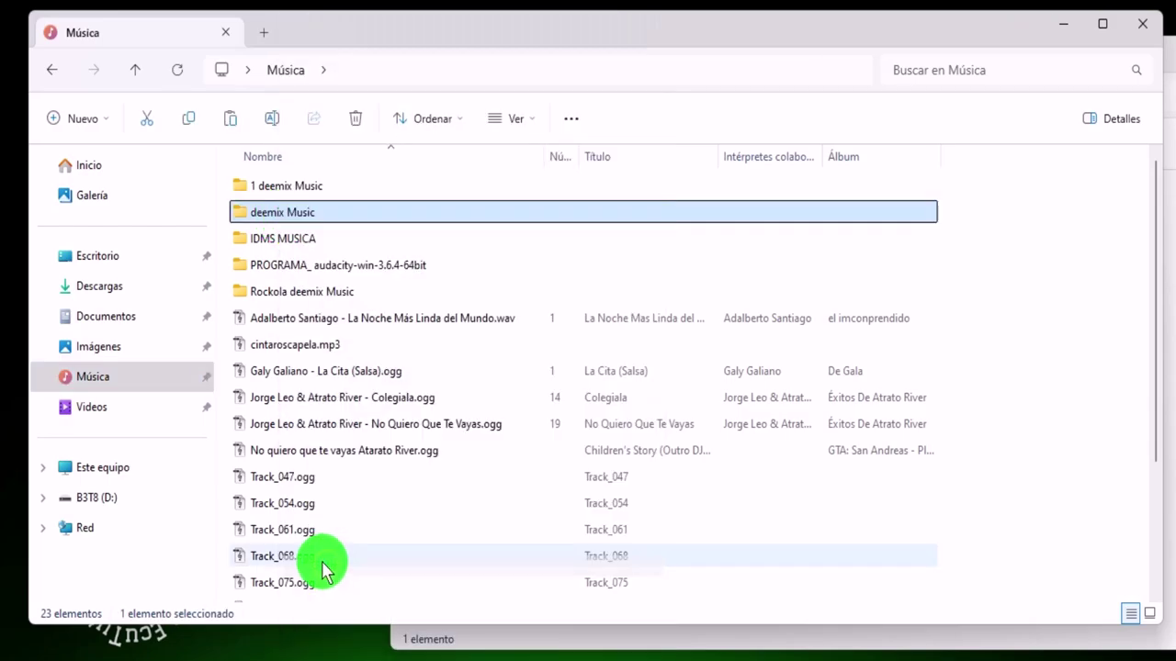
left_click(55, 71)
right_click(411, 360)
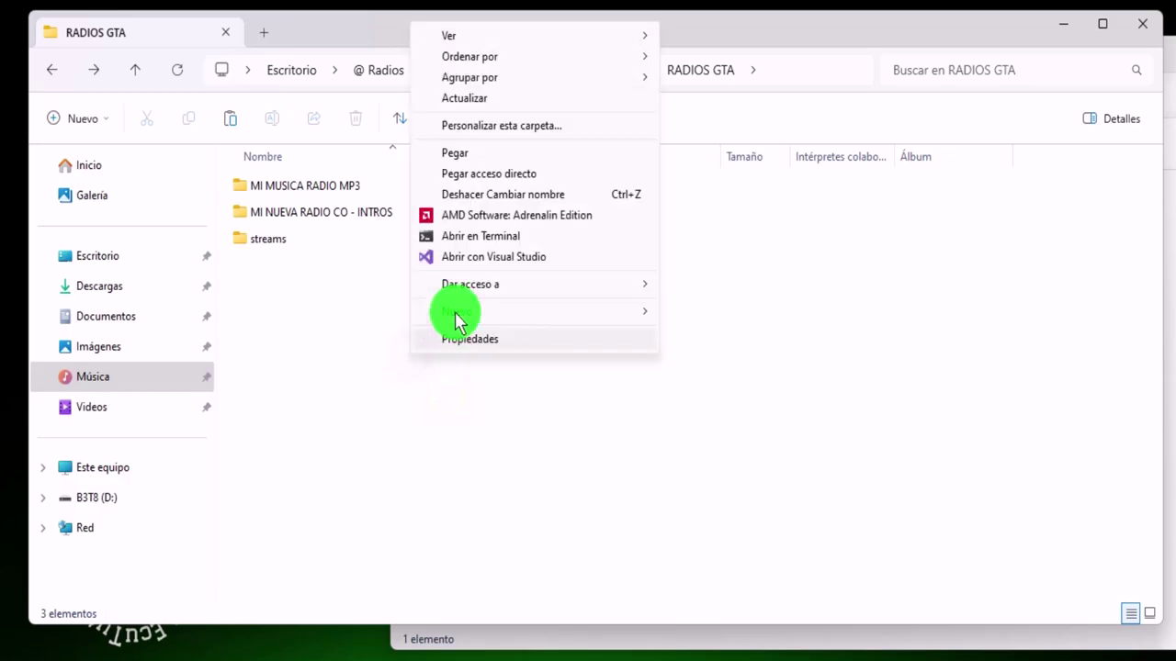
left_click(470, 161)
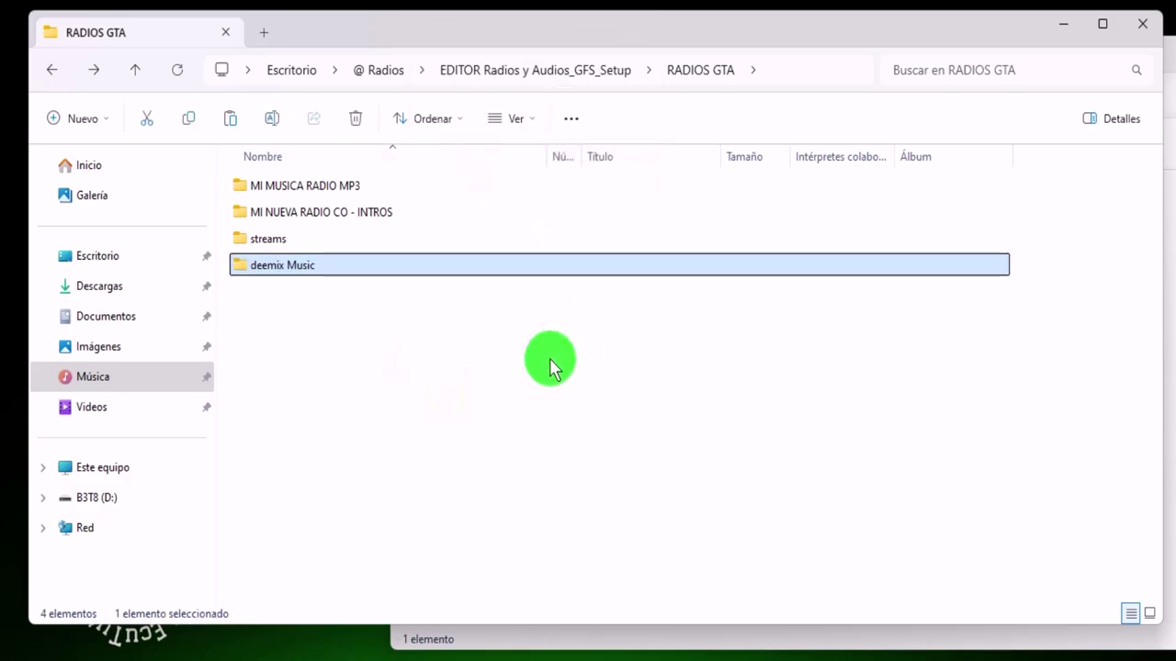
Open the deemix Music folder in RADIOS GTA and select all of its song files
double_click(372, 264)
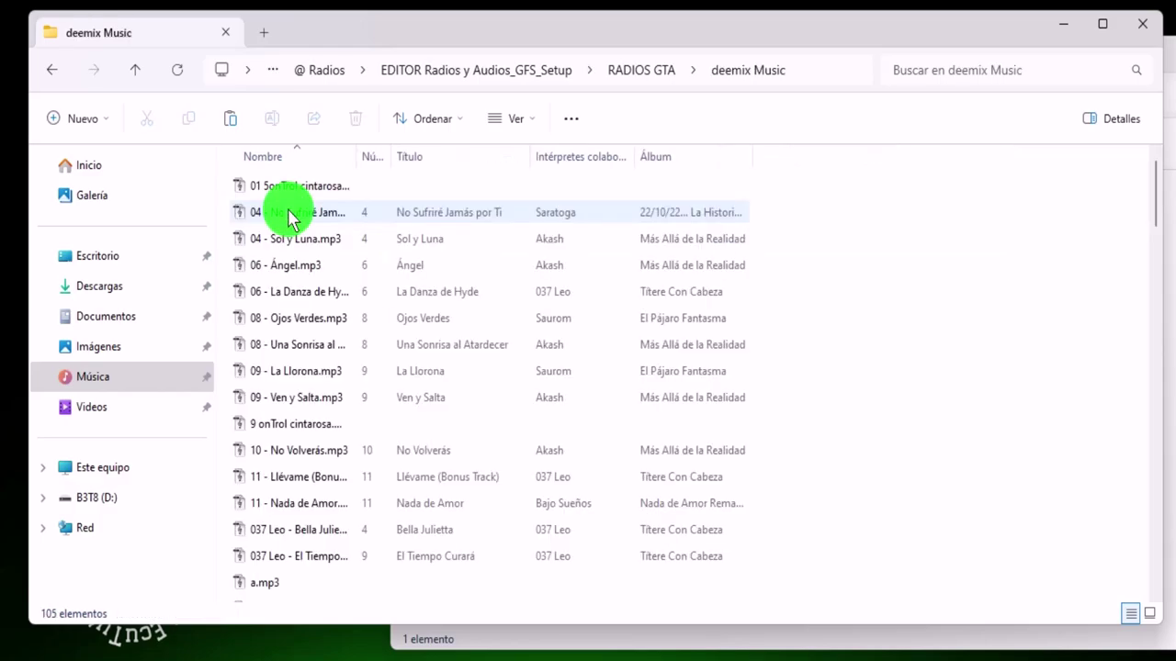
left_click(301, 186)
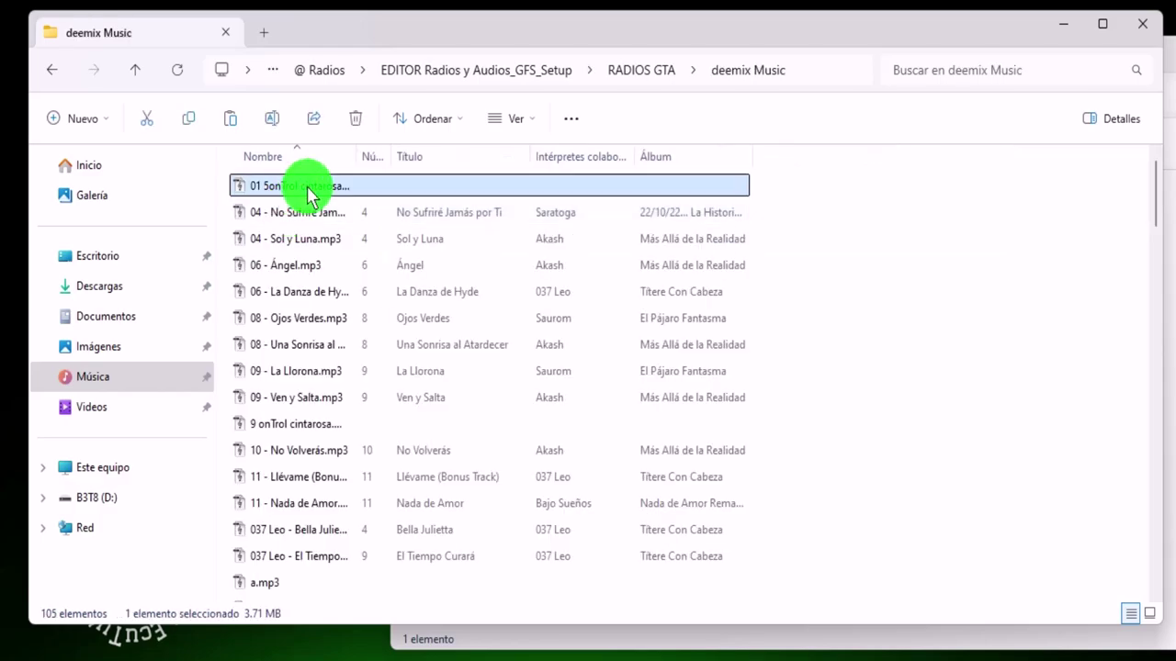
key("ctrl+a")
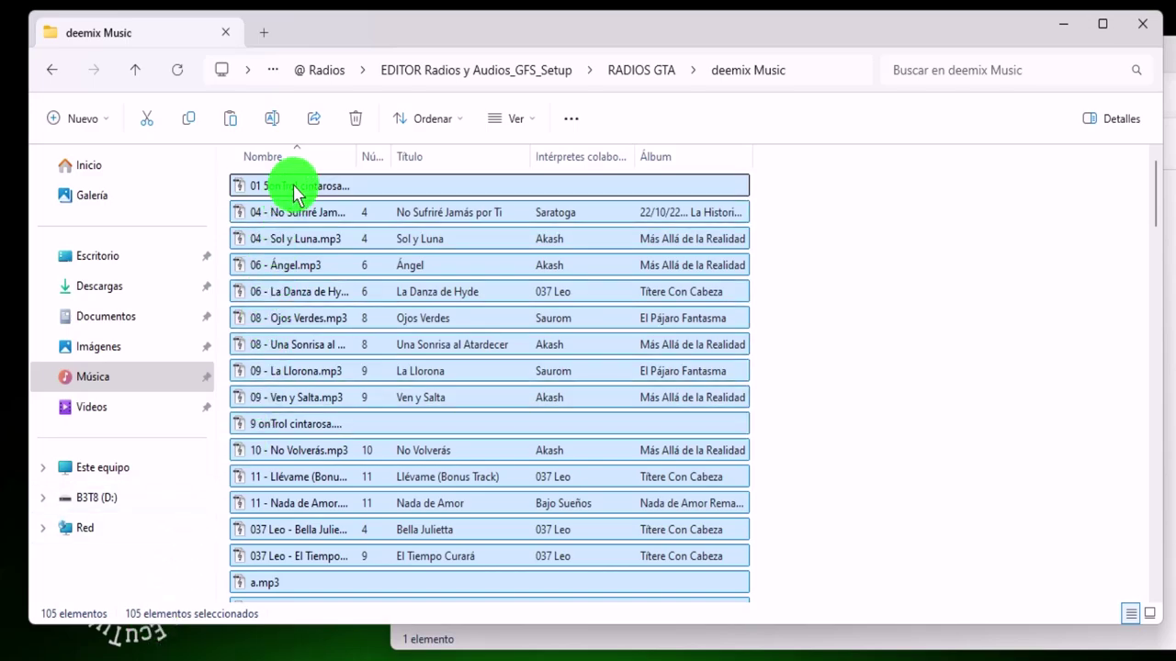
Widen the Número de pista and Nombre columns, and briefly play 01 5onTrol cintarosa - copia.mp3 before closing the player
left_click_drag(397, 156, 460, 158)
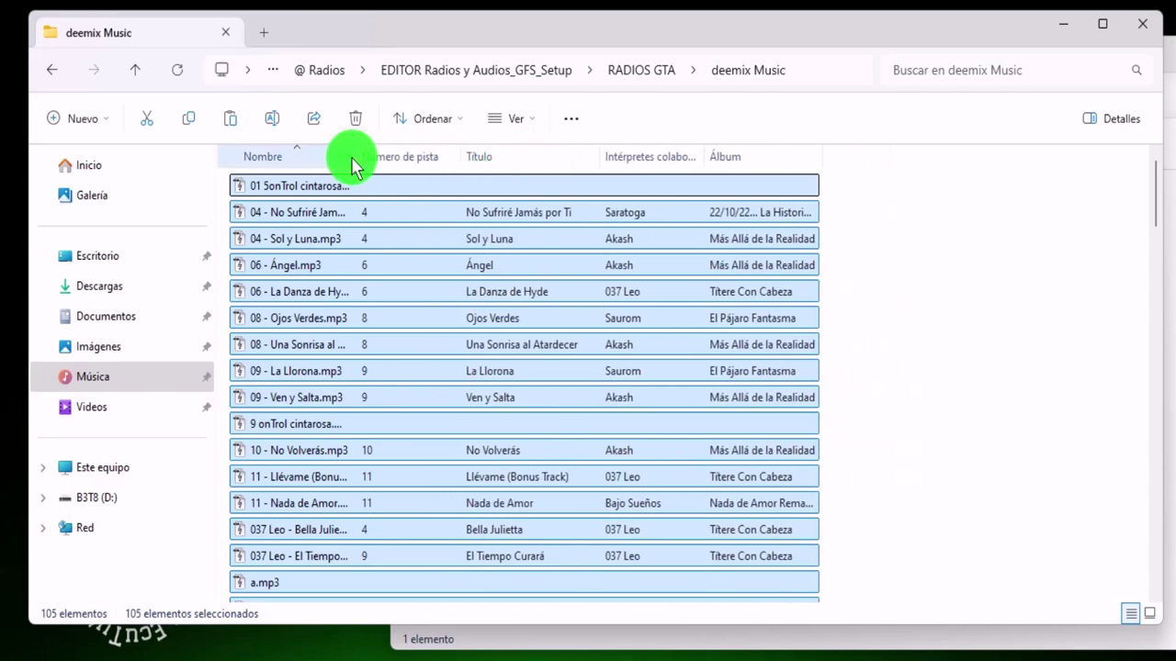
left_click_drag(360, 154, 475, 157)
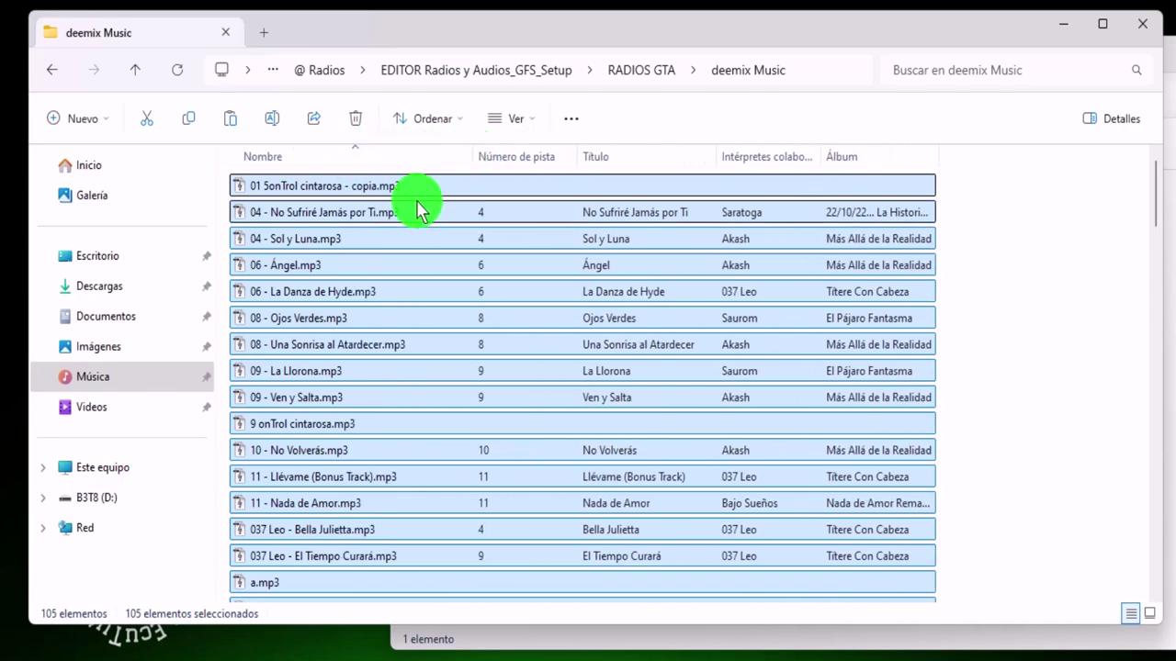
left_click(391, 188)
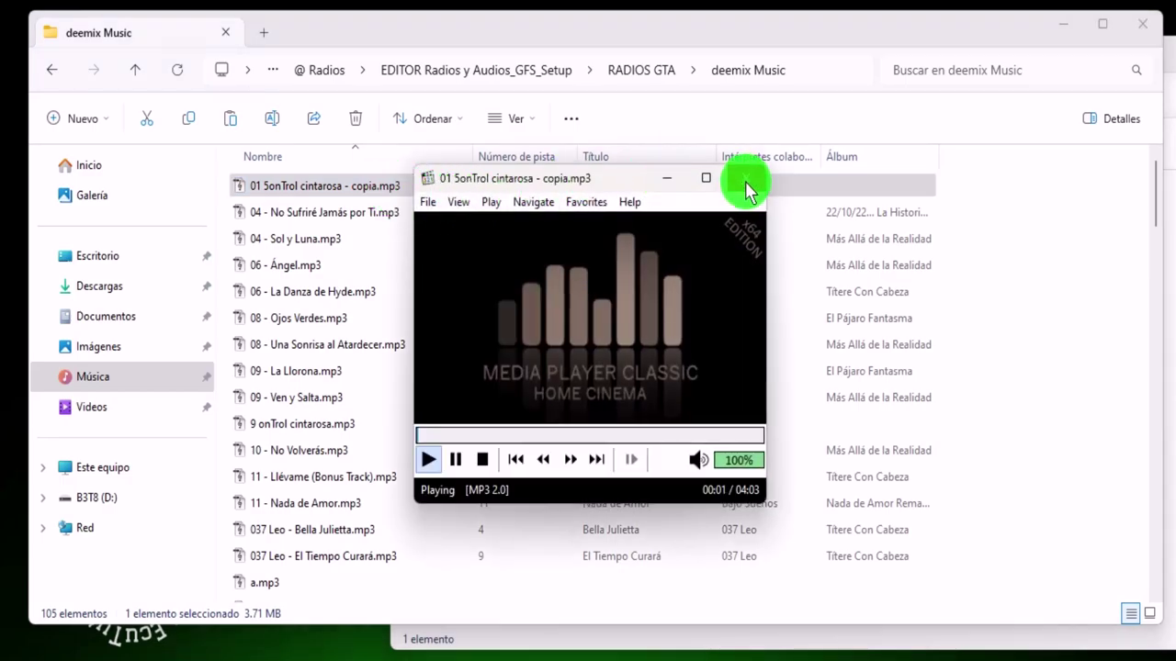
left_click(746, 187)
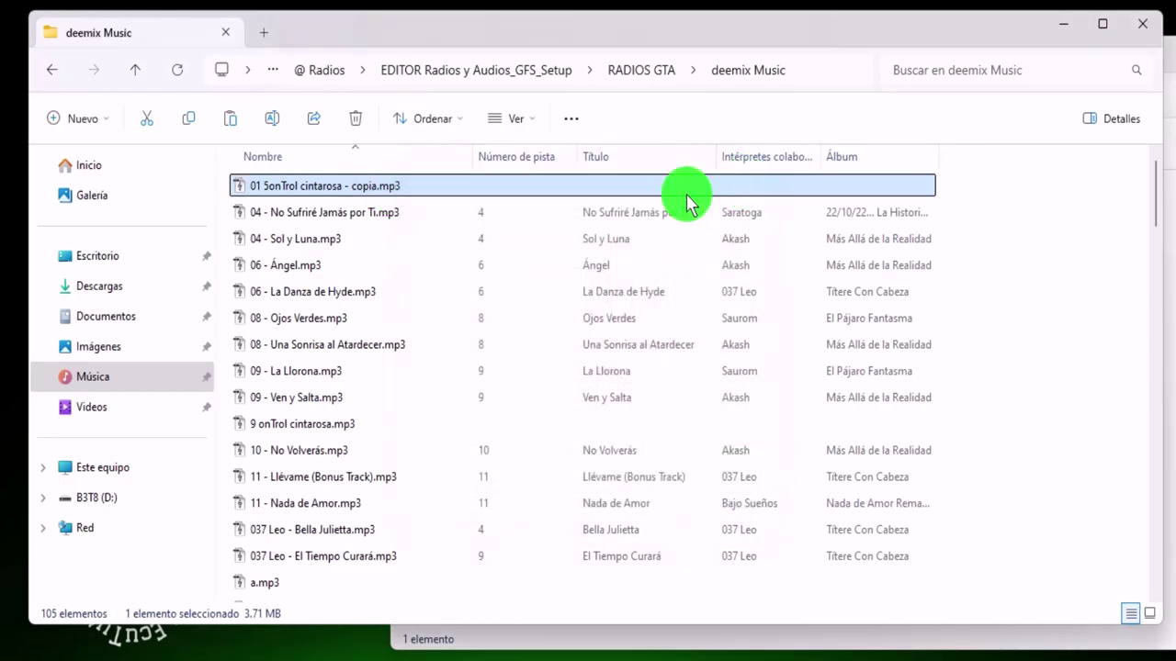
Return to the EDITOR Radios y Audios_GFS_Setup folder, launch Audacity from its shortcut and move the program's window aside
left_click(136, 70)
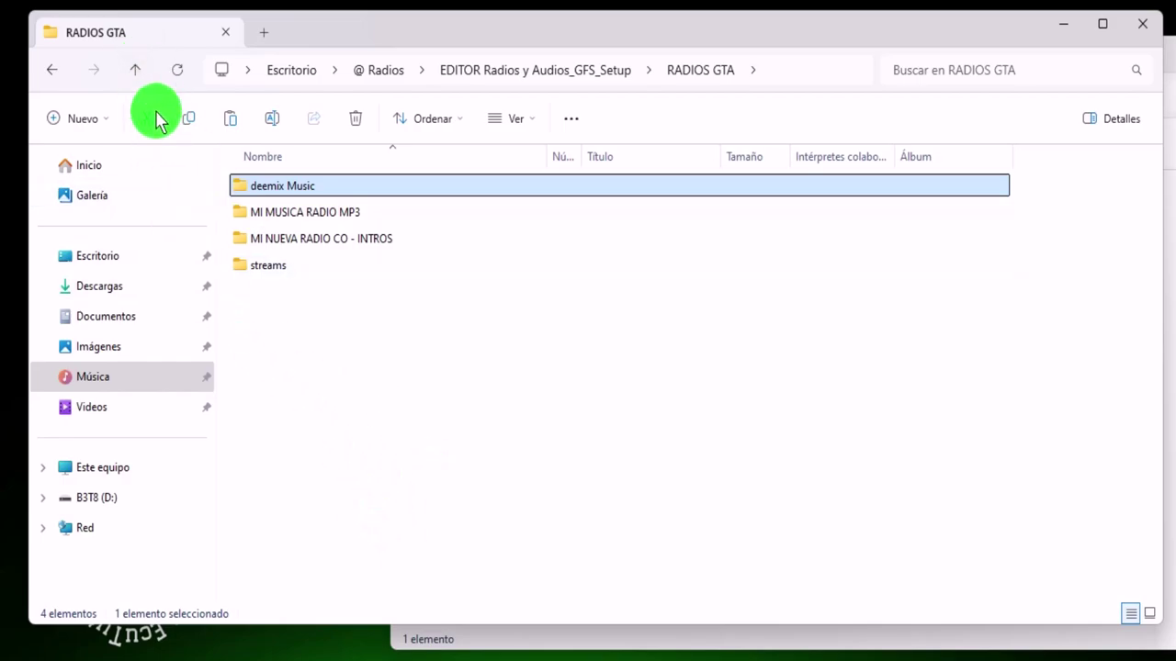
left_click(142, 71)
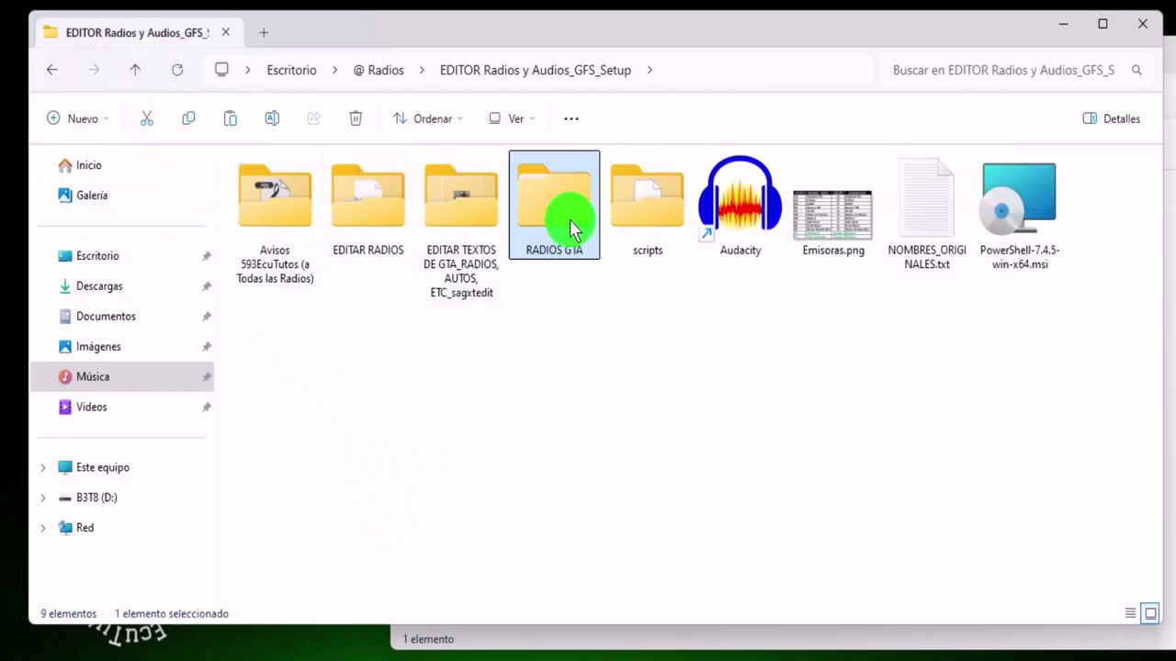
left_click(749, 404)
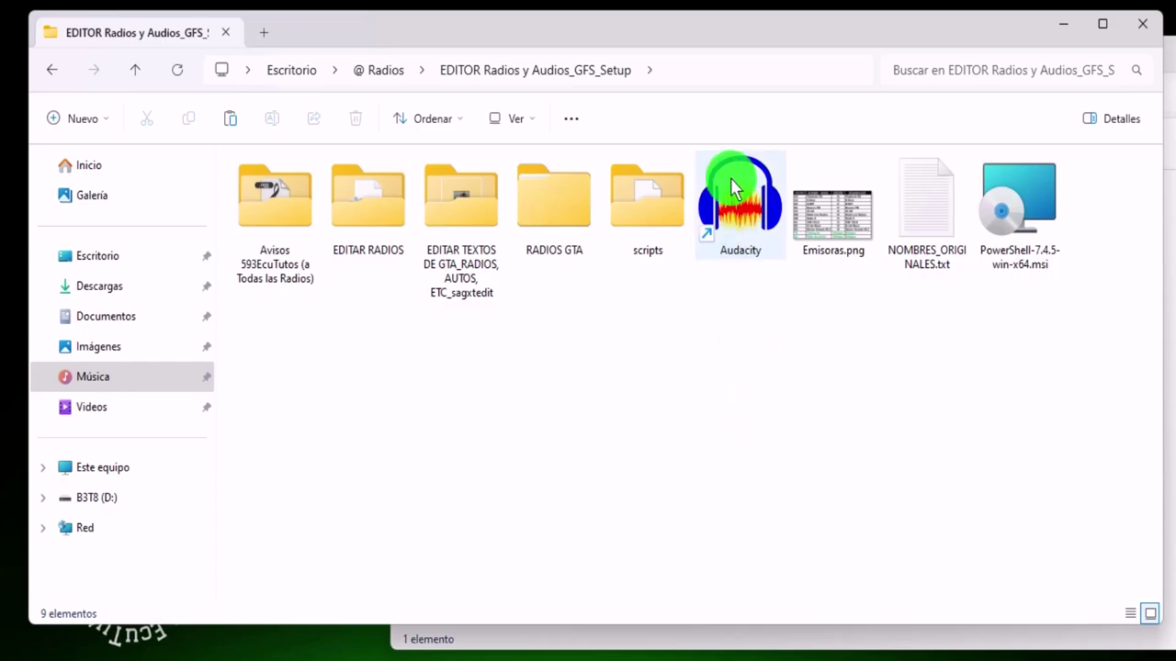
left_click(748, 248)
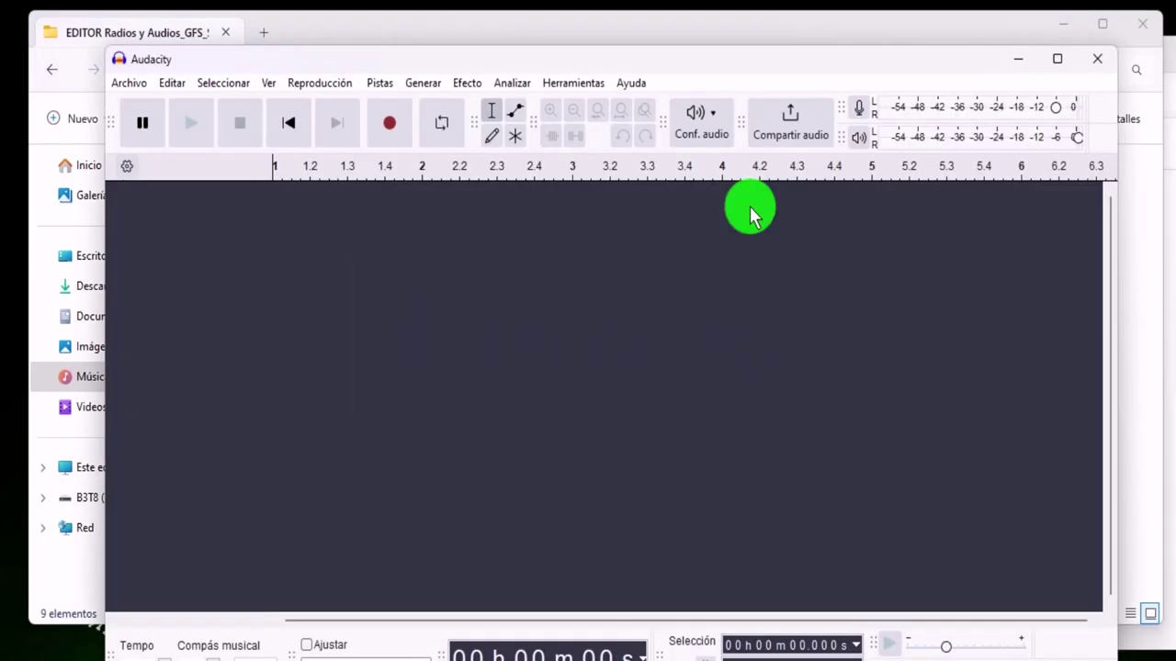
left_click_drag(661, 66, 968, 77)
Start an audio import in Audacity and browse from Escritorio through @ Radios and EDITOR Radios y Audios_GFS_Setup to the RADIOS GTA folder
left_click(447, 94)
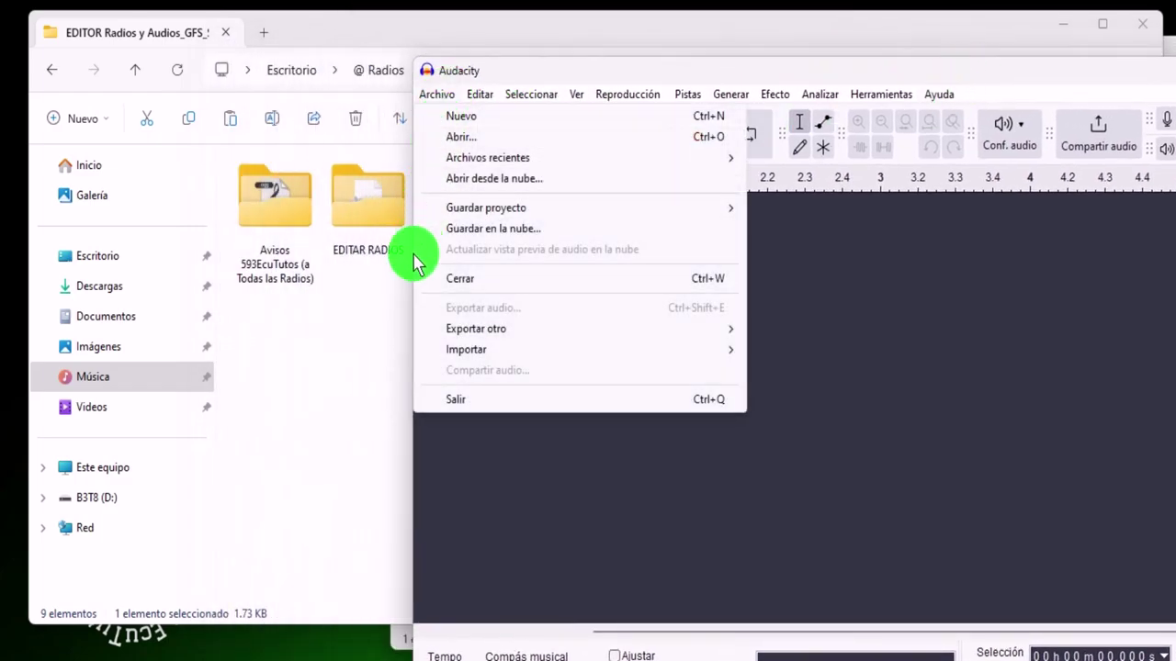
mouse_move(597, 349)
left_click(788, 350)
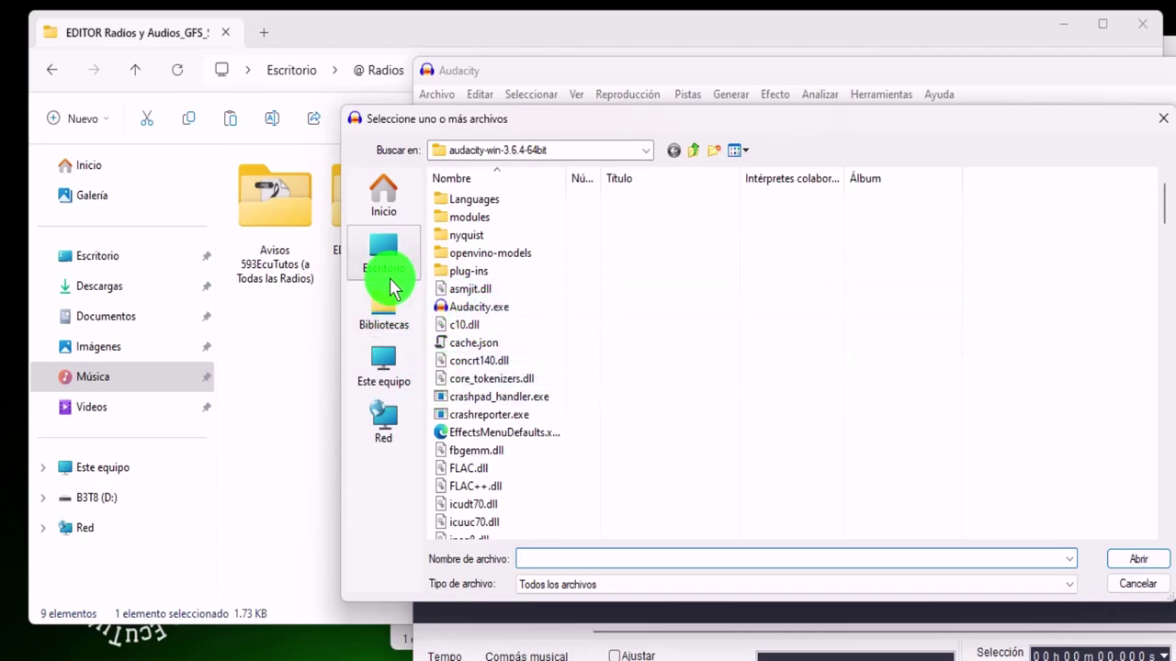
left_click(386, 262)
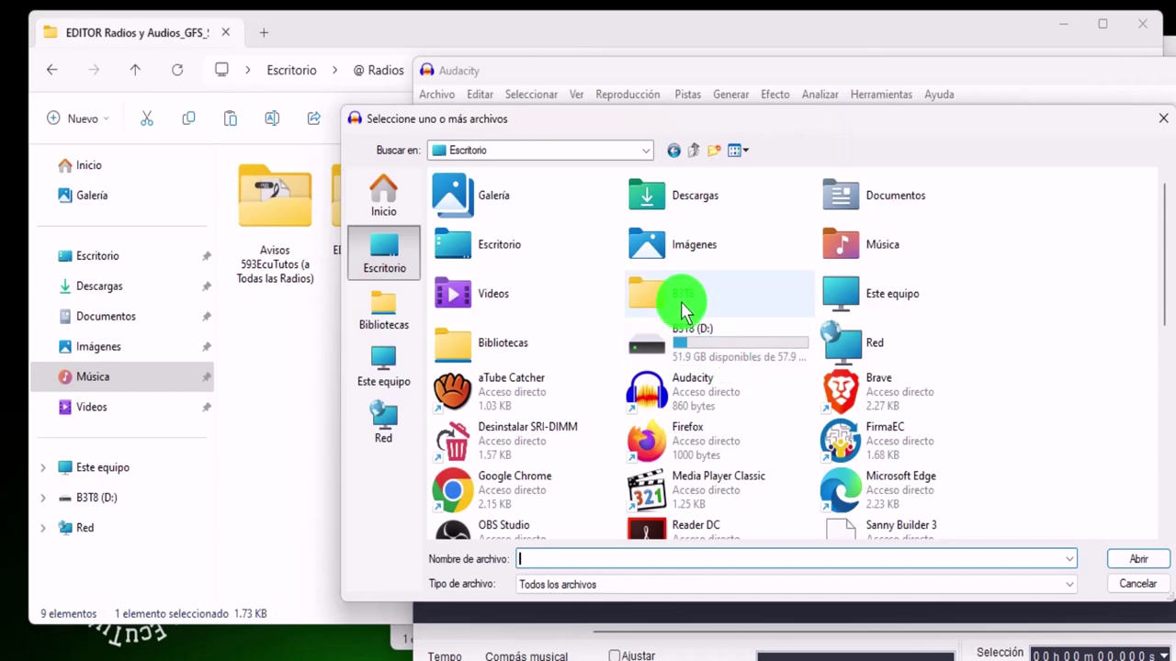
scroll(681, 301, "down", 3)
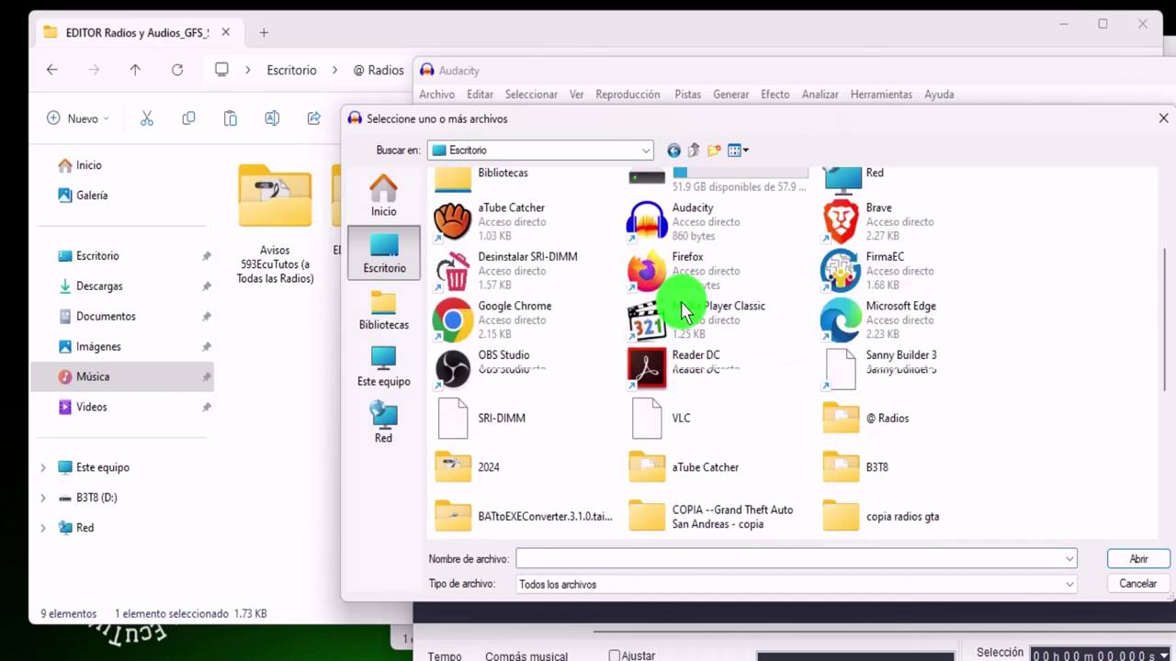
double_click(869, 439)
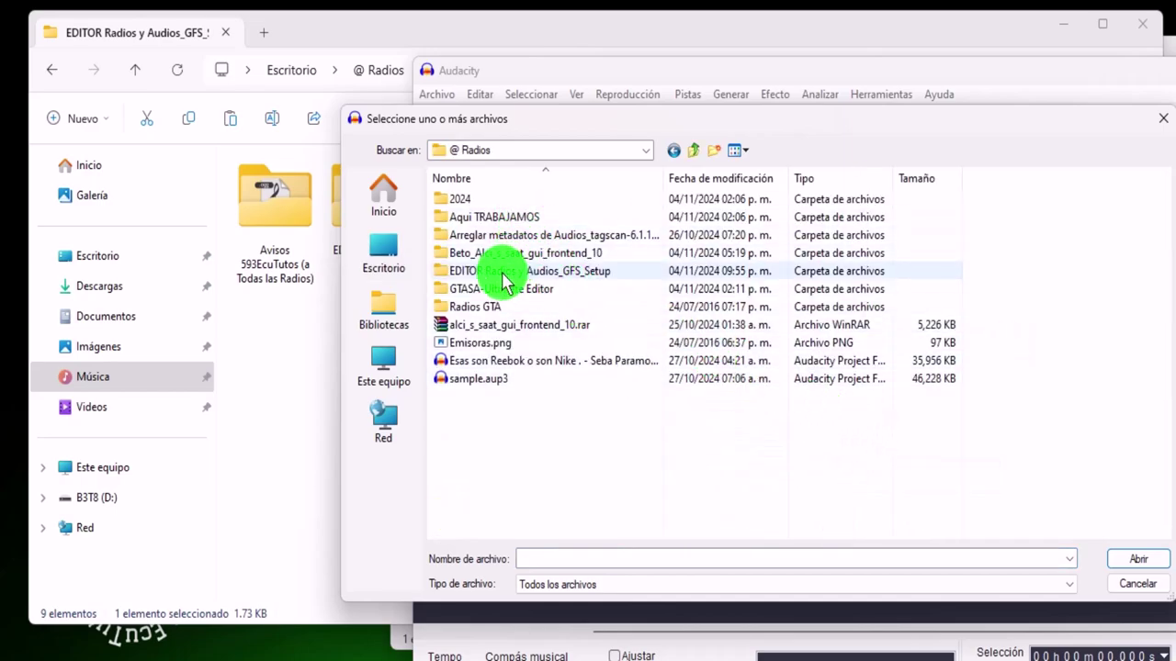
double_click(501, 272)
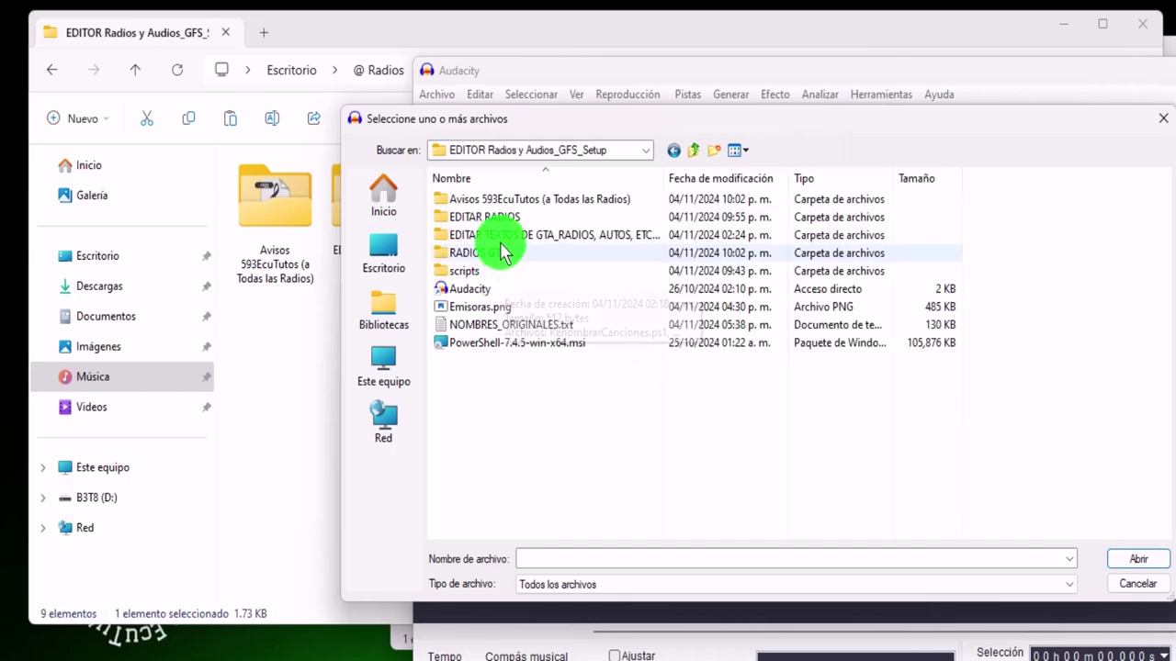
double_click(501, 256)
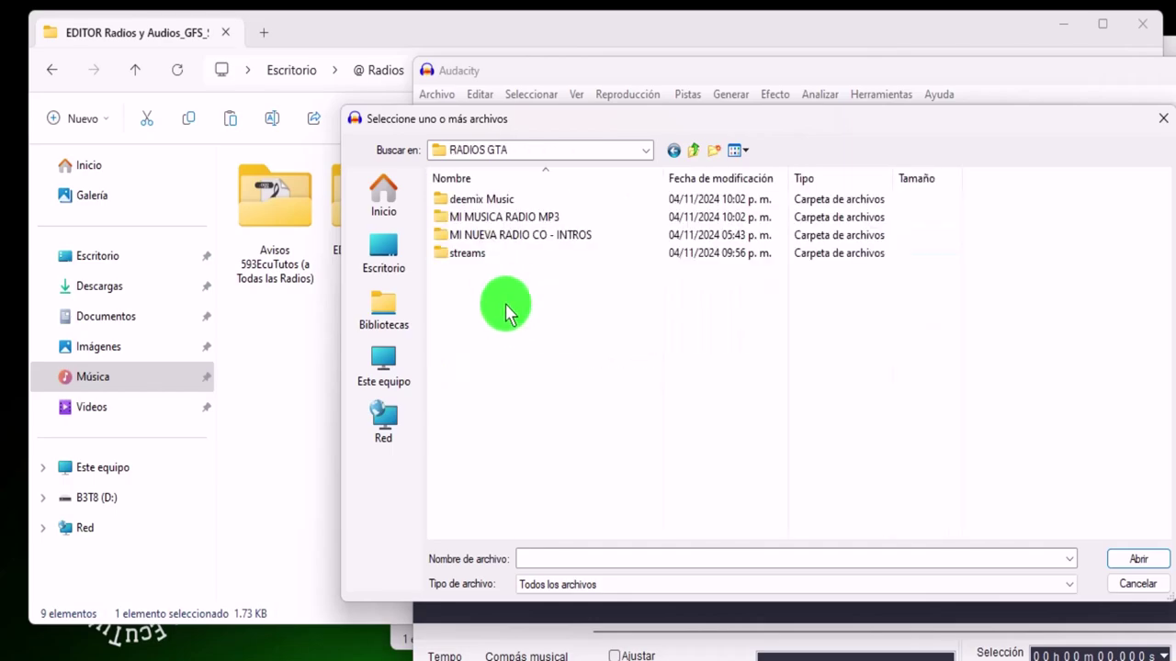
Import all the song files from the deemix Music folder into the project
double_click(504, 200)
left_click(484, 202)
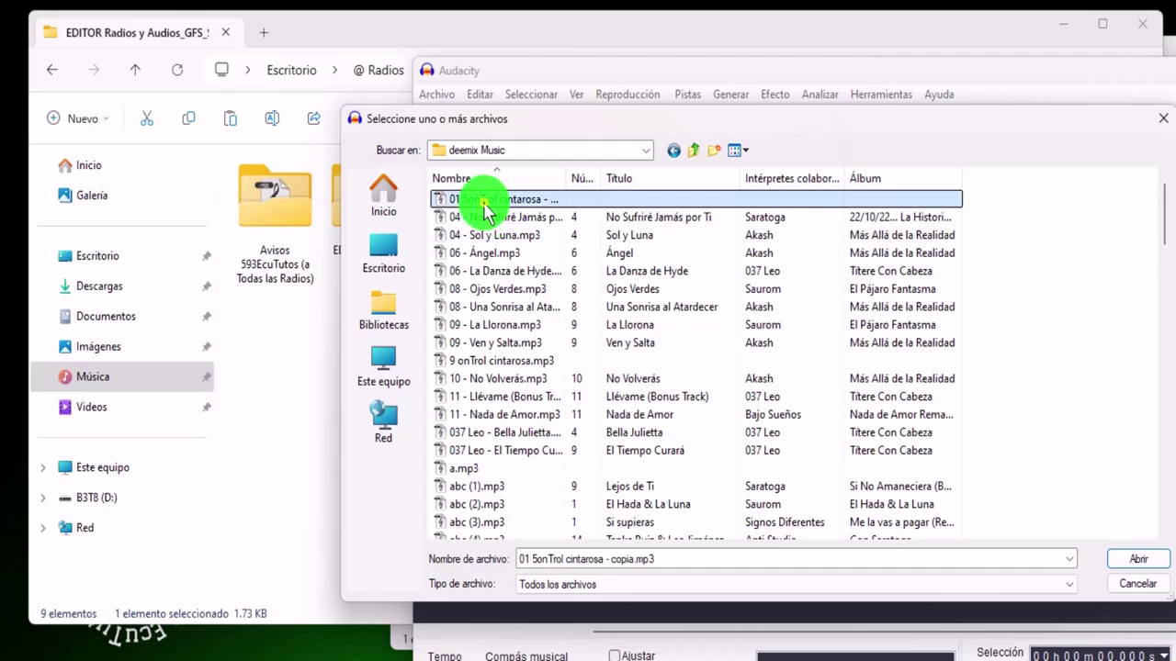
key("ctrl+a")
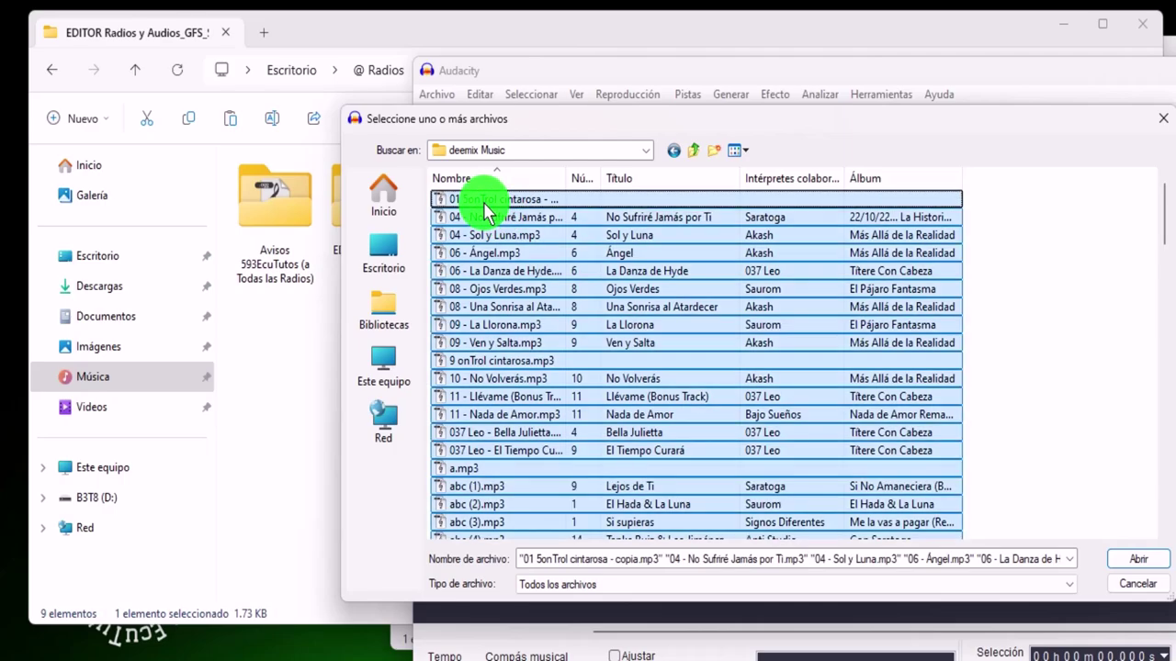
left_click(1136, 560)
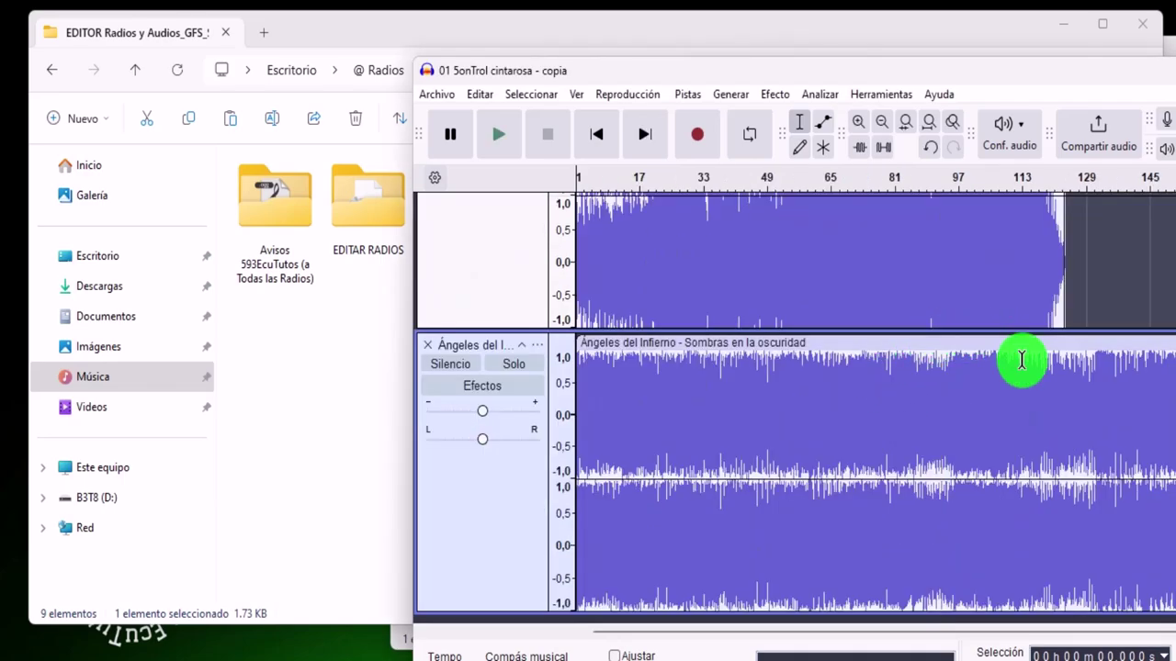
Move the Audacity window to show more of the timeline, look over the imported tracks and select all of them
left_click_drag(1003, 85, 761, 52)
scroll(721, 374, "up", 10)
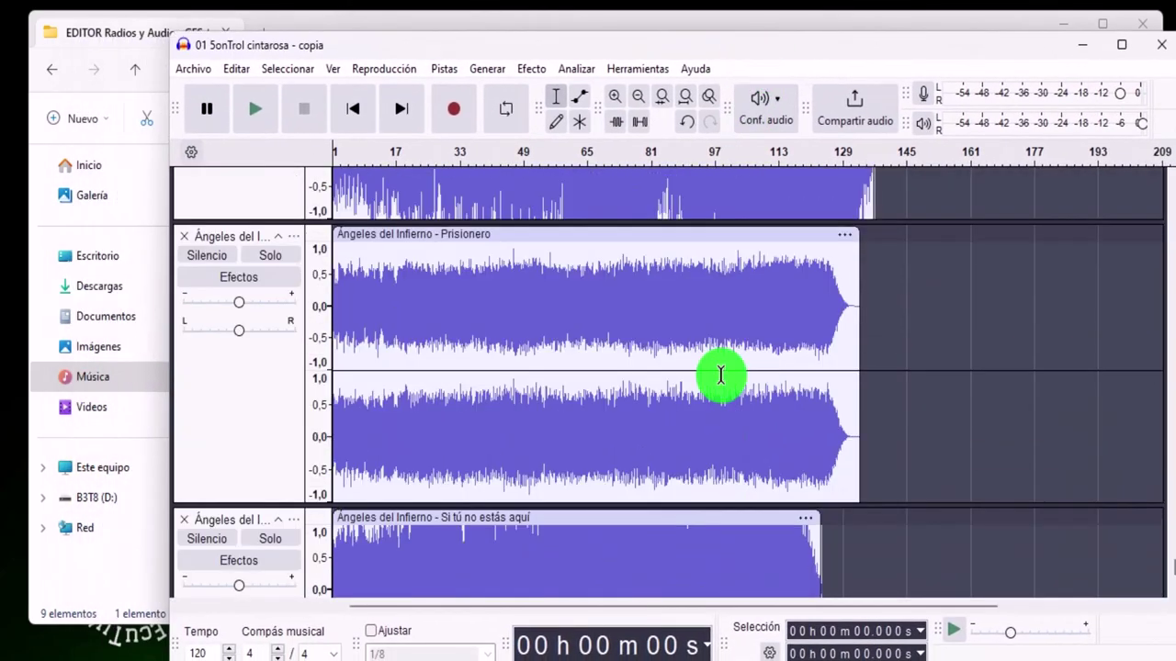
scroll(721, 374, "down", 6)
scroll(721, 375, "down", 4)
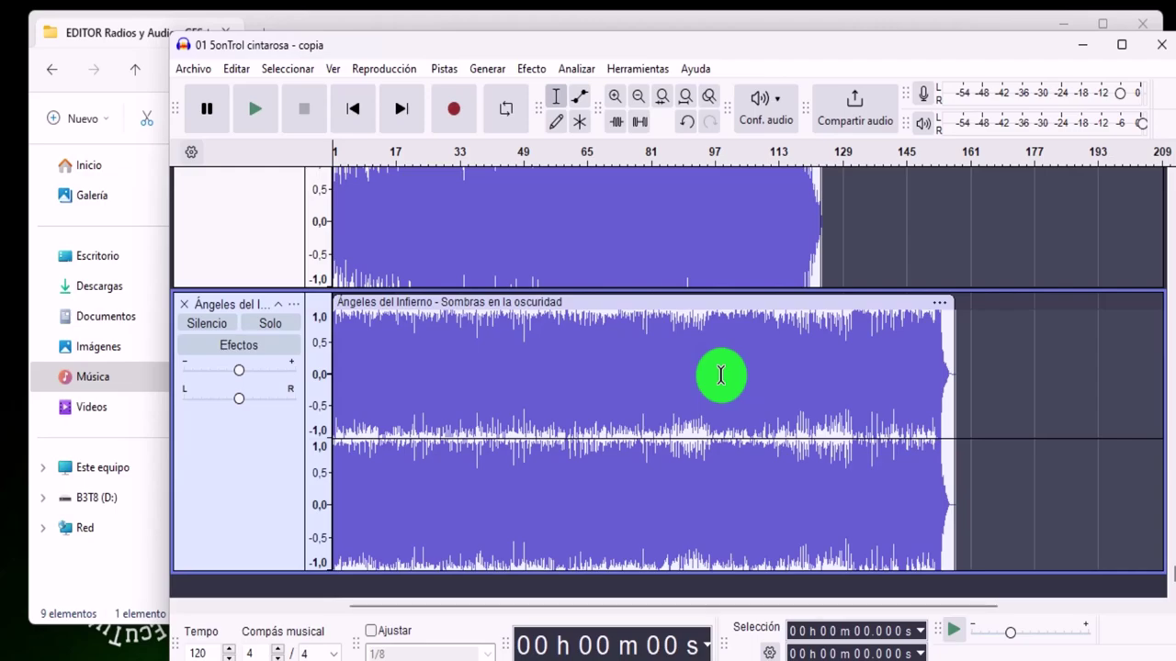
scroll(721, 375, "up", 5)
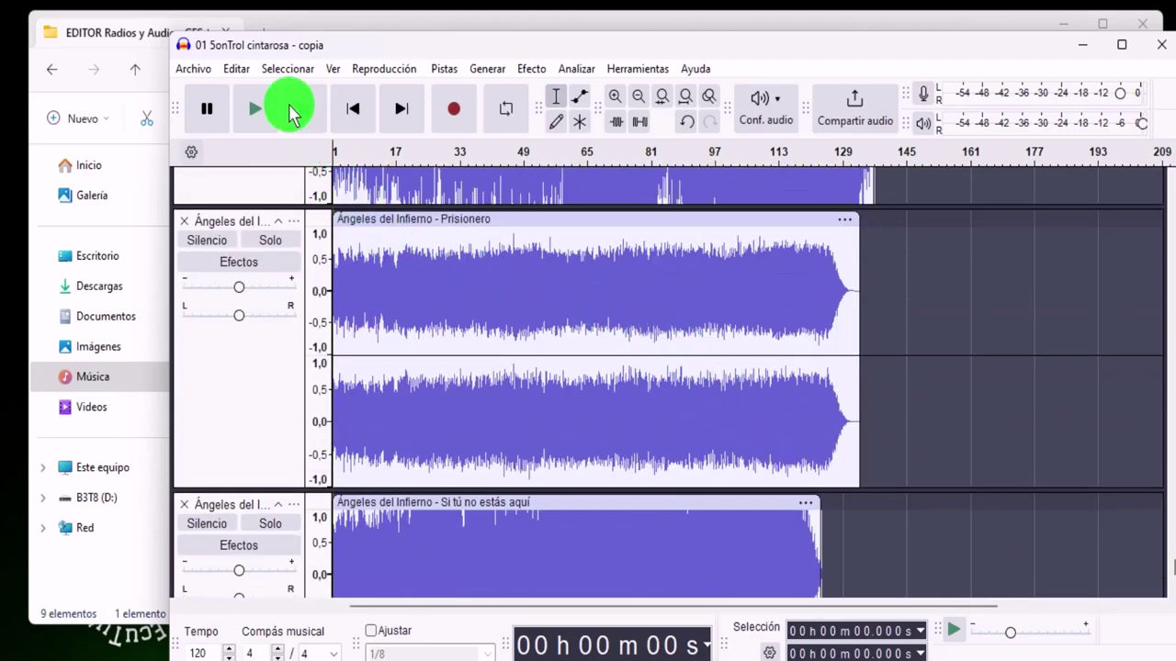
left_click(292, 73)
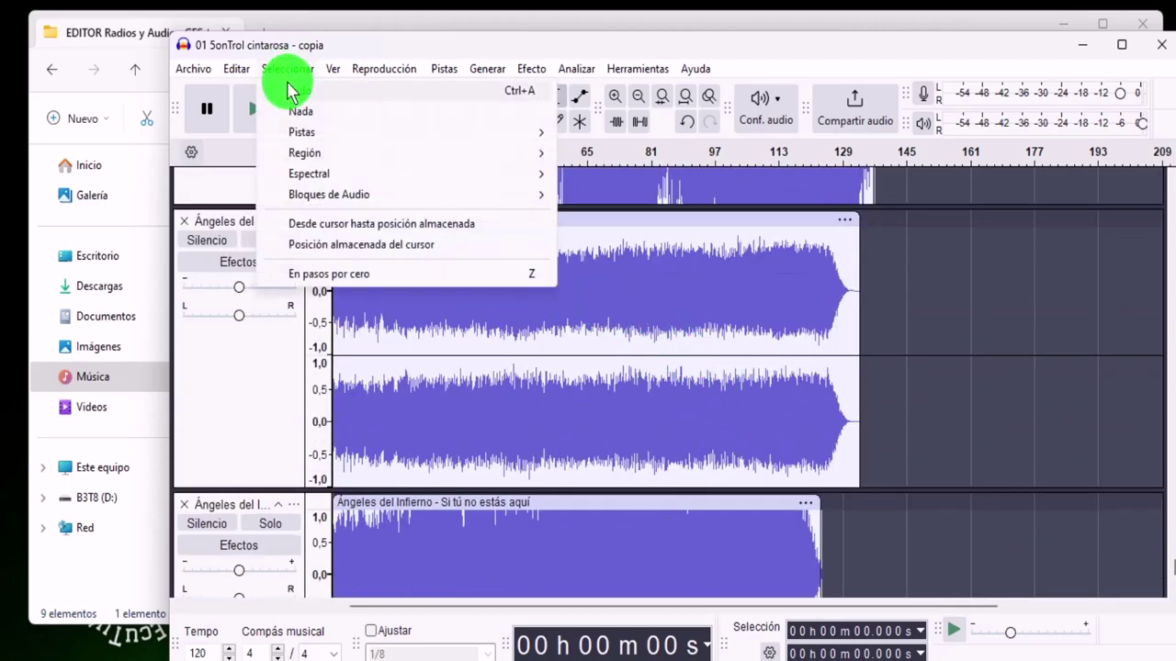
left_click(308, 91)
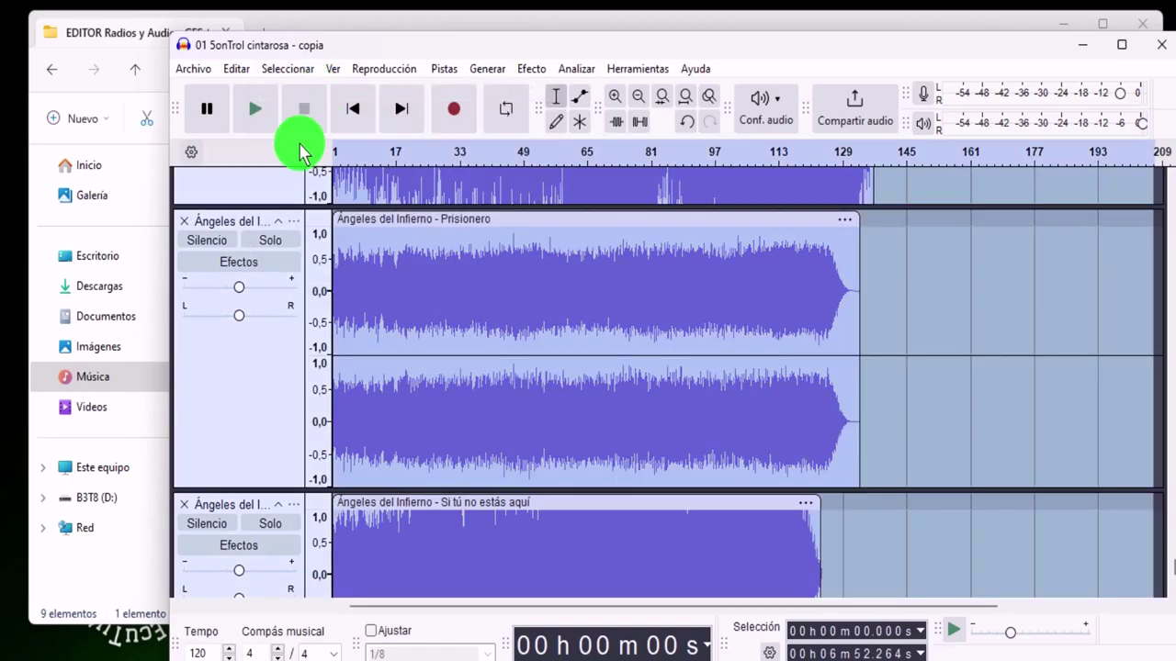
Start an audio export and set its destination to the MI MUSICA RADIO MP3 folder inside RADIOS GTA
left_click(197, 70)
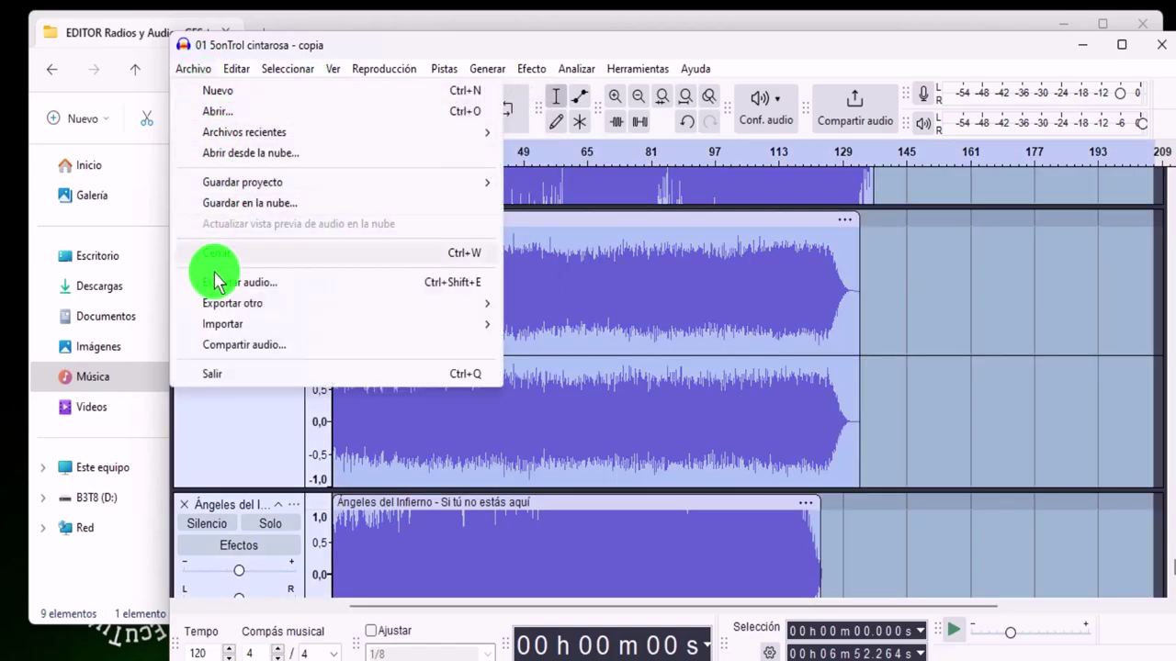
left_click(309, 284)
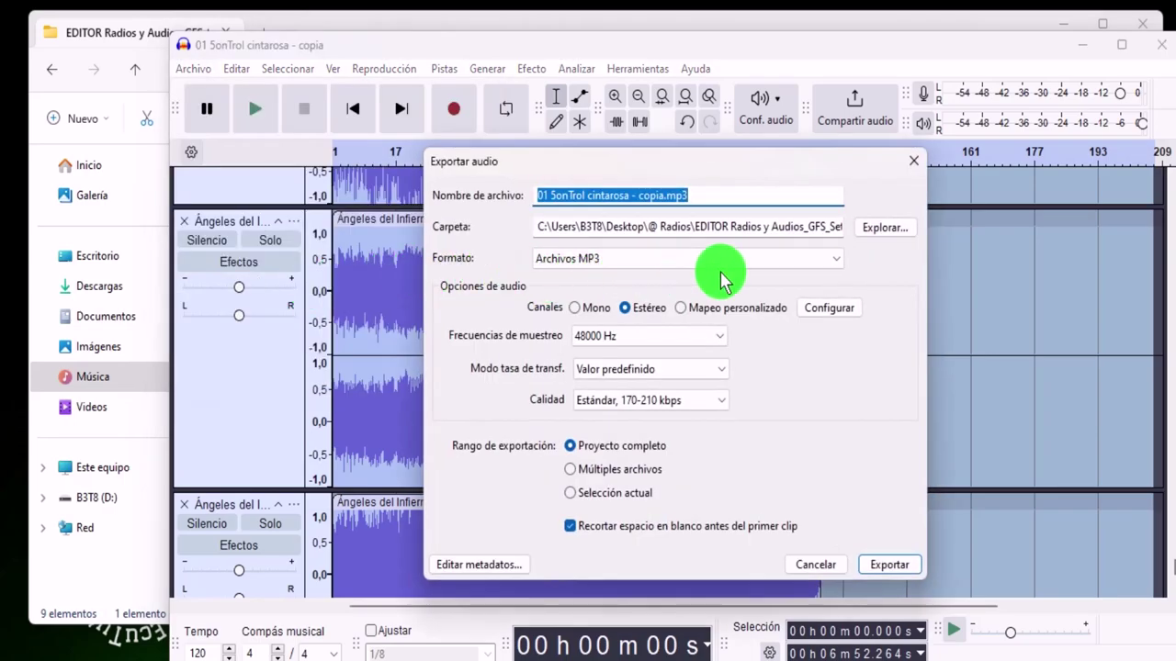
left_click(884, 227)
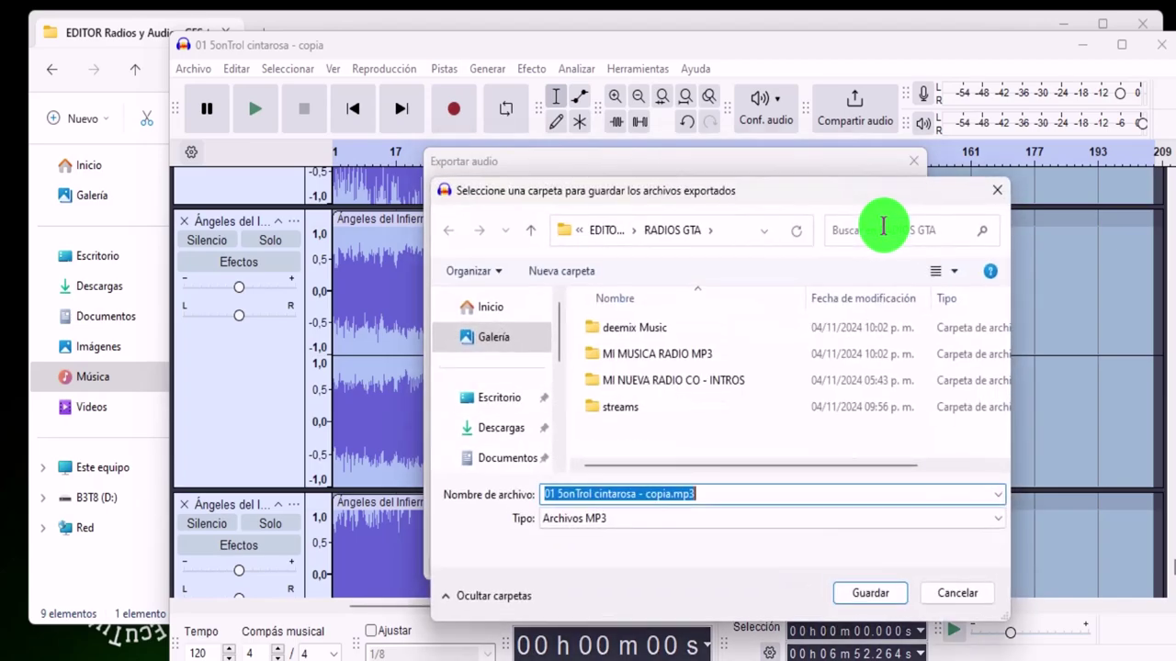
left_click_drag(764, 192, 796, 169)
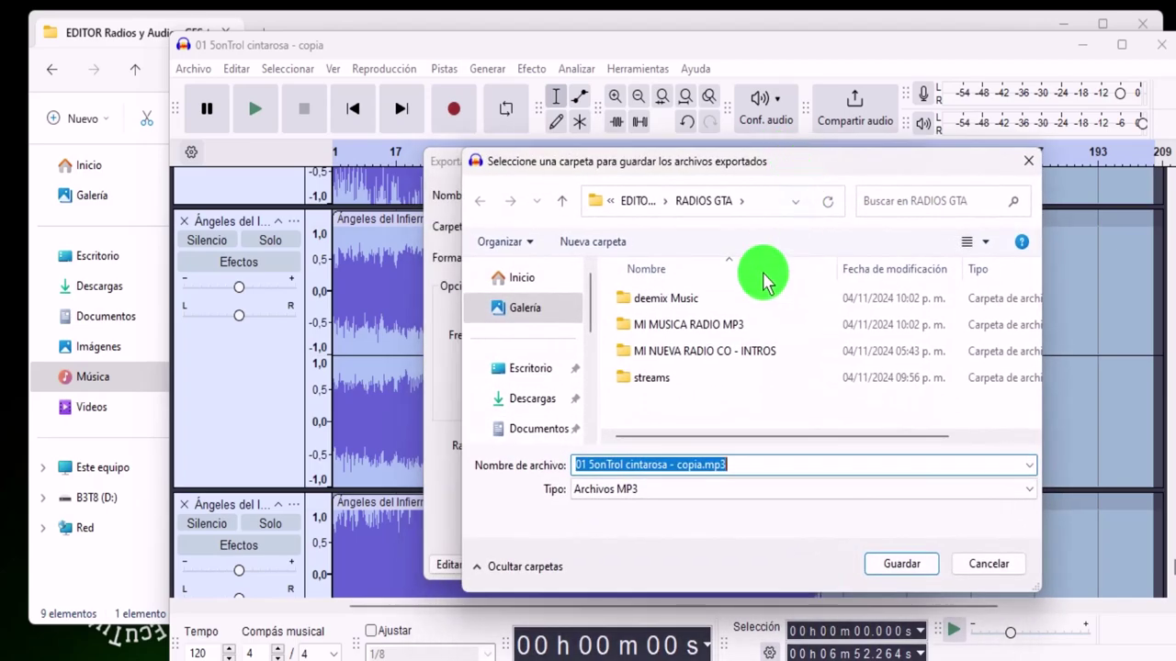
double_click(695, 327)
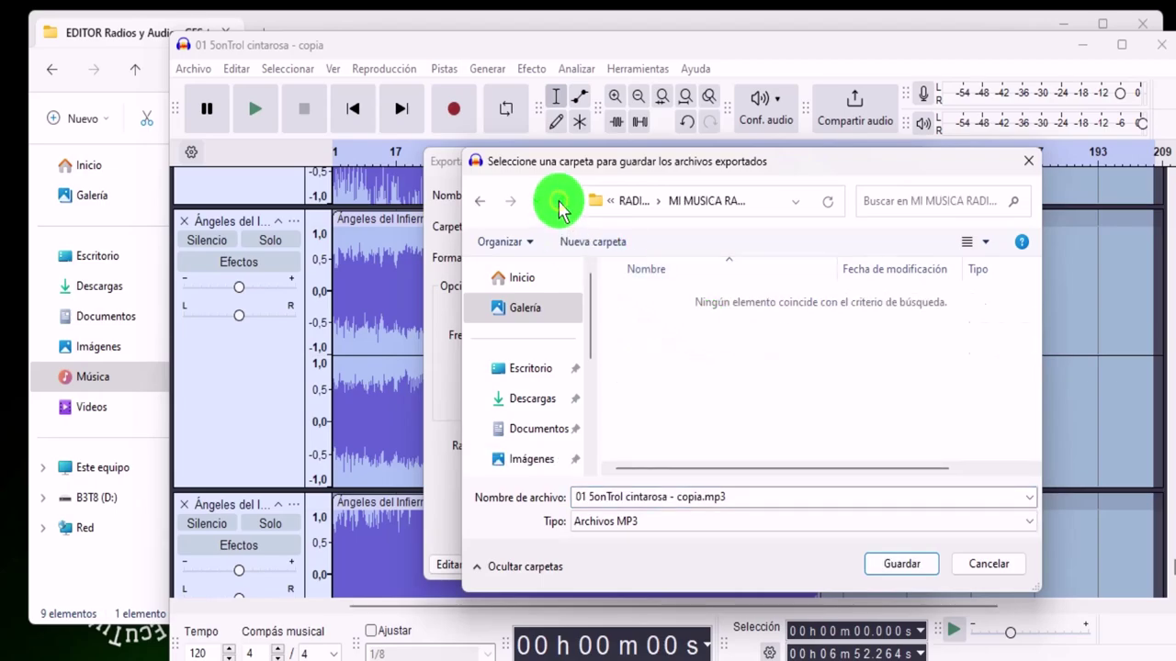
left_click(561, 201)
left_click(700, 327)
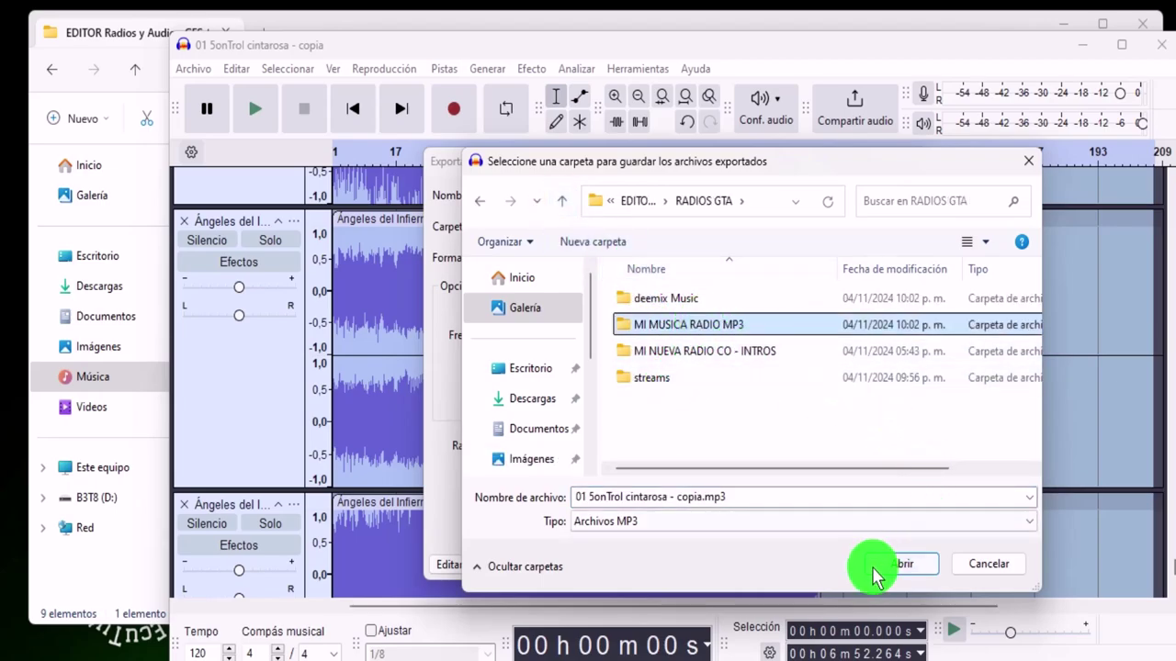
left_click(901, 564)
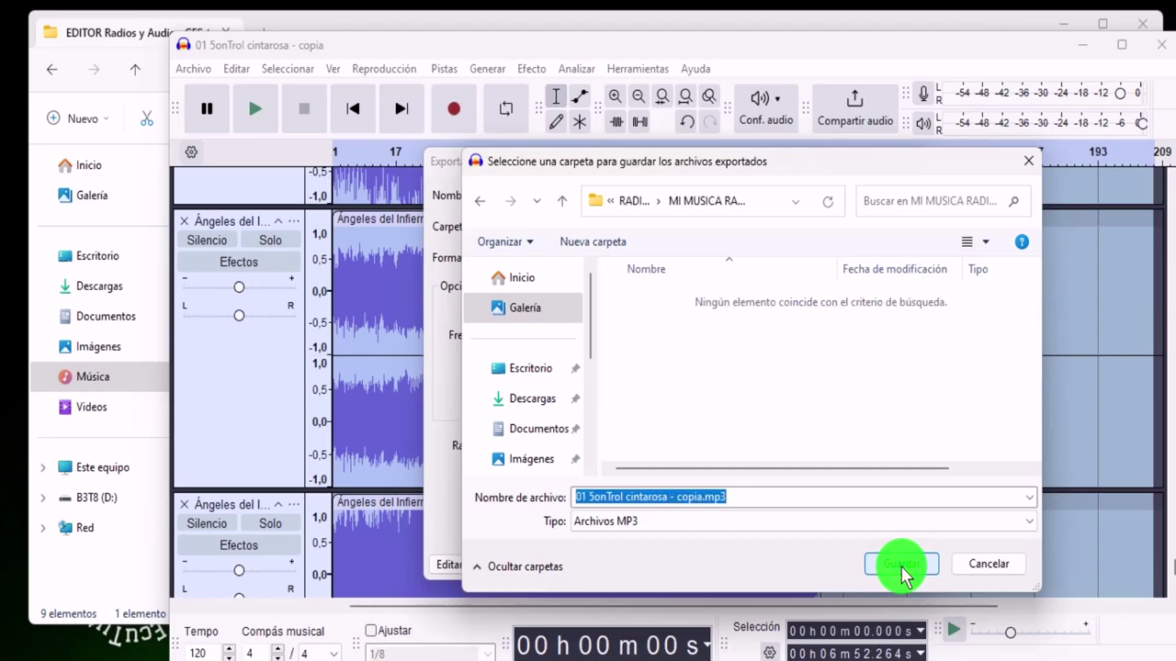
left_click(901, 565)
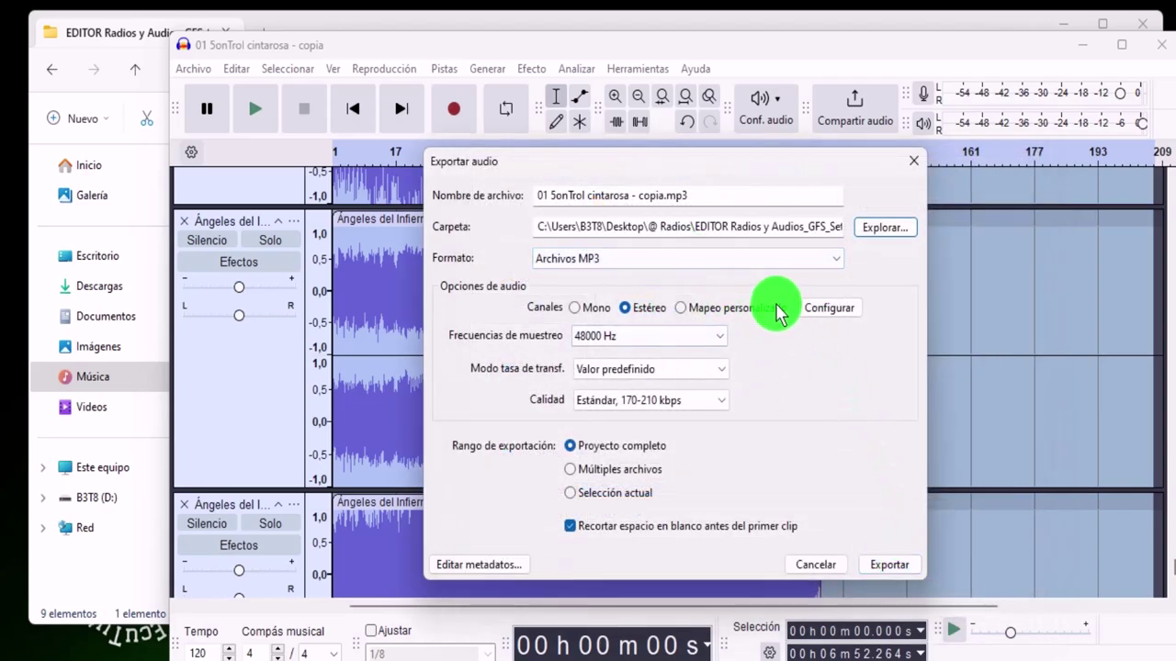
Set the export to Archivos Ogg Vorbis with a custom 24000 Hz sample rate and the range Múltiples archivos
left_click(831, 259)
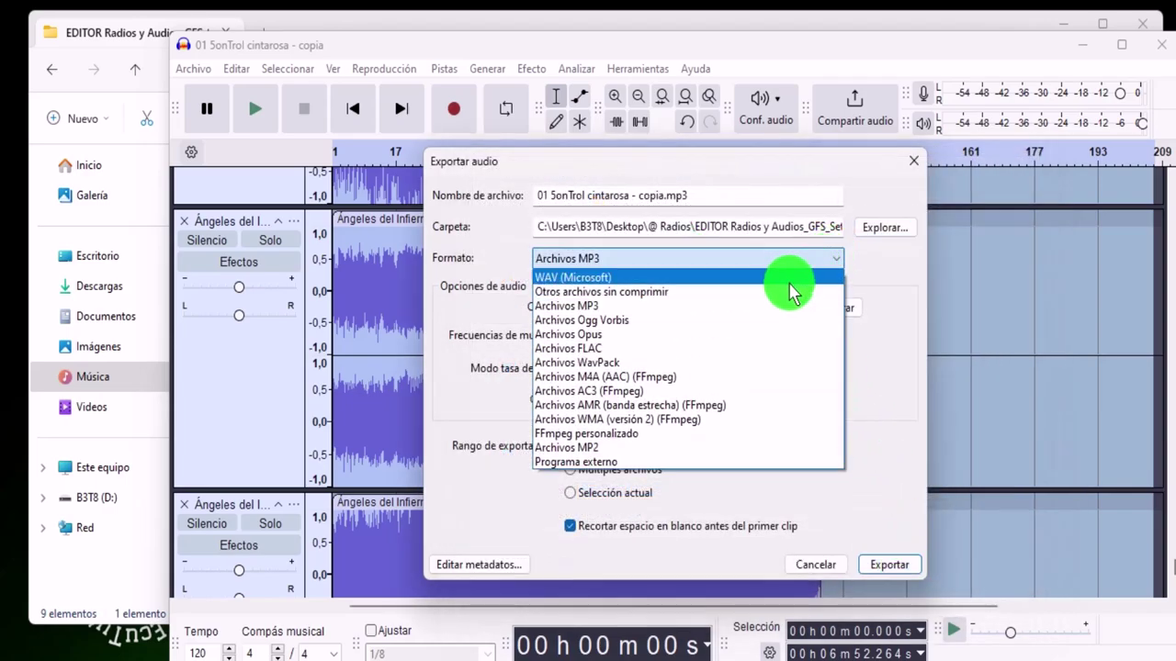
left_click(647, 321)
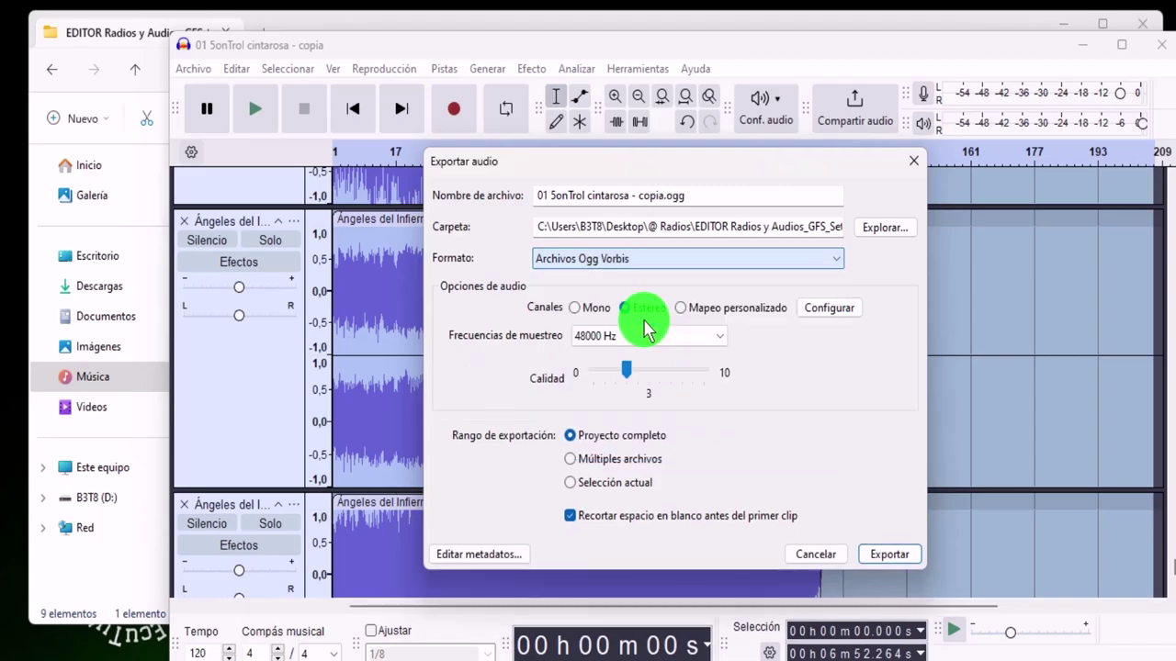
left_click(712, 340)
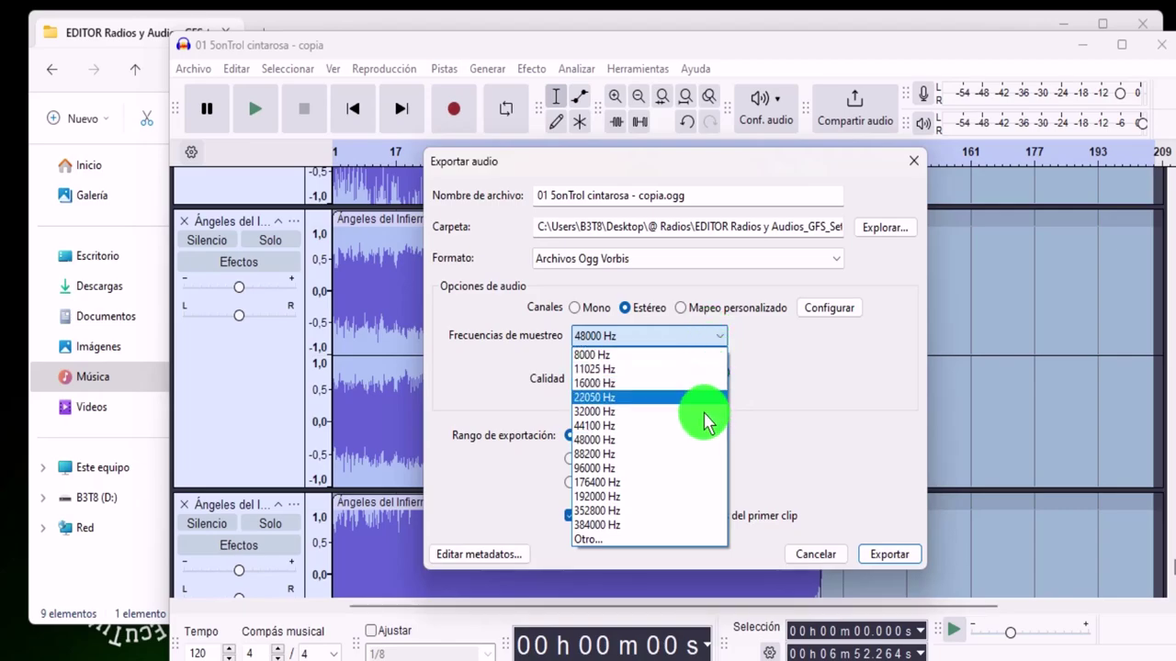
left_click(624, 540)
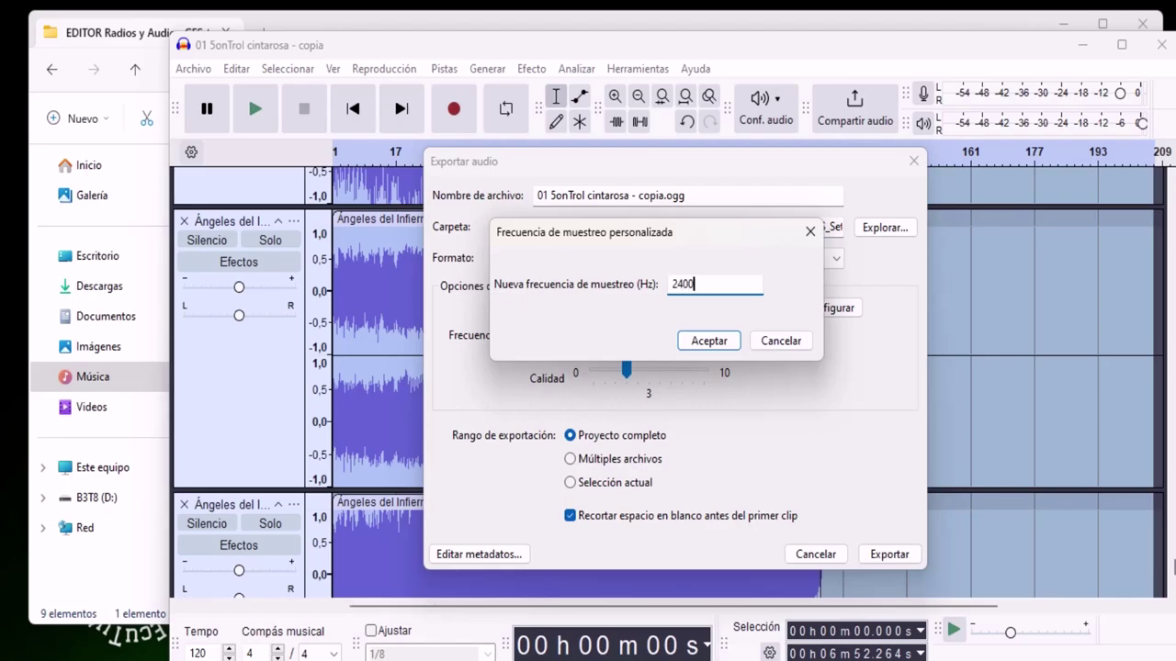
left_click(731, 341)
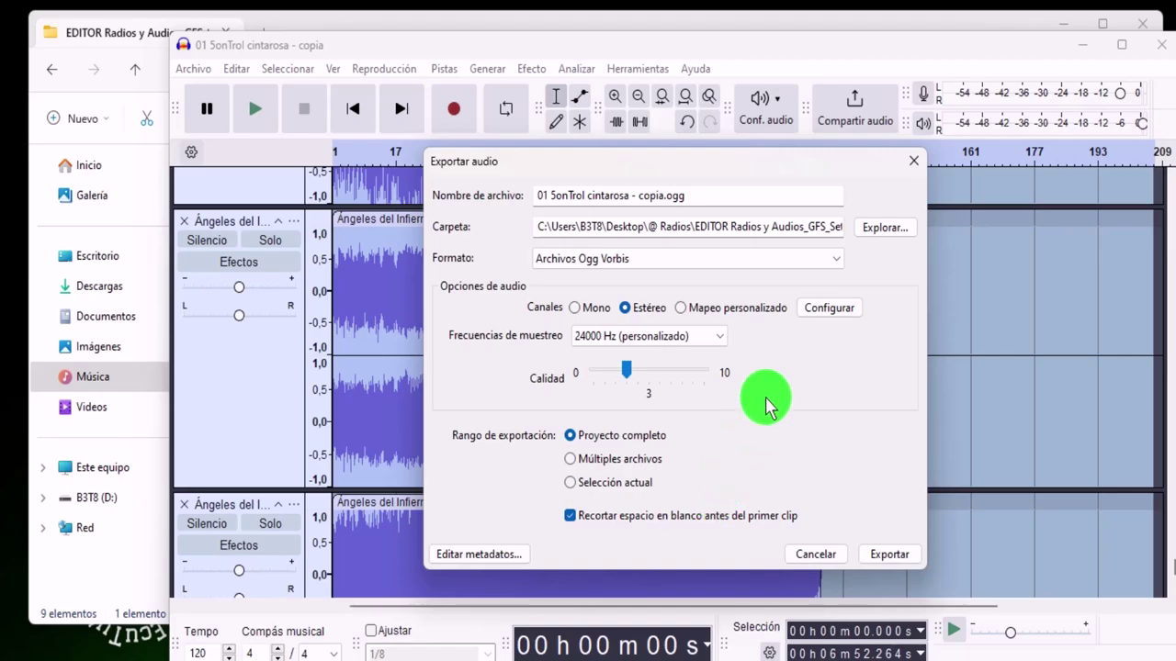
left_click(574, 458)
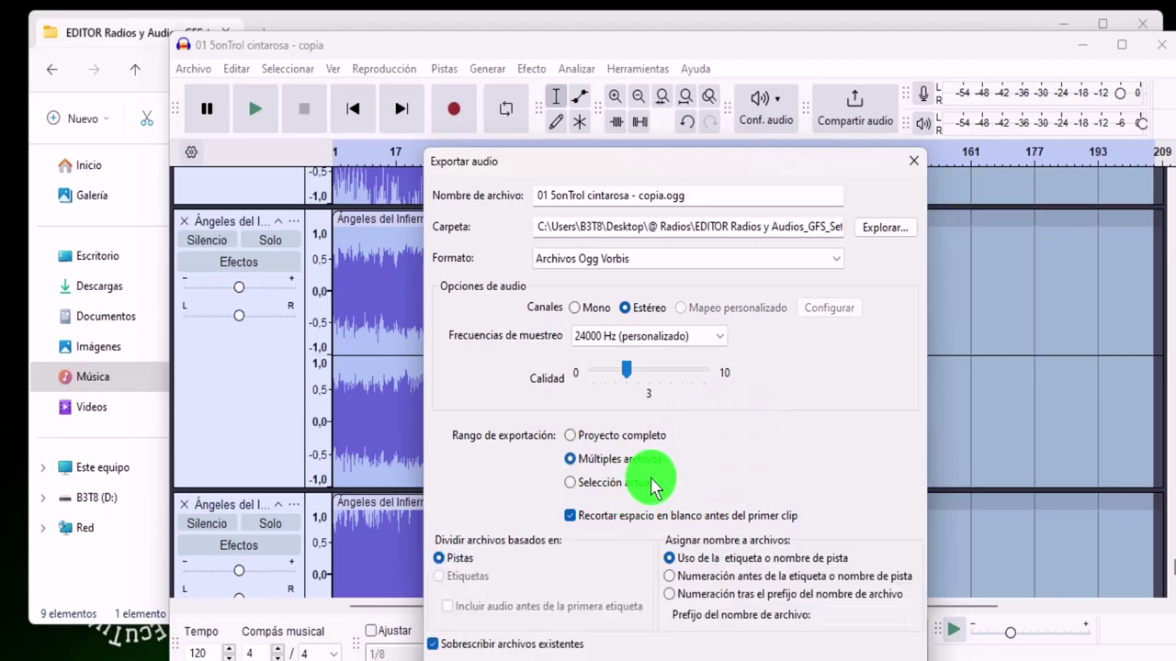
left_click_drag(712, 163, 708, 58)
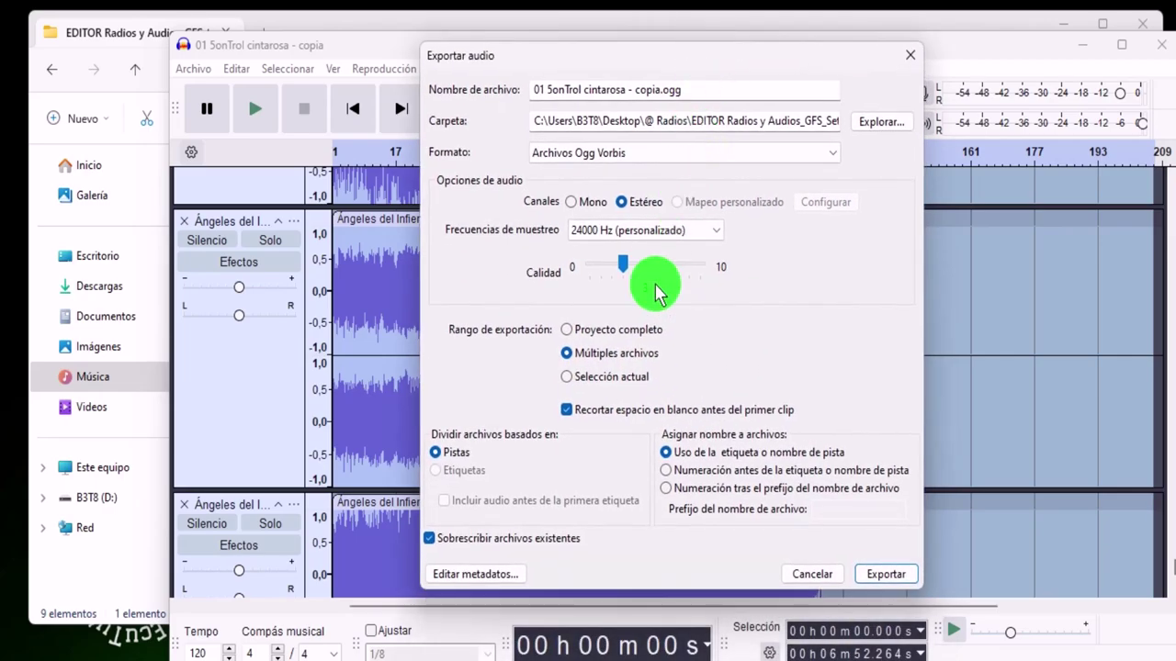
Clear the metadata tags of 01 5onTrol cintarosa - copia.ogg and export the tracks, checking the list of exported files
left_click(482, 575)
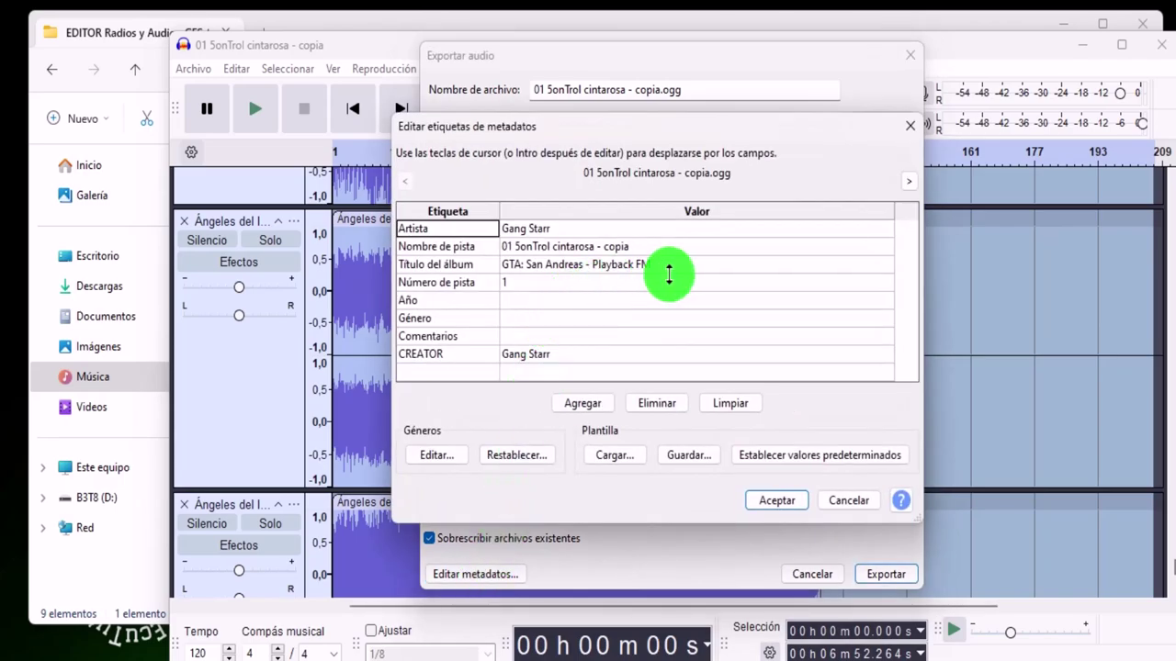
left_click(729, 404)
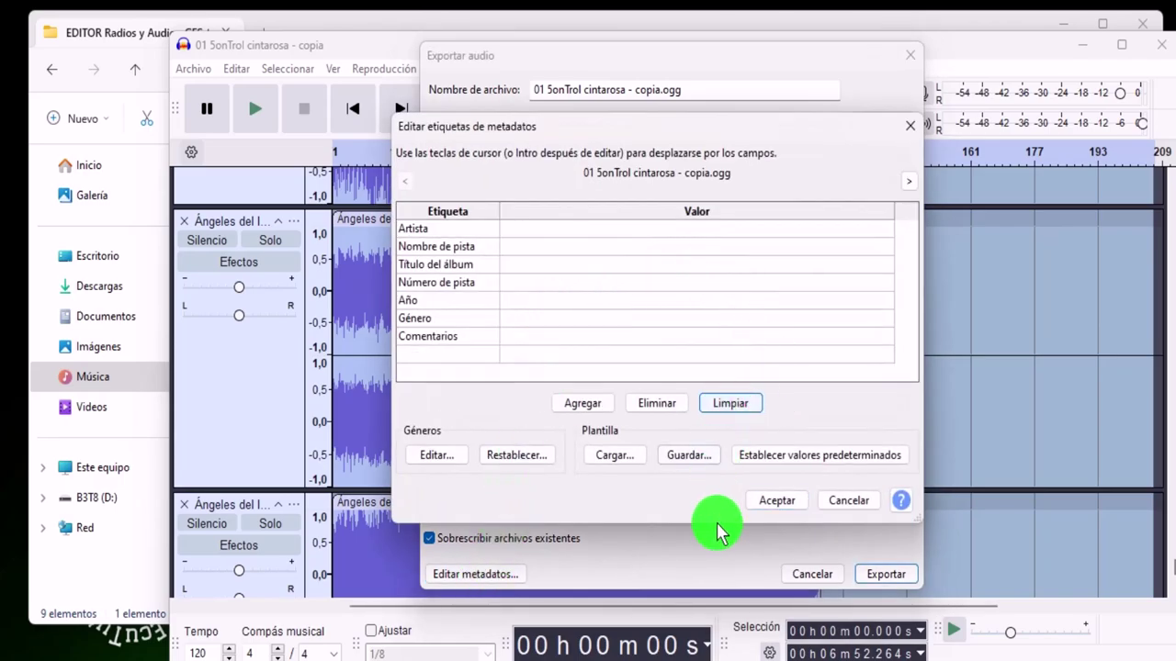
left_click(768, 503)
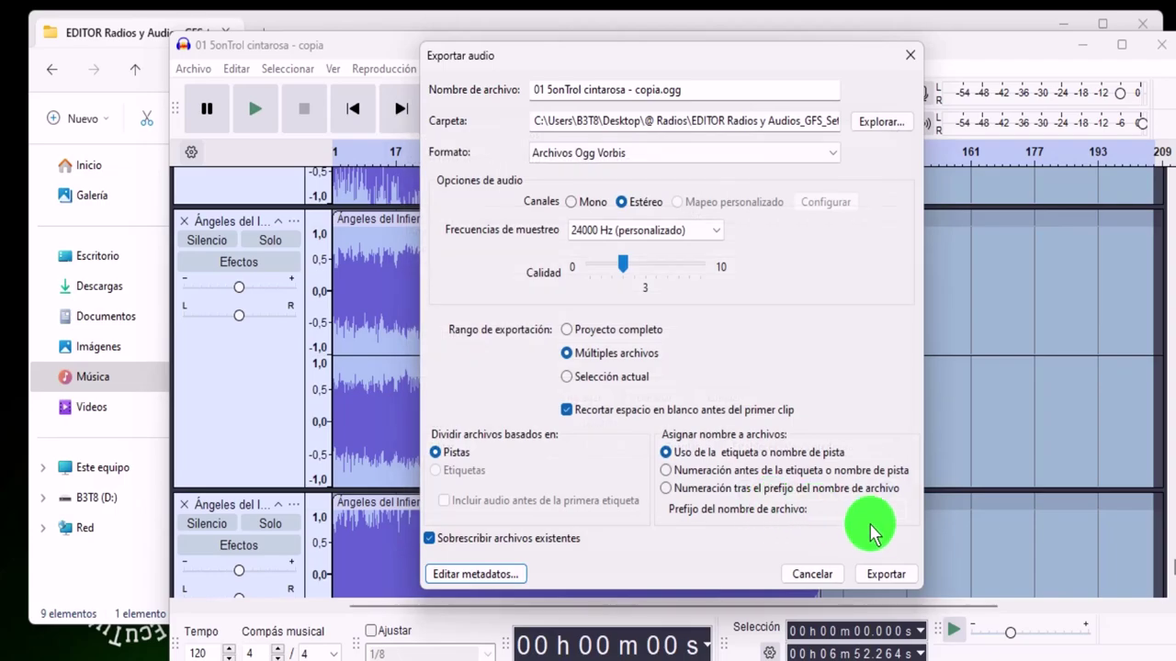
left_click(885, 577)
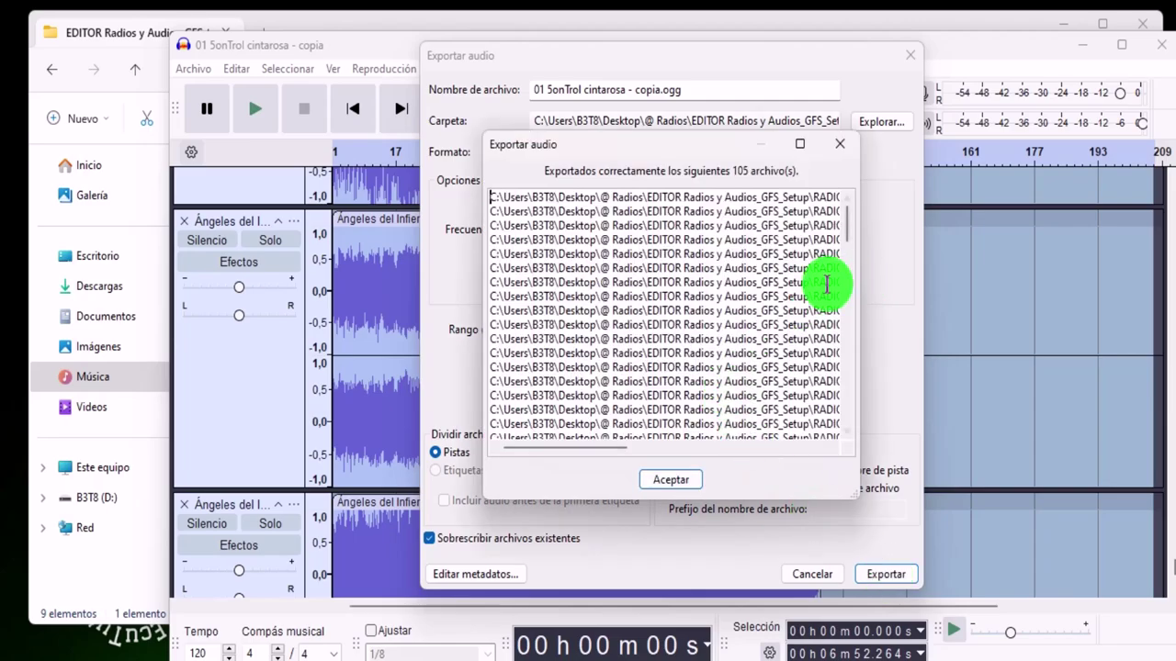
left_click_drag(594, 450, 486, 432)
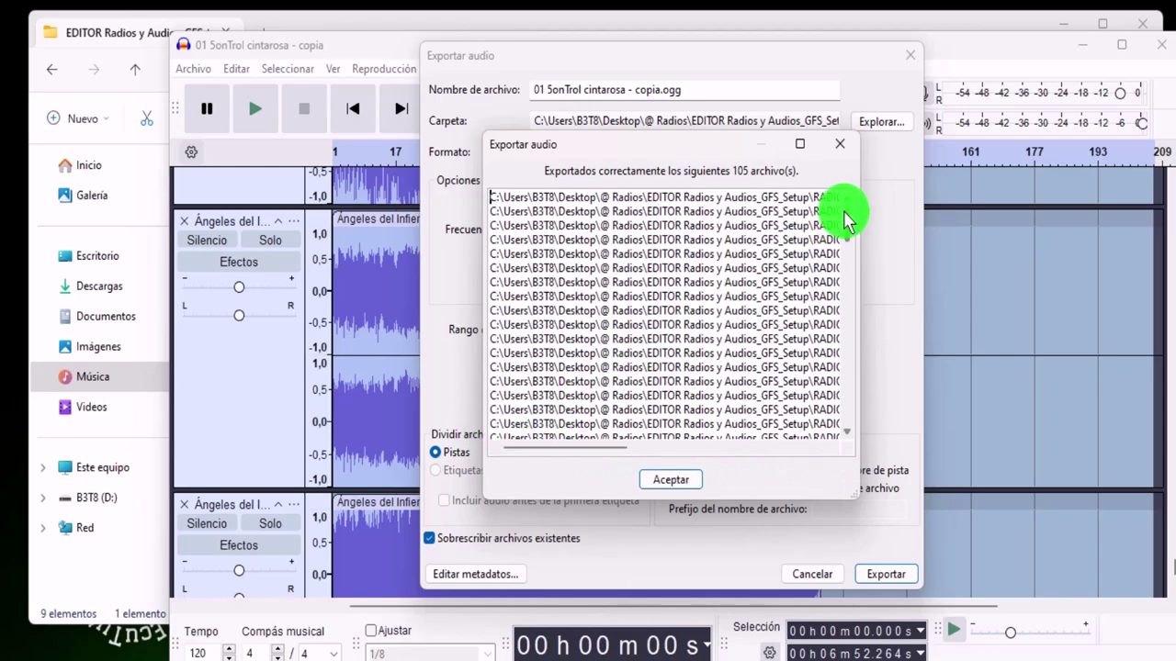
Look through the list of exported files, dismiss the export report and close the Audacity project without saving it
left_click_drag(845, 220, 845, 407)
left_click(689, 478)
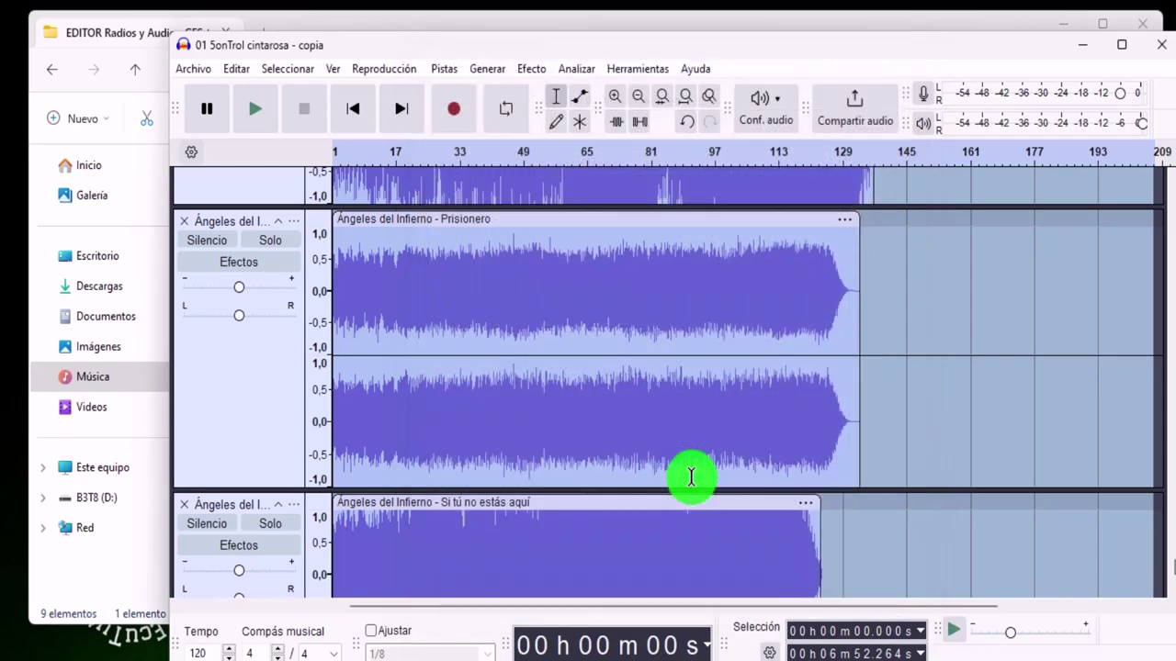
left_click(1153, 55)
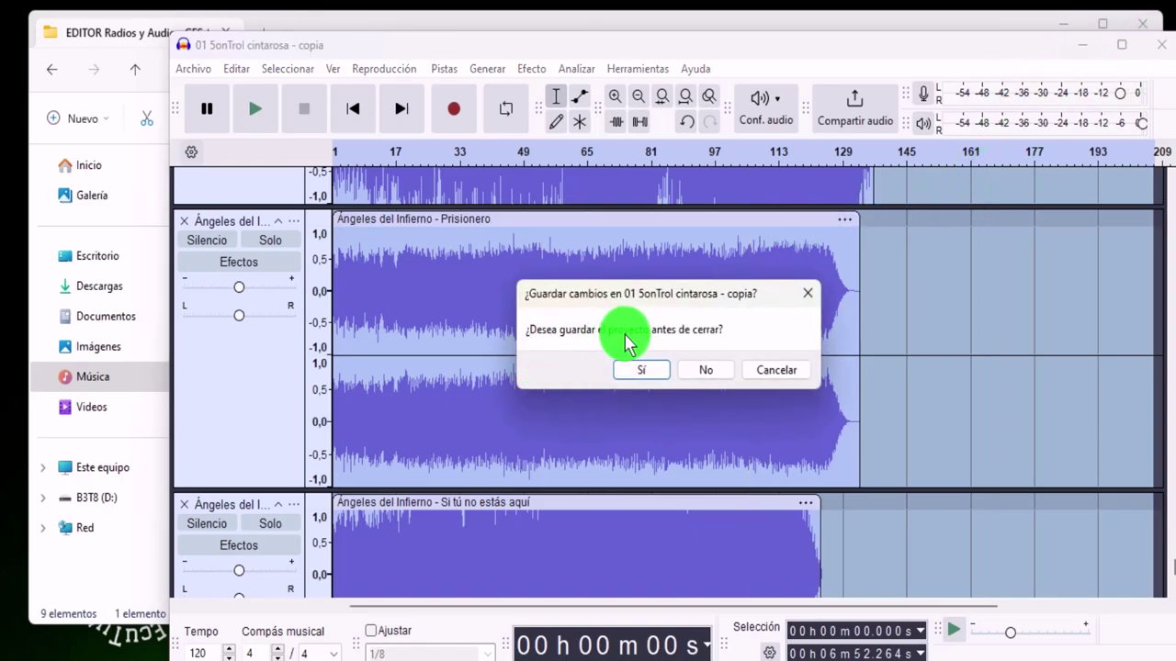
left_click(707, 370)
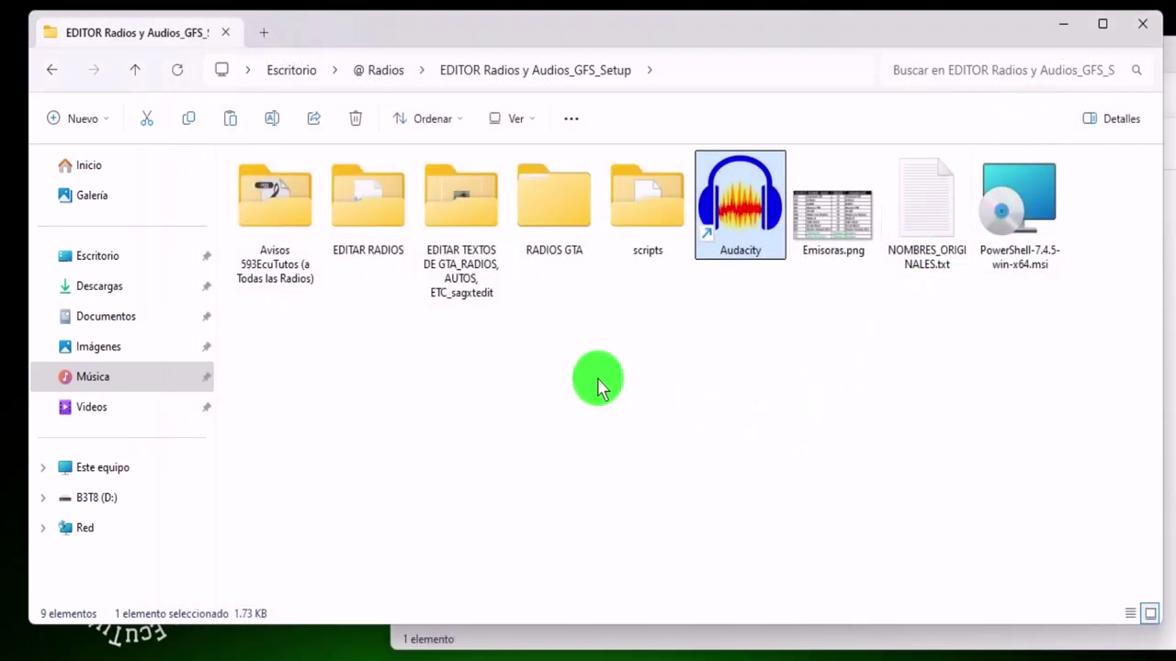
Open the MI MUSICA RADIO MP3 folder inside RADIOS GTA and widen the Nombre column to show the full file names
double_click(567, 215)
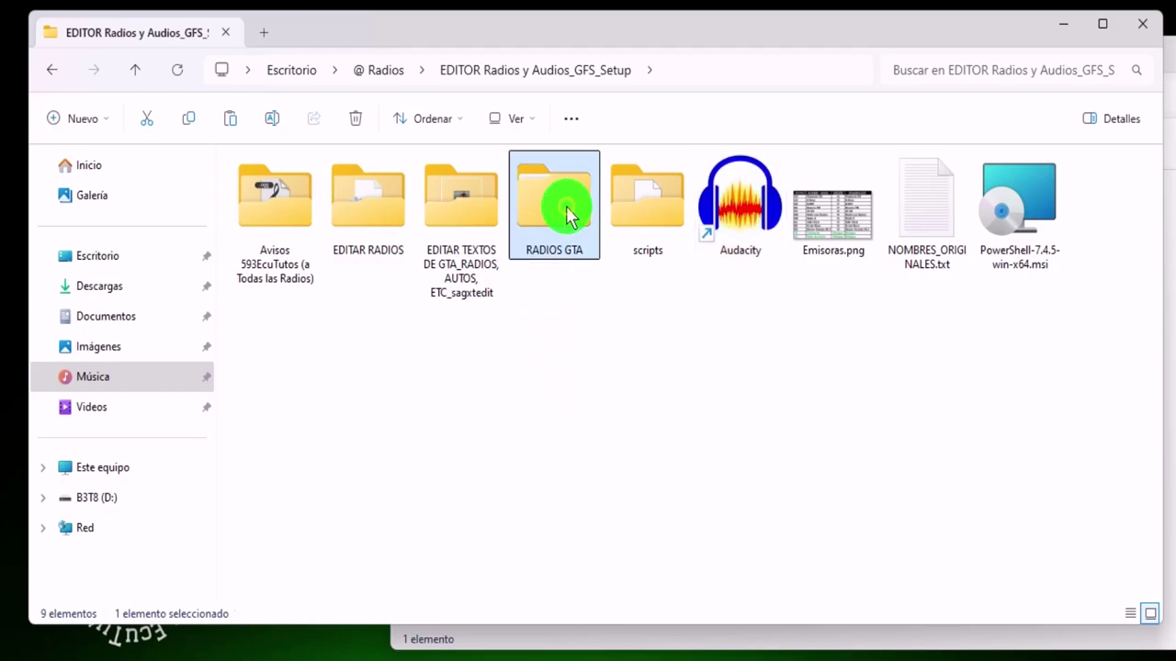
double_click(365, 213)
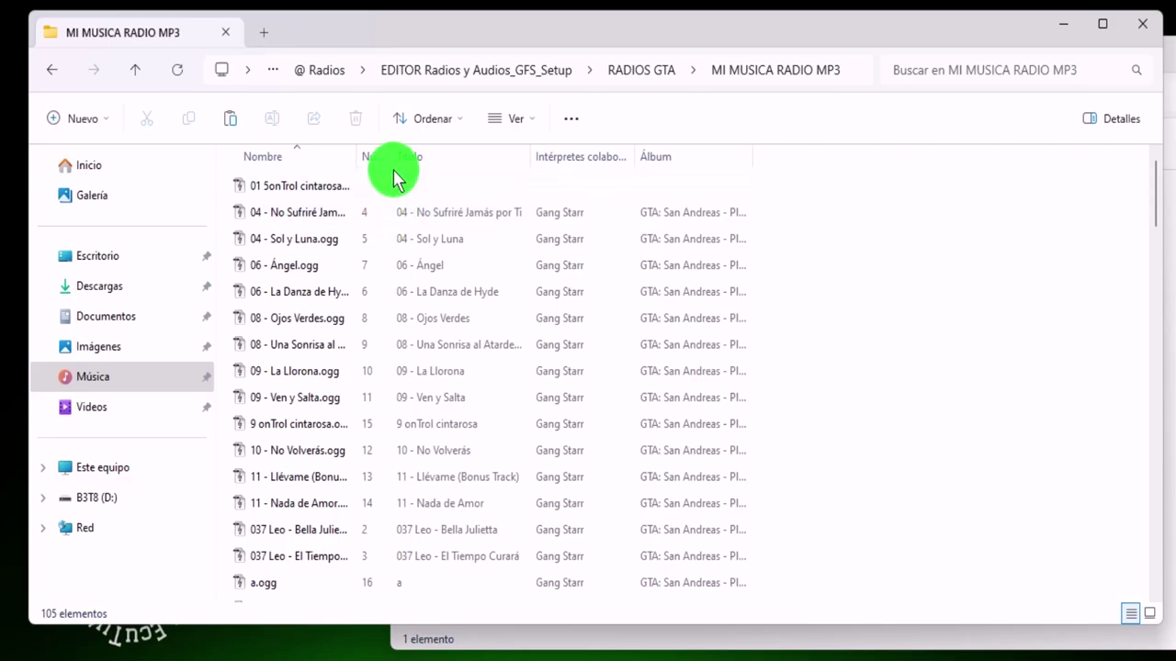
left_click_drag(359, 153, 462, 153)
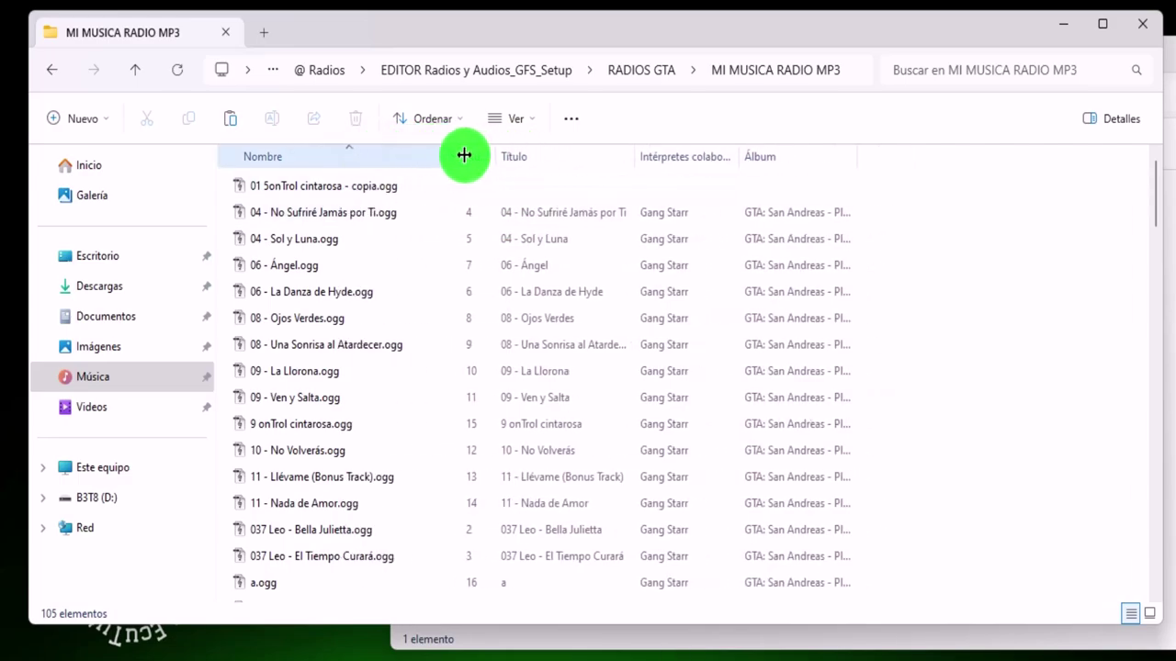
left_click(389, 187)
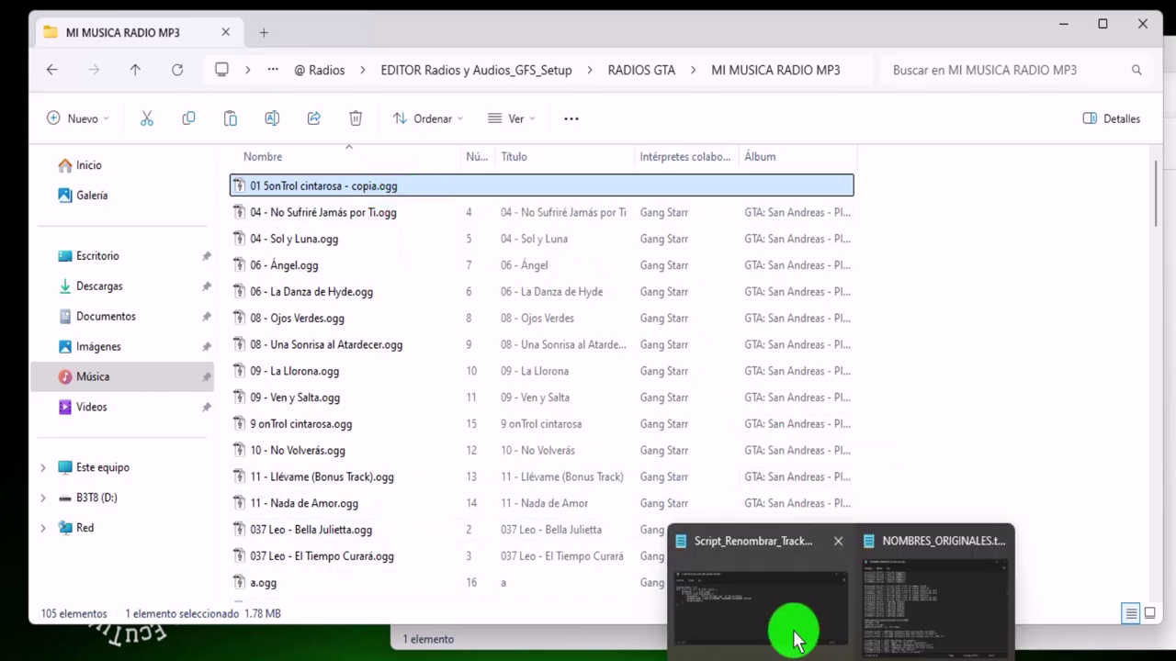
Switch to the Script_Renombrar_Track_000_.txt Notepad window and place it beside the song file list
left_click(795, 640)
left_click_drag(609, 215, 979, 189)
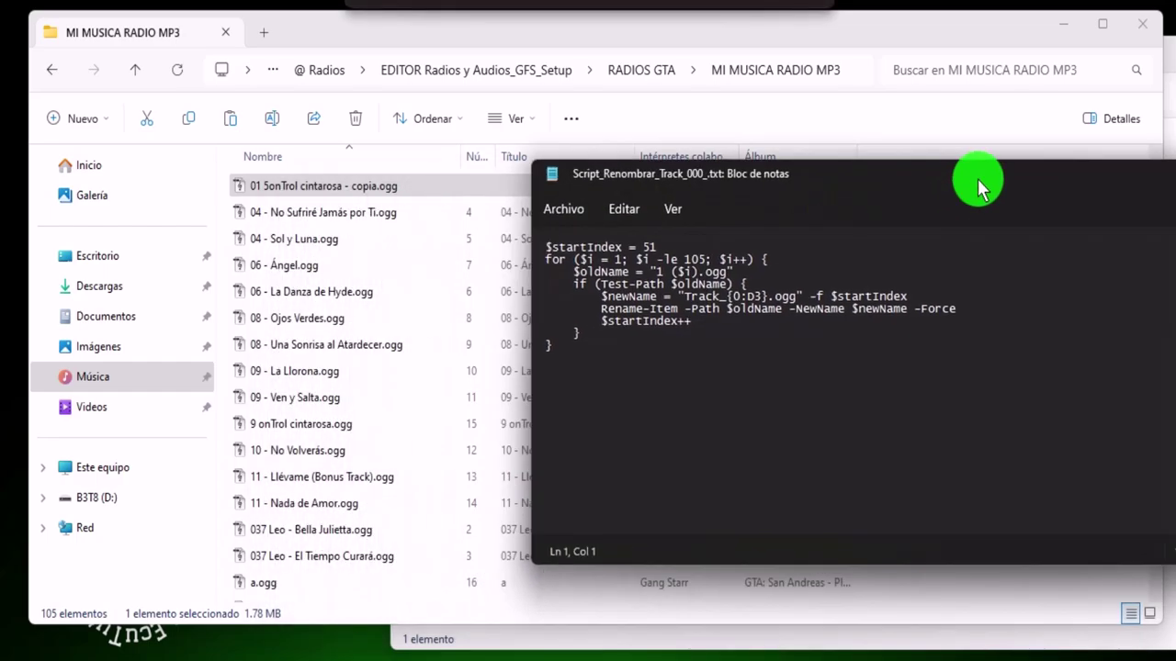
left_click(352, 189)
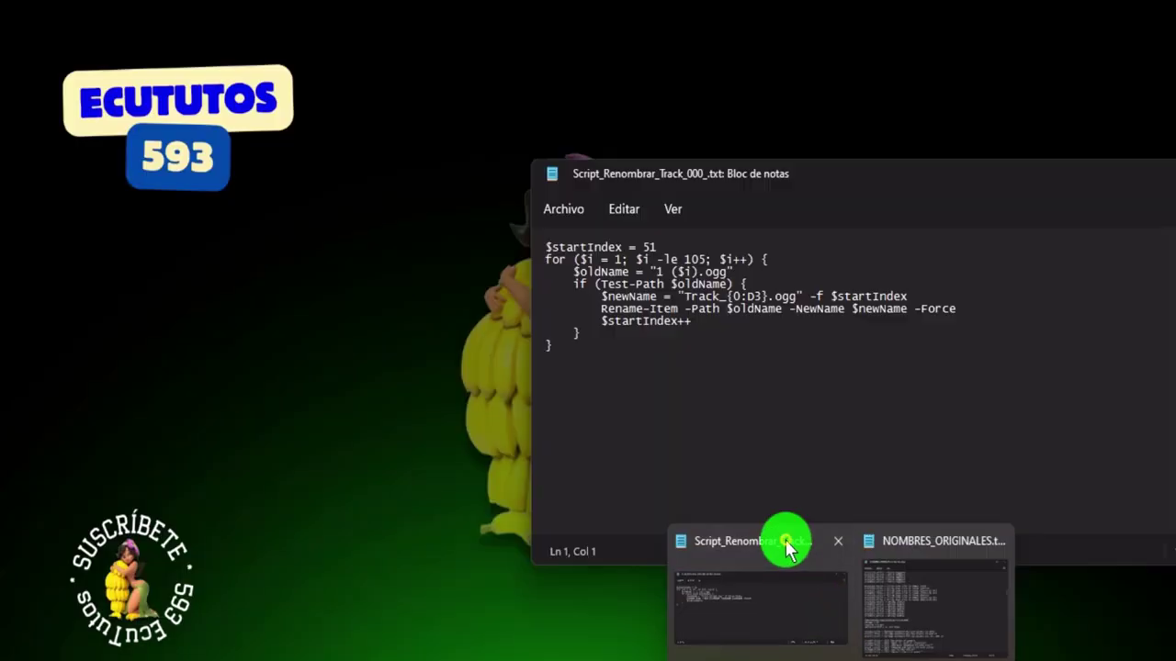
left_click(793, 578)
left_click_drag(797, 183, 885, 130)
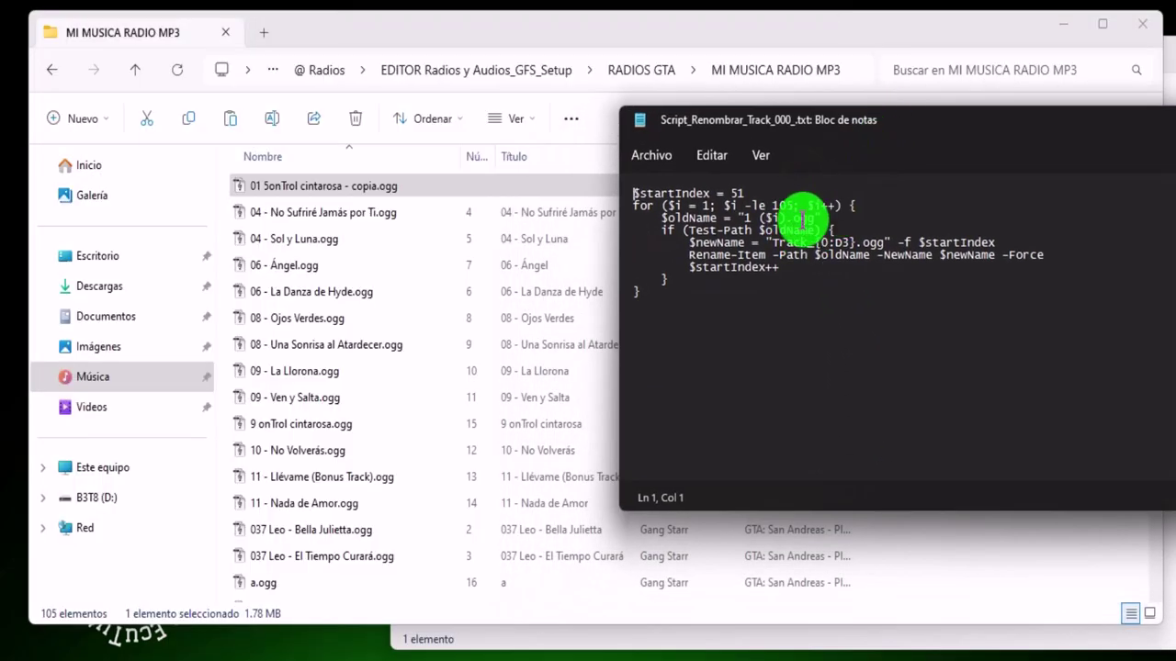
Select all the Ogg files in MI MUSICA RADIO MP3 and batch-rename them with the base name 1
left_click(315, 188)
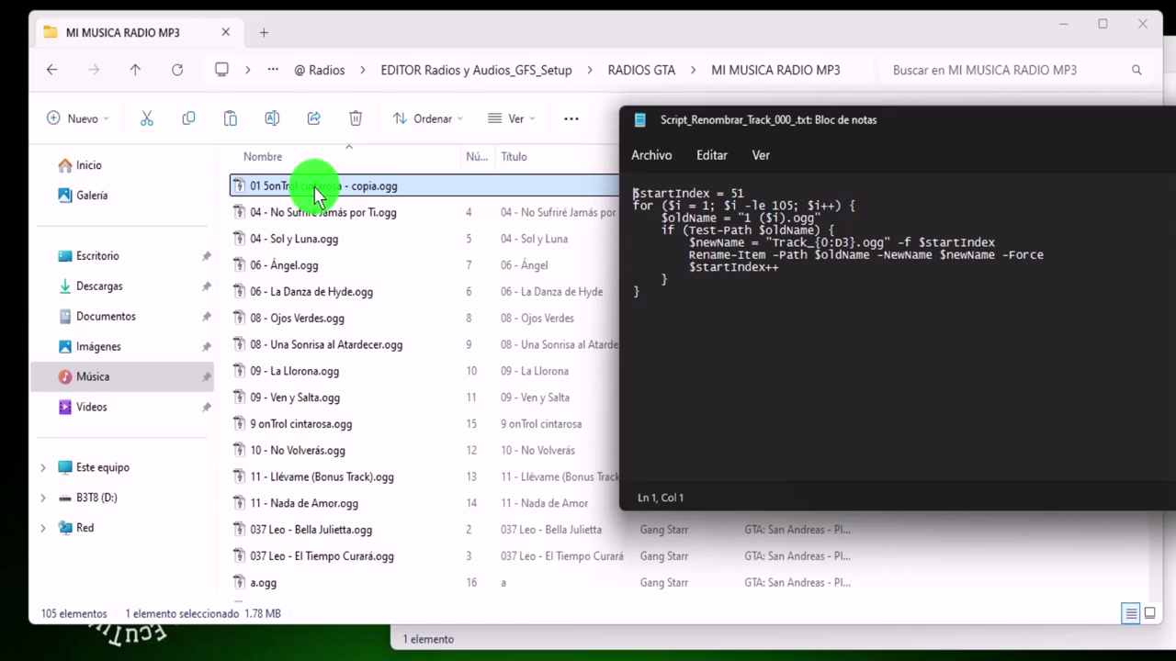
right_click(315, 190)
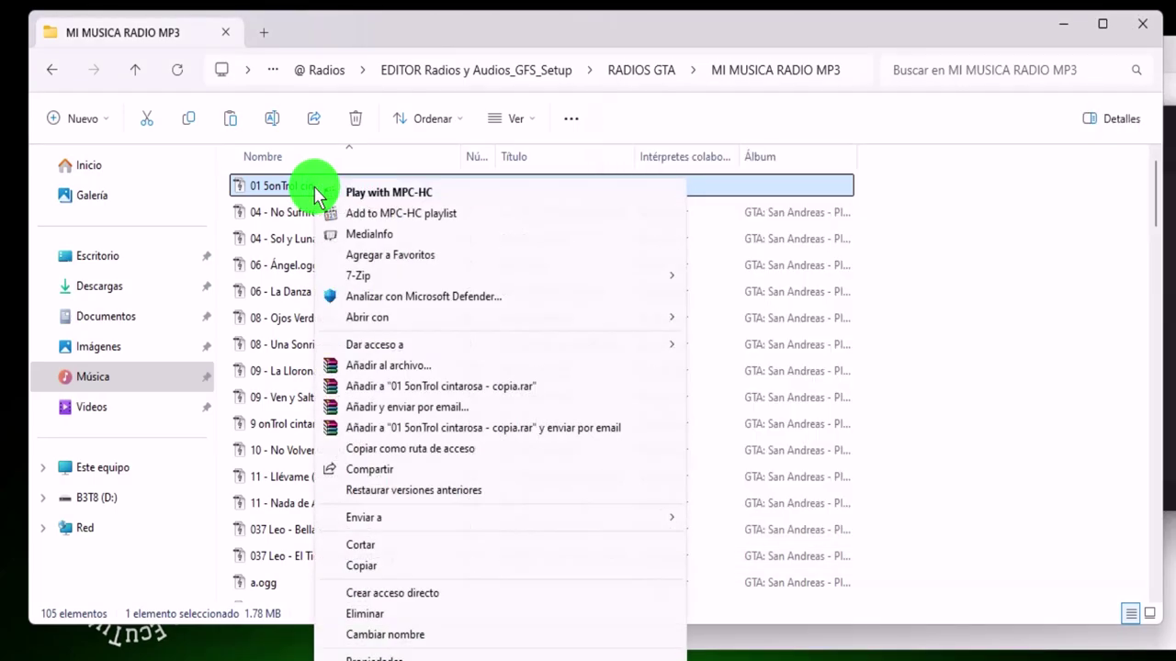
left_click(1070, 501)
key("ctrl+a")
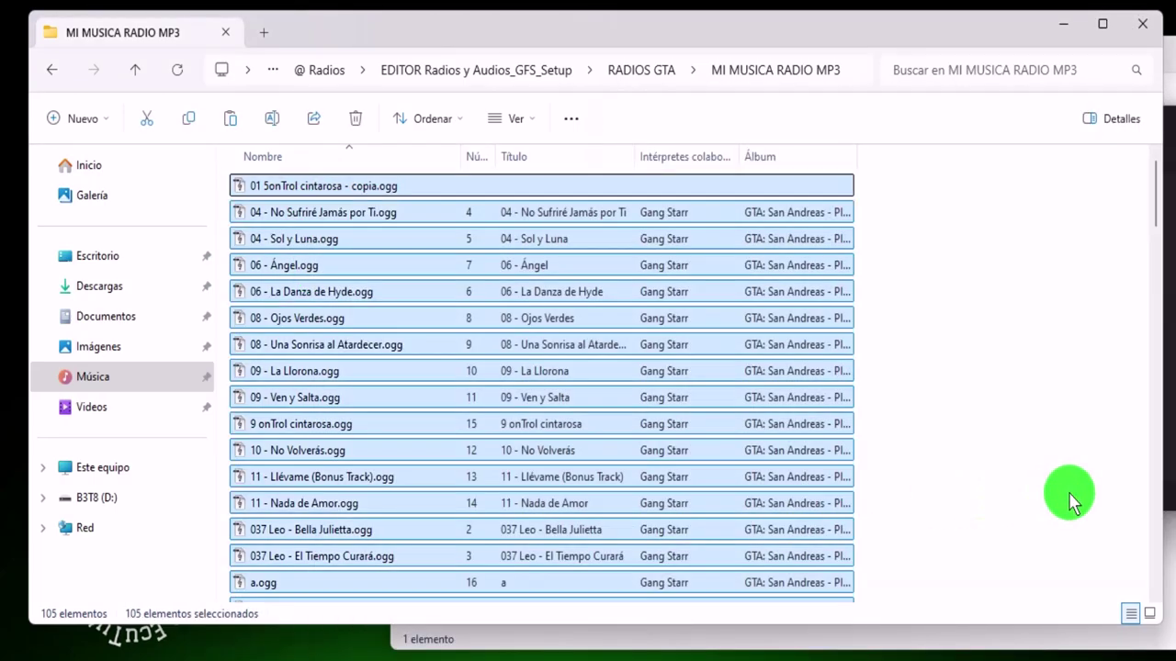
right_click(392, 415)
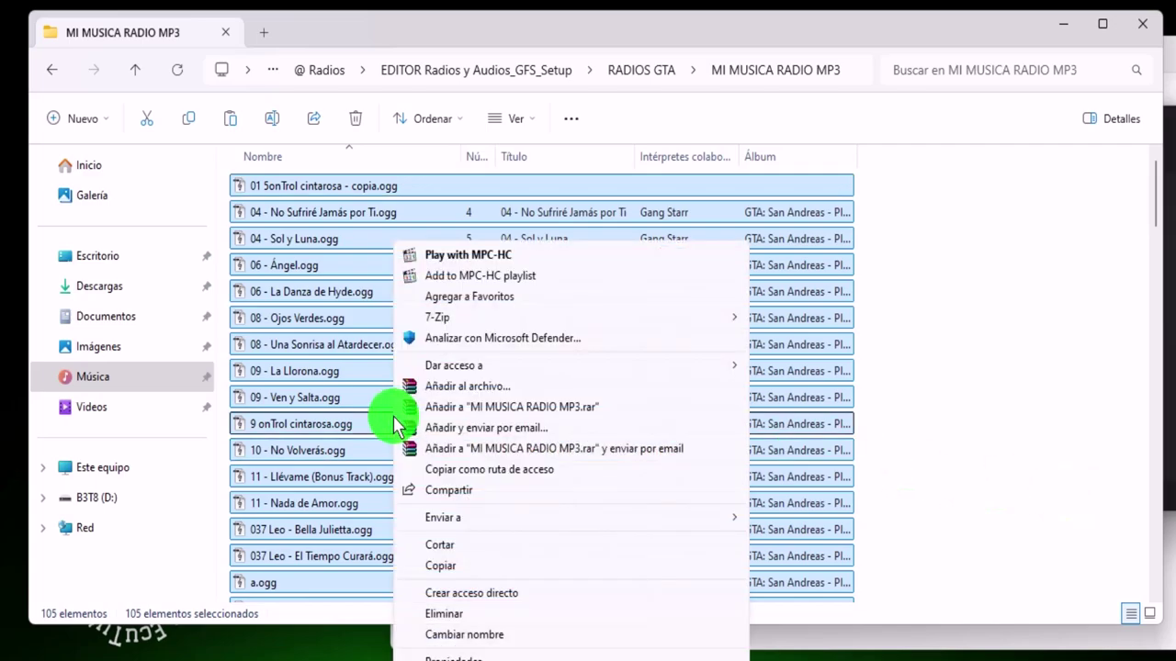
left_click(459, 633)
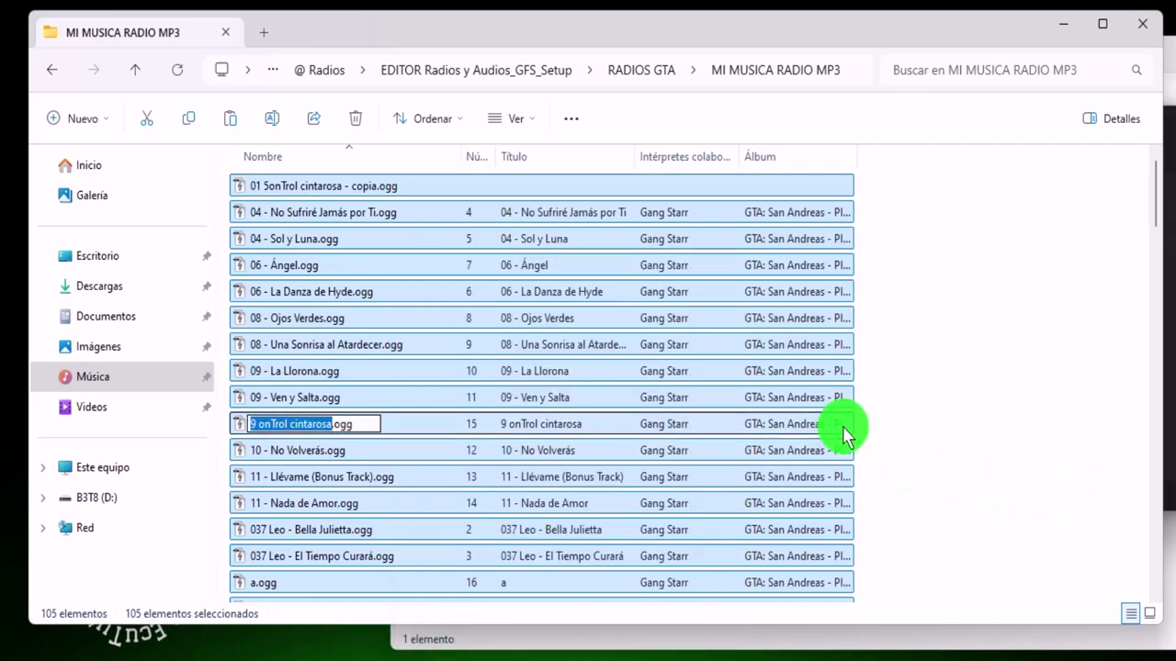
type("1")
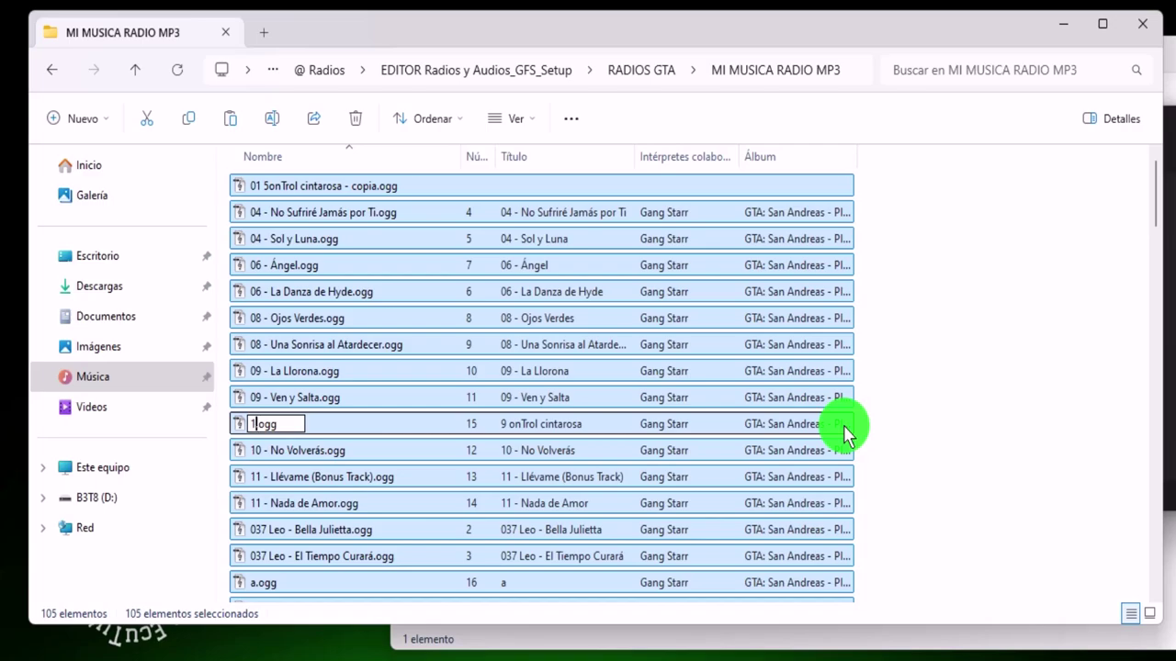
left_click(1034, 289)
Compare the renamed files with the old and new .ogg name patterns in the Script_Renombrar_Track_000_.txt script
left_click(340, 187)
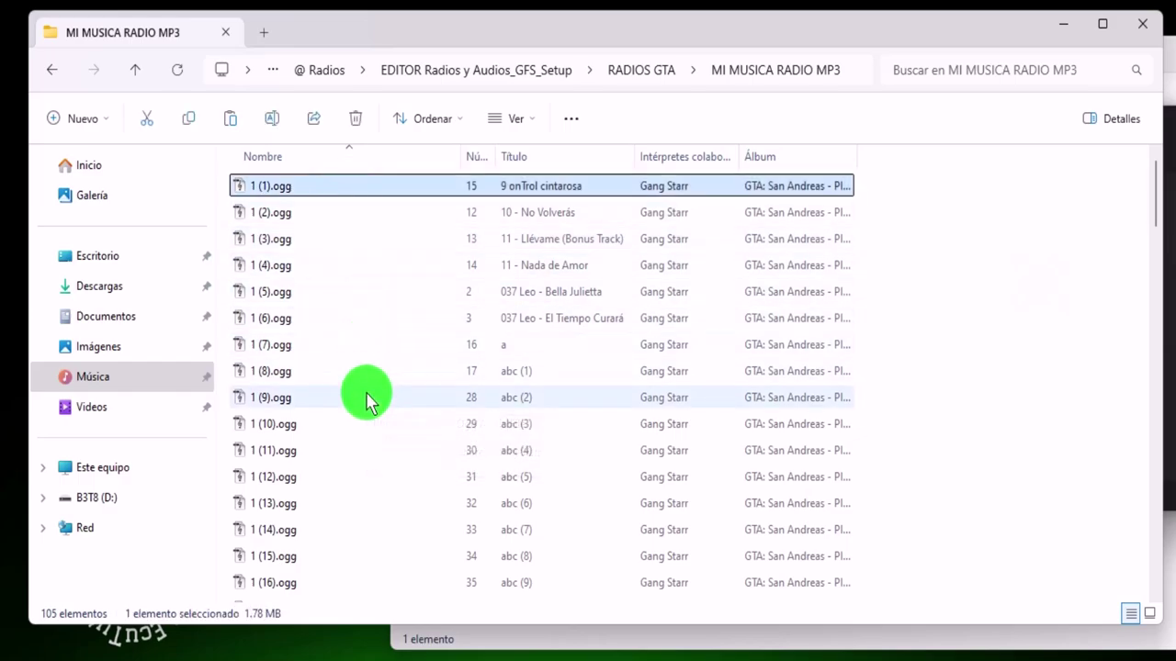
key("ctrl+a")
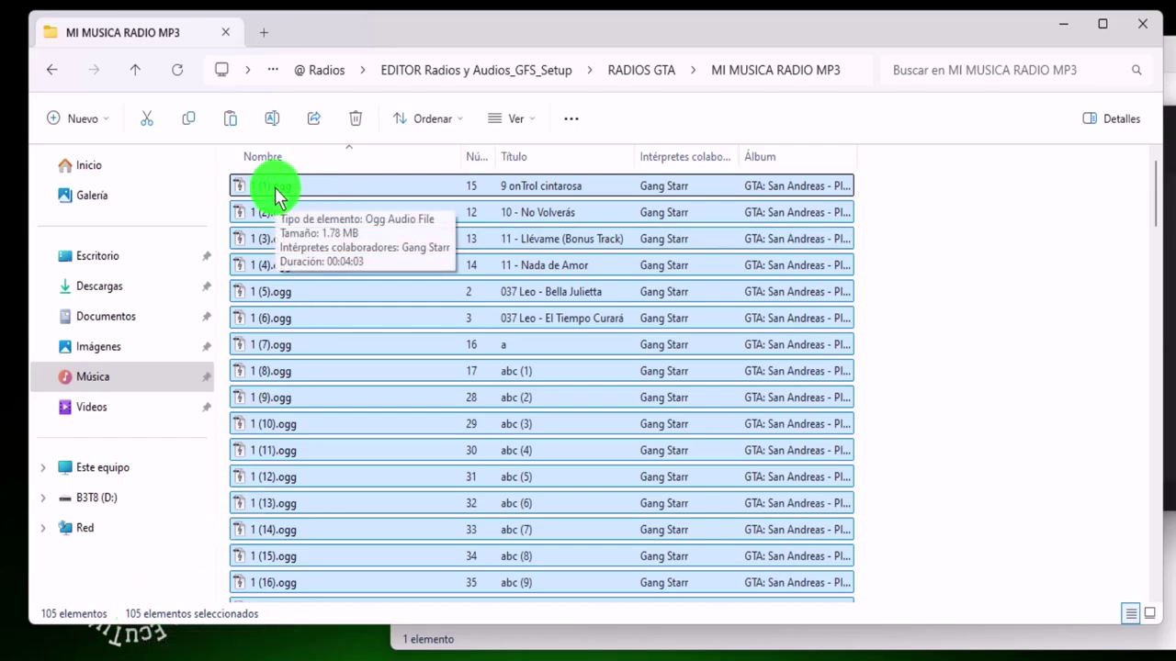
mouse_move(841, 657)
left_click(780, 611)
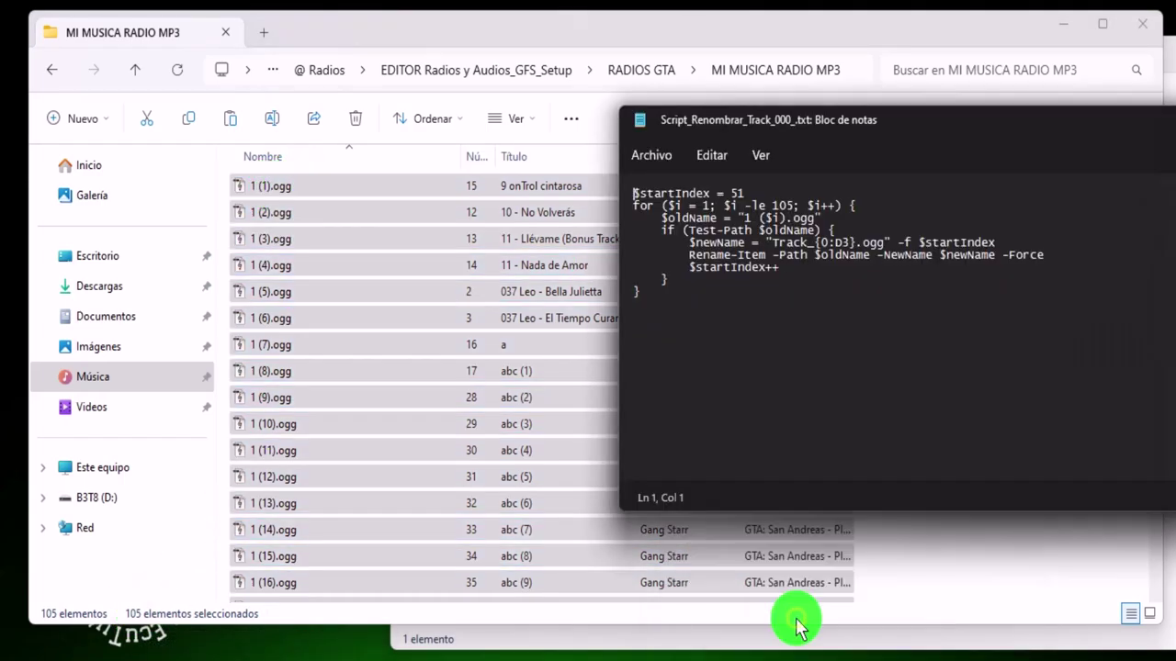
left_click_drag(647, 292, 634, 178)
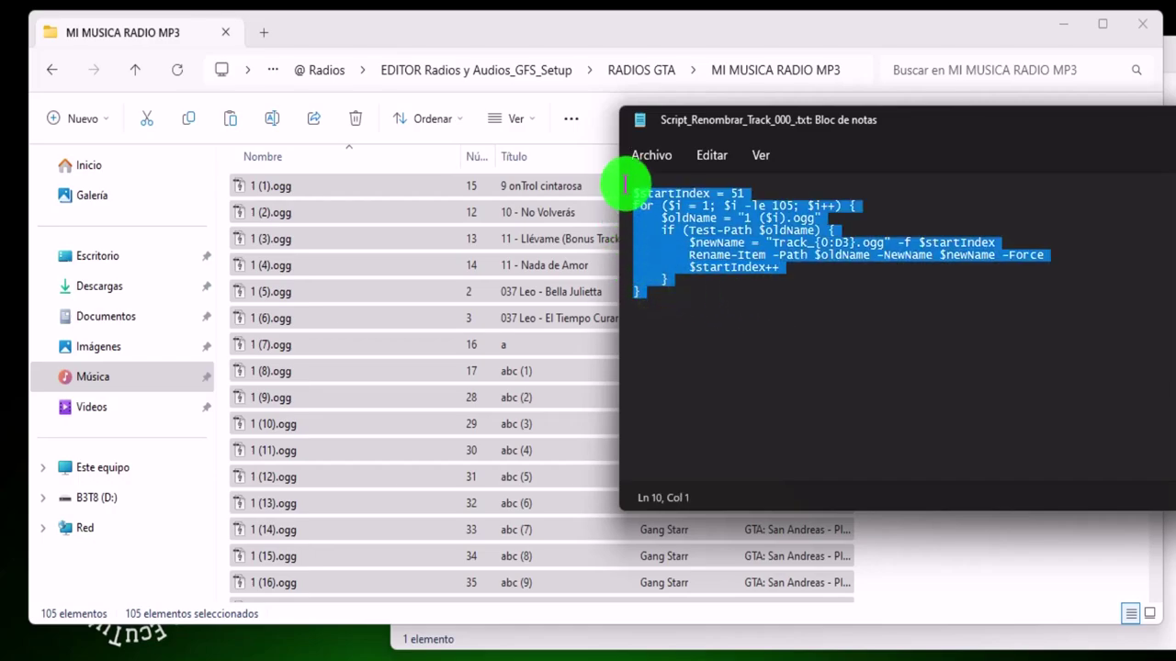
left_click(765, 352)
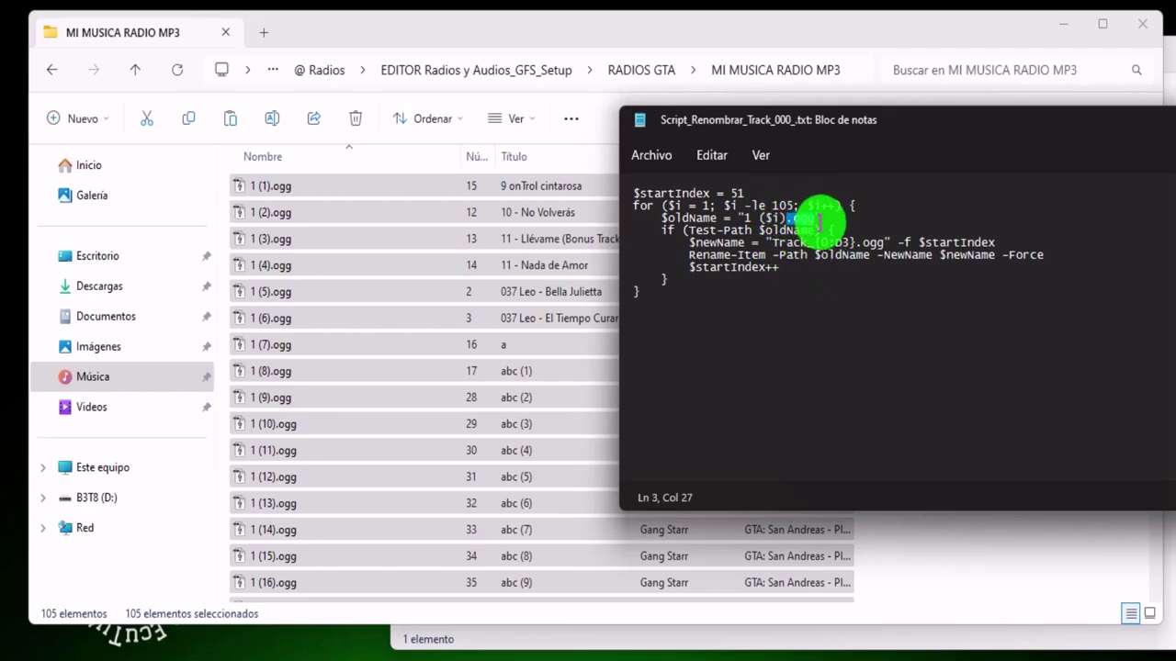
left_click_drag(886, 241, 854, 243)
left_click(874, 307)
Copy the entire text of the Script_Renombrar_Track_000_.txt renaming script
key("ctrl+a")
key("ctrl+c")
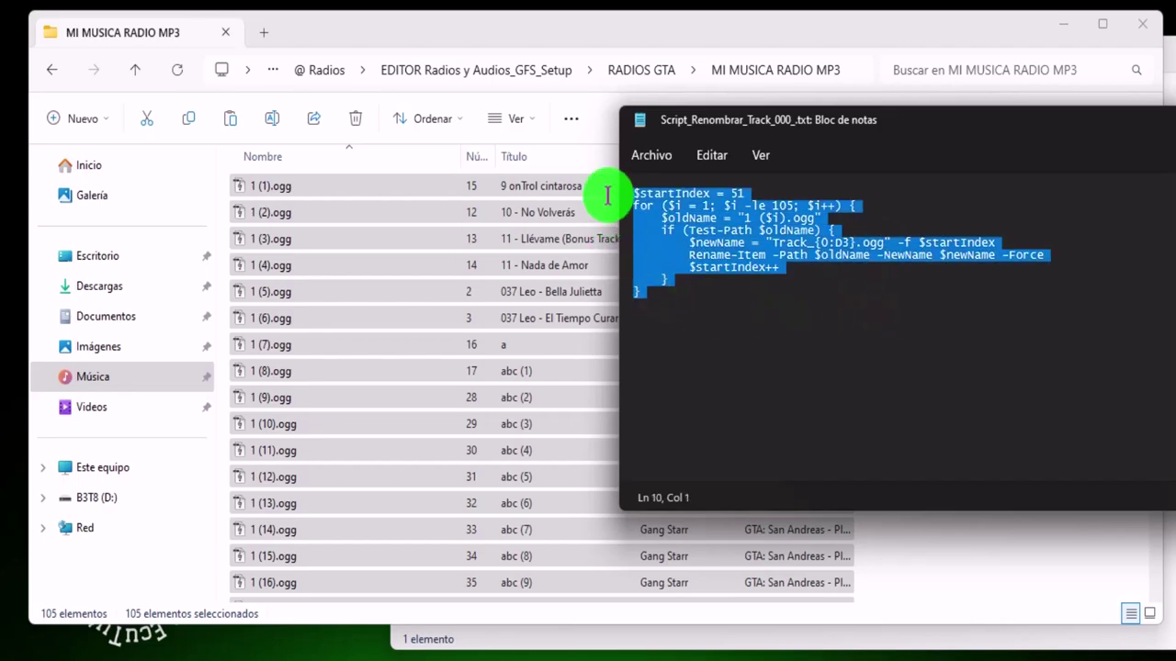
right_click(674, 219)
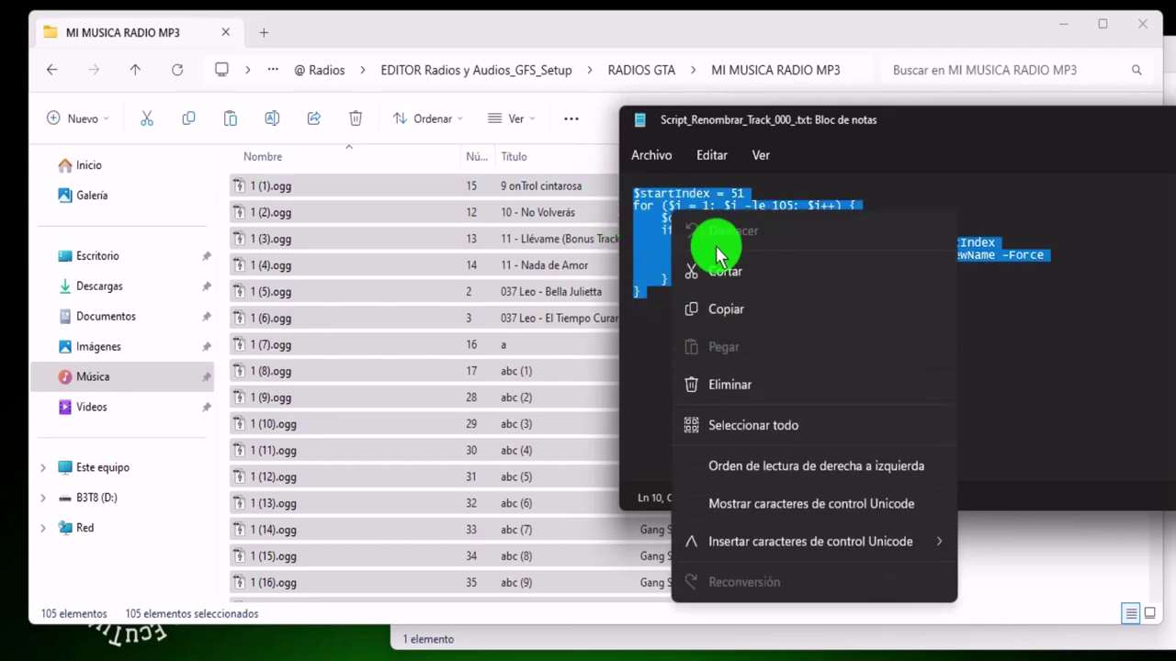
left_click(742, 311)
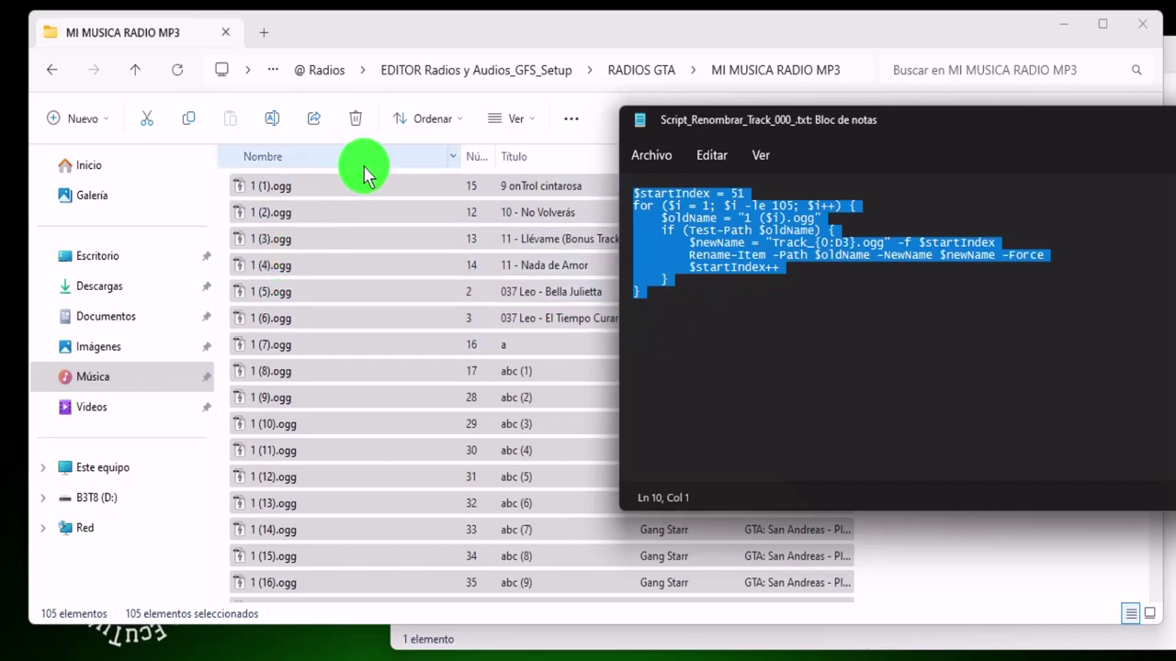
Open a PowerShell terminal in the MI MUSICA RADIO MP3 folder and move it aside so the file names show
left_click(918, 559)
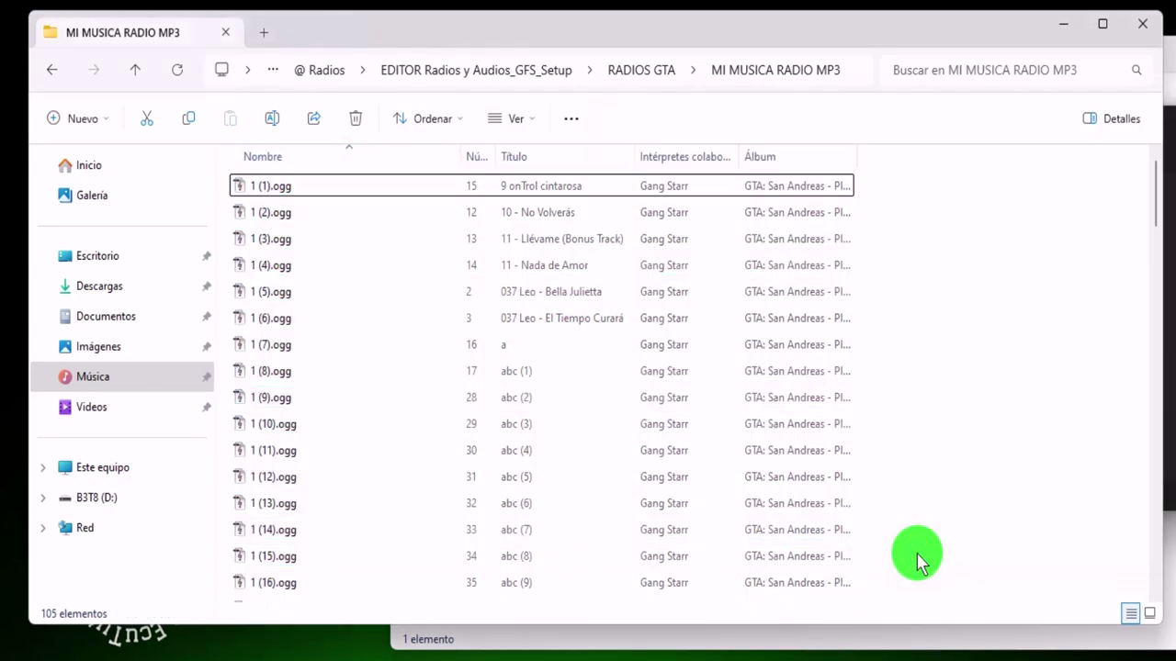
right_click(919, 553)
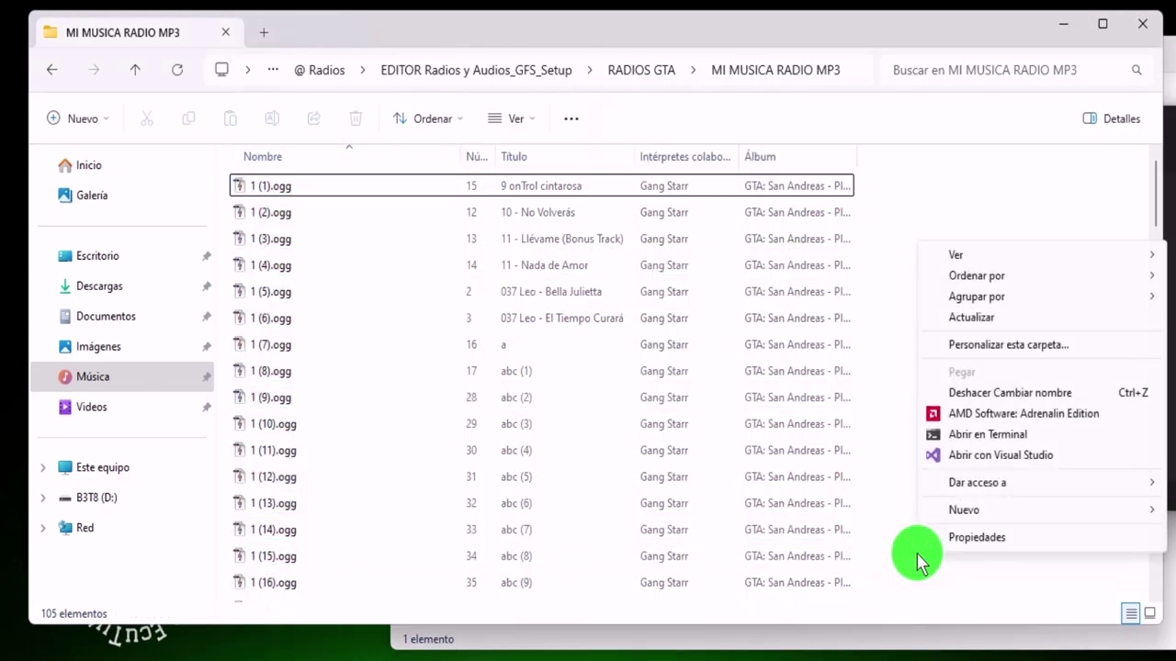
left_click(958, 437)
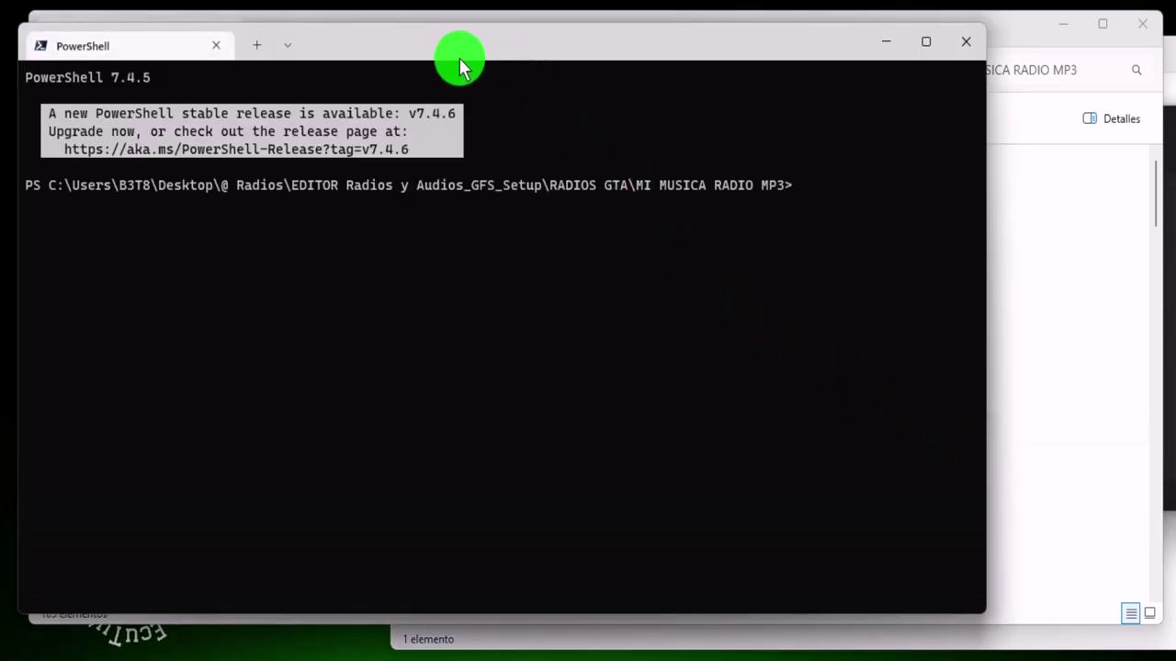
left_click_drag(401, 39, 788, 47)
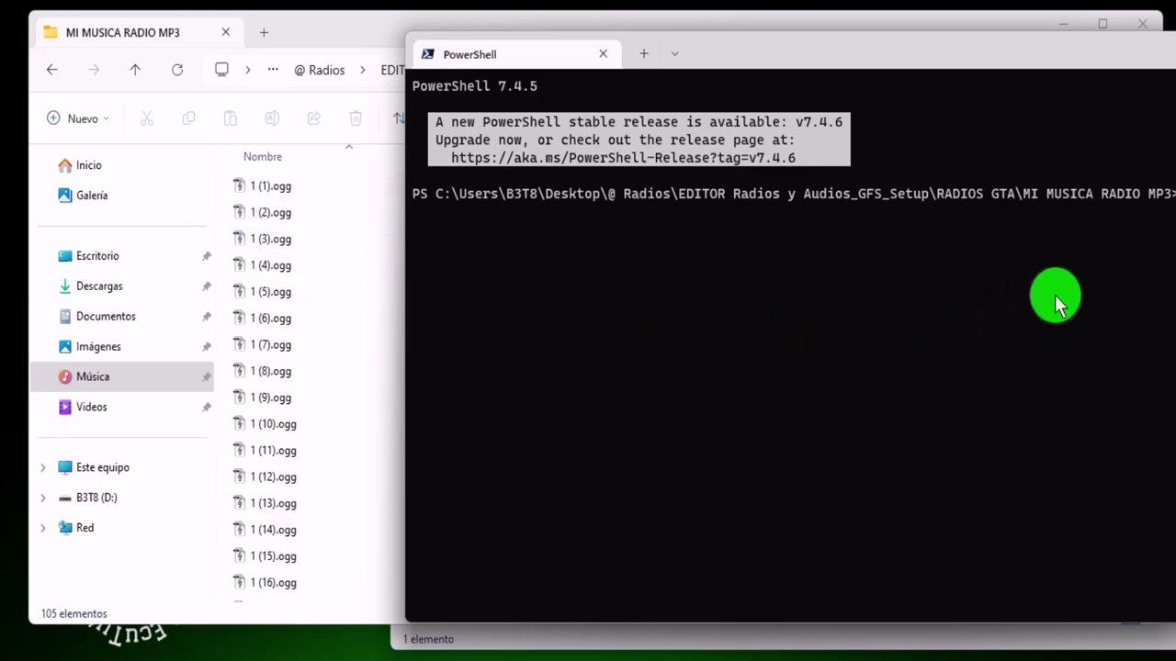
Paste the multi-line renaming script into PowerShell to rename the songs as Track_ files starting at 051, and close the terminal
right_click(1055, 298)
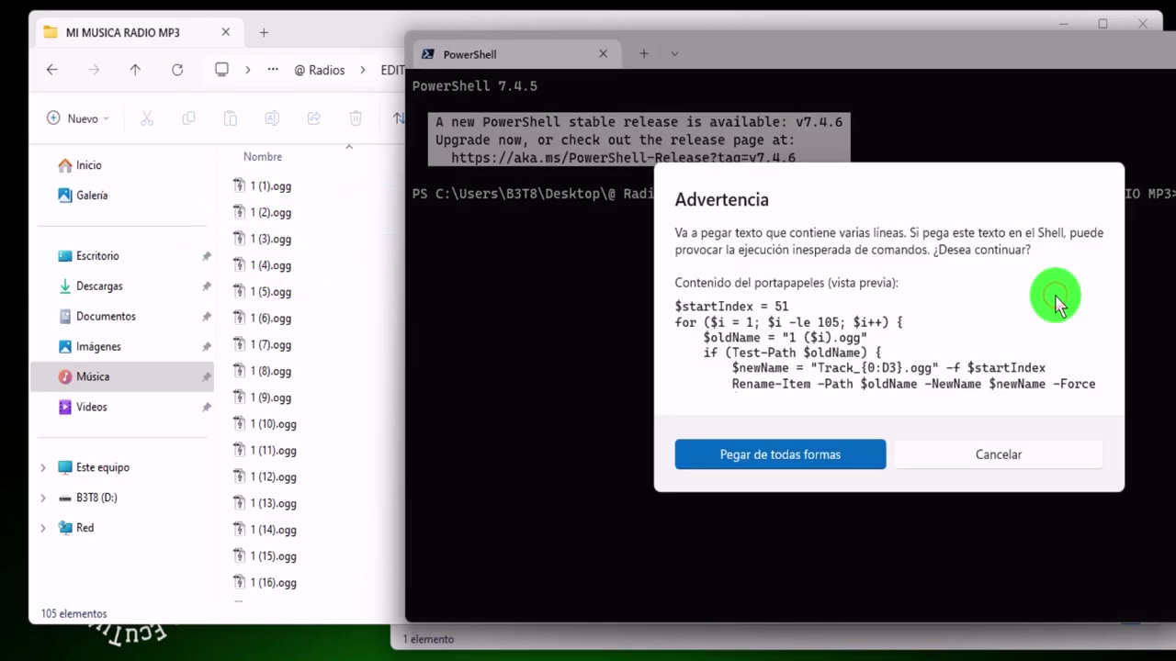
left_click(773, 457)
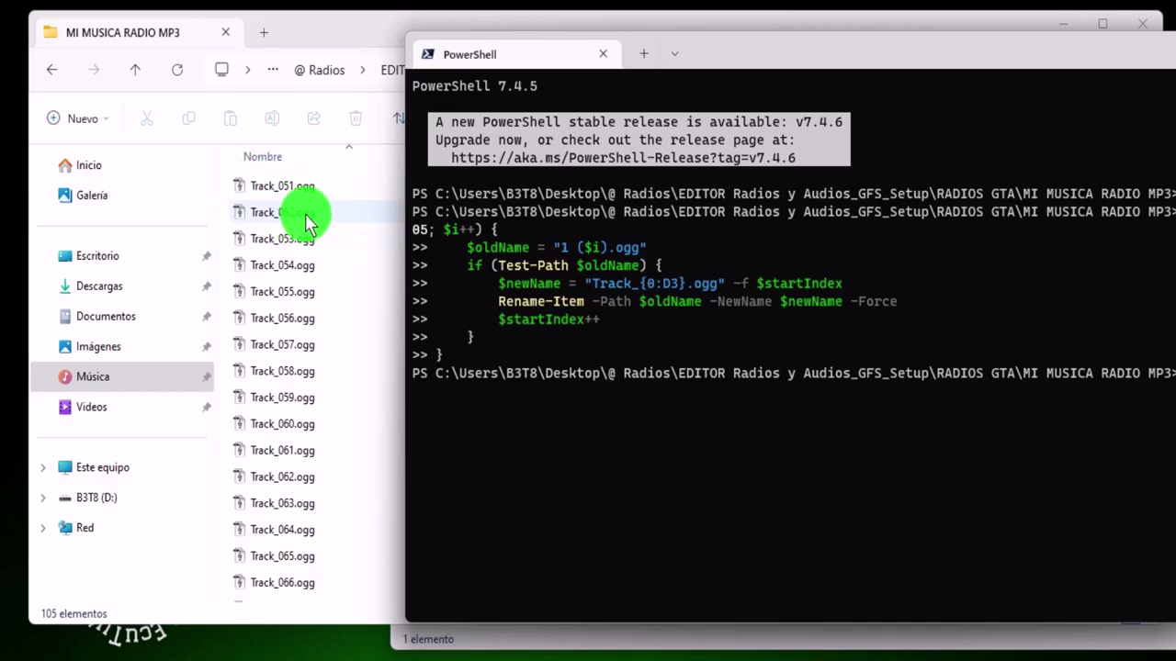
left_click_drag(944, 53, 717, 79)
left_click(1121, 68)
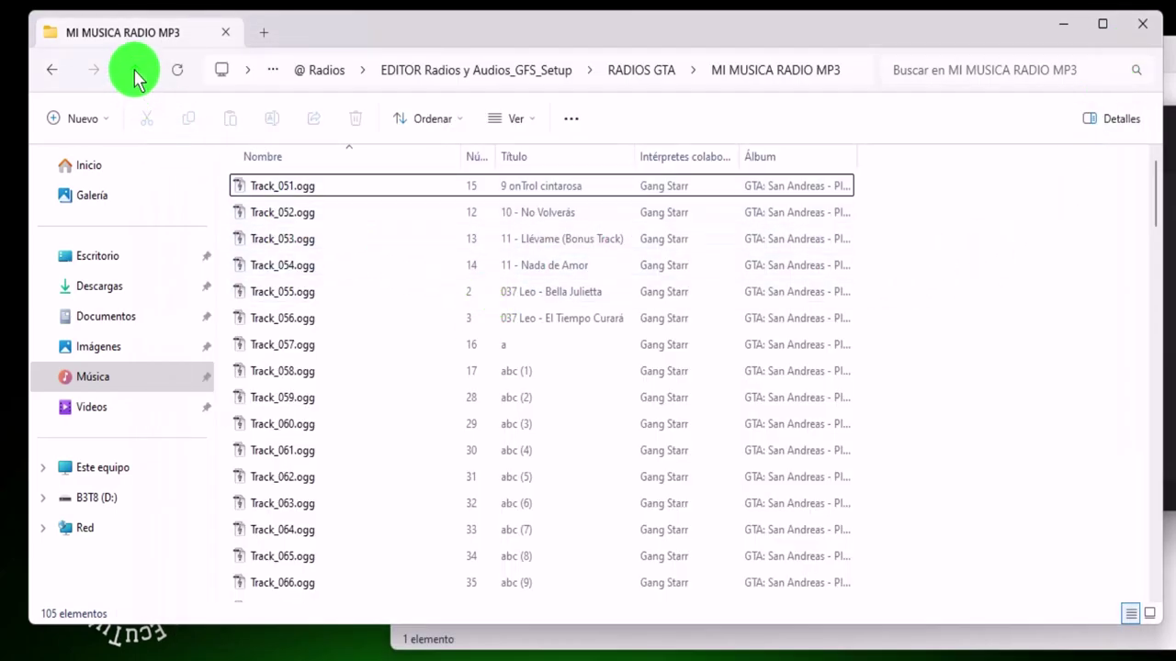
Copy all the Track_ Ogg files and return to the parent RADIOS GTA folder
left_click(280, 191)
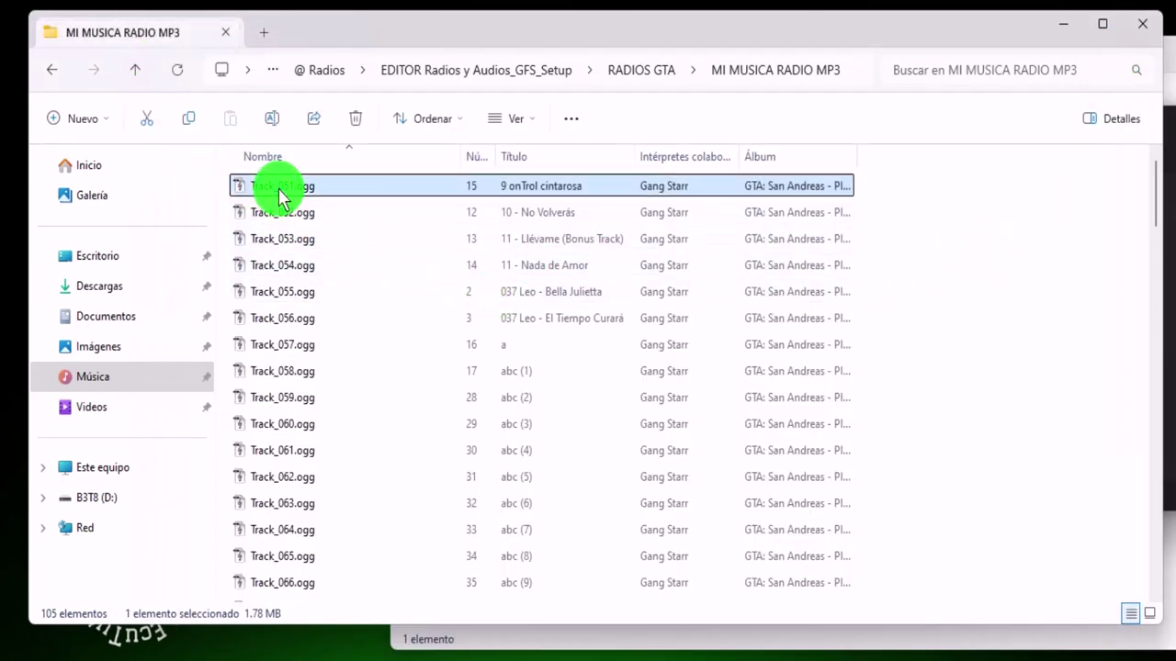
key("ctrl+a")
right_click(279, 191)
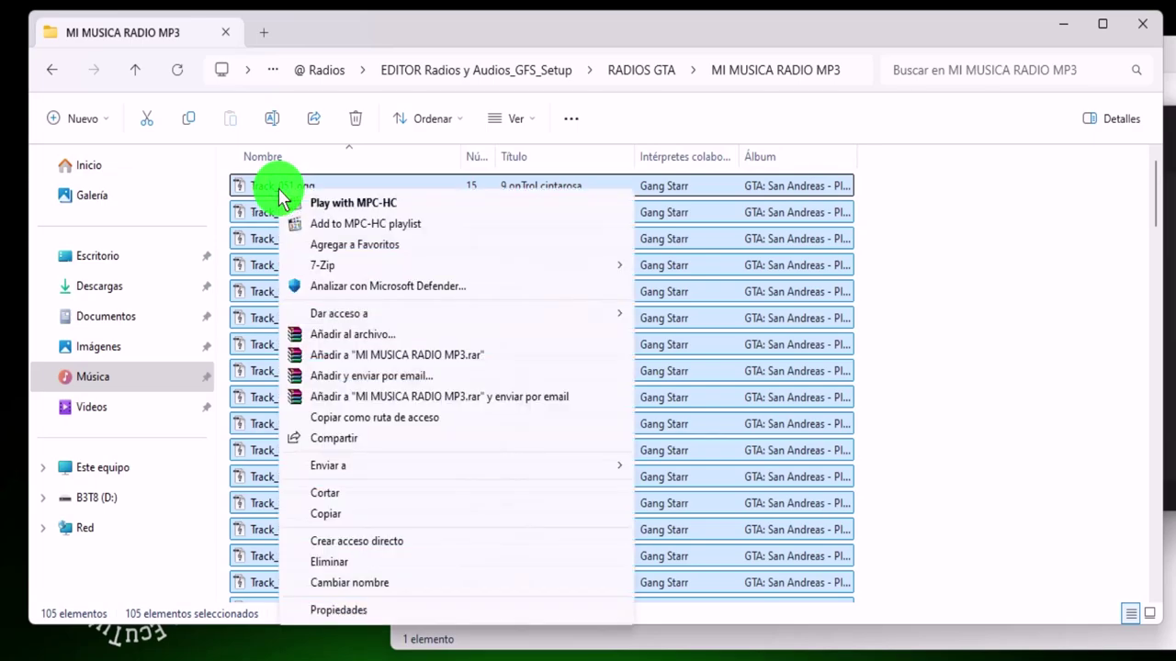
left_click(323, 517)
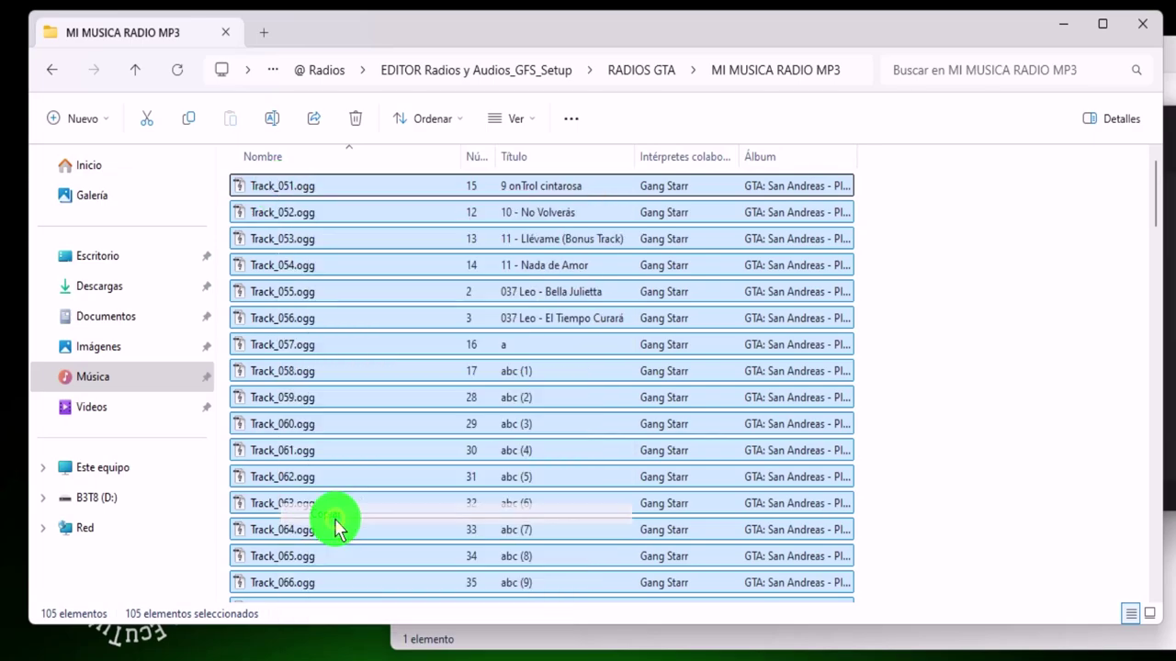
left_click(135, 74)
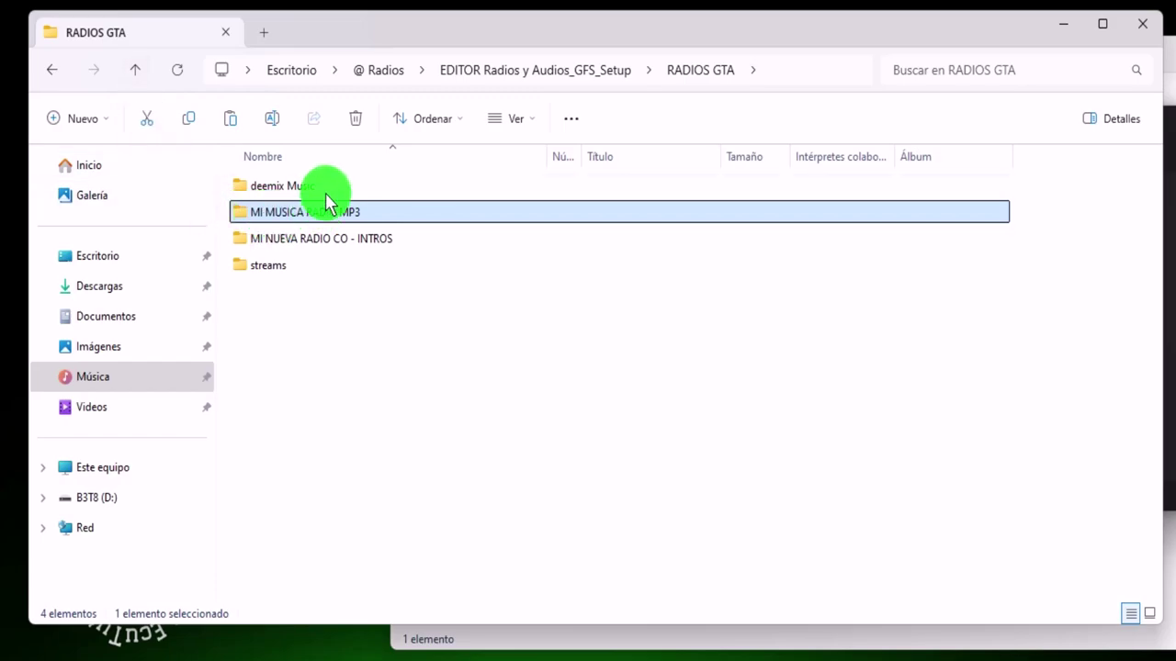
Paste the copied Track_ files into the MI NUEVA RADIO CO - INTROS folder and select all files there to check the set
left_click(352, 248)
double_click(352, 246)
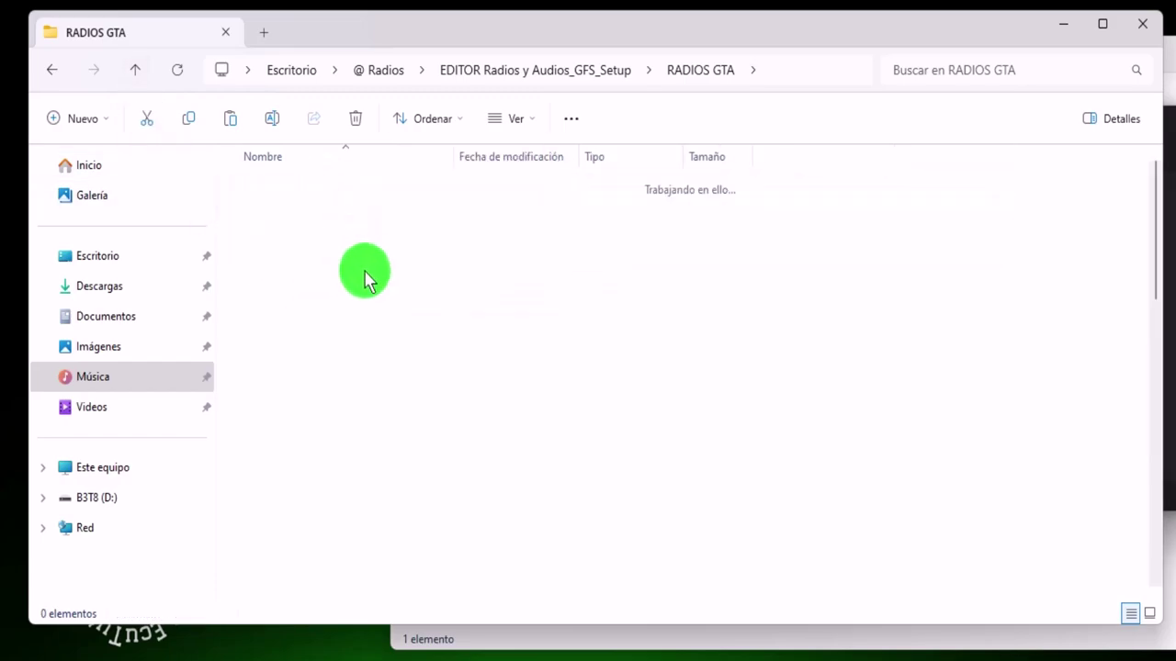
left_click(289, 187)
scroll(364, 493, "down", 11)
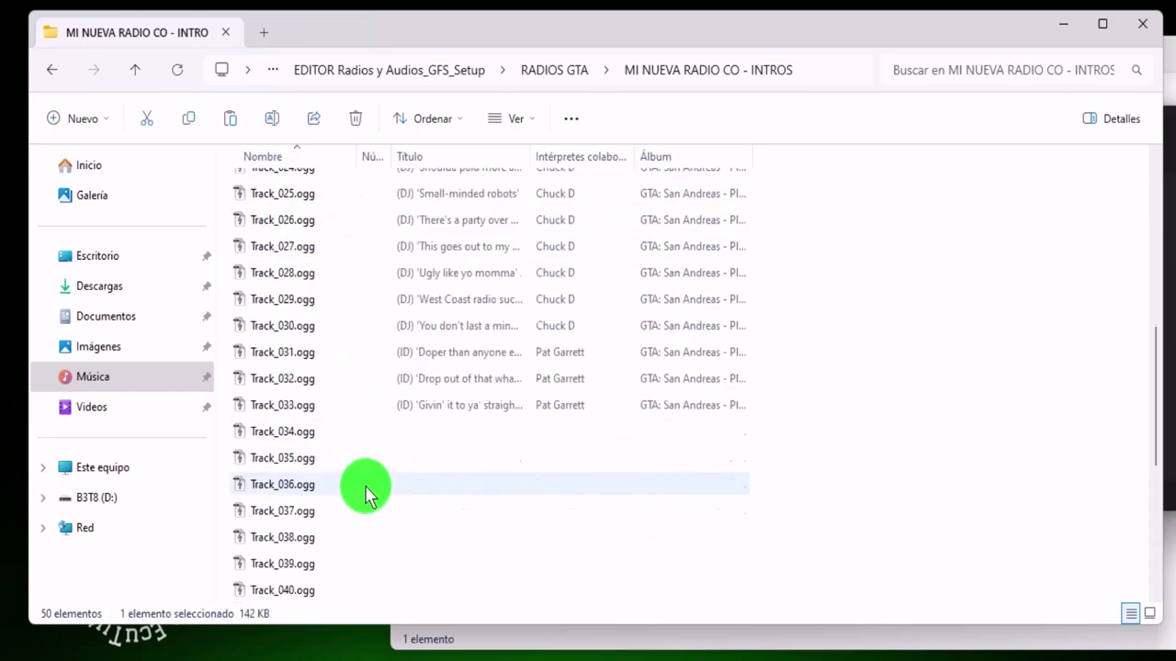
left_click(281, 592)
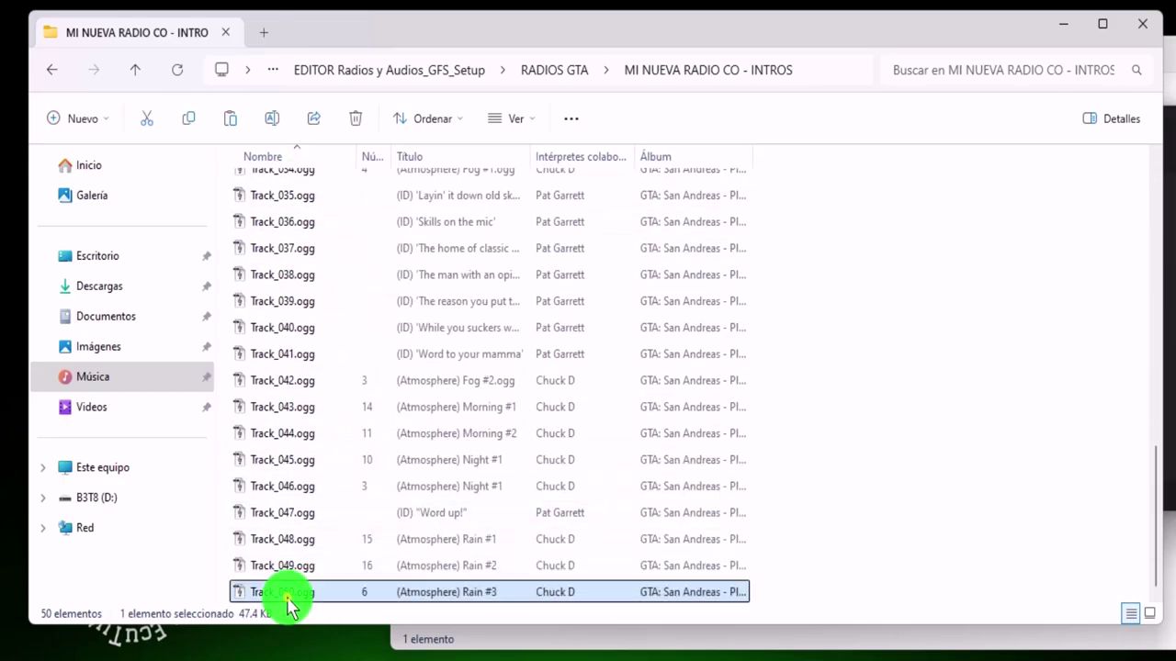
right_click(799, 607)
left_click(850, 399)
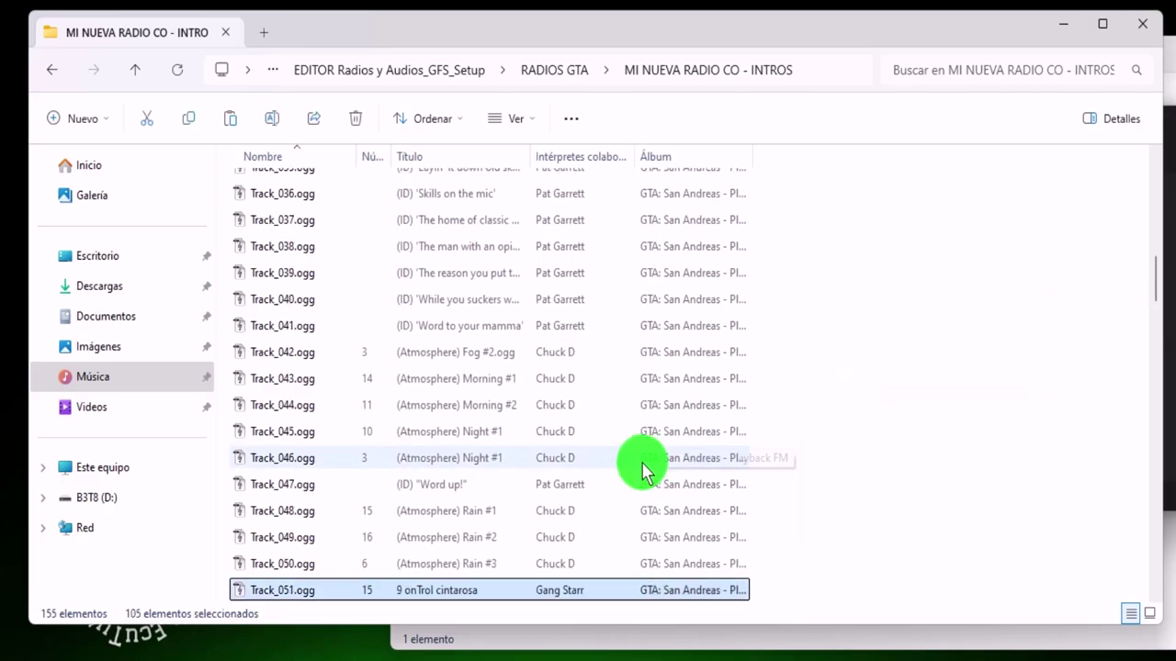
scroll(640, 470, "up", 3)
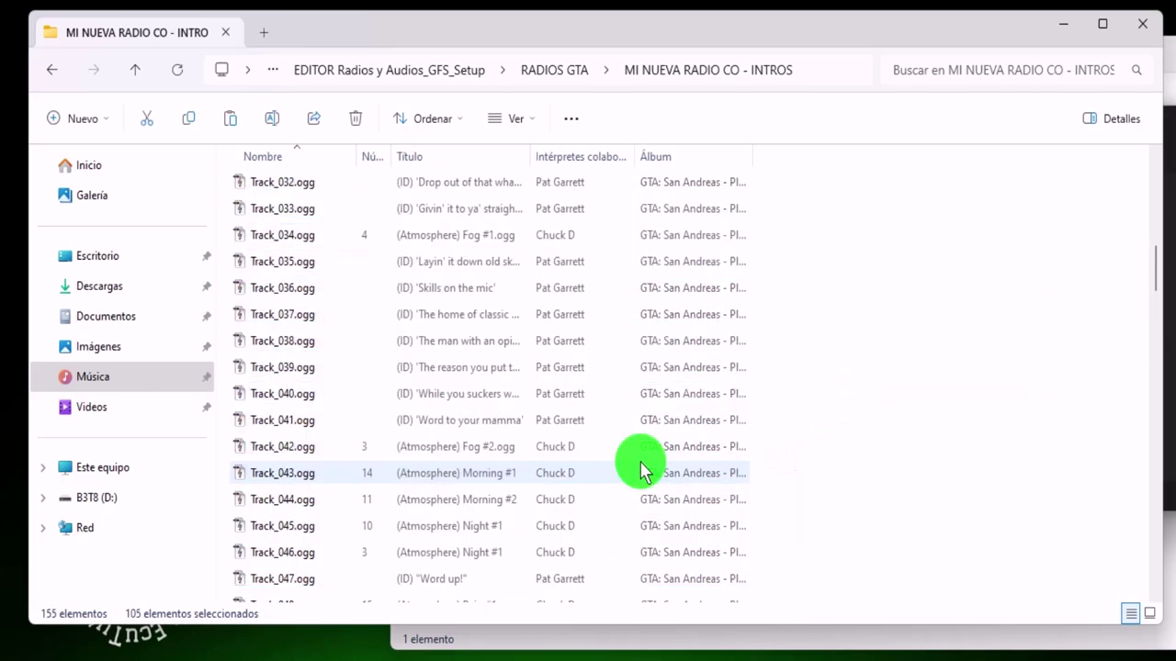
key("ctrl+a")
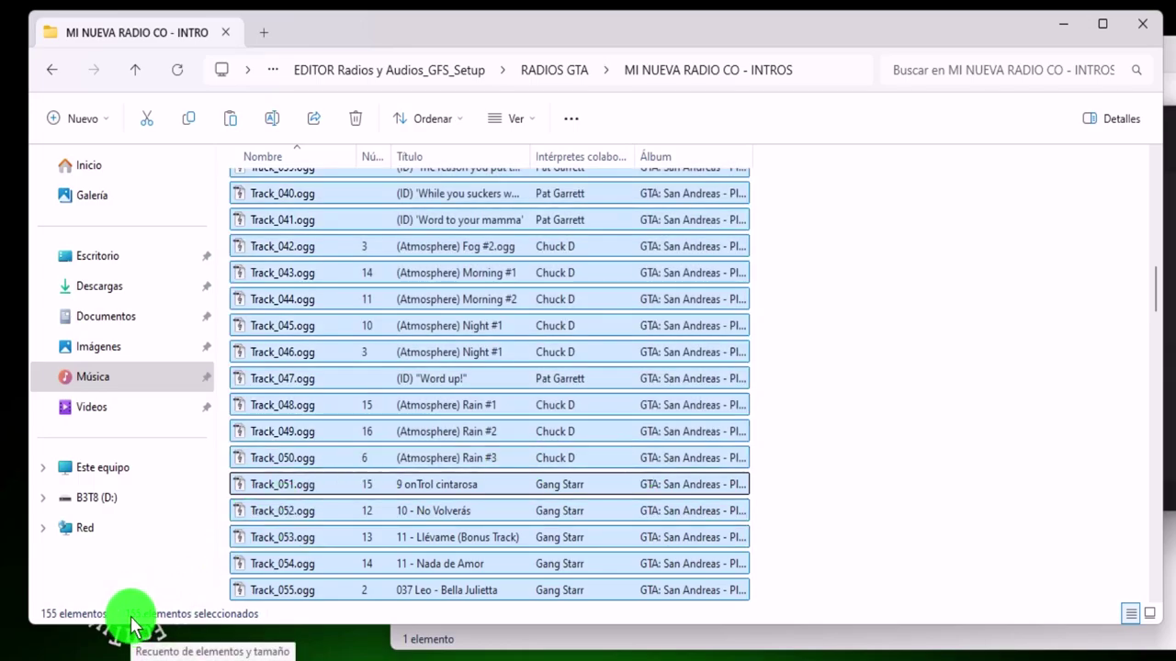
scroll(308, 473, "up", 12)
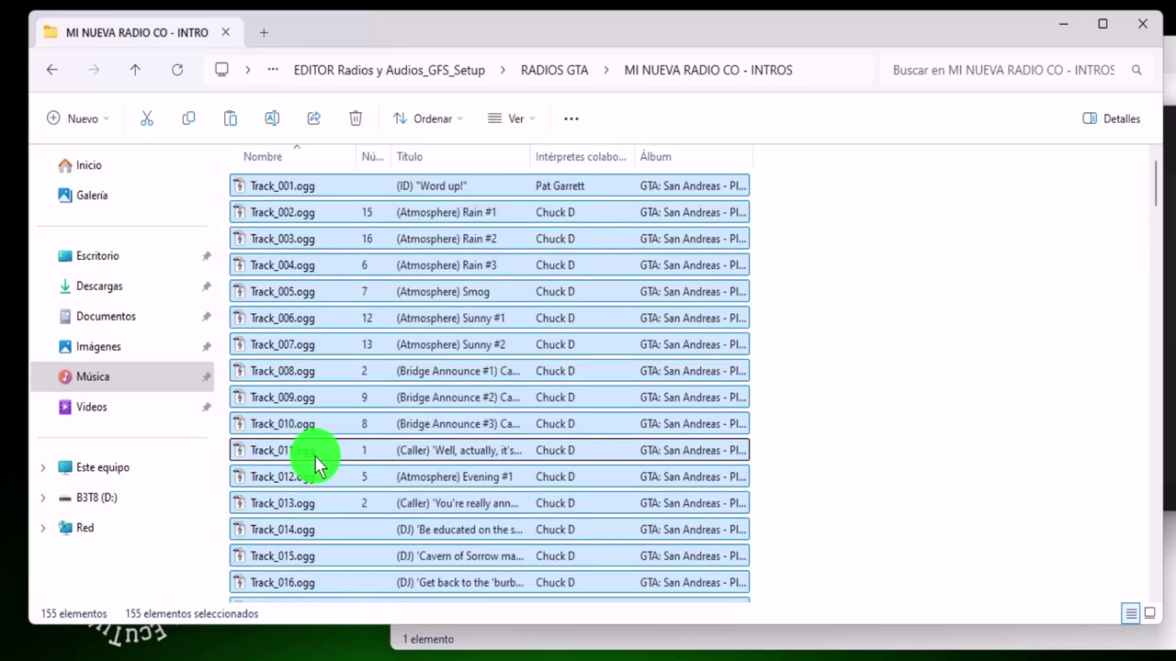
Move the MI NUEVA RADIO CO - INTROS folder into the streams folder and open streams
left_click(133, 72)
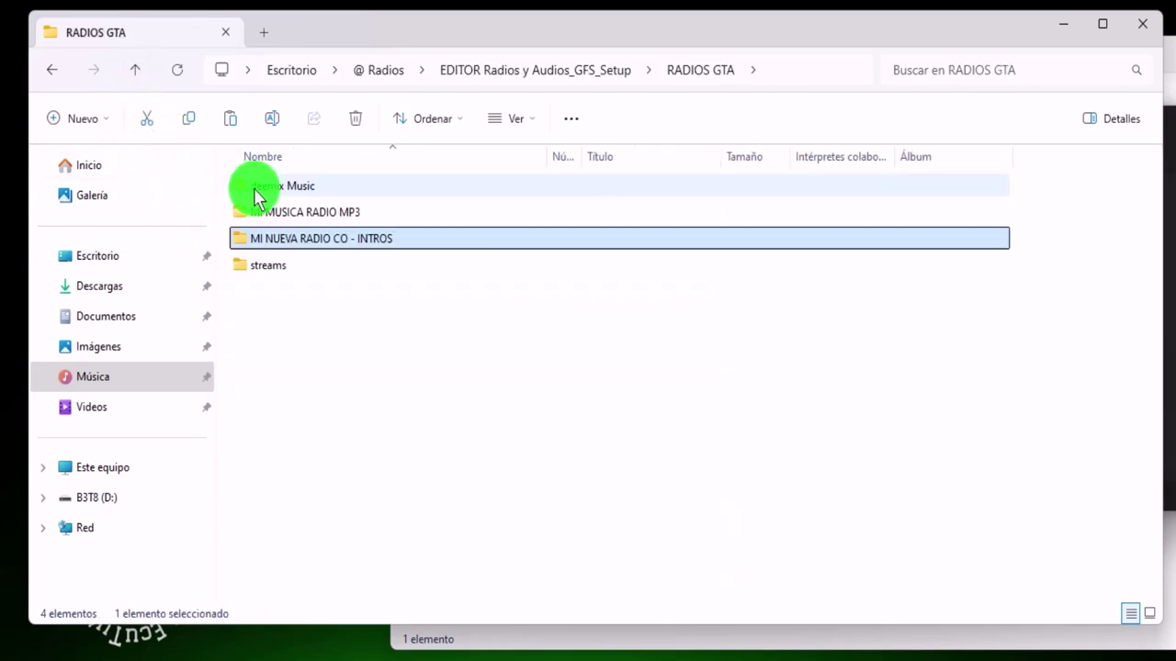
left_click_drag(289, 246, 297, 278)
double_click(289, 242)
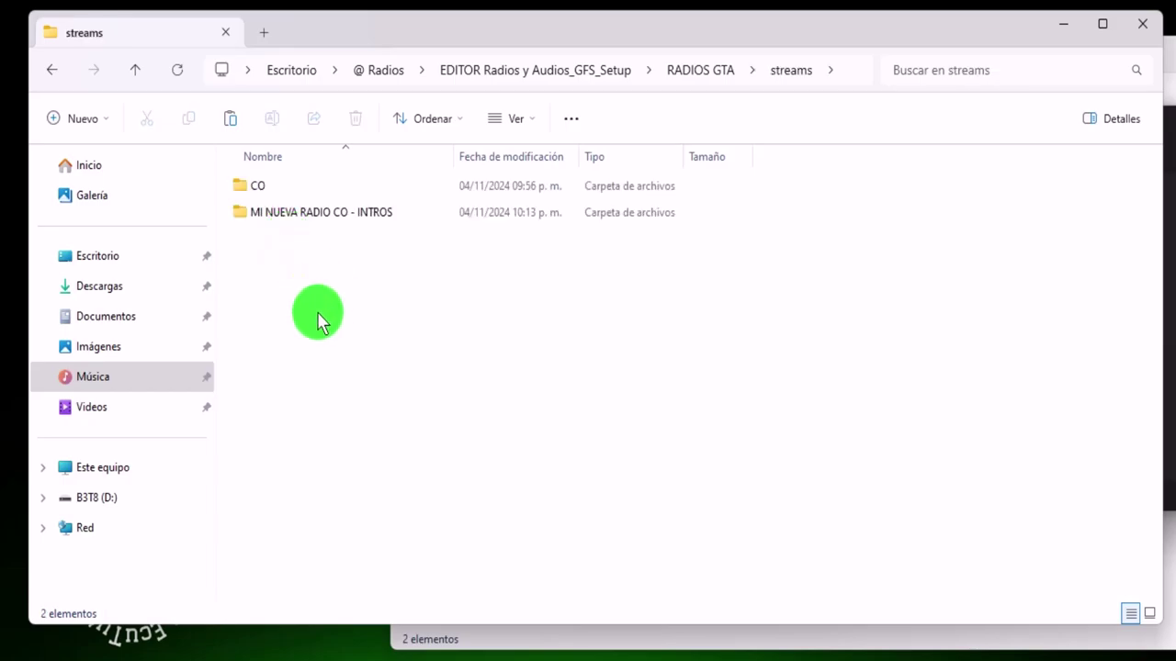
Copy all the Track_ Ogg files from the MI NUEVA RADIO CO - INTROS folder inside streams
double_click(281, 212)
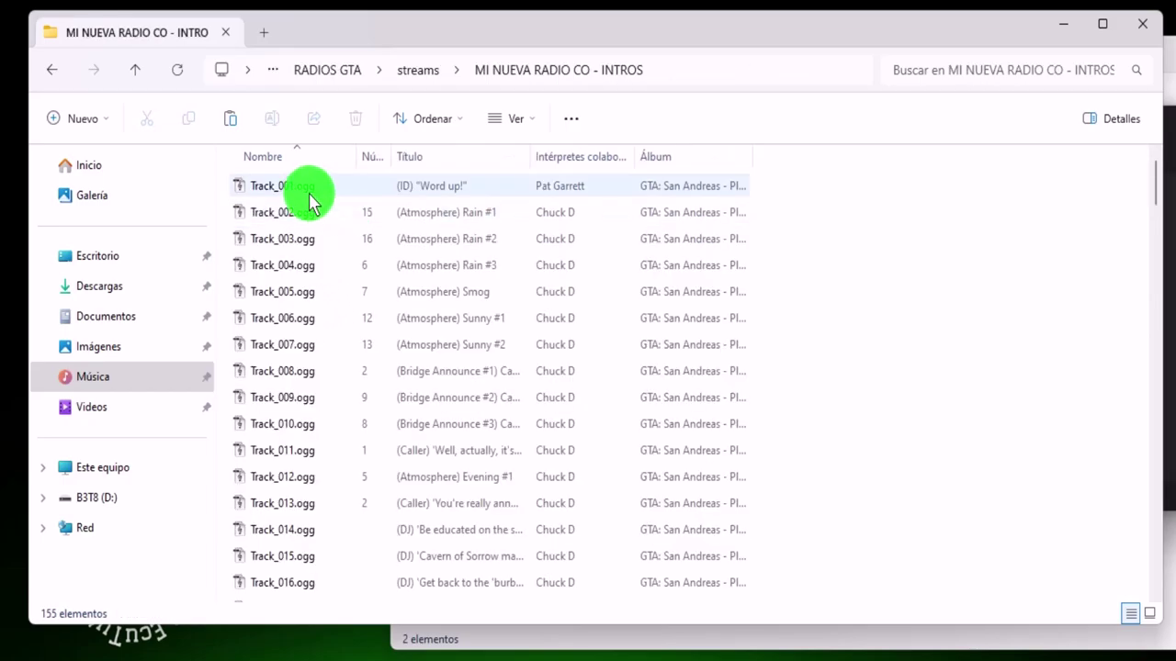
left_click(282, 188)
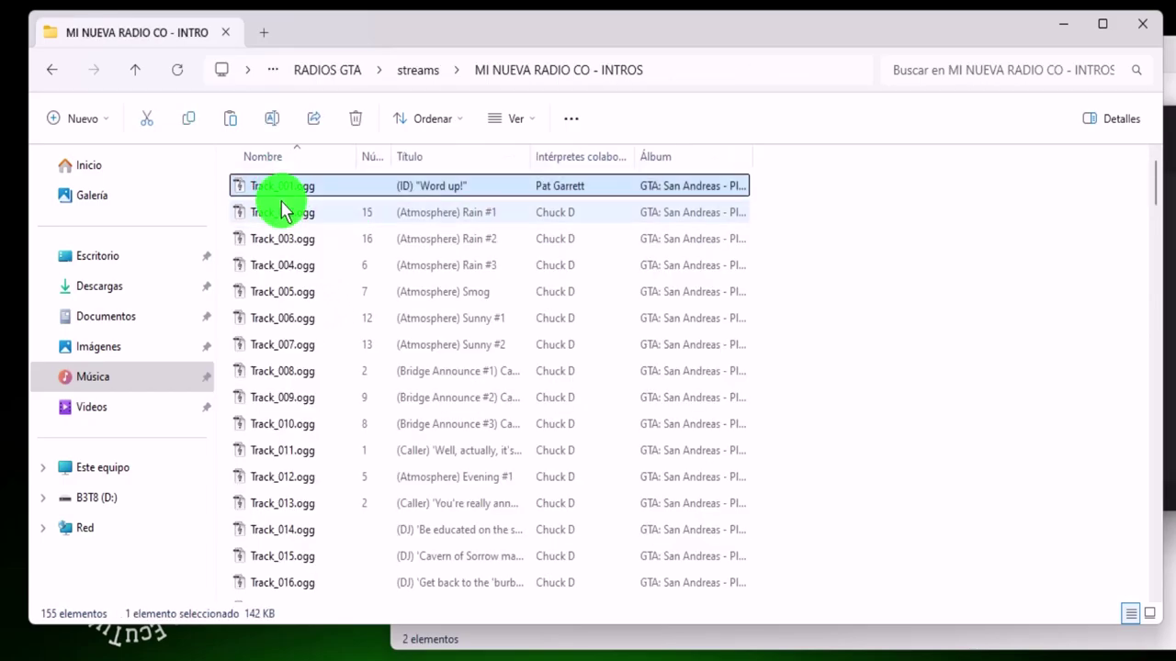
key("ctrl+a")
right_click(281, 211)
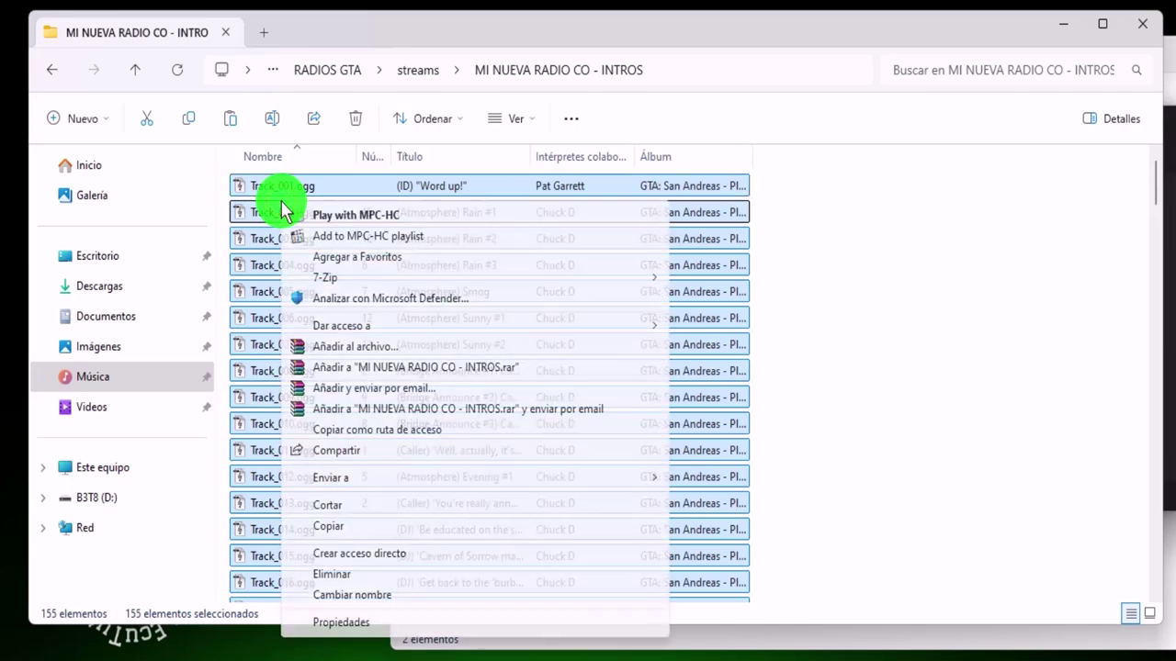
left_click(332, 526)
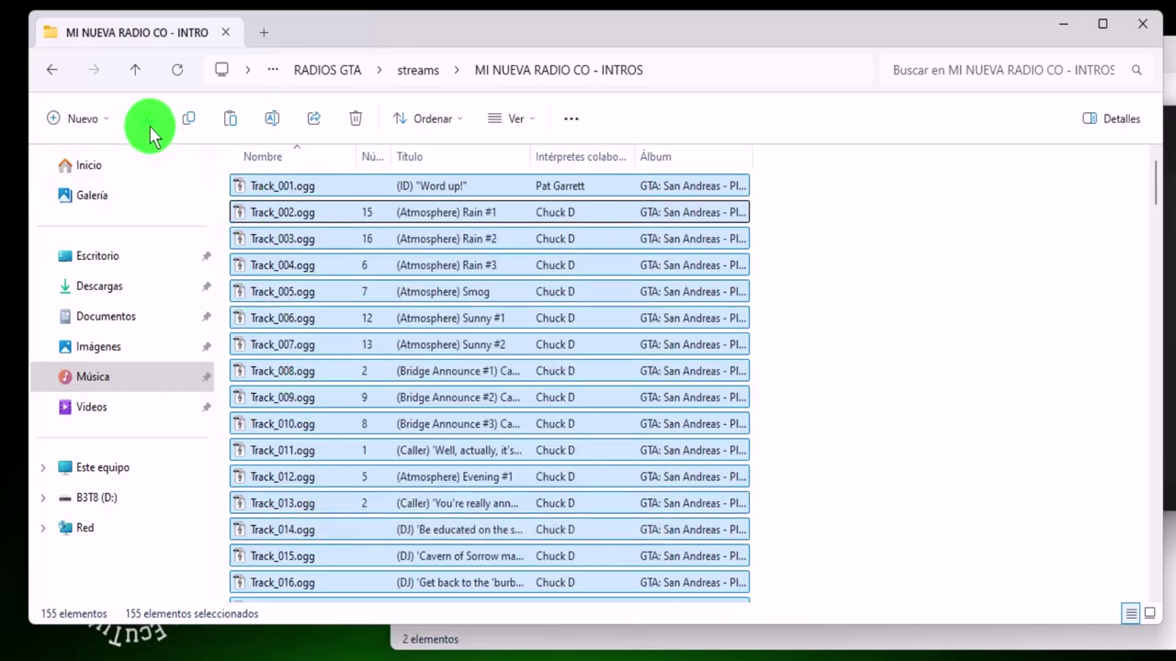
Paste the copied tracks into the CO folder in streams, replacing the files with the same names, and select stream_import.ini
left_click(142, 71)
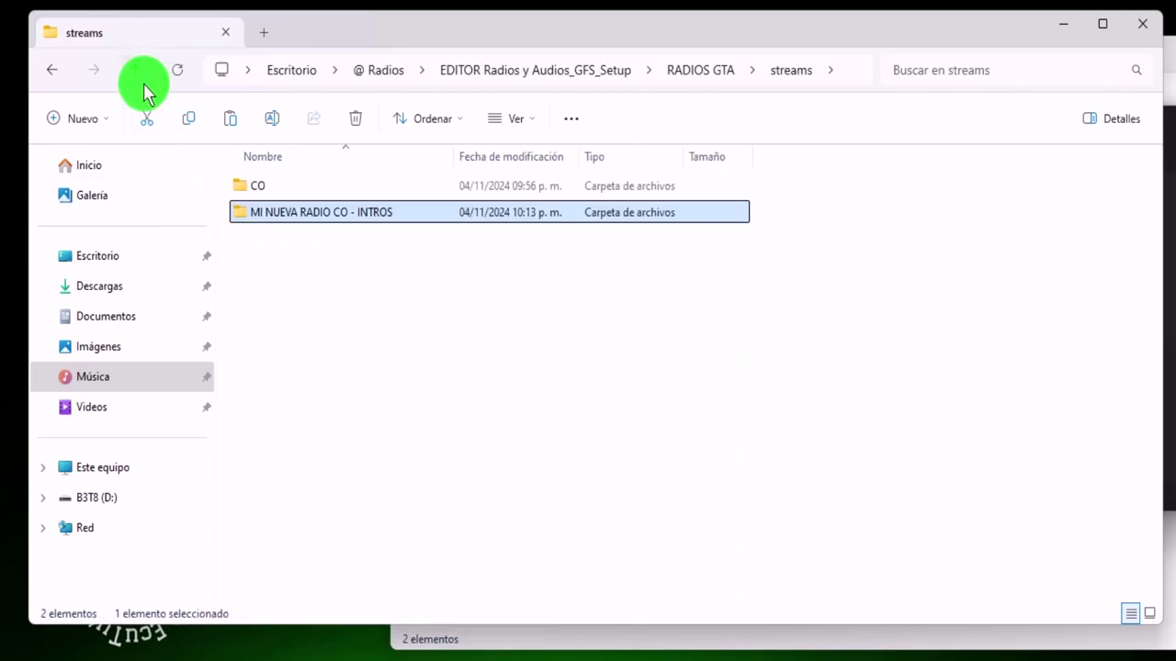
double_click(283, 185)
key("ctrl+v")
right_click(547, 479)
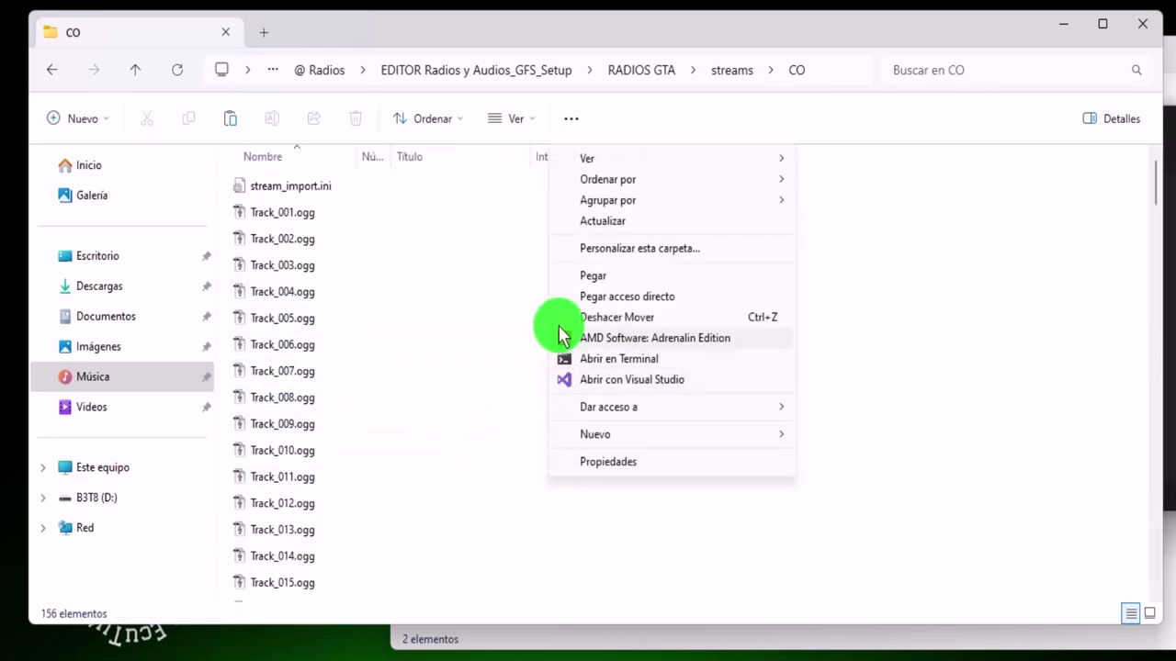
left_click(604, 272)
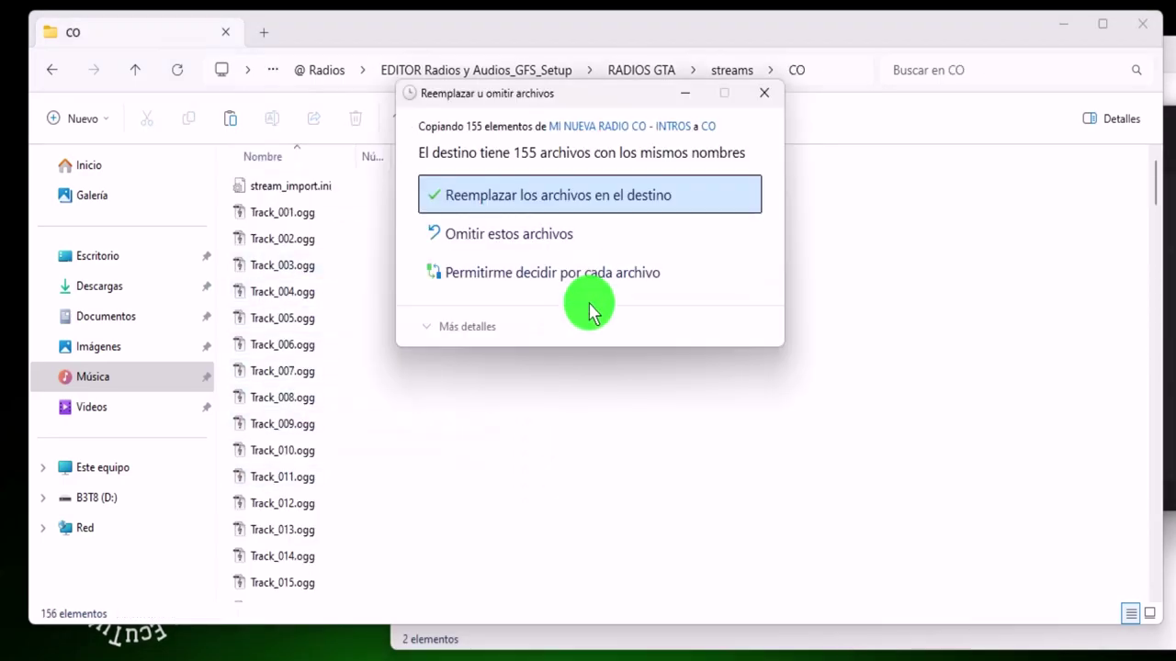
left_click(523, 198)
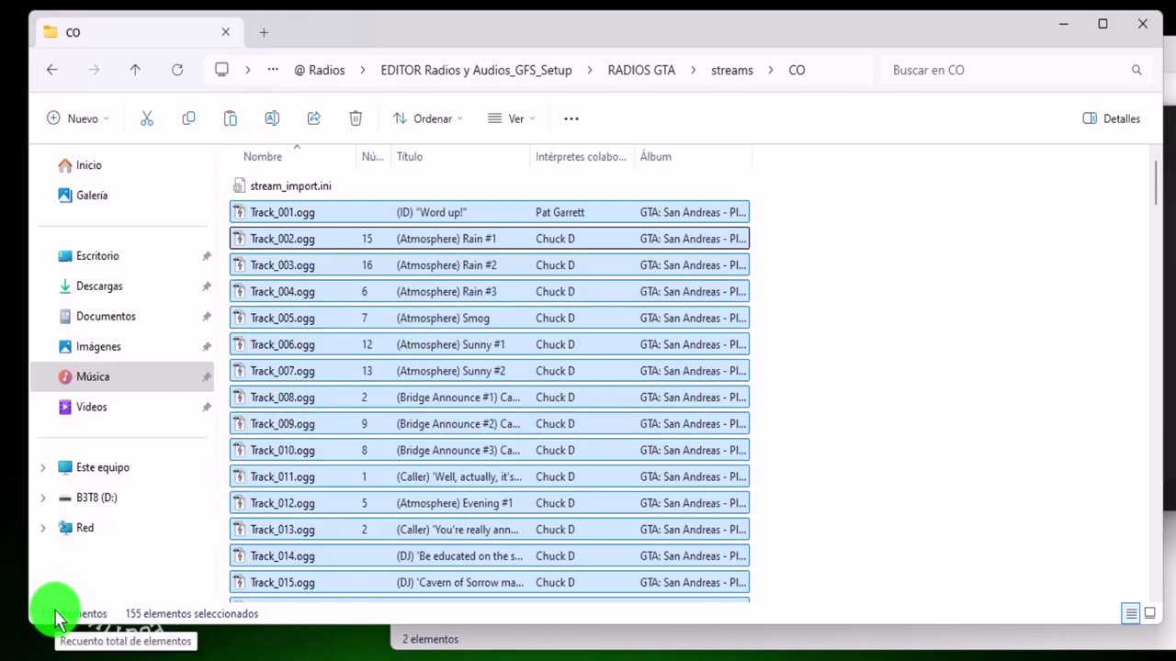
left_click(292, 185)
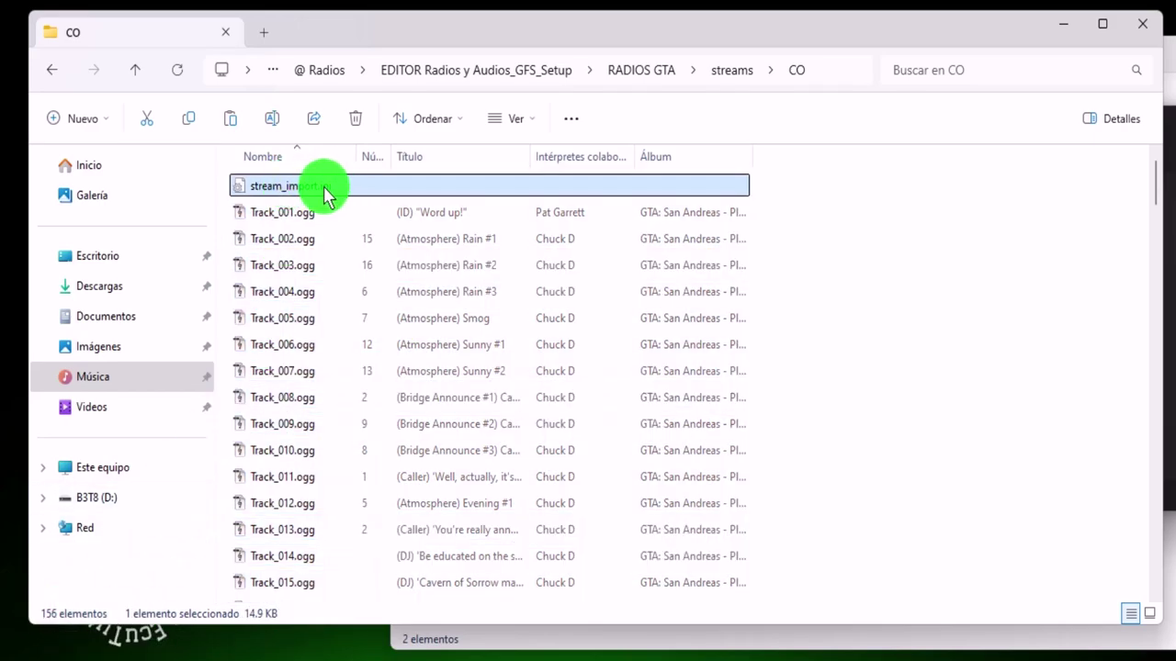
Go to the EDITAR RADIOS folder in EDITOR Radios y Audios_GFS_Setup and run GFS.exe as administrator
left_click(136, 70)
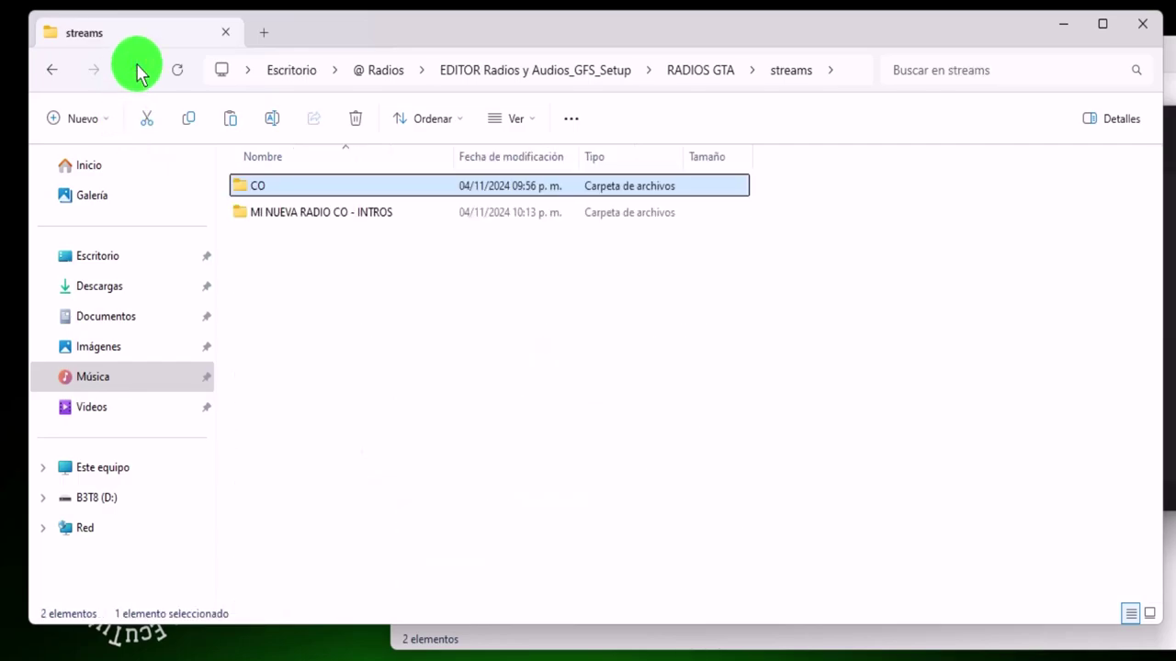
left_click(136, 70)
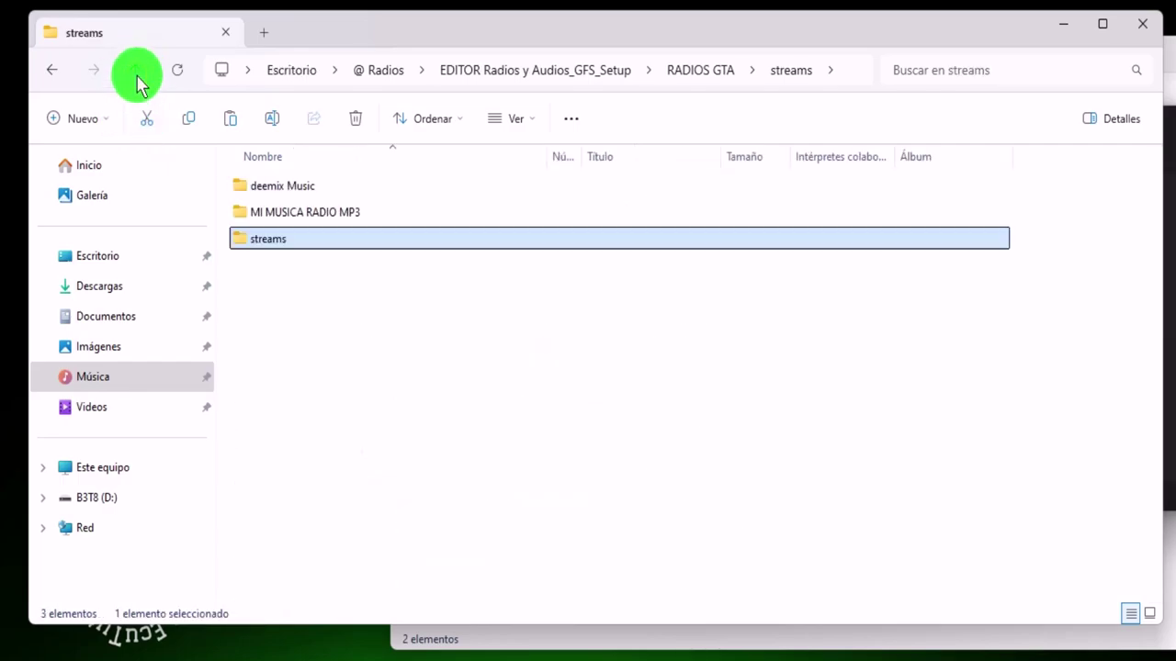
left_click(136, 74)
left_click(666, 426)
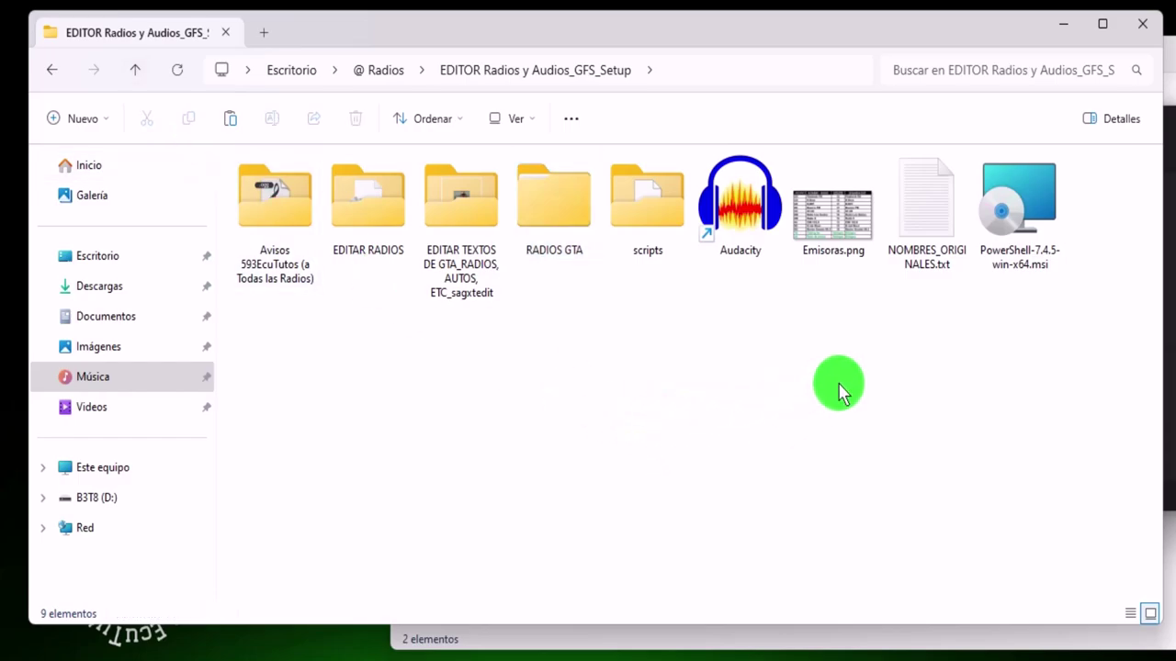
double_click(365, 213)
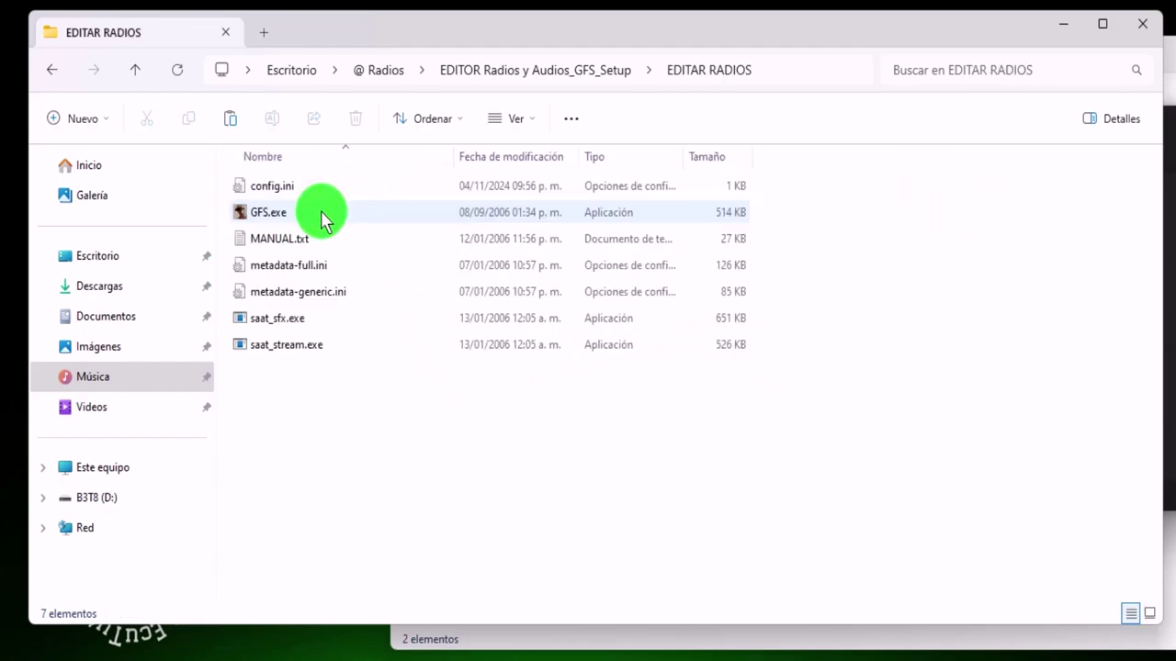
left_click(318, 215)
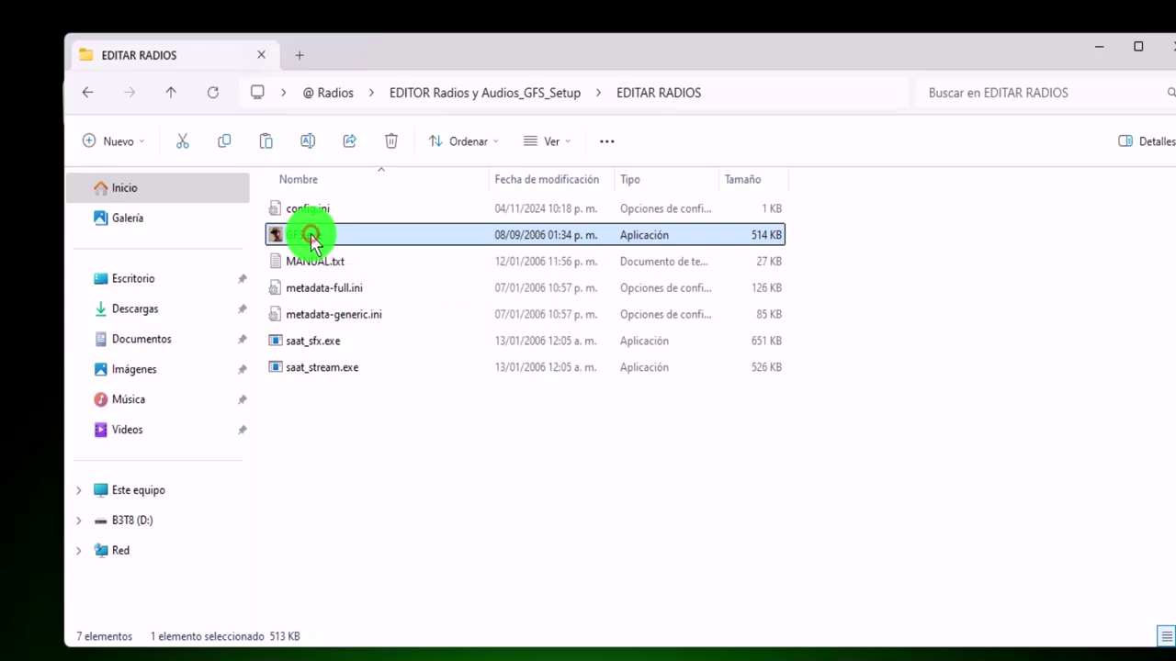
right_click(311, 237)
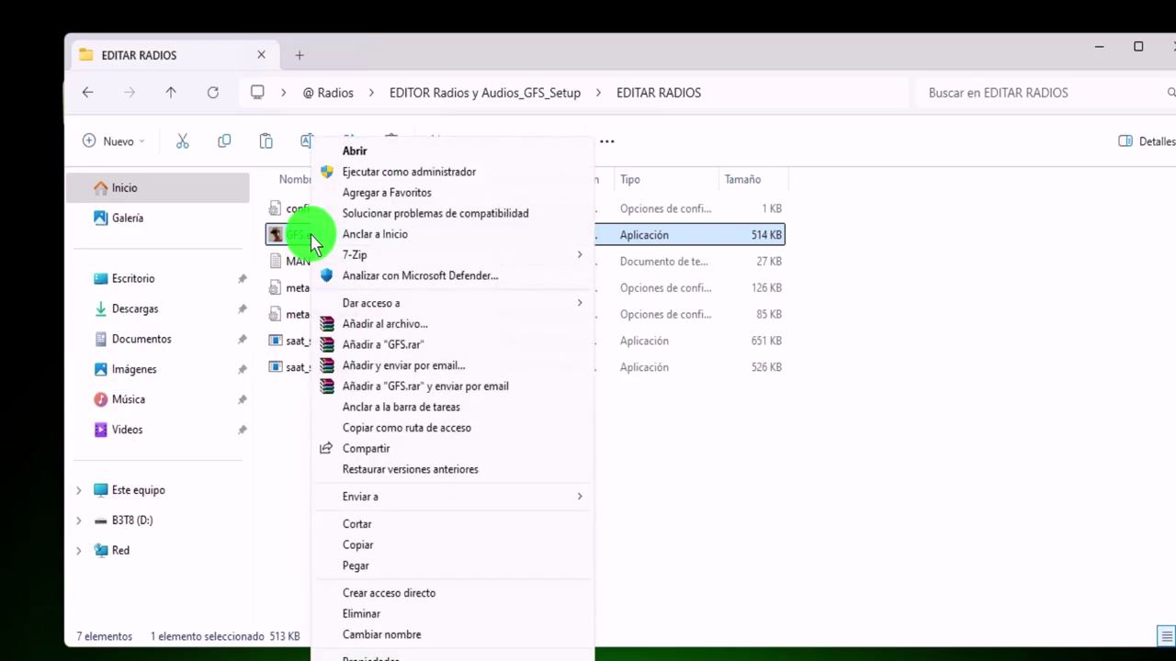
left_click(388, 173)
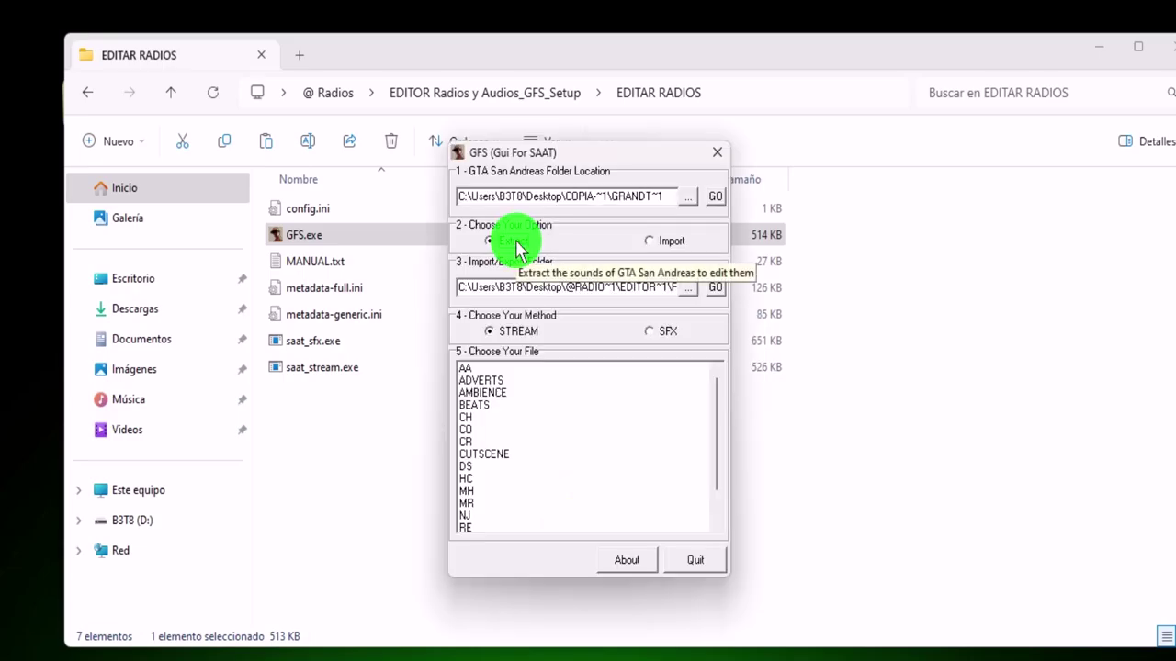
Import the CO file into GTA San Andreas using the Import option with the STREAM method, and quit GFS
left_click(651, 242)
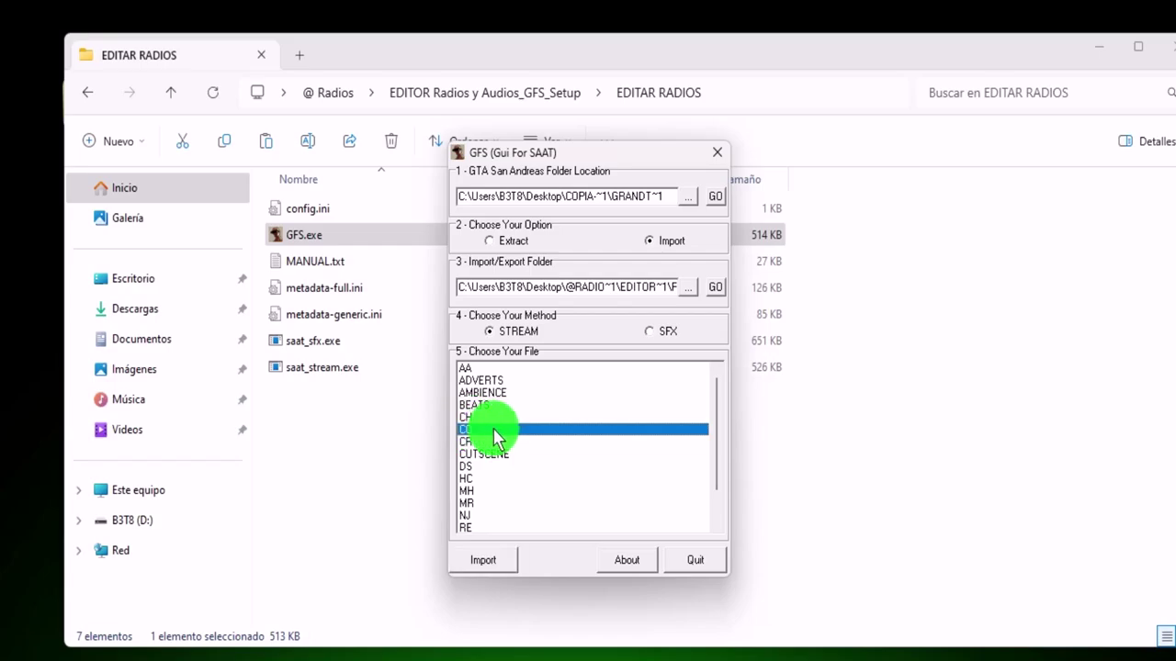
left_click(477, 562)
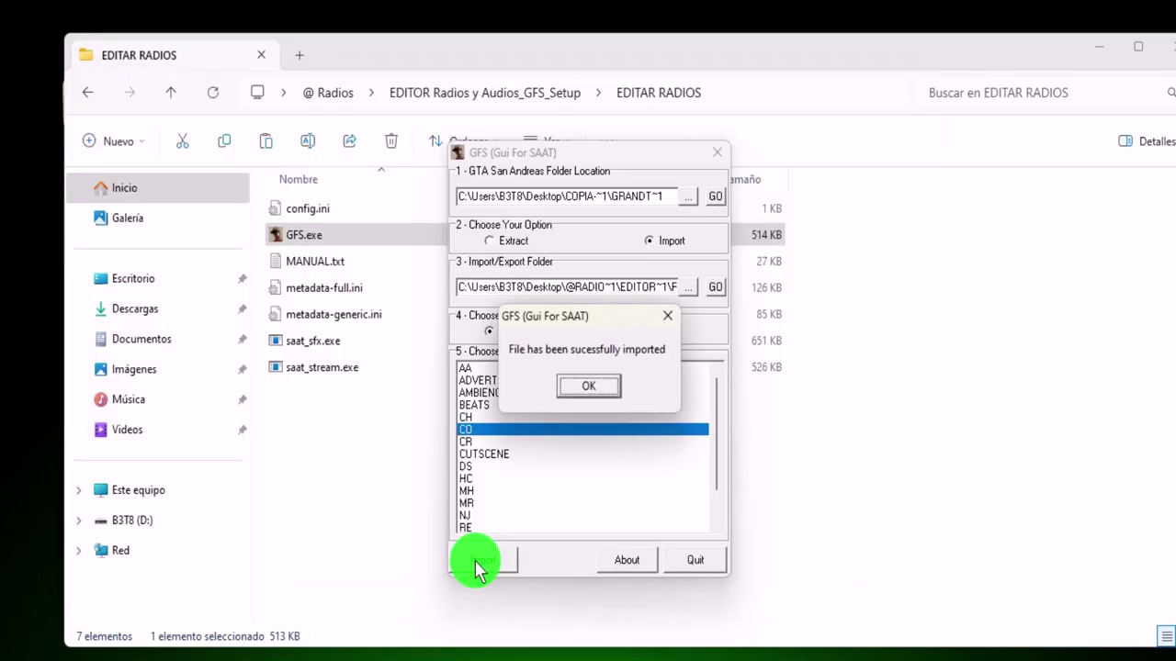
left_click(590, 387)
left_click(695, 560)
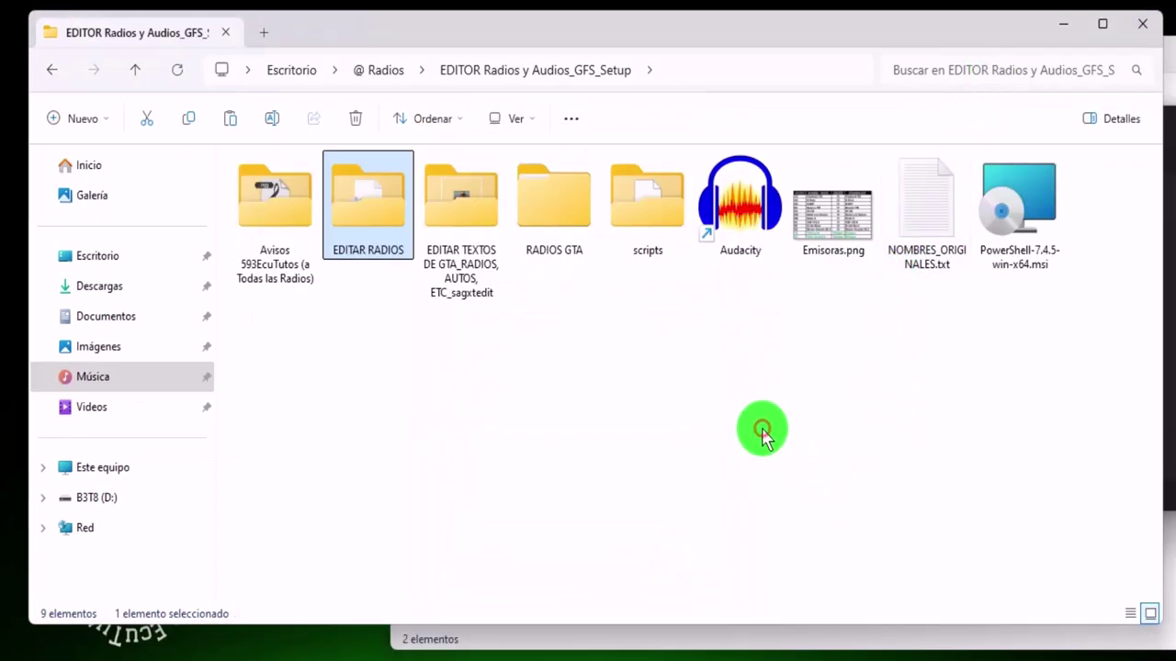
Look up the station name for the CO file in Emisoras.png and minimize the image viewer
right_click(765, 437)
left_click(816, 171)
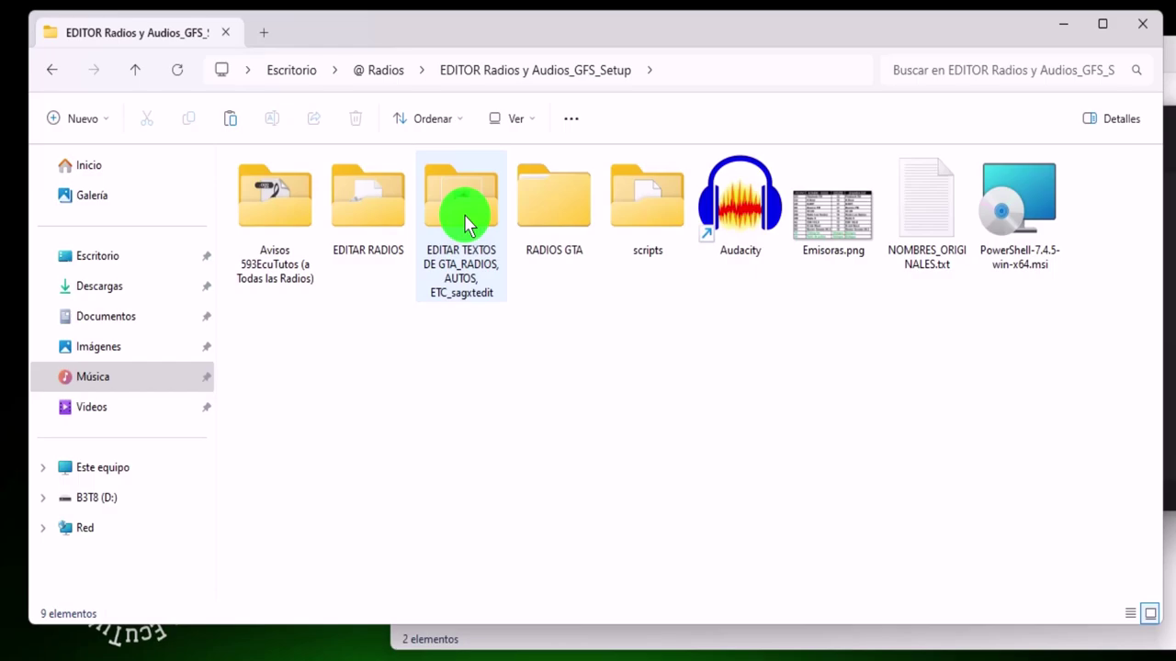
mouse_move(467, 217)
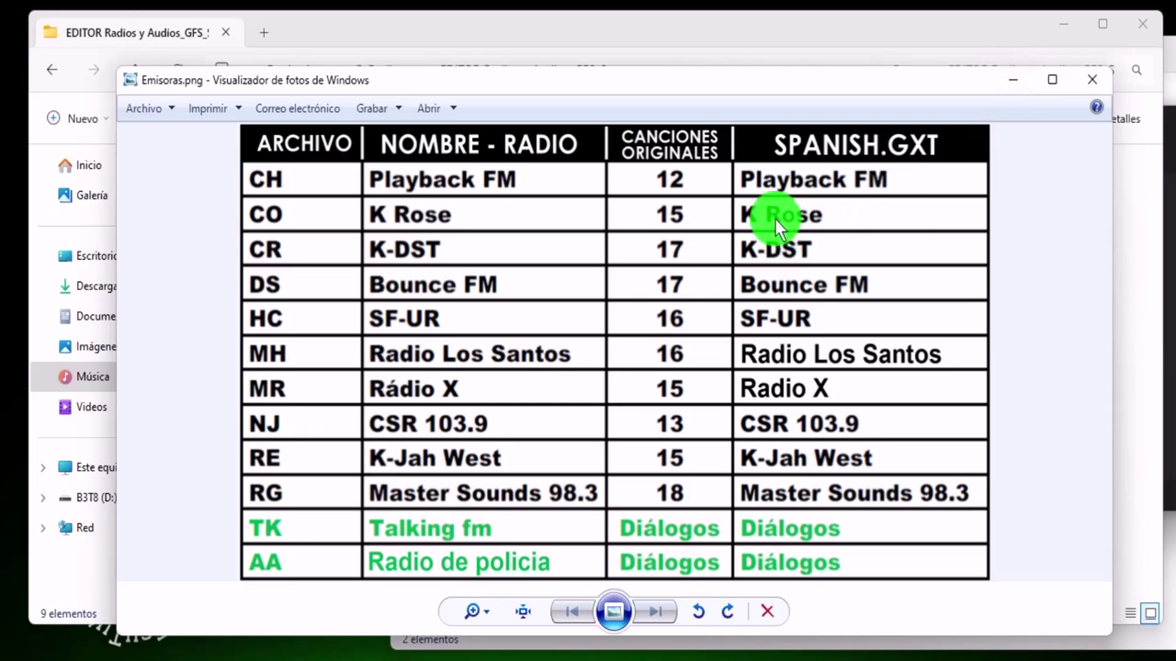
left_click(1012, 79)
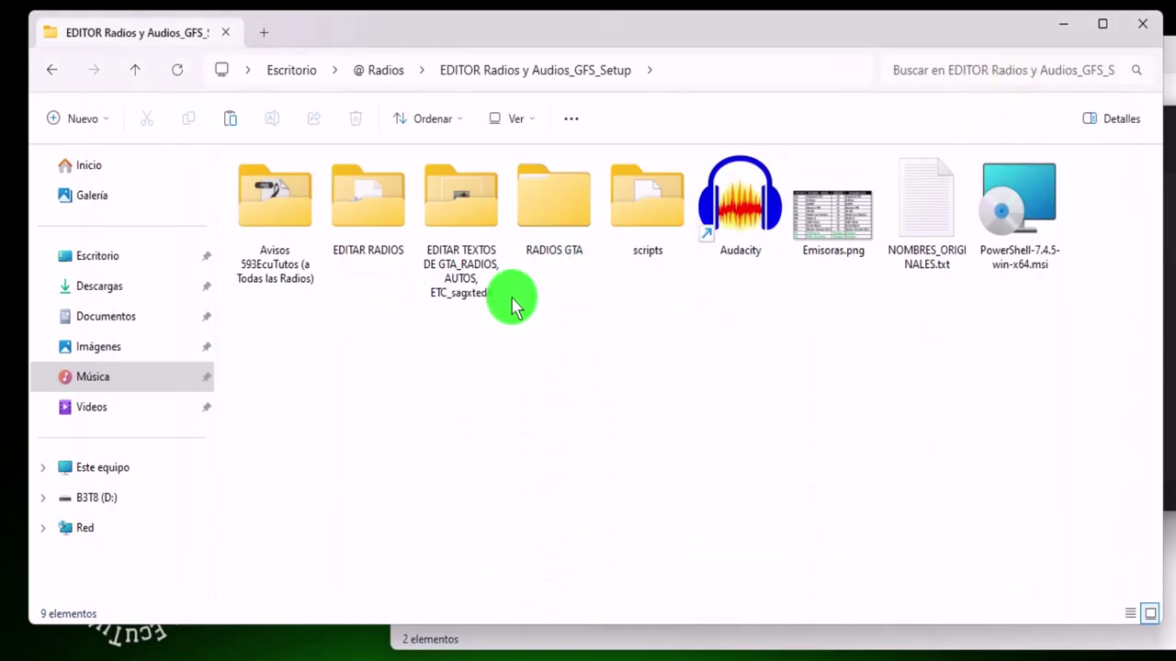
Run Cambiar_Nombres_Radios_Edit_GXT_.exe from the EDITAR TEXTOS DE GTA folder and open spanish.gxt from the text folder of Grand Theft Auto San Andreas
double_click(479, 206)
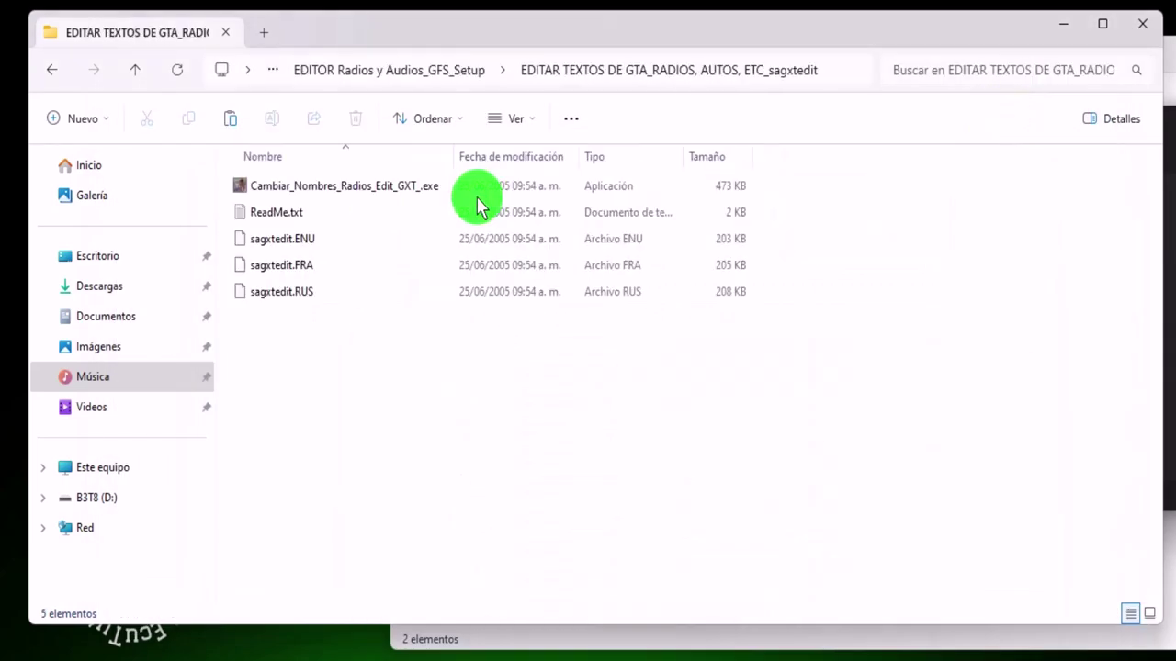
left_click(280, 191)
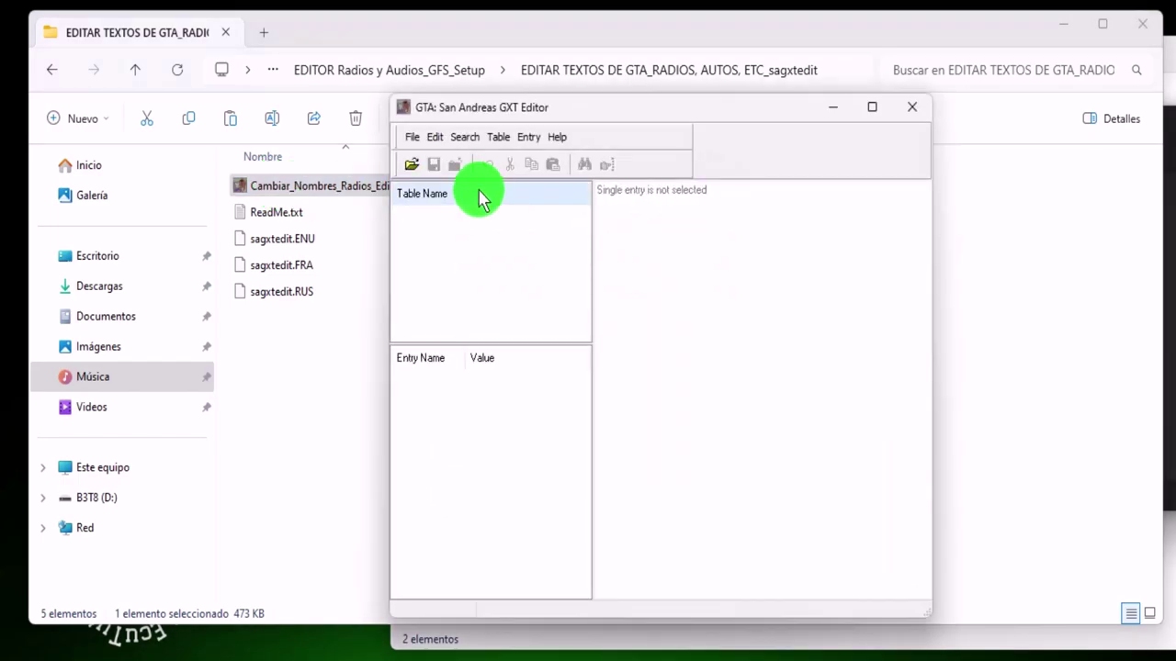
left_click(411, 166)
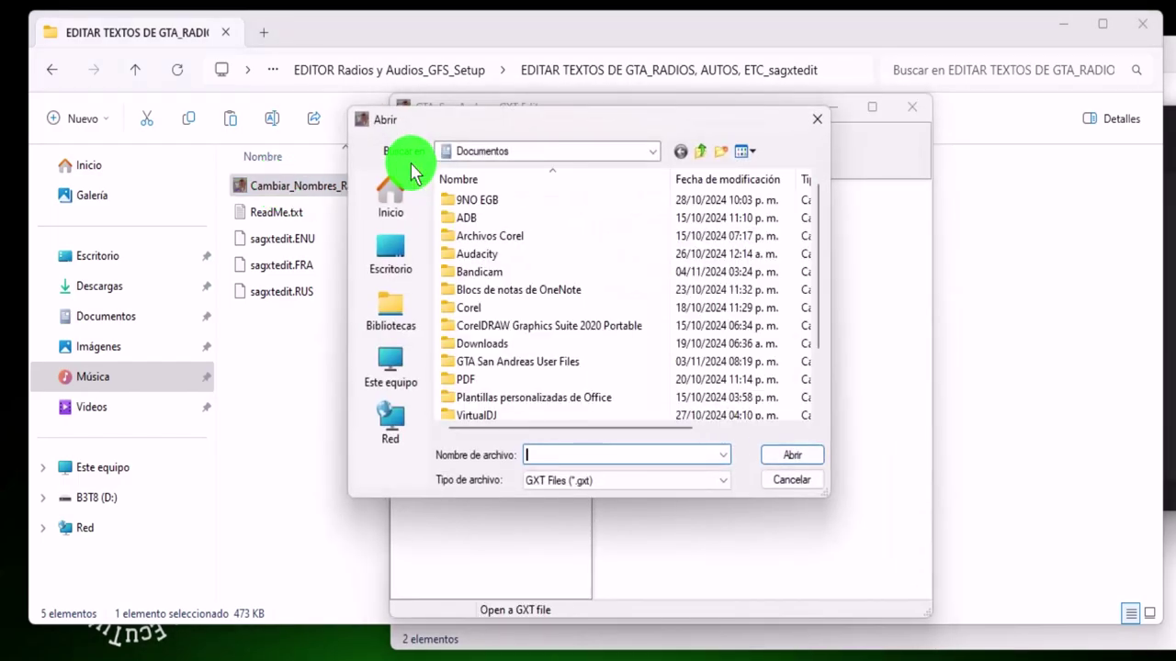
left_click(393, 266)
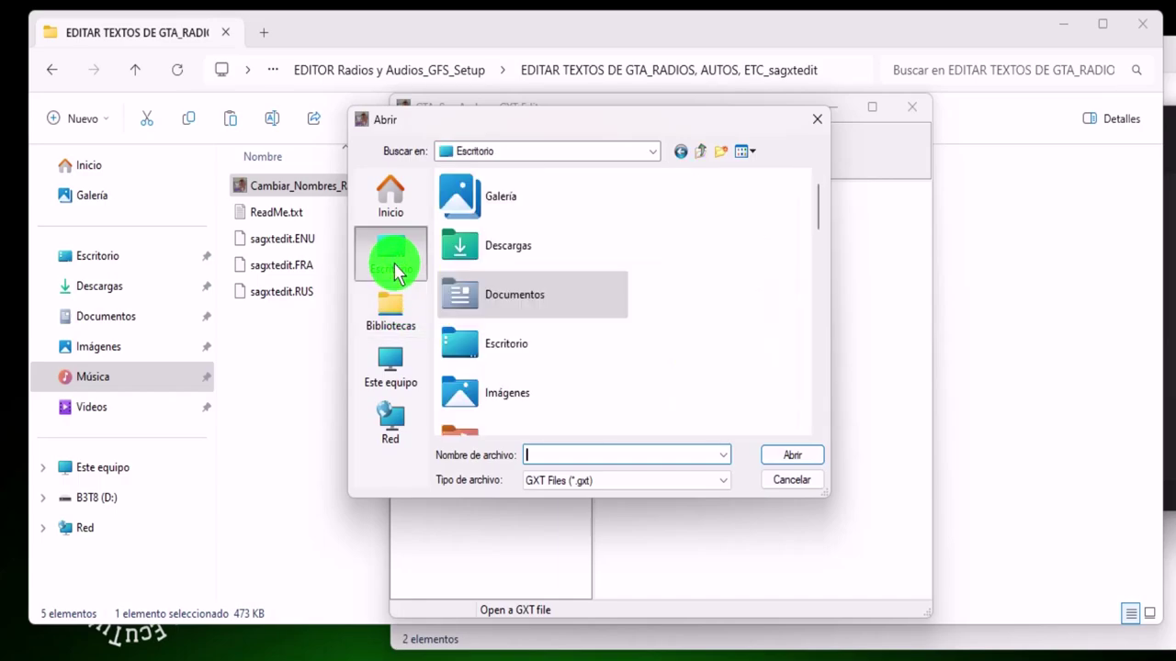
left_click_drag(817, 208, 838, 330)
double_click(539, 312)
double_click(517, 202)
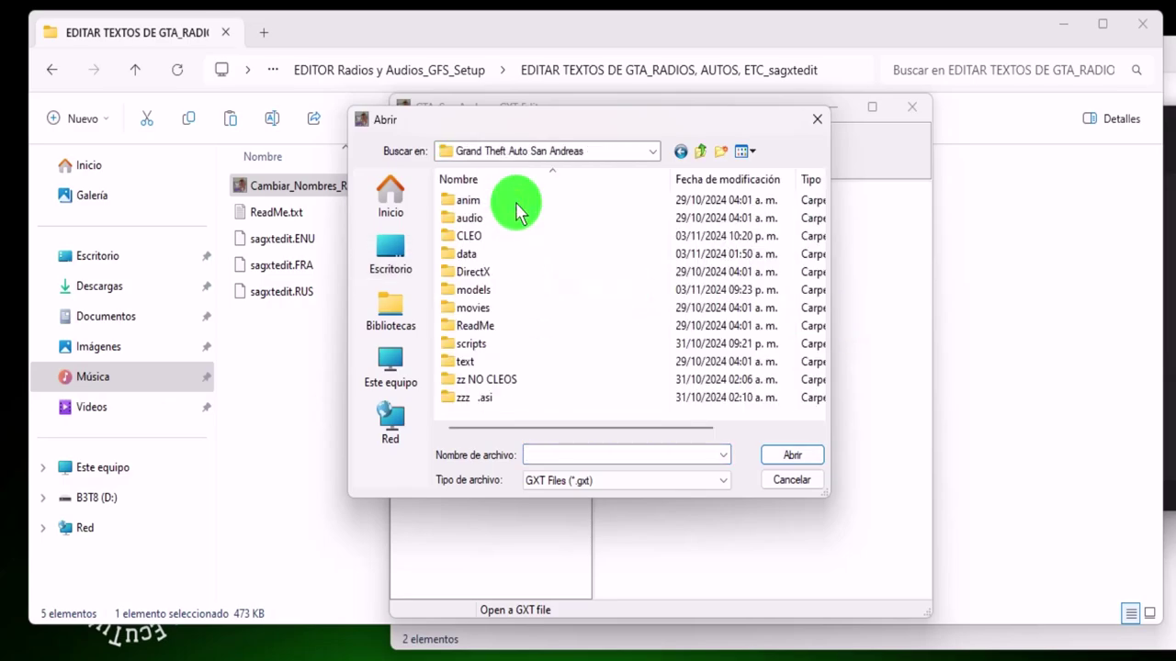
left_click(496, 254)
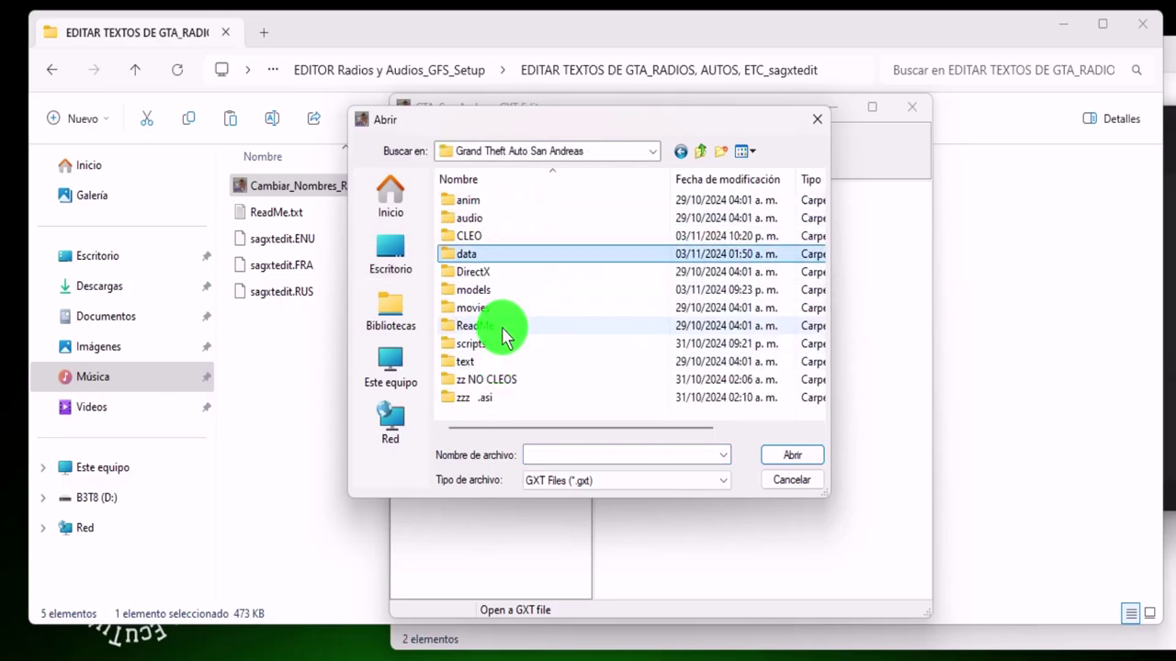
double_click(470, 361)
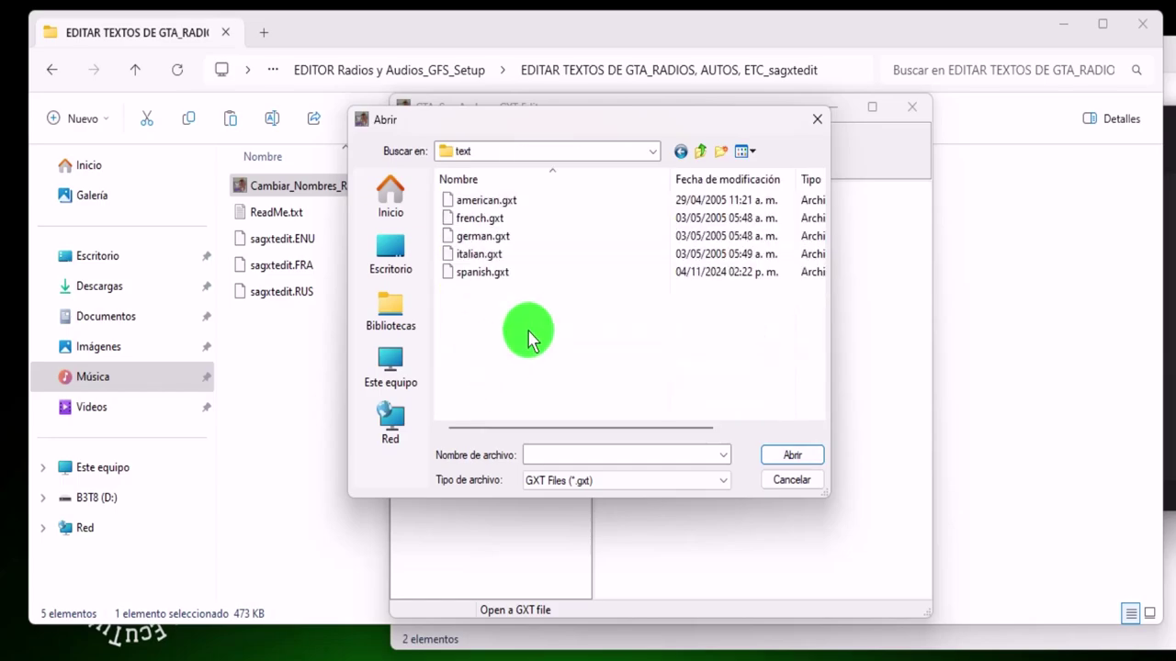
left_click(478, 274)
left_click(780, 455)
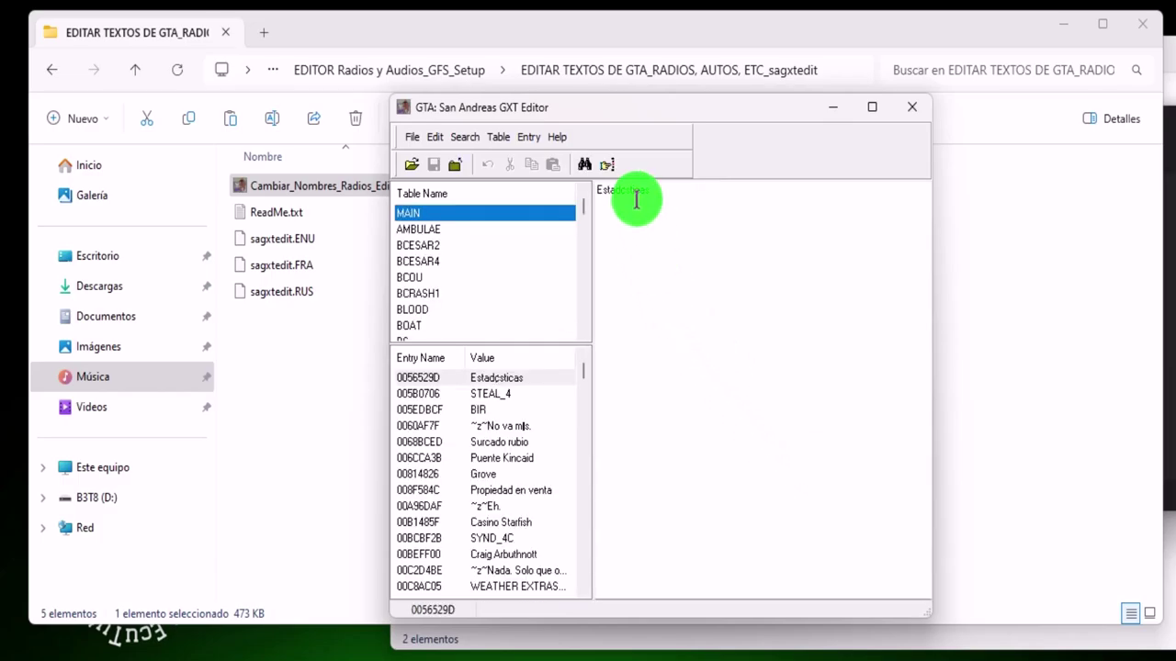
Search for the K Rose entry in the GXT file and replace its text with Heavy Espaniol
left_click(606, 165)
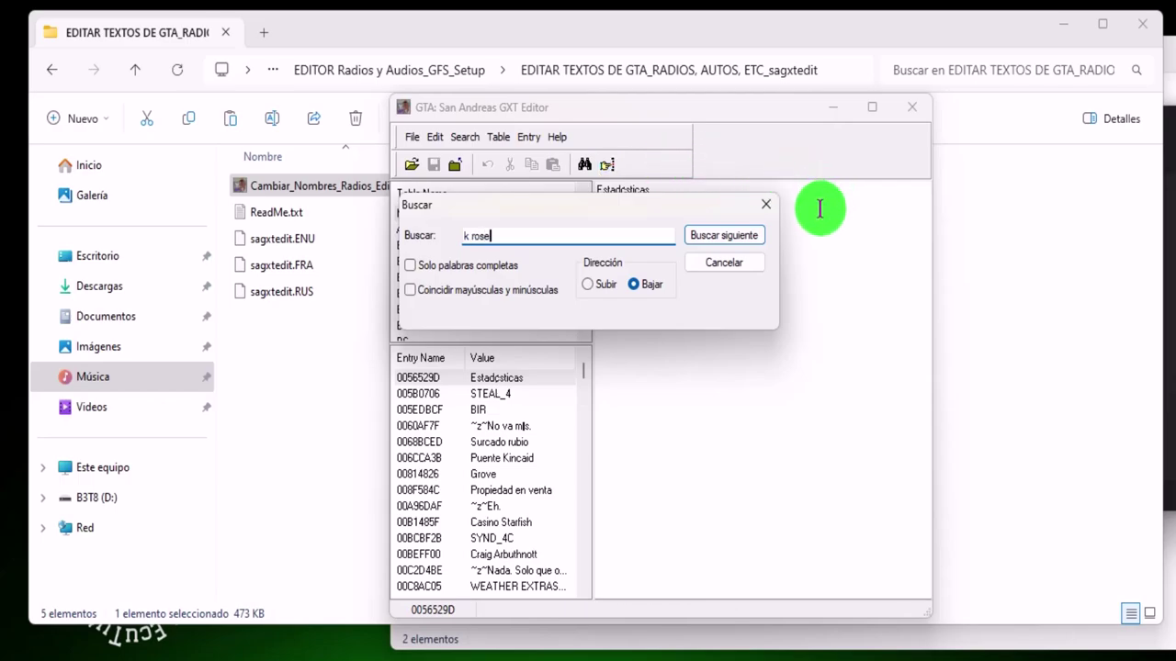
left_click(728, 235)
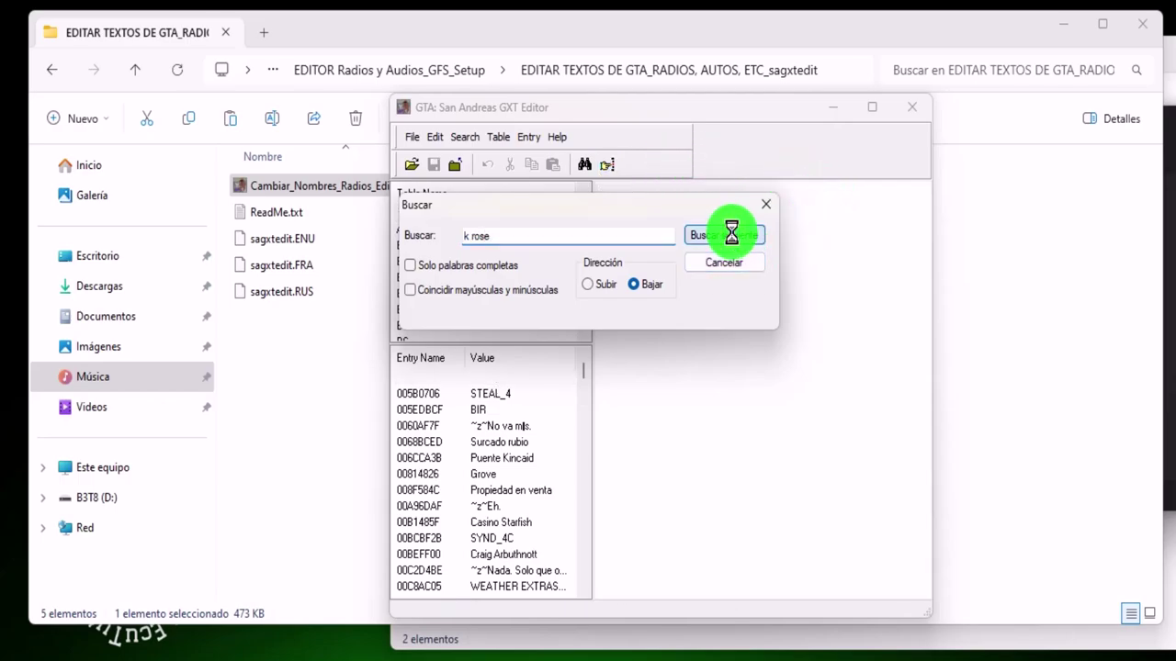
left_click_drag(630, 207, 329, 193)
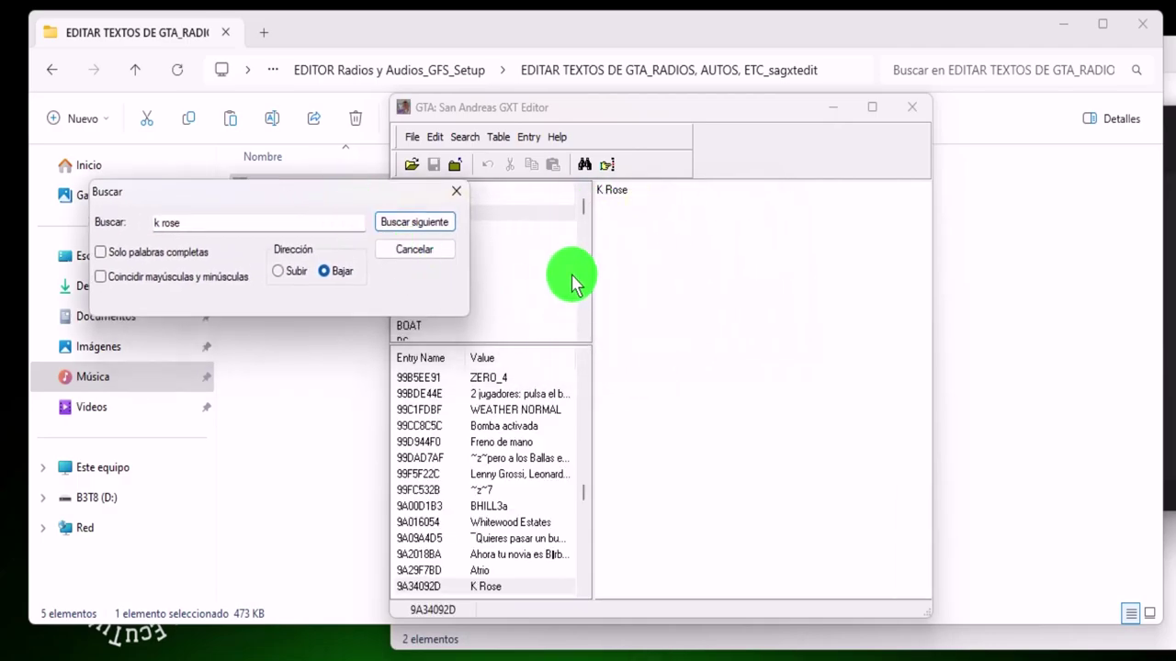
left_click_drag(631, 190, 607, 190)
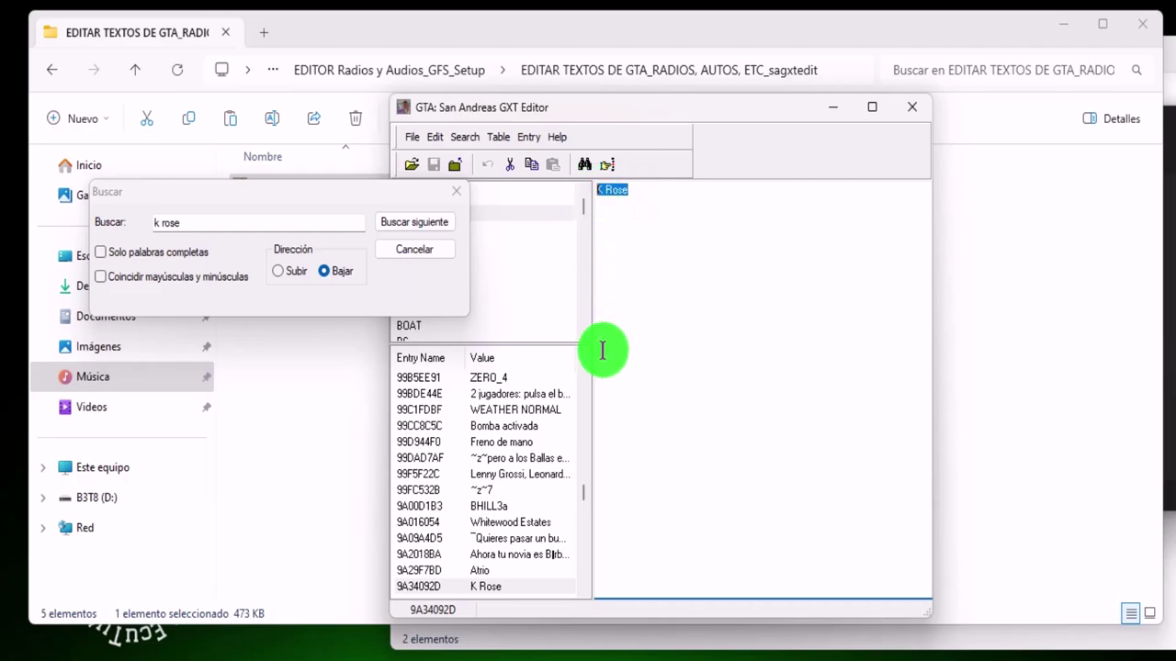
type("Heavy Espaniol")
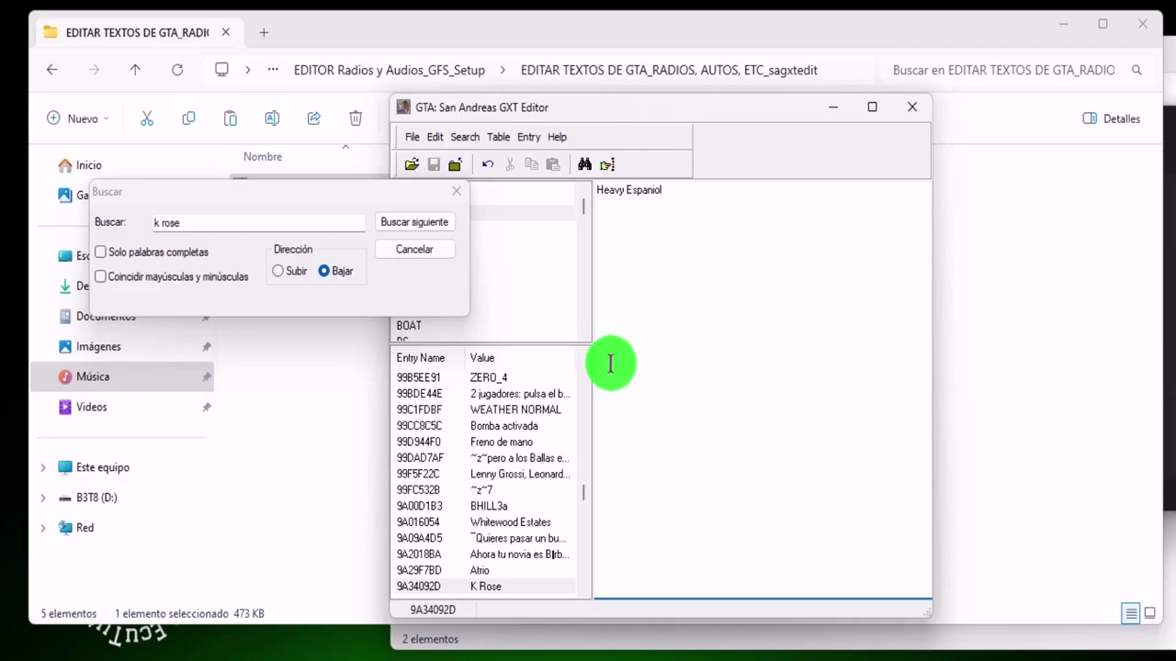
left_click(491, 587)
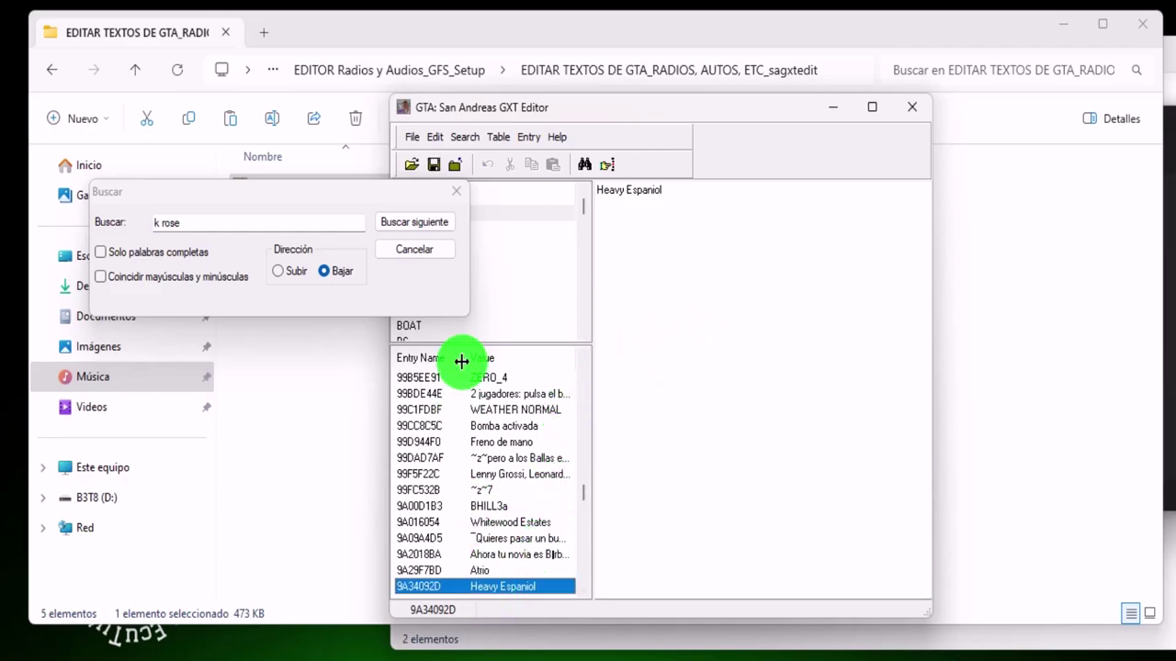
left_click(458, 204)
left_click(495, 588)
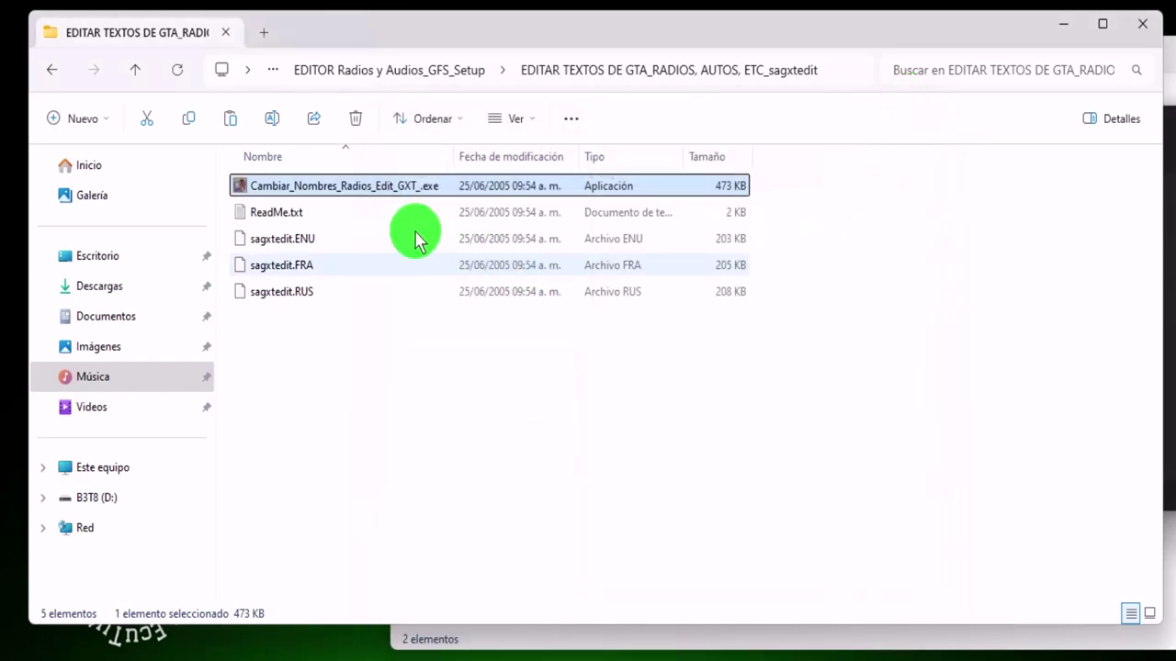
Go to audio\streams in the copied Grand Theft Auto San Andreas folder and check the CO file's modification date and size
left_click(135, 71)
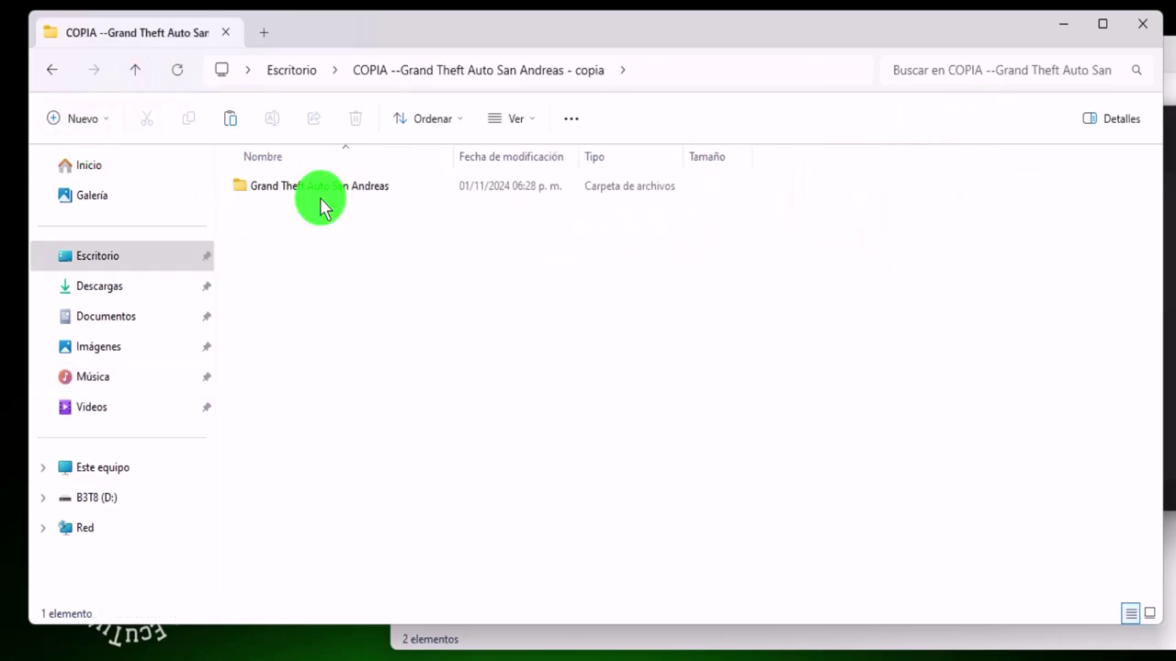
double_click(321, 188)
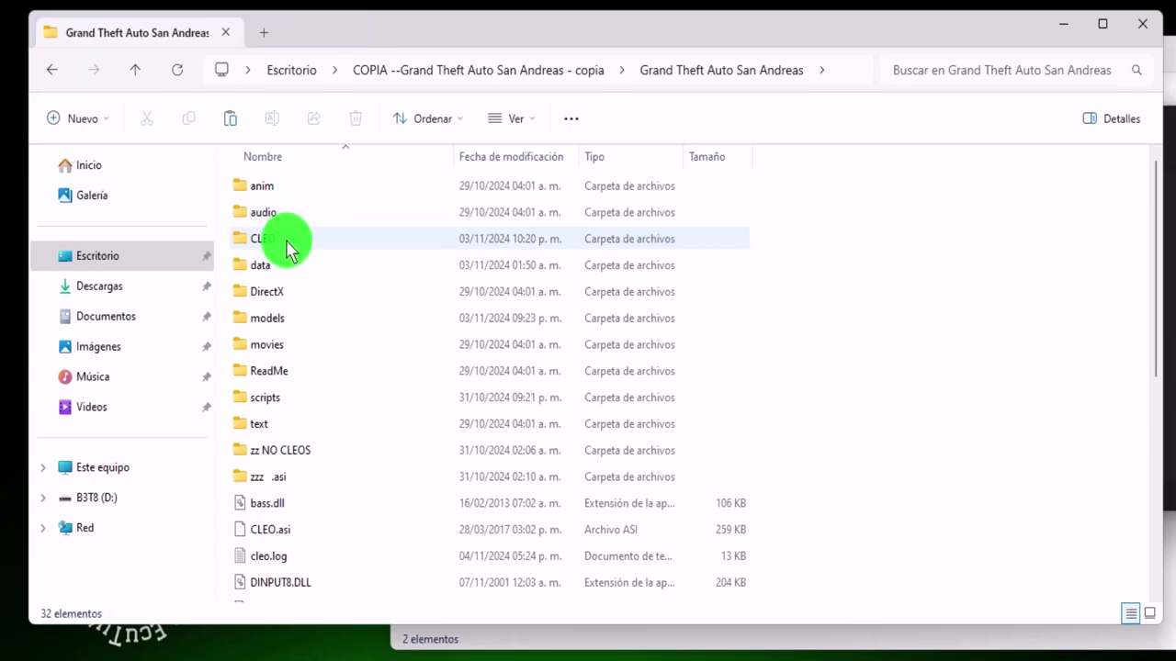
double_click(276, 213)
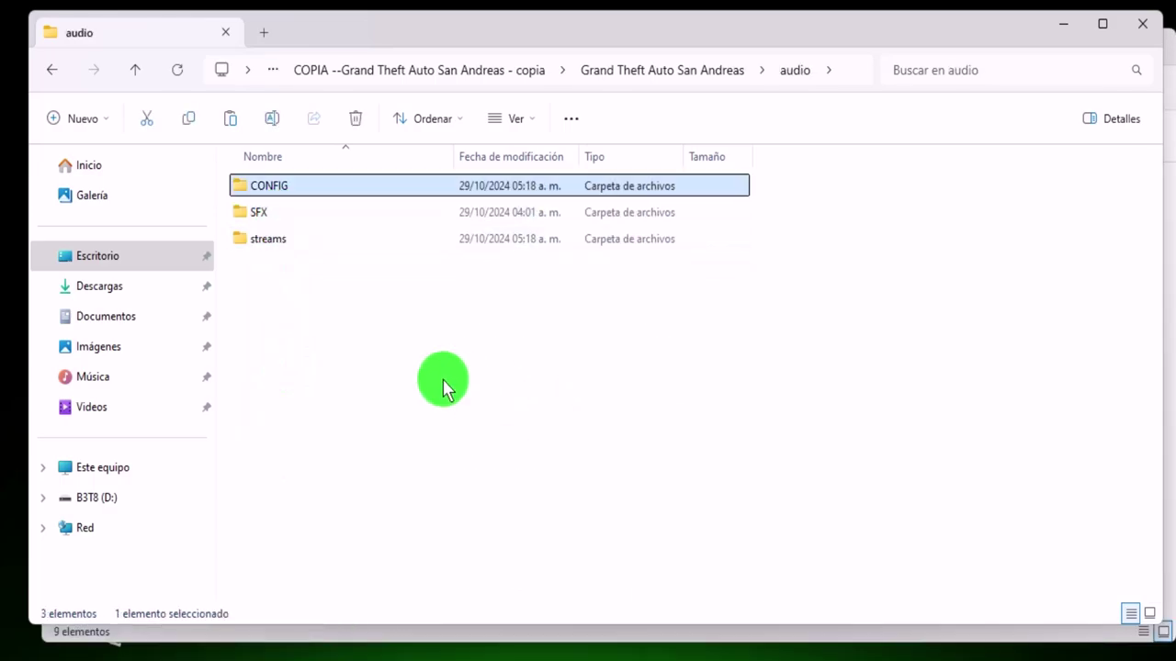
double_click(298, 239)
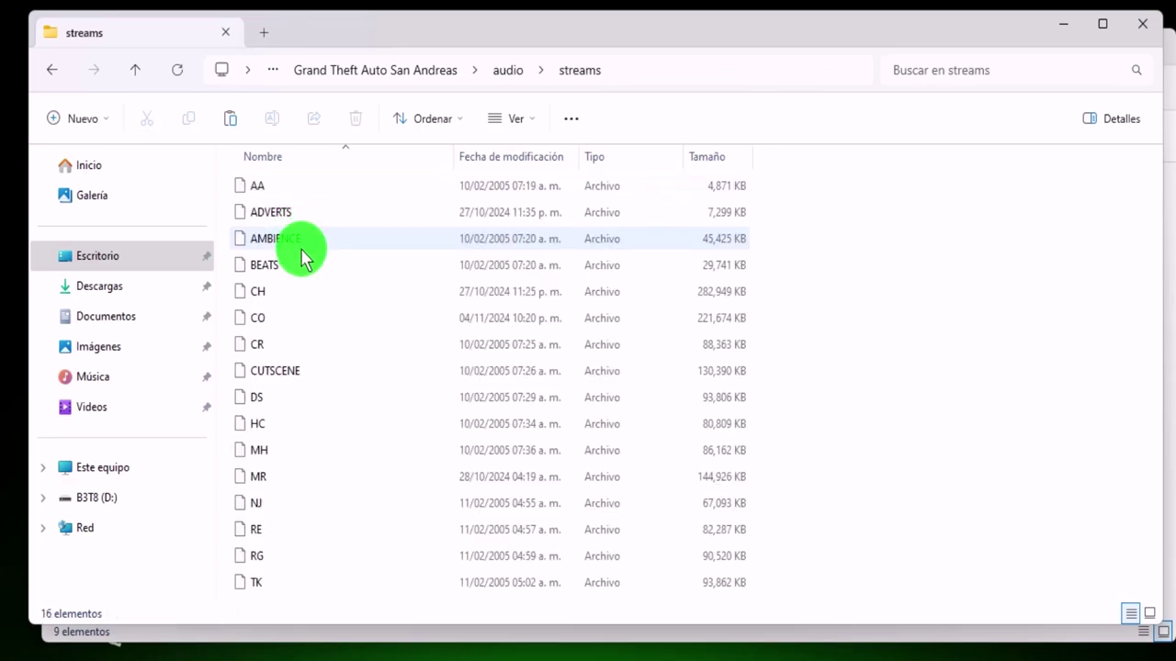
left_click(276, 317)
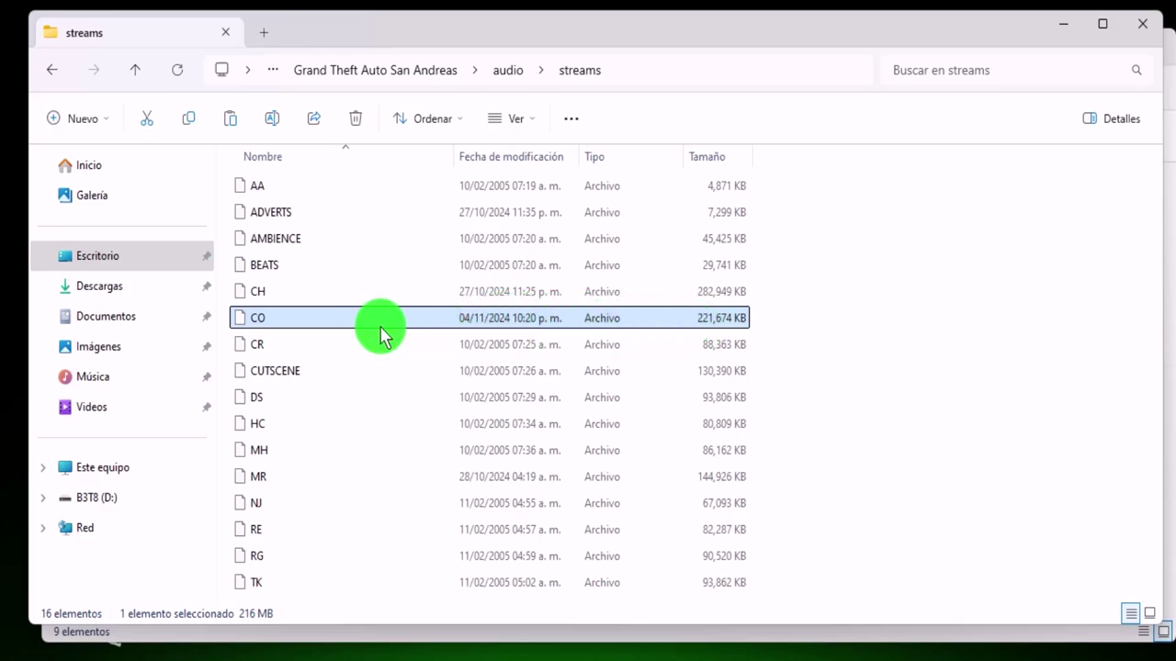
Check the modification date of TrakLkup.dat in the audio folder's CONFIG subfolder
left_click(136, 75)
double_click(287, 190)
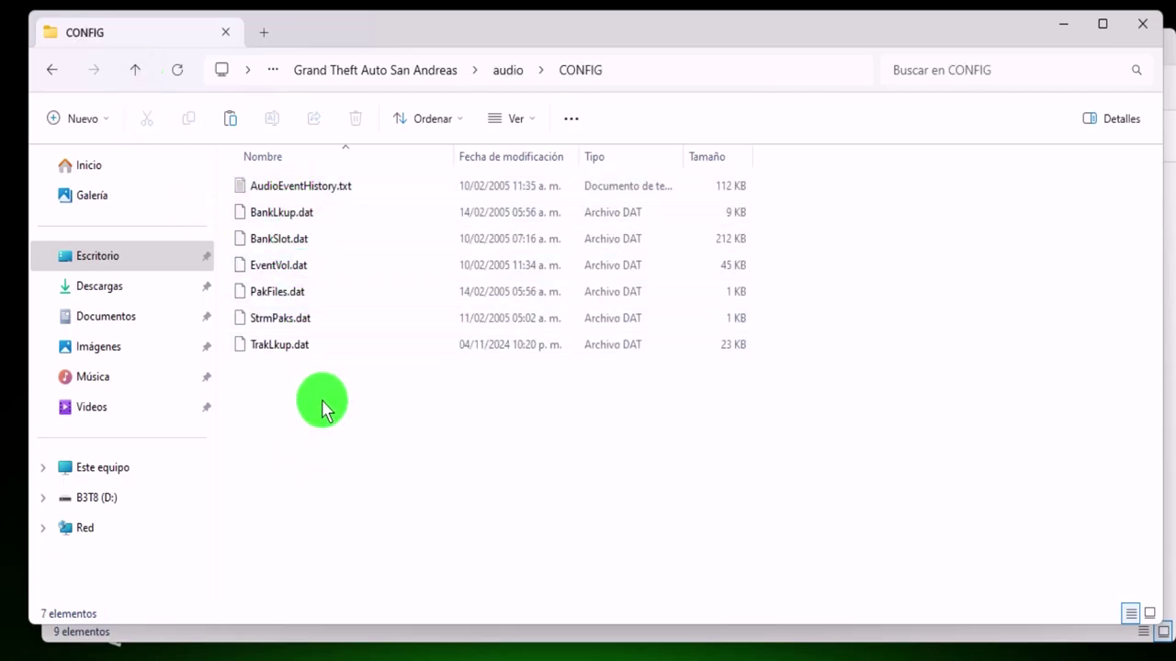
left_click(483, 345)
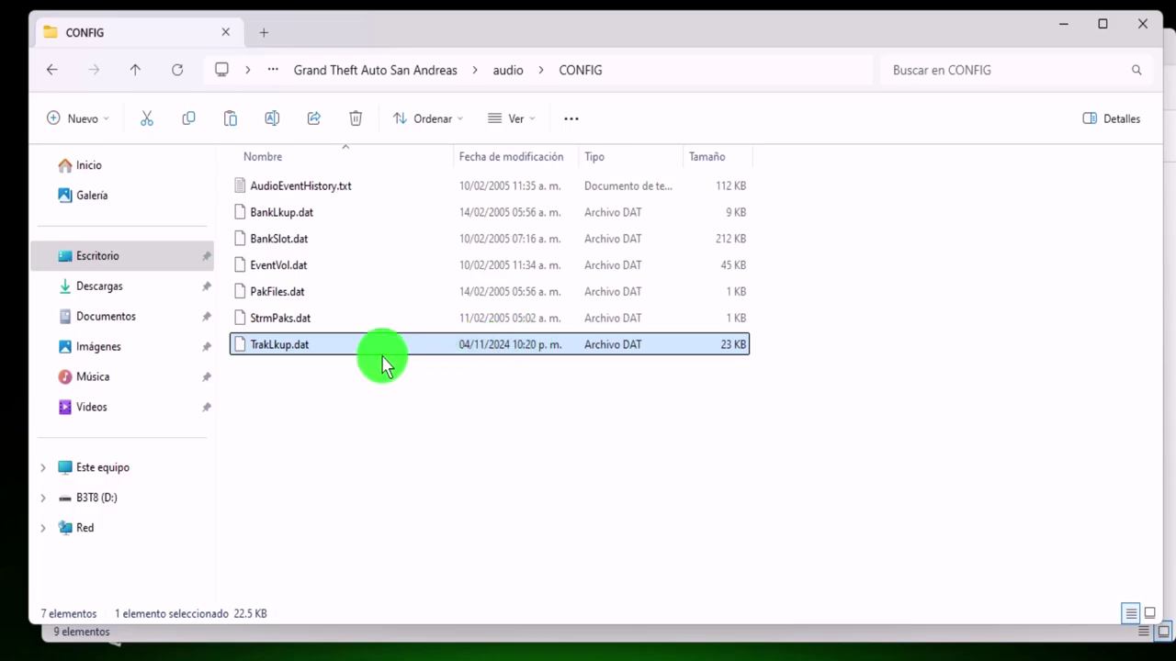
left_click(340, 382)
Return to the main Grand Theft Auto San Andreas folder and launch the game
left_click(135, 71)
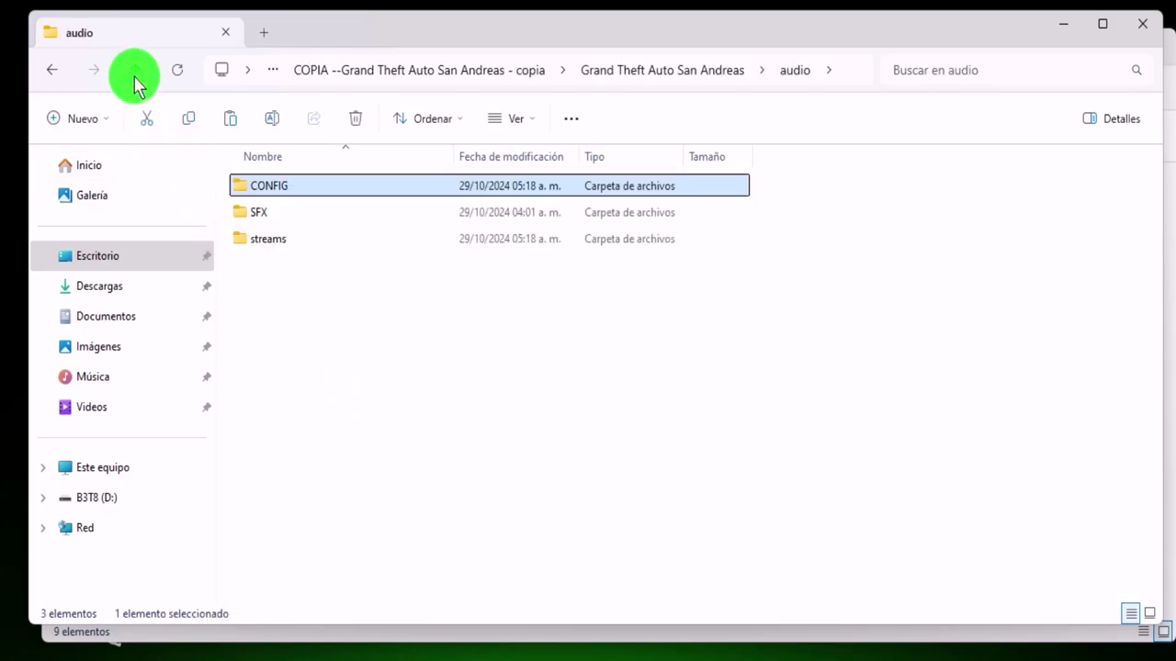
left_click(135, 72)
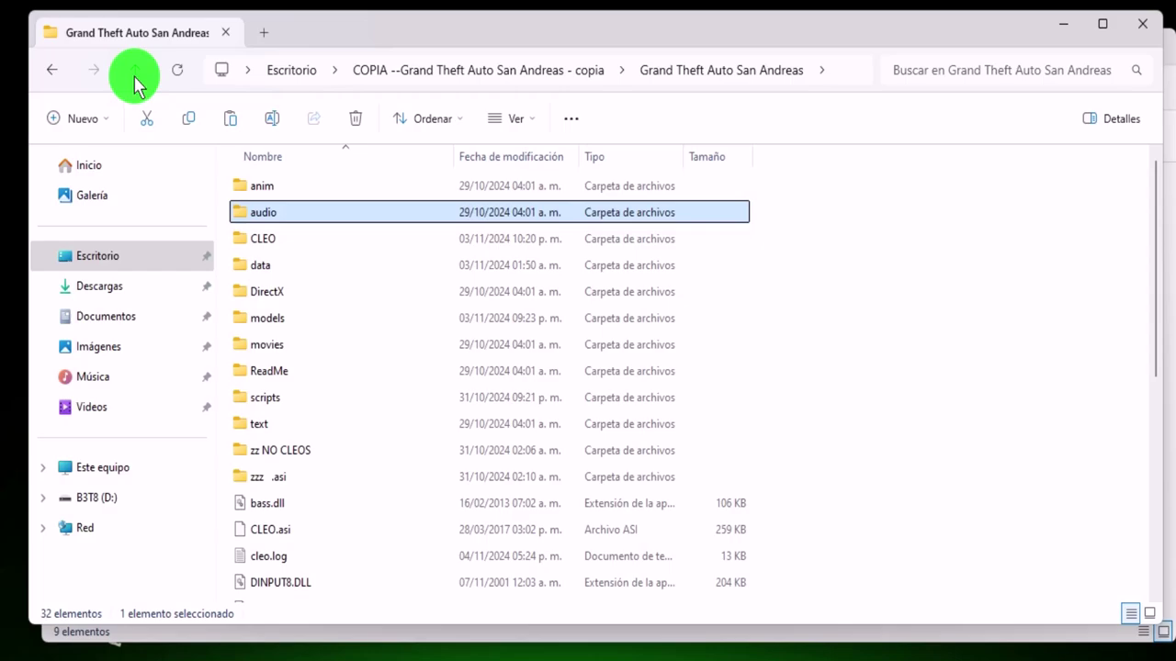
scroll(315, 333, "down", 4)
left_click(291, 362)
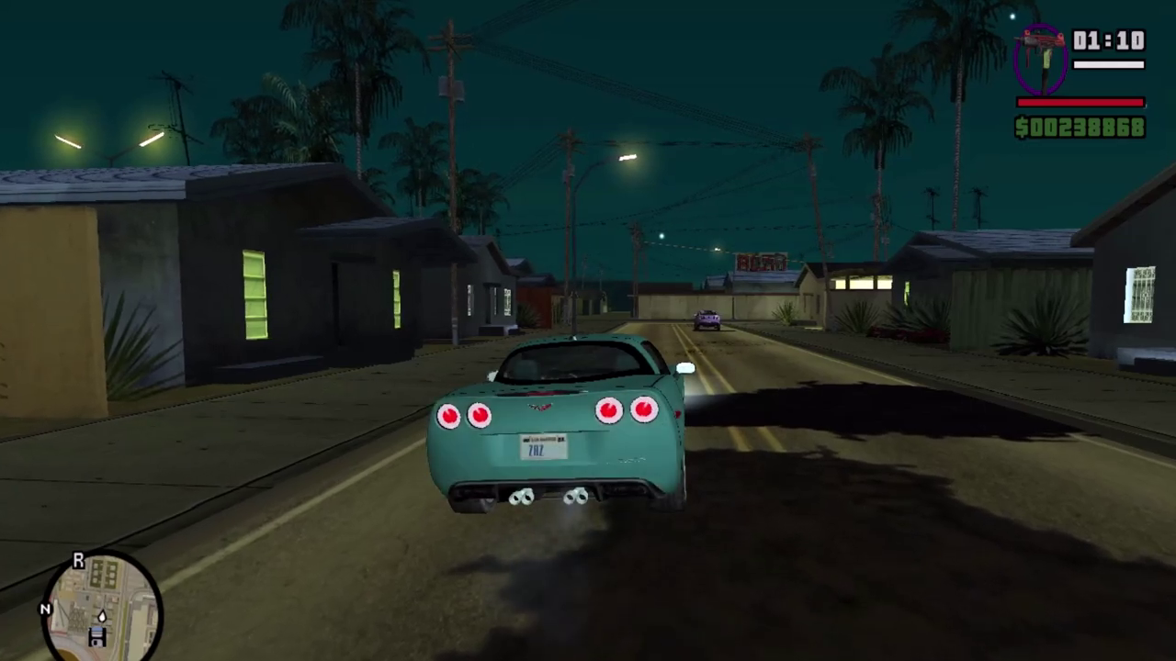
Cycle through the car's radio stations in the game and tune in to Heavy Espaniol
key("r")
key("r")
key("r")
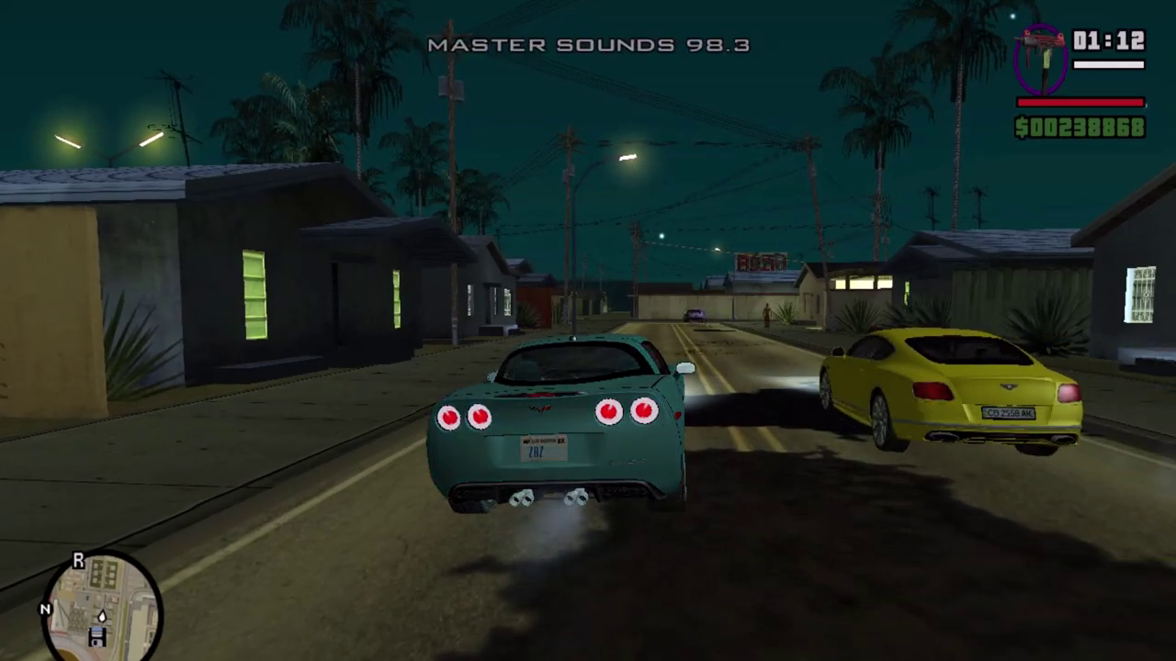
key("r")
key("r")
key("r")
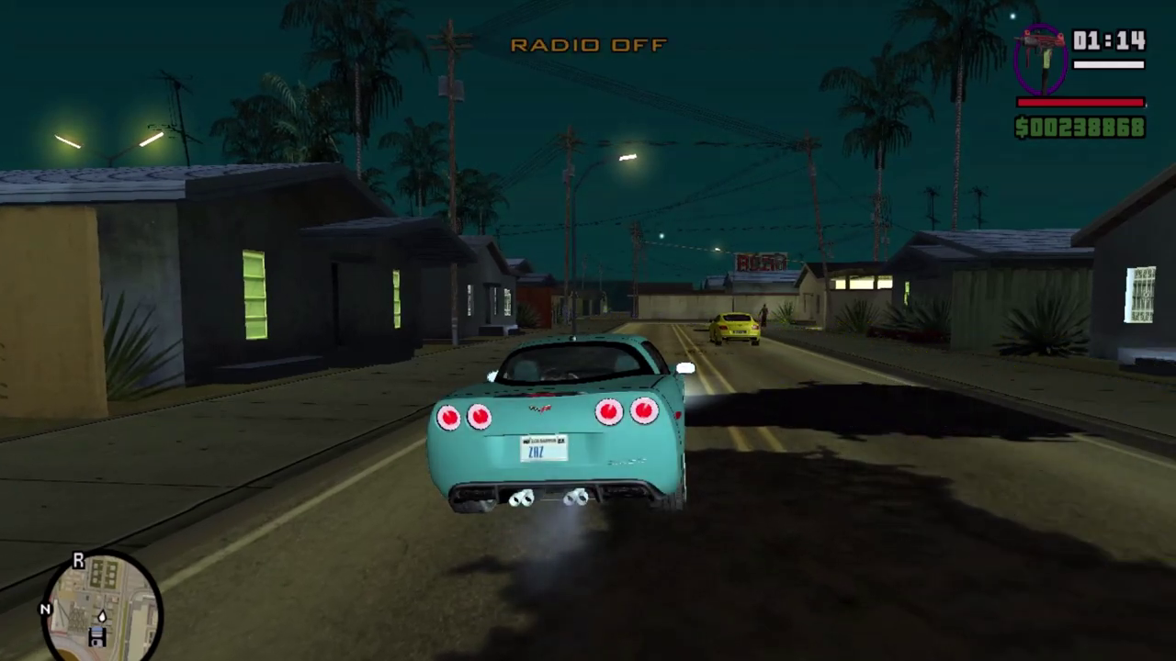
key("r")
key("r")
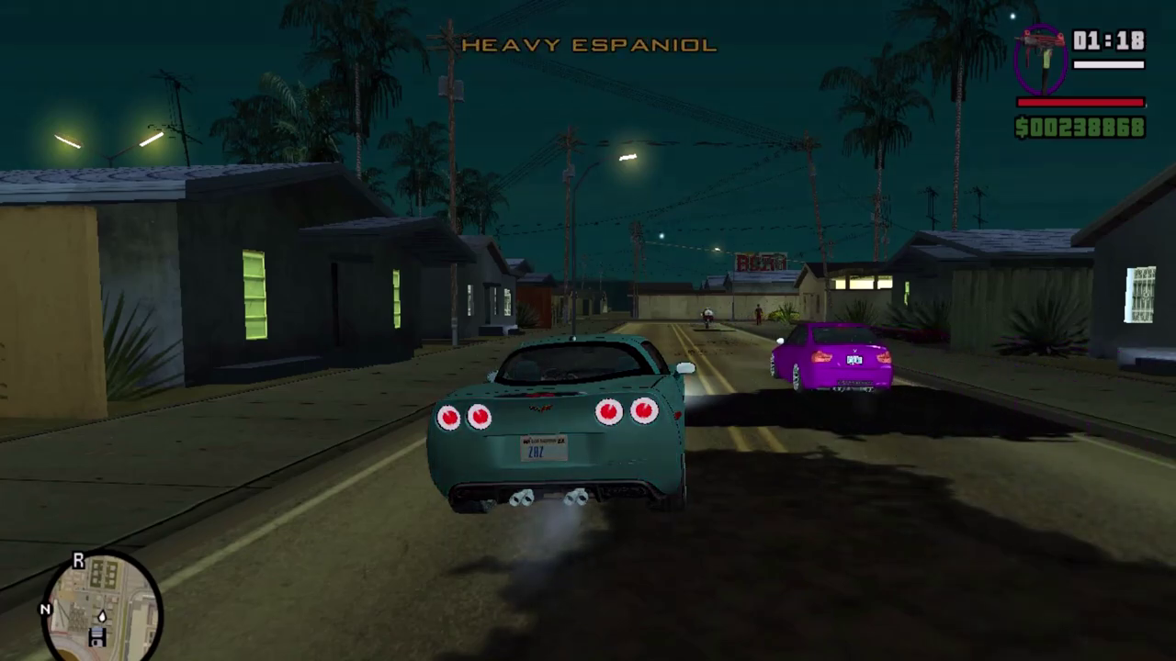
key("w")
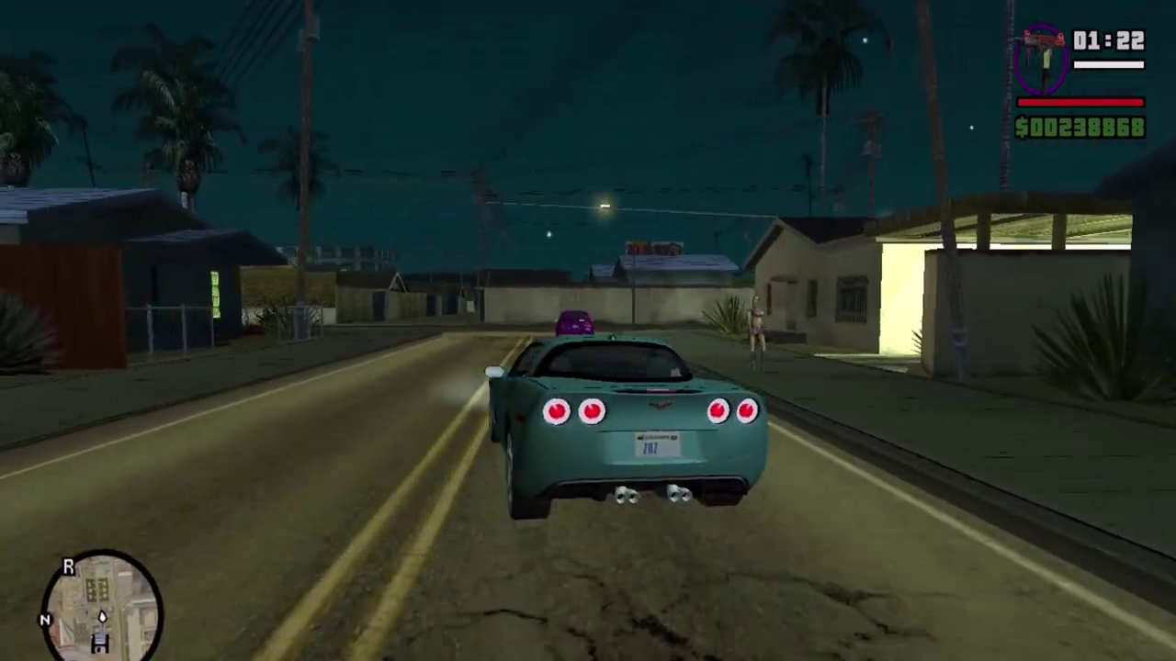
key("a")
key("d")
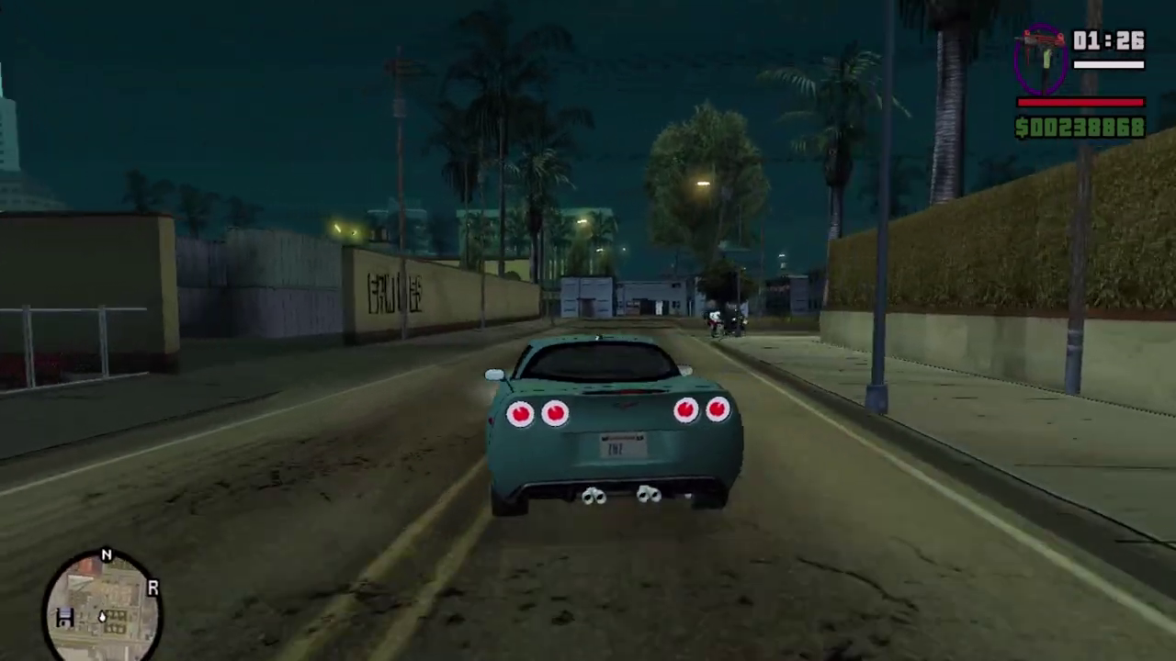
key("d")
key("d")
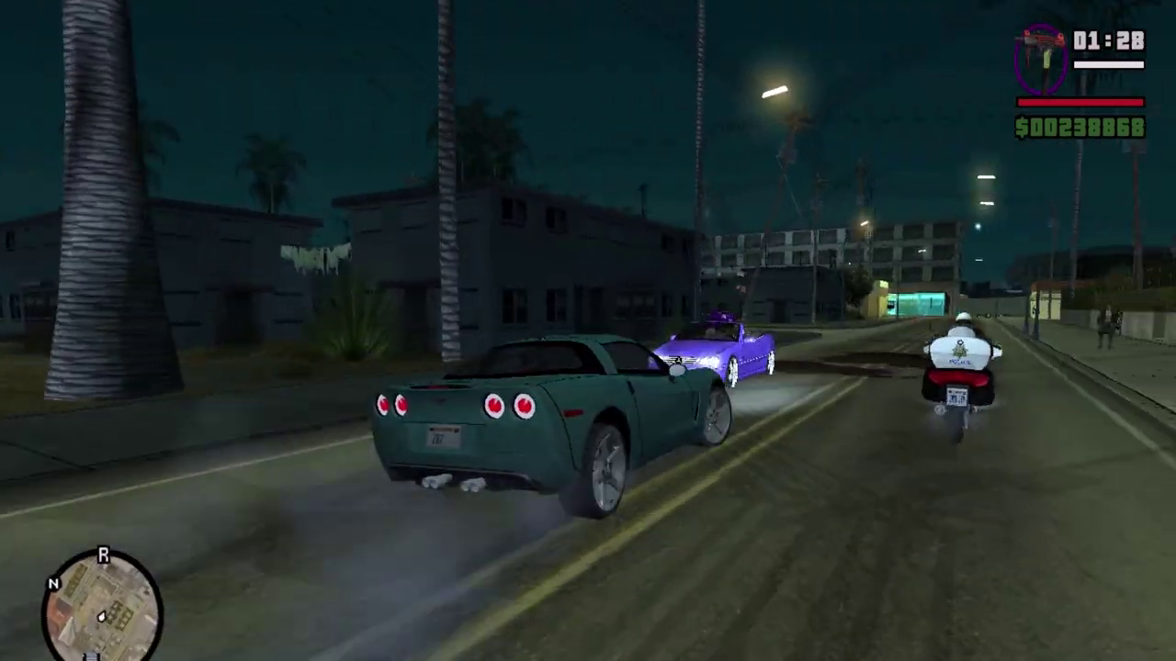
key("w")
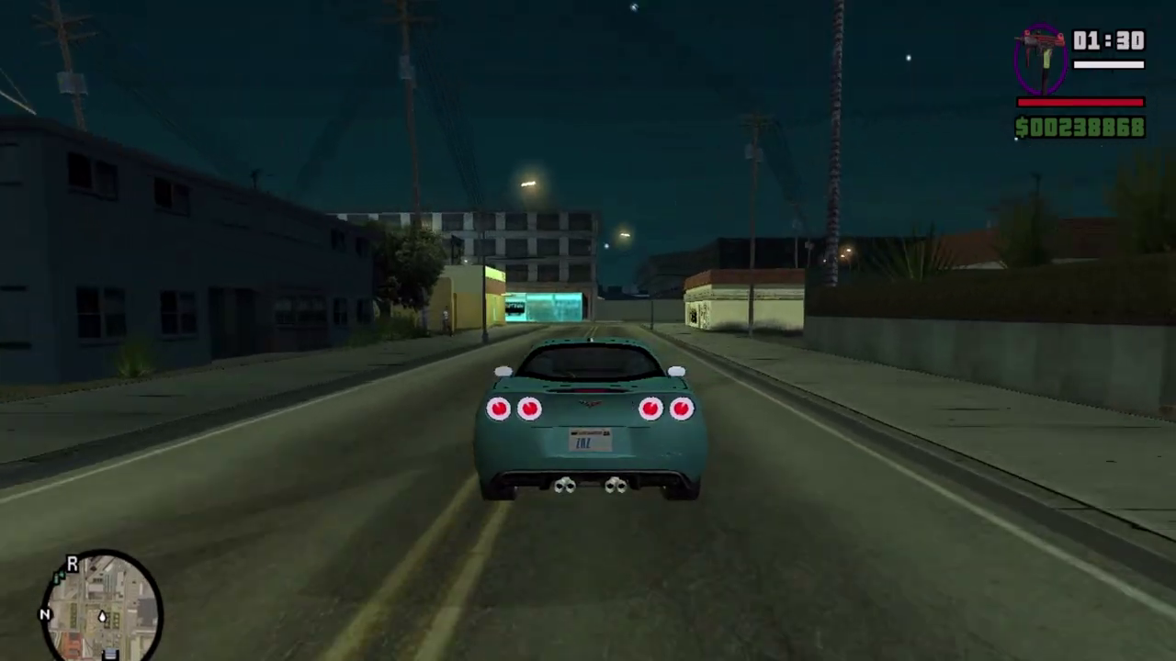
key("s")
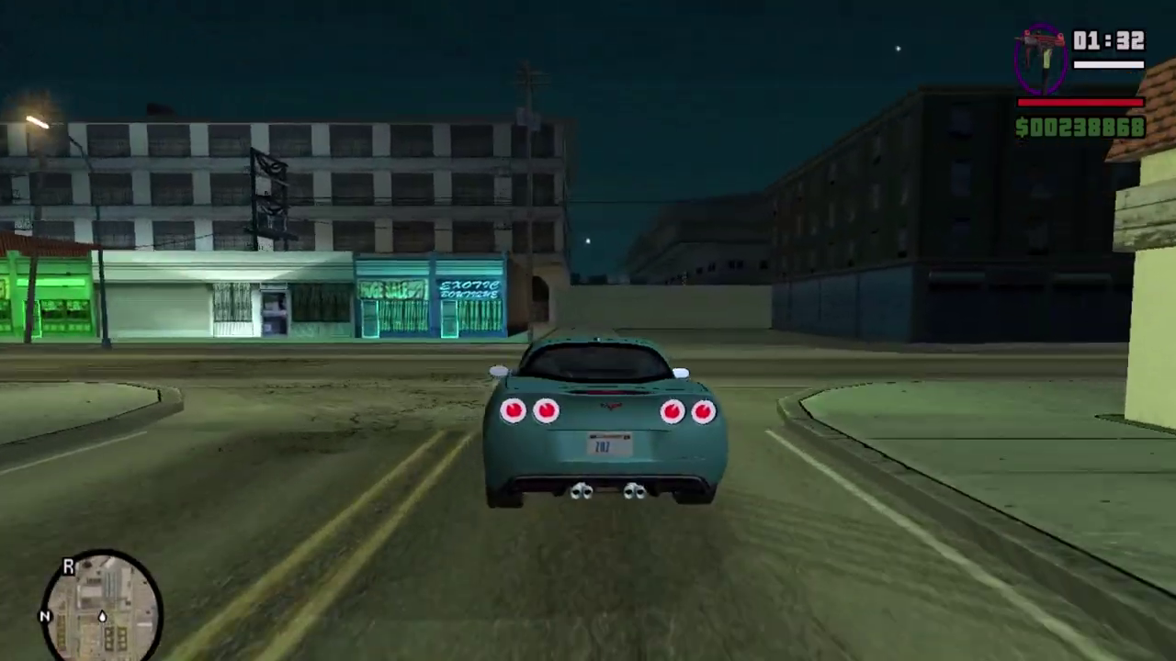
key("a")
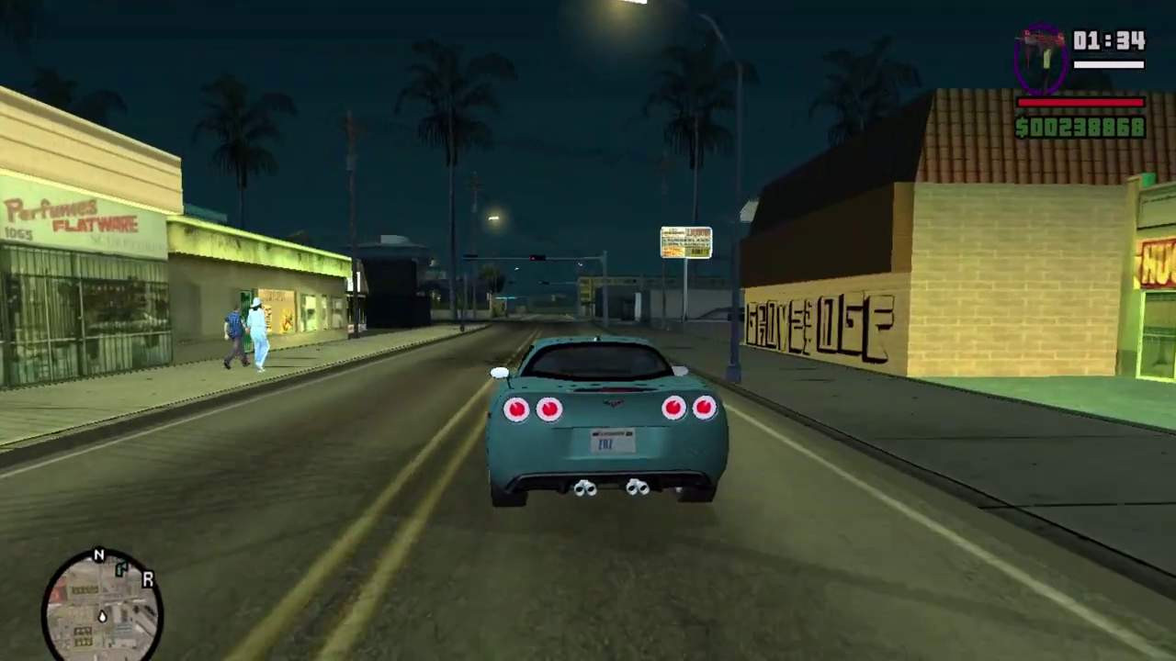
key("w")
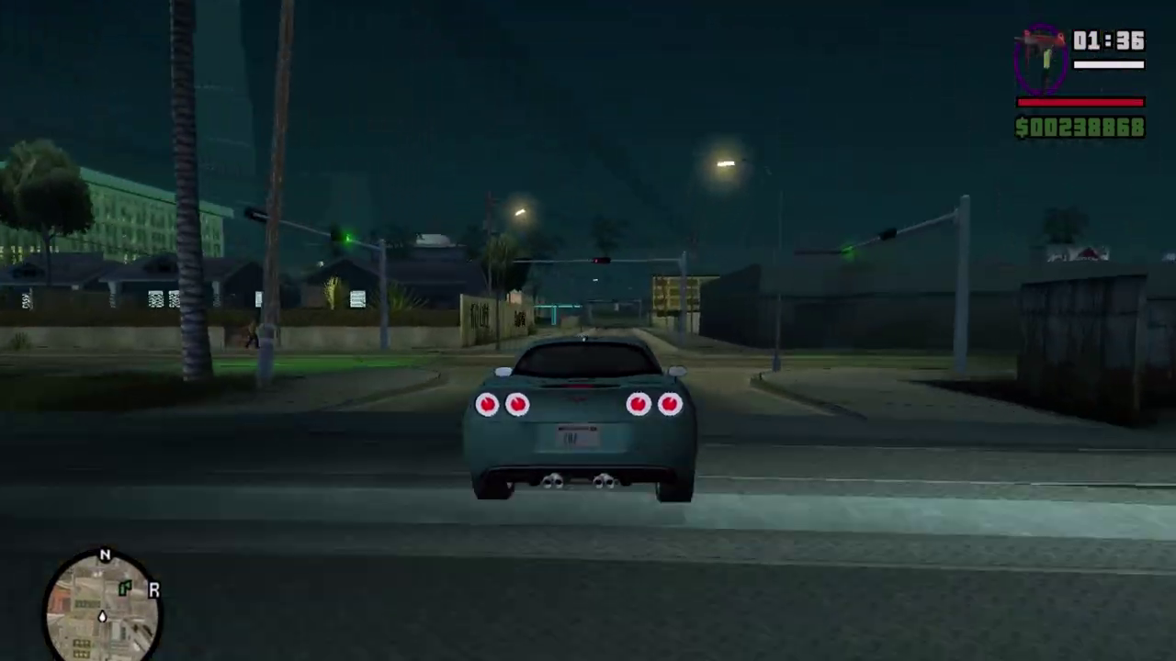
key("w")
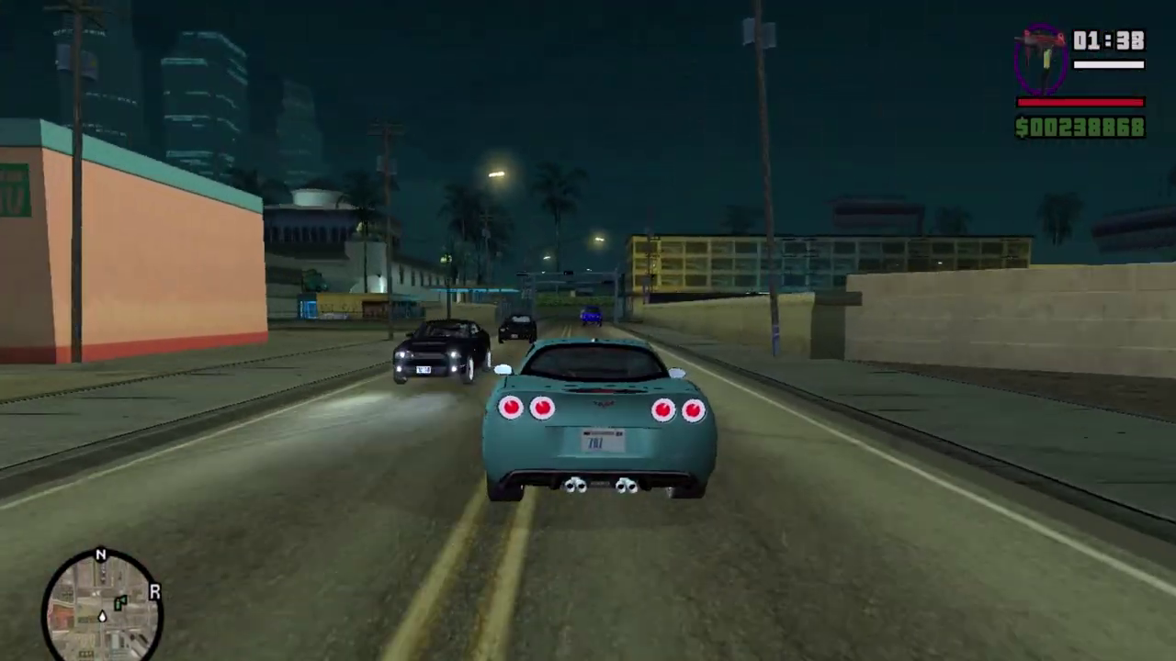
key("w")
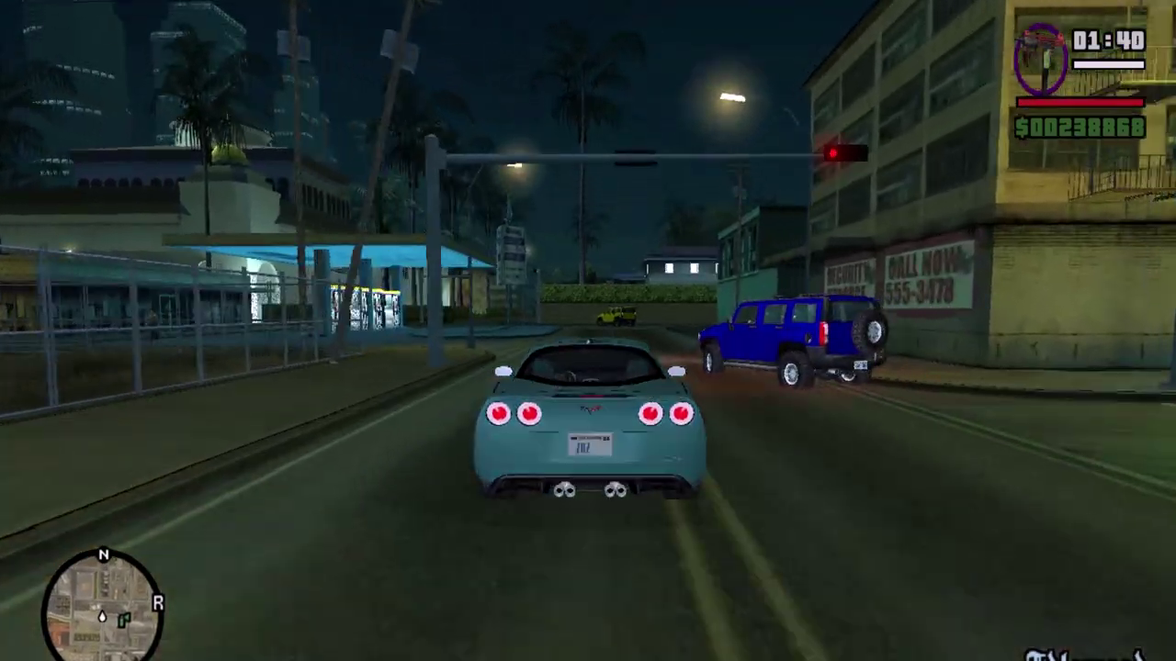
key("w")
key("a")
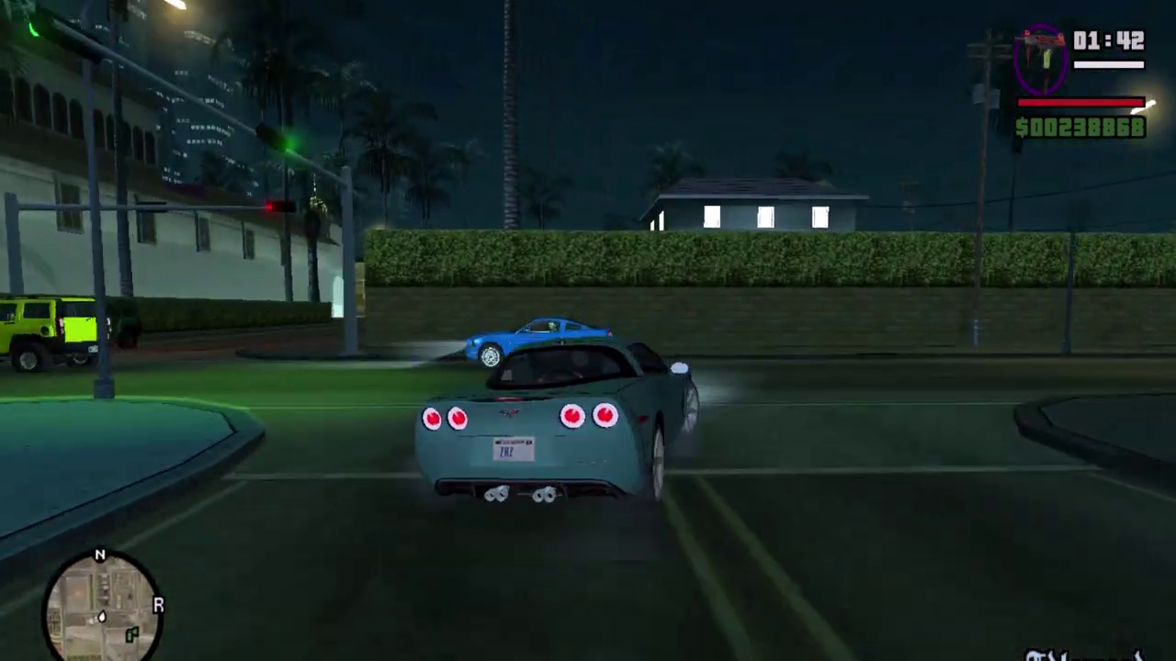
key("w")
key("a")
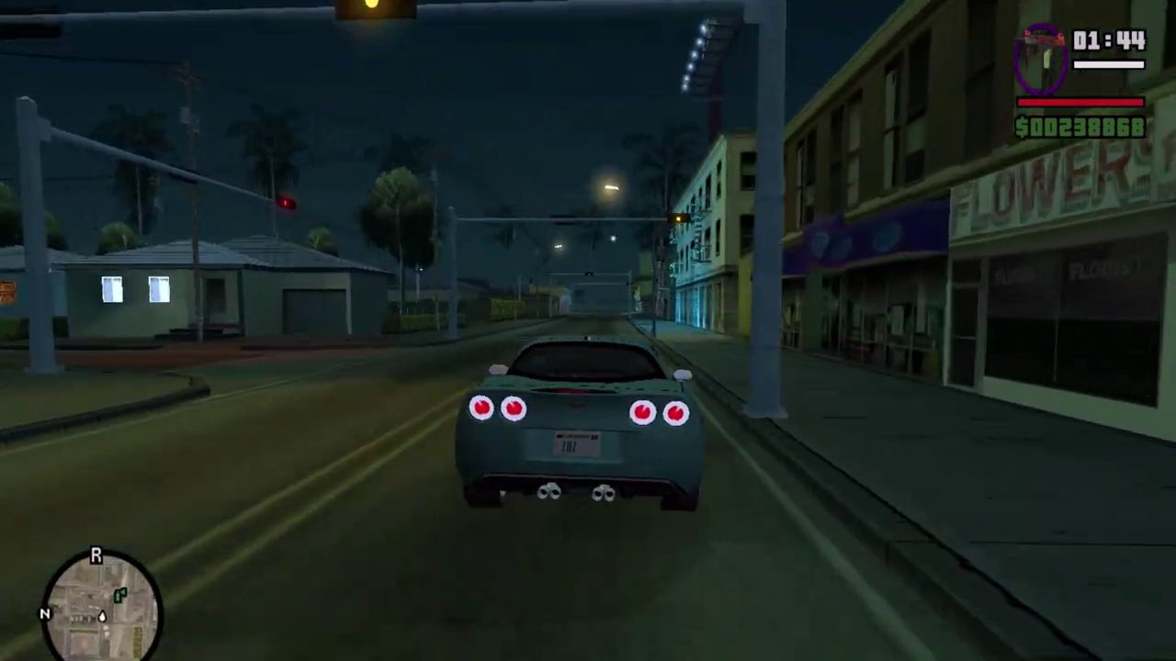
key("w")
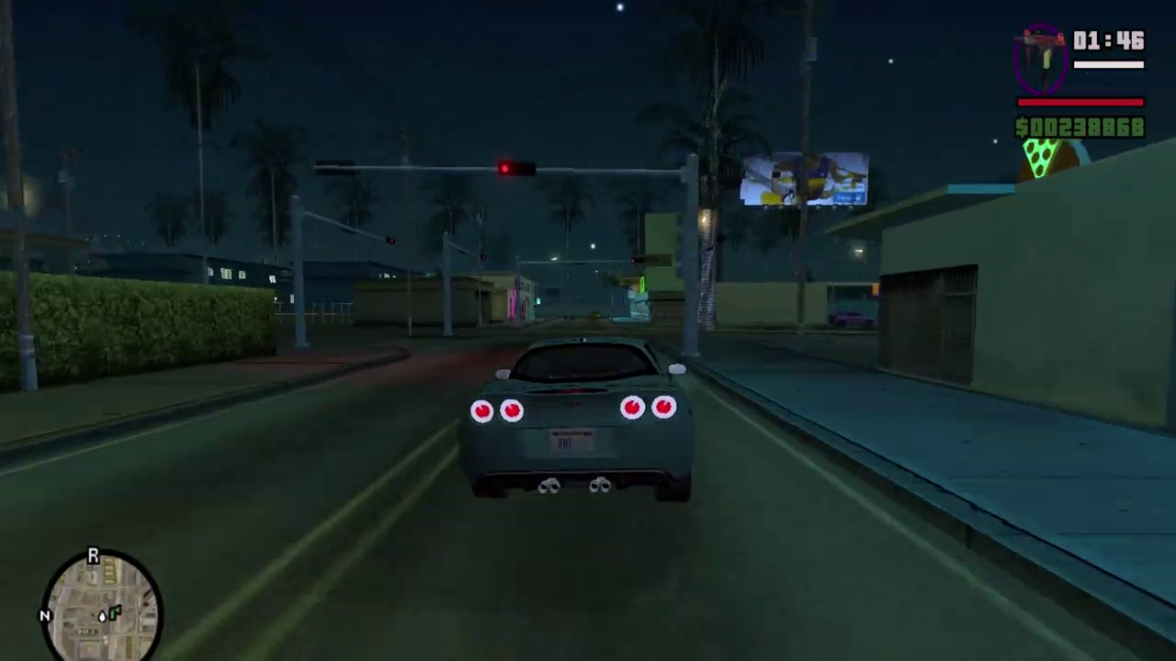
key("w")
key("w")
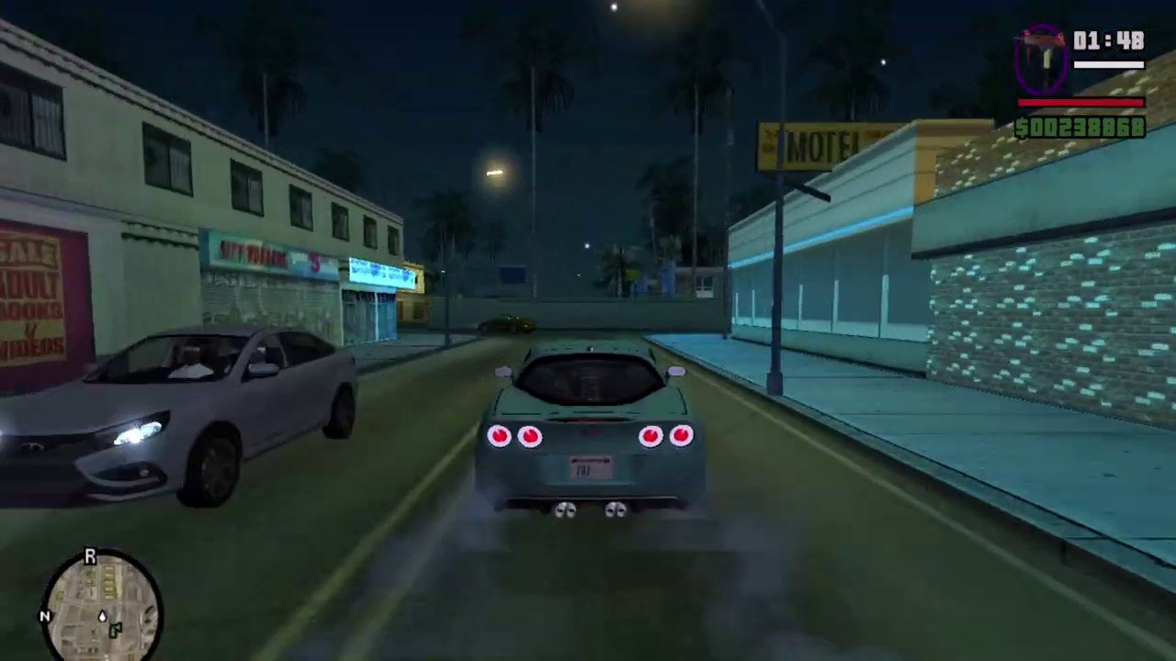
key("d")
key("w")
key("a")
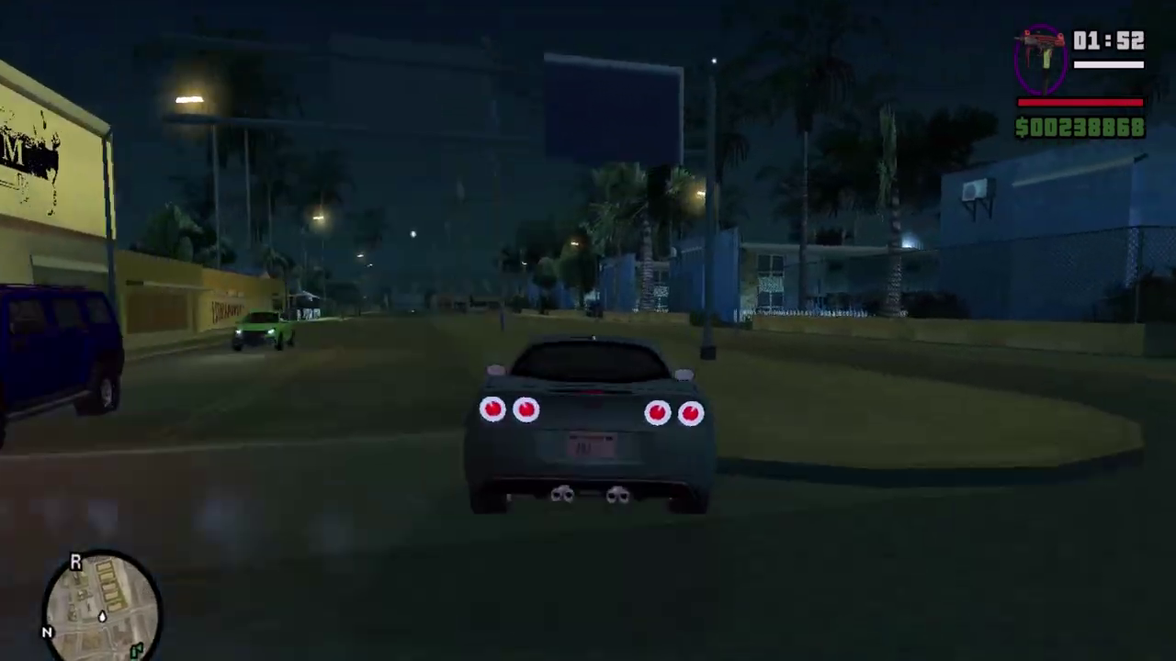
key("w")
key("a")
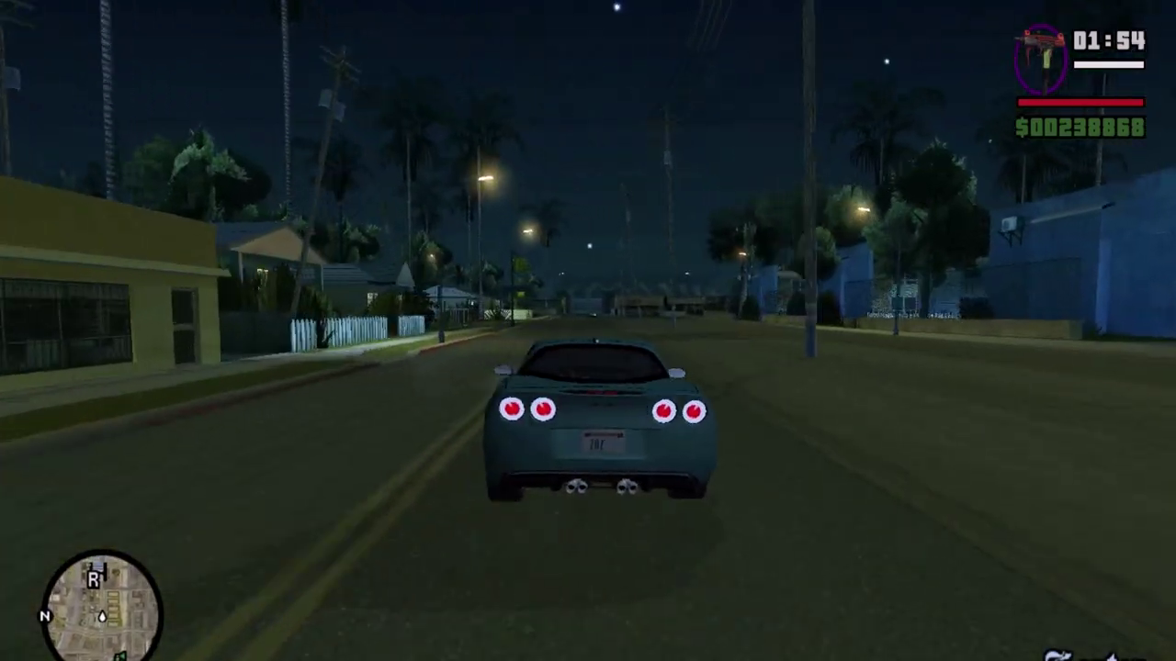
key("w")
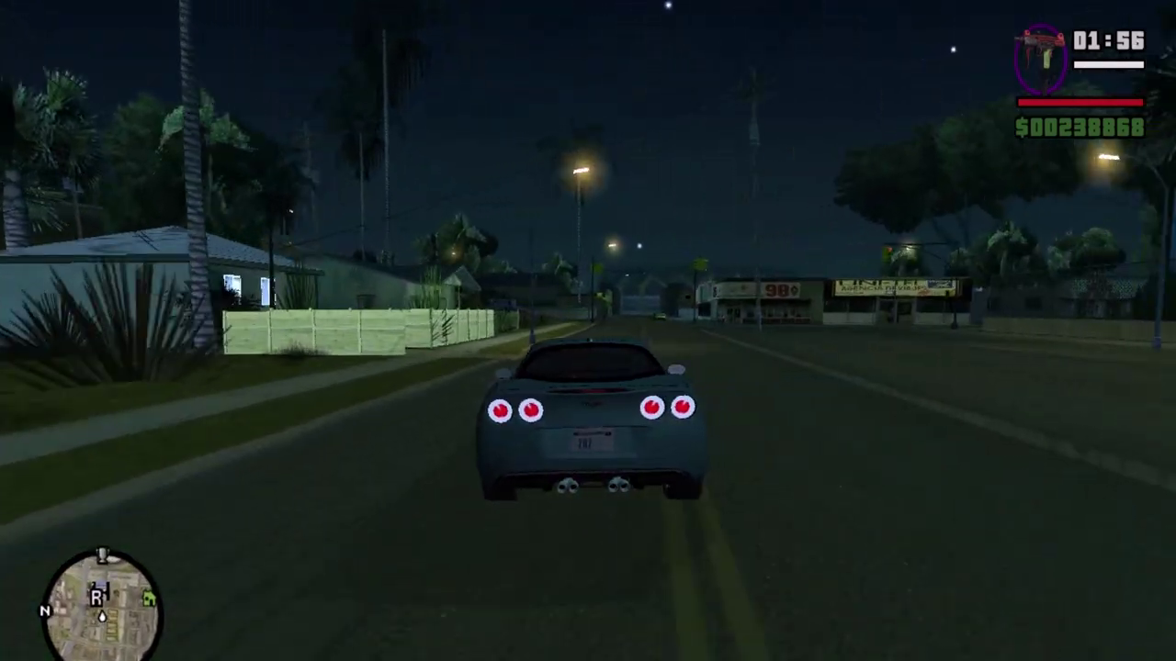
key("w")
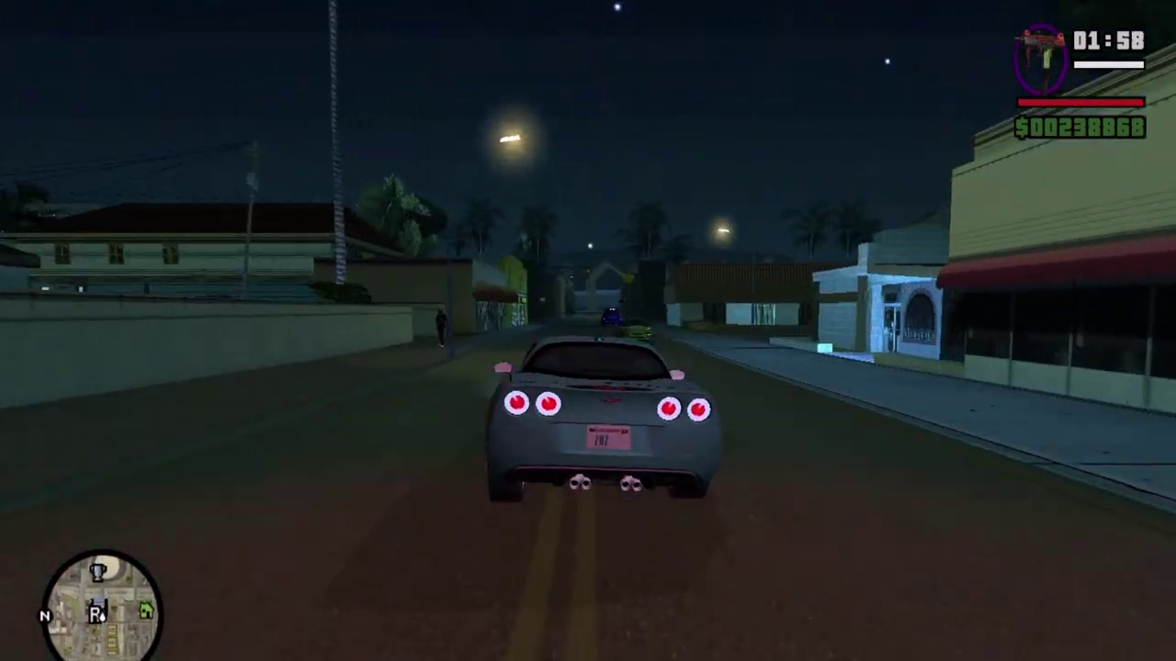
key("w")
key("a")
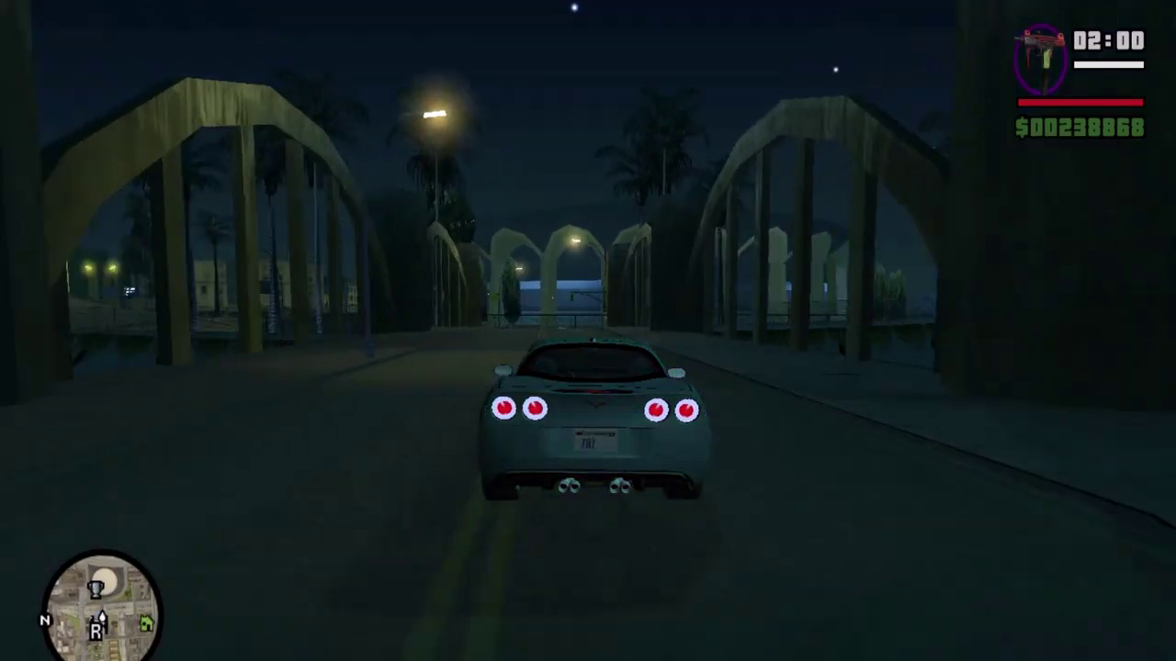
key("w")
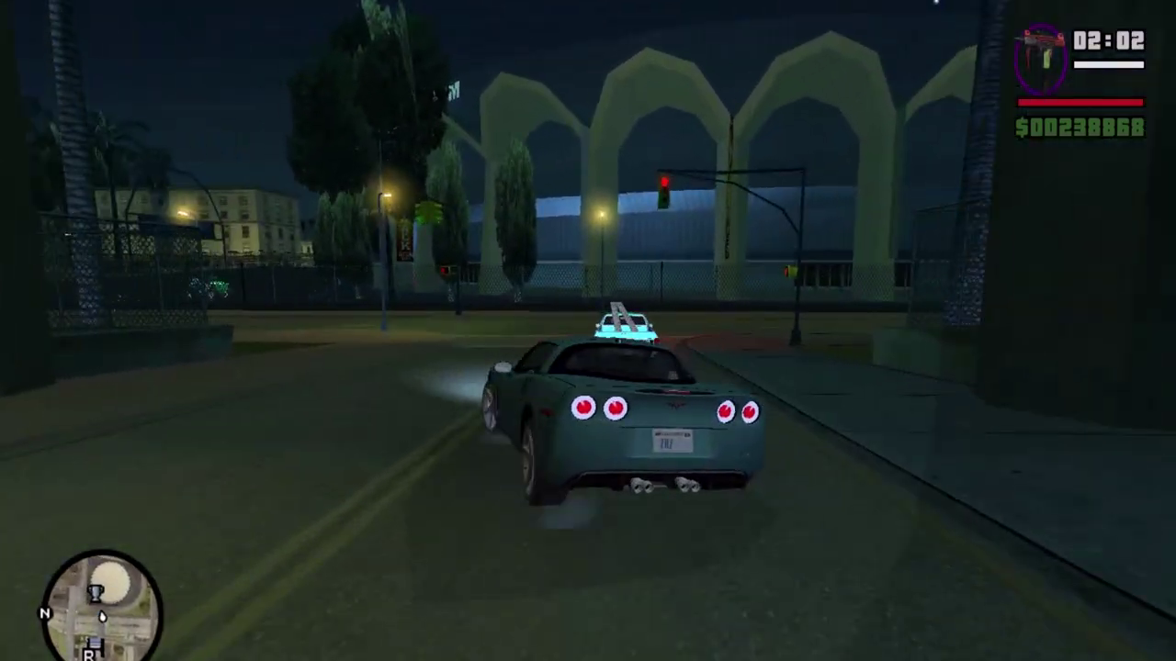
key("a")
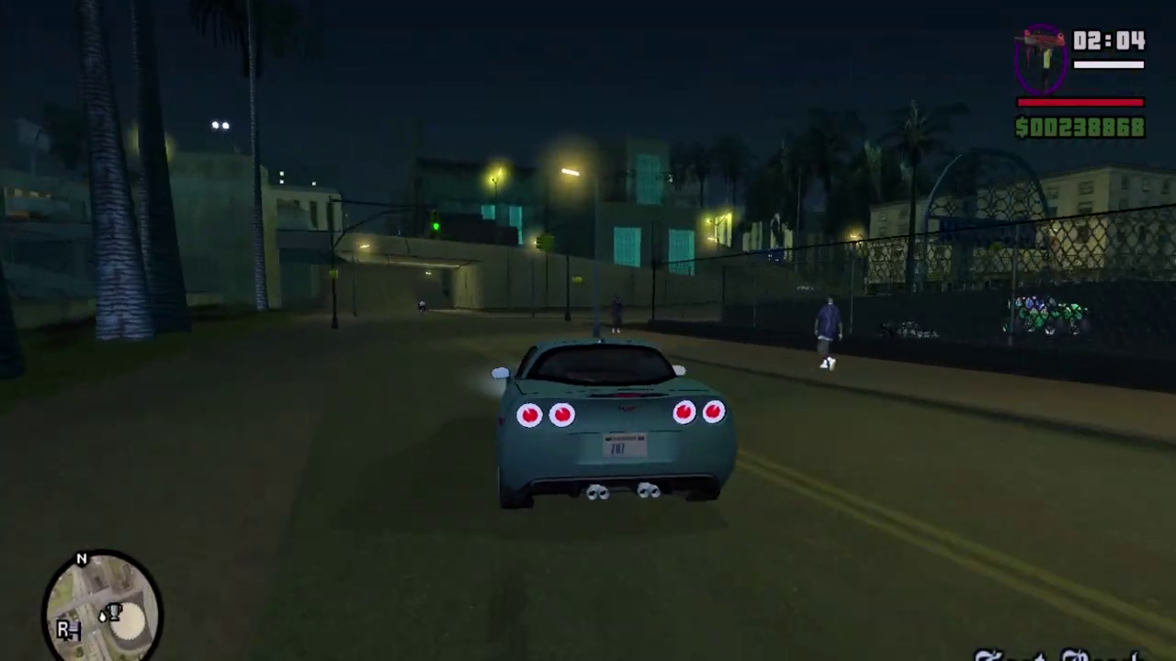
key("a")
key("d")
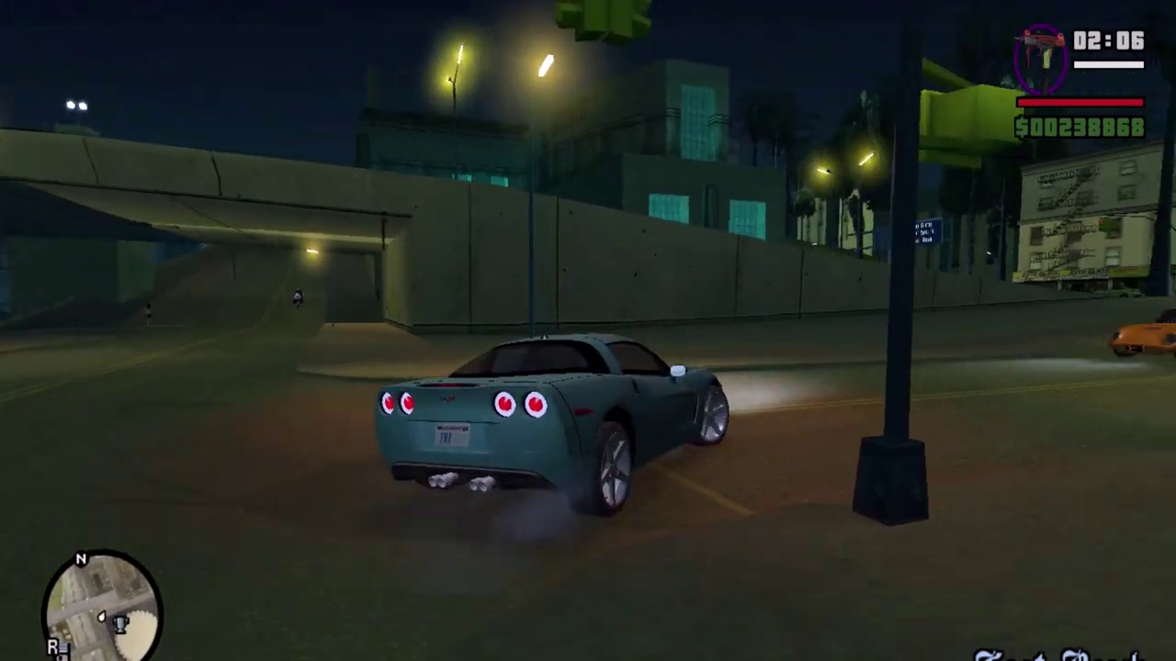
key("d")
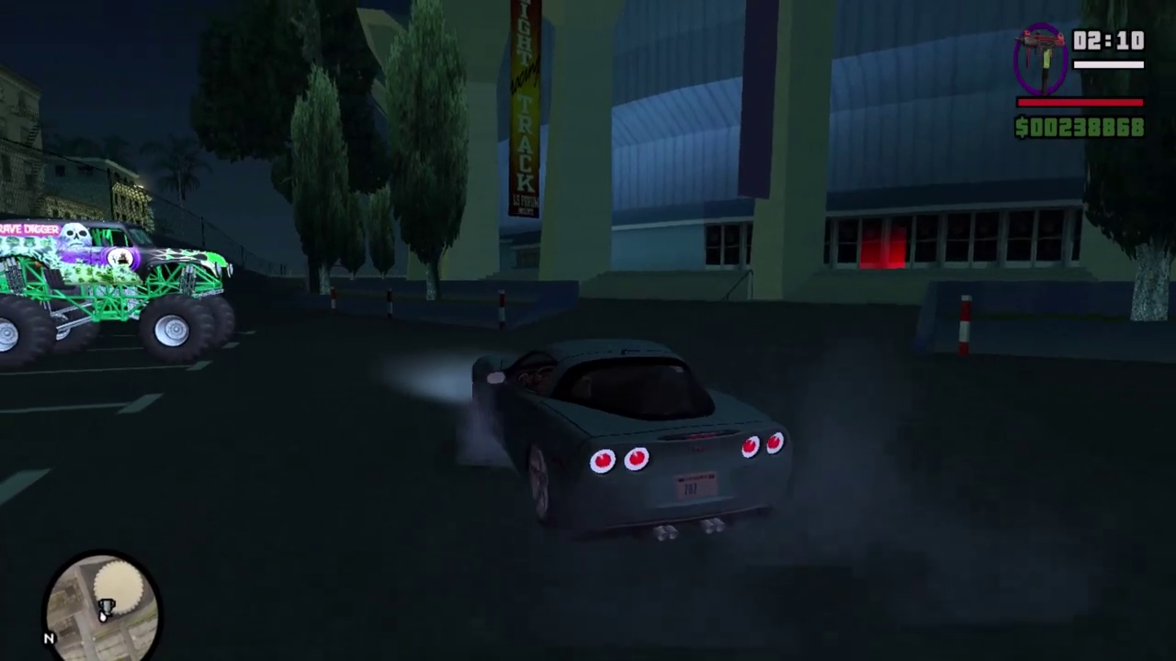
key("d")
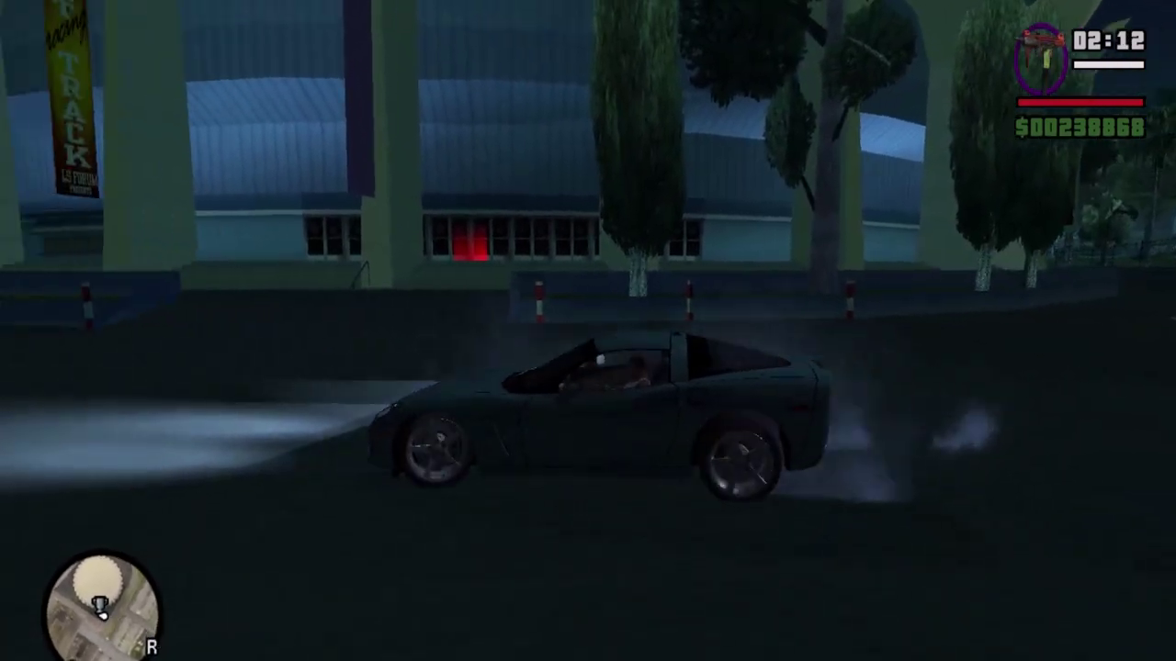
key("d")
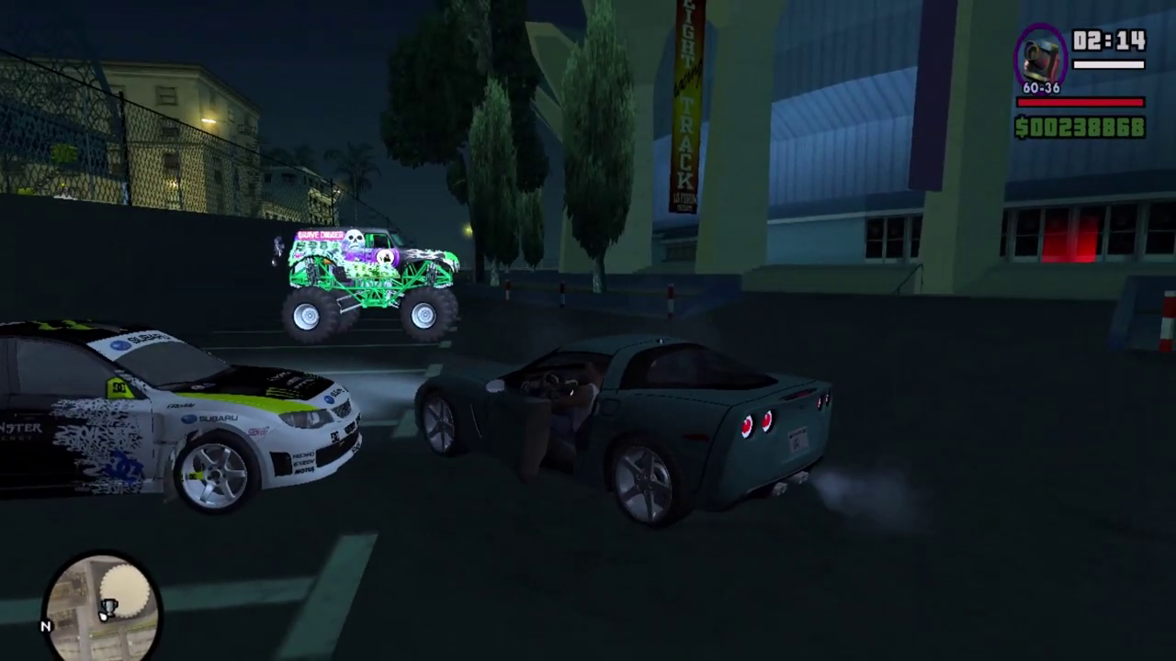
key("f")
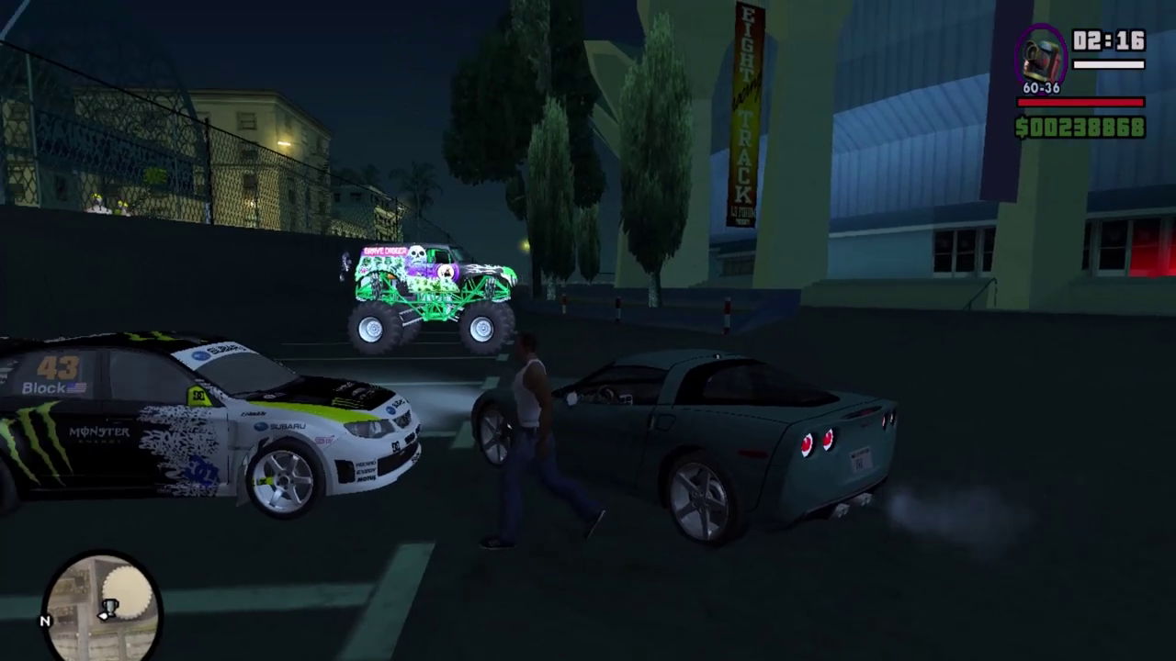